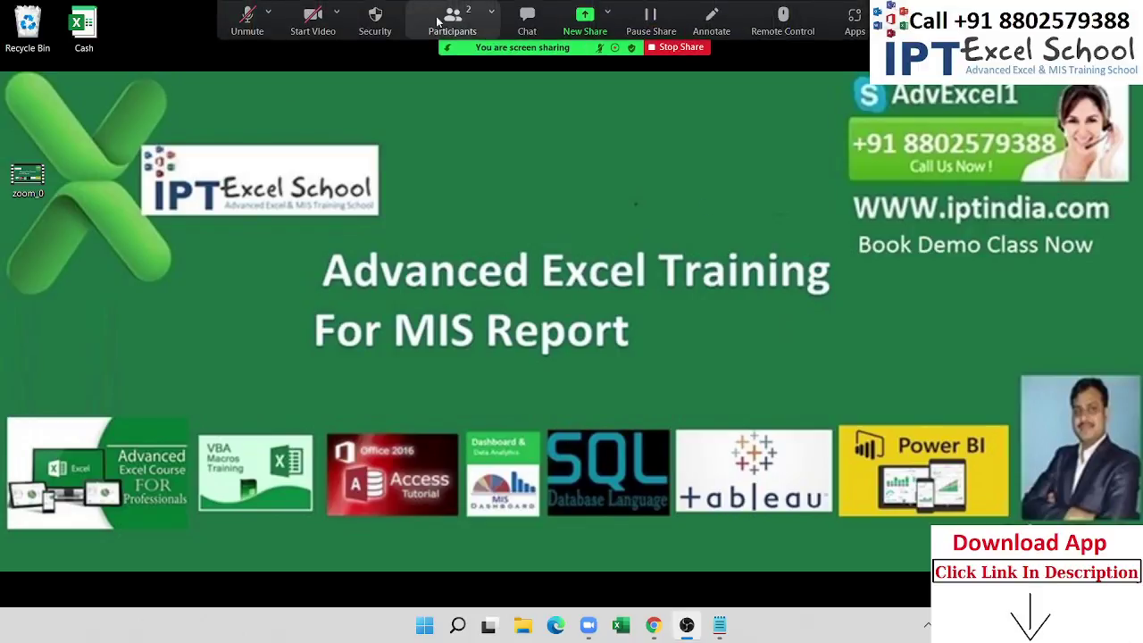
Review the Zoom meeting's participant list, then close the Participants panel
left_click(455, 20)
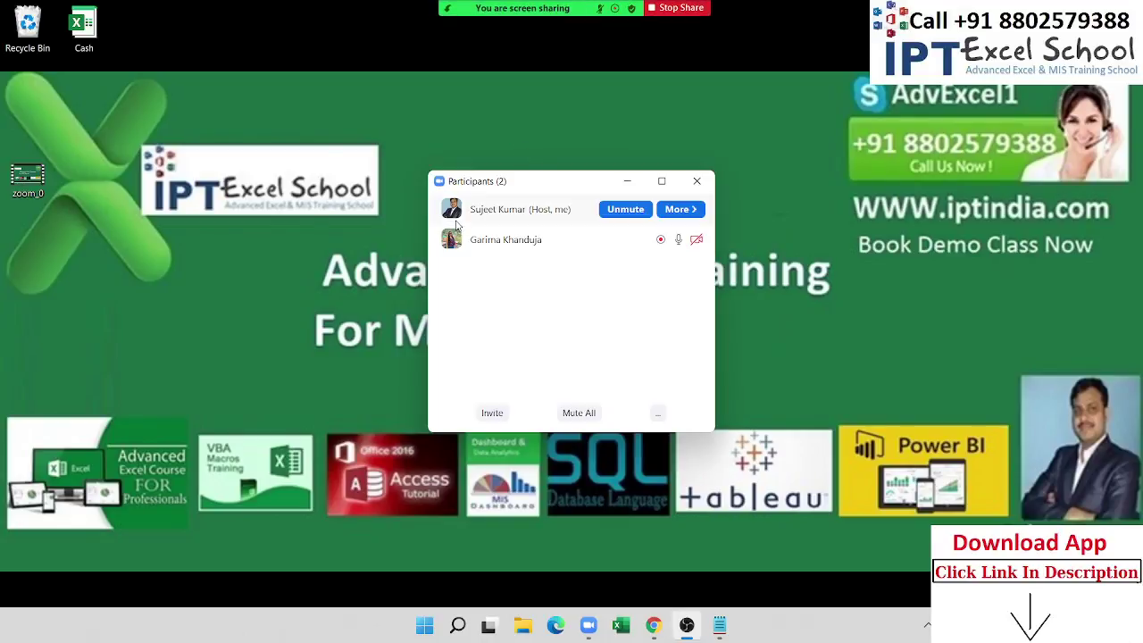
mouse_move(465, 245)
left_click(701, 183)
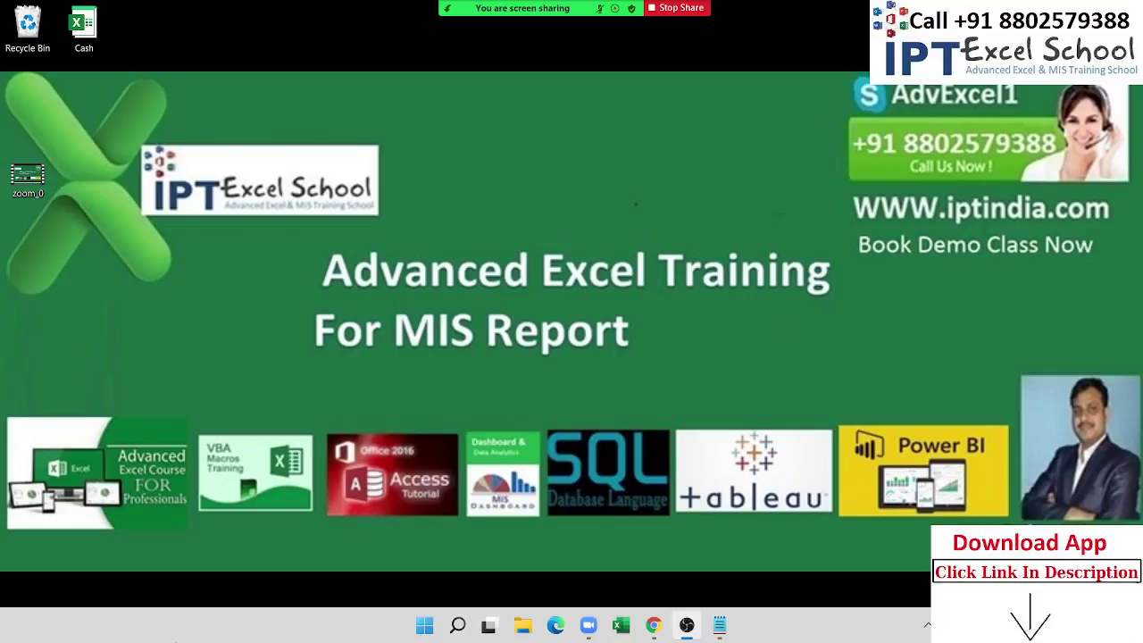
mouse_move(536, 7)
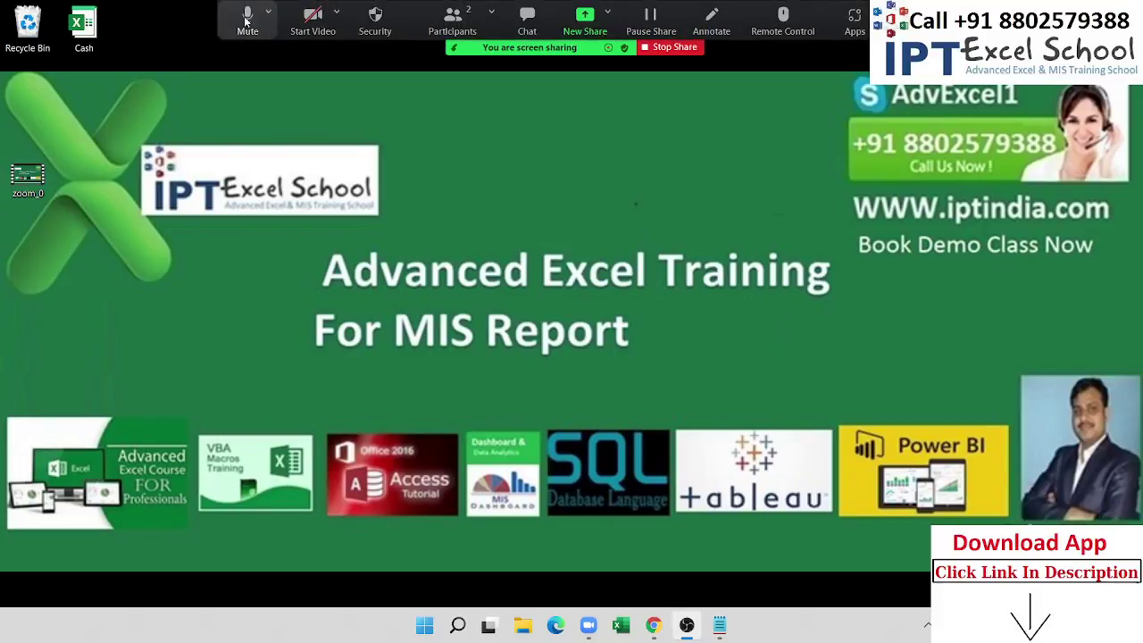
Minimize OBS Studio, launch Excel and create a blank workbook, Book1
left_click(692, 630)
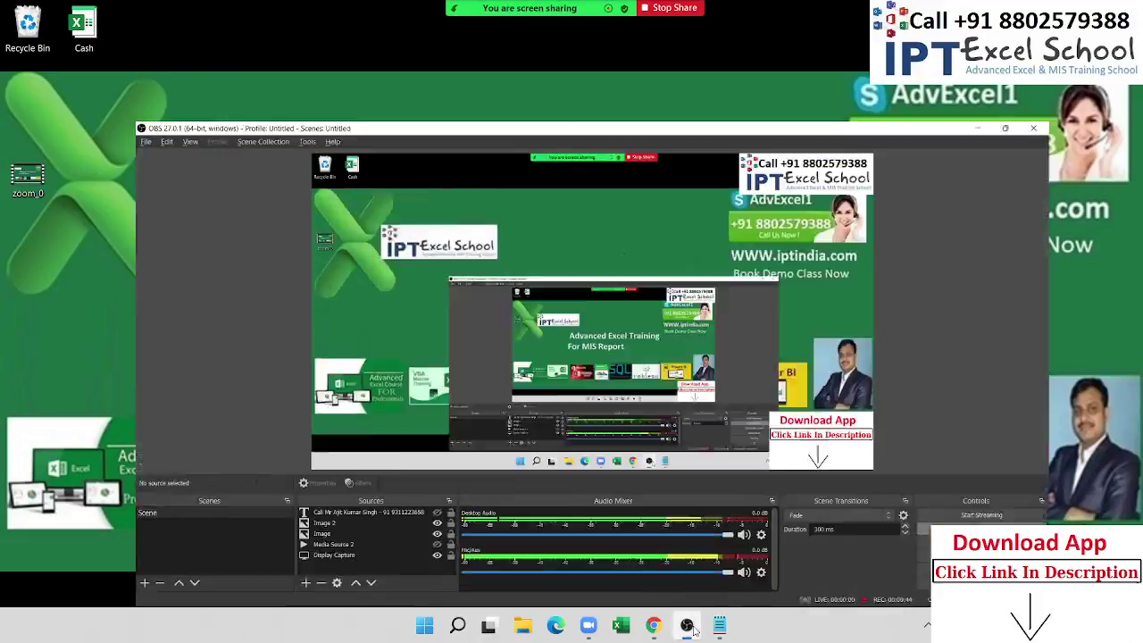
left_click(692, 629)
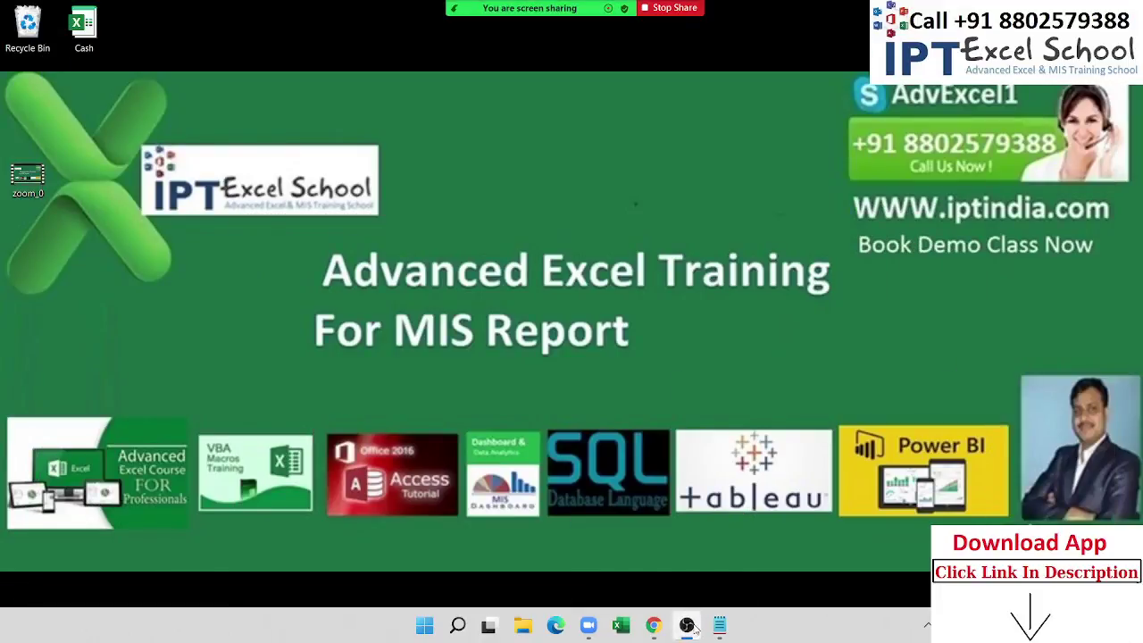
left_click(620, 630)
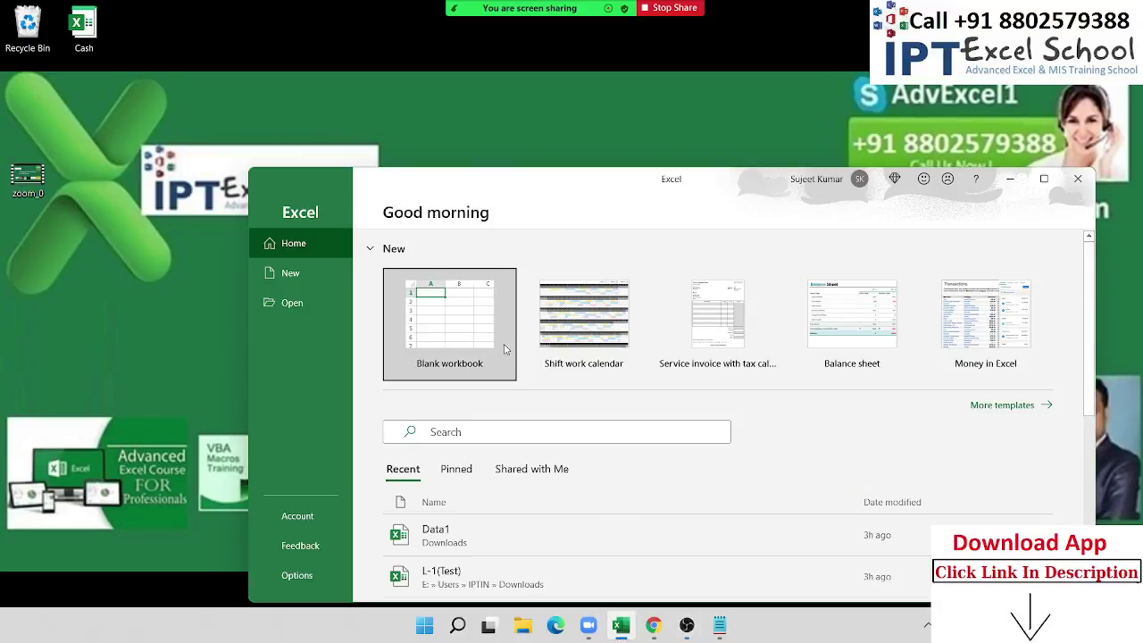
left_click(437, 361)
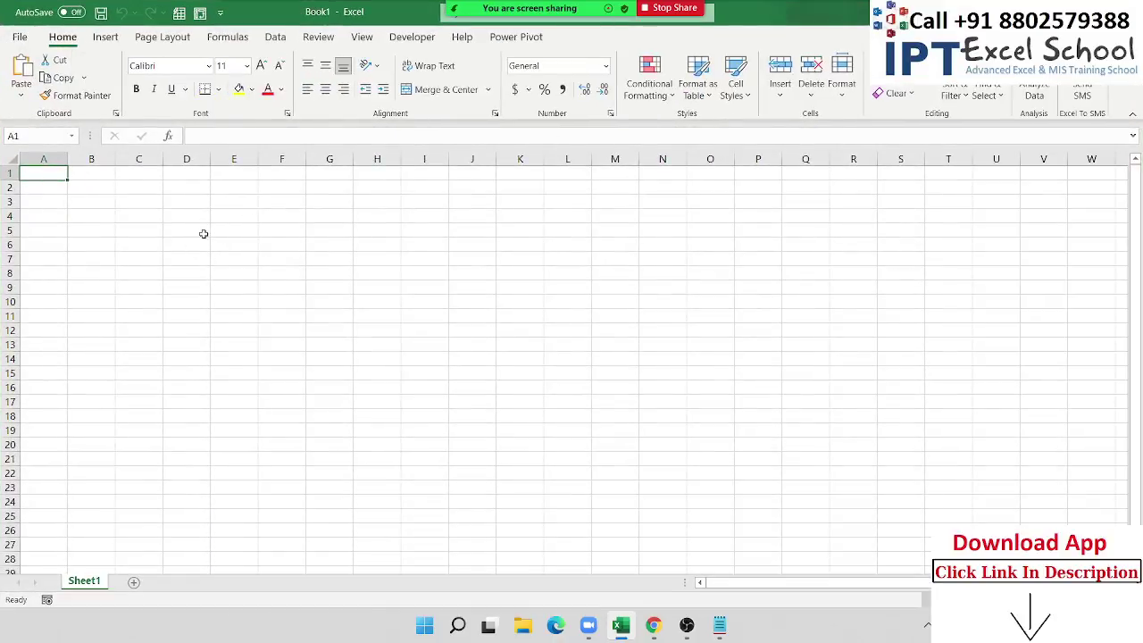
Enter the first scores down column A: 85, 36, 85, 36, 32, 63, 36, 36, 32, 63
type("85")
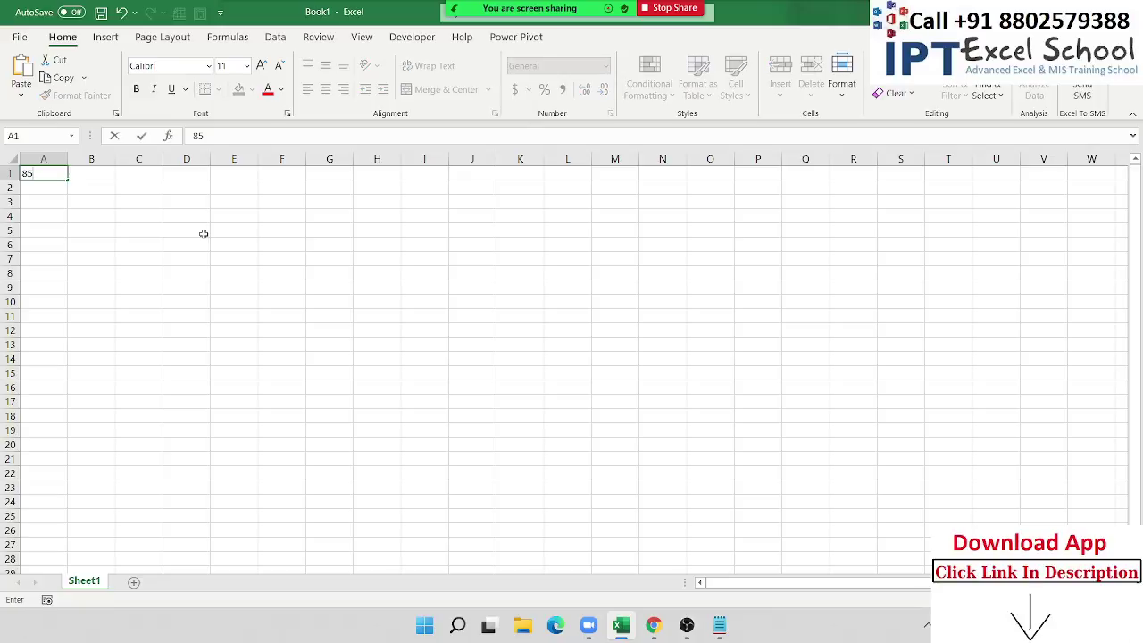
key("Return")
type("36")
key("Return")
type("85")
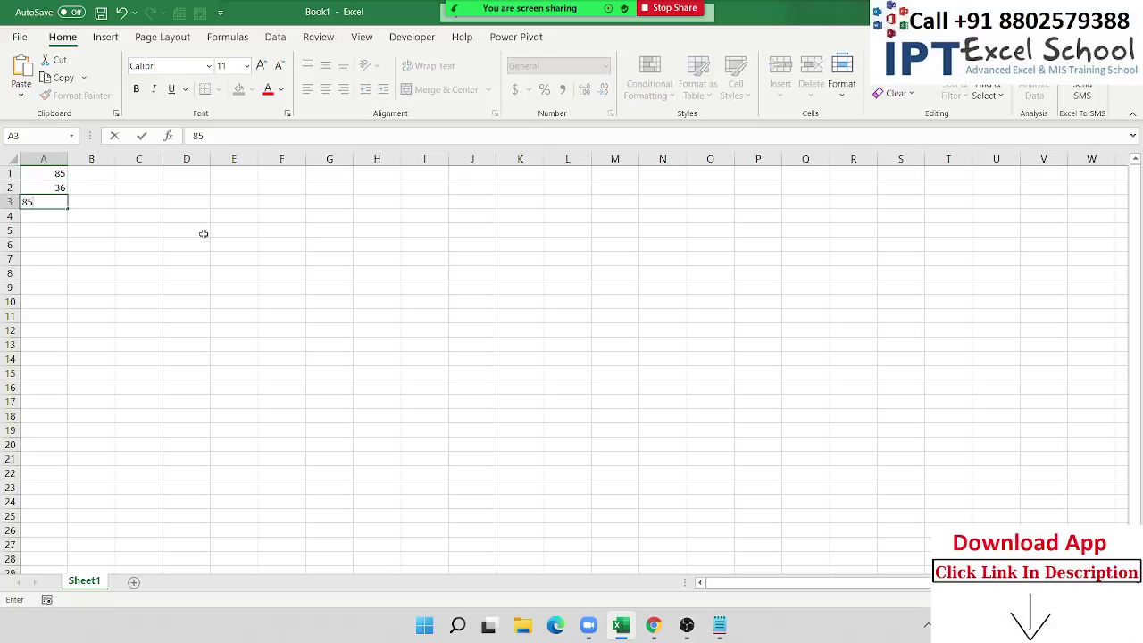
key("Return")
type("36")
key("Return")
type("32")
key("Return")
type("6")
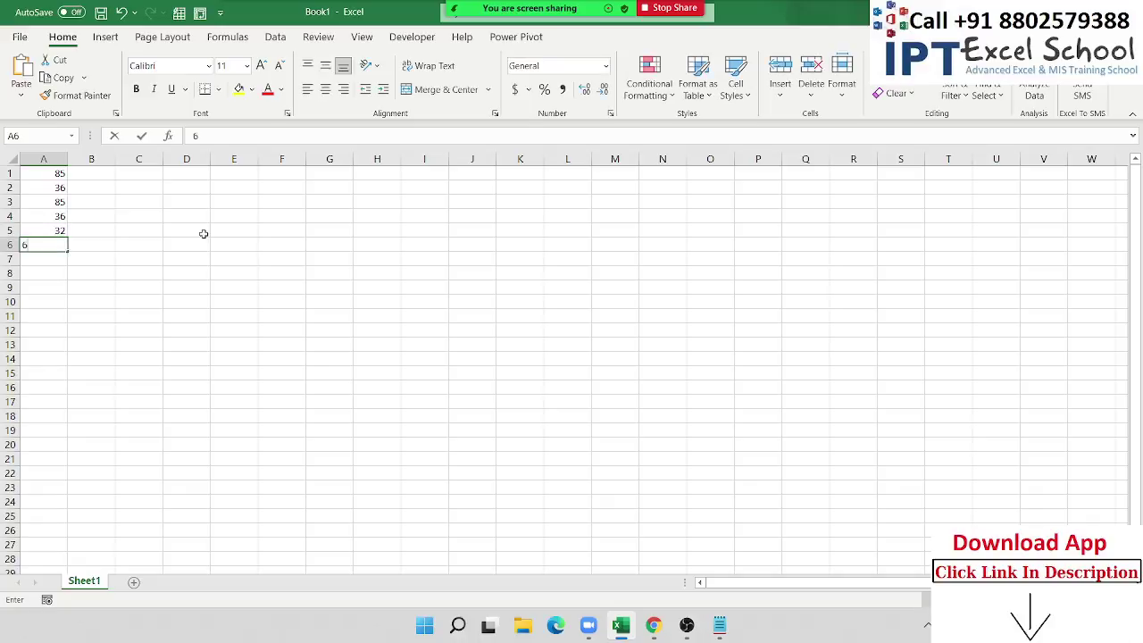
type("3")
key("Return")
type("36")
key("Return")
type("63")
key("Return")
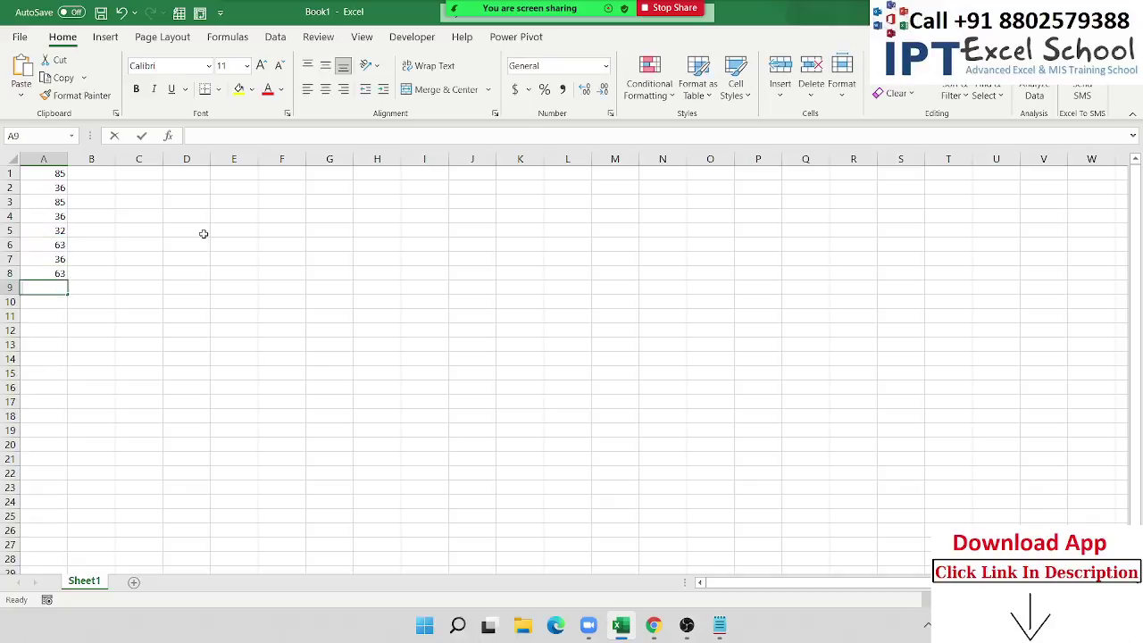
type("36")
key("Return")
type("32")
key("Return")
type("63")
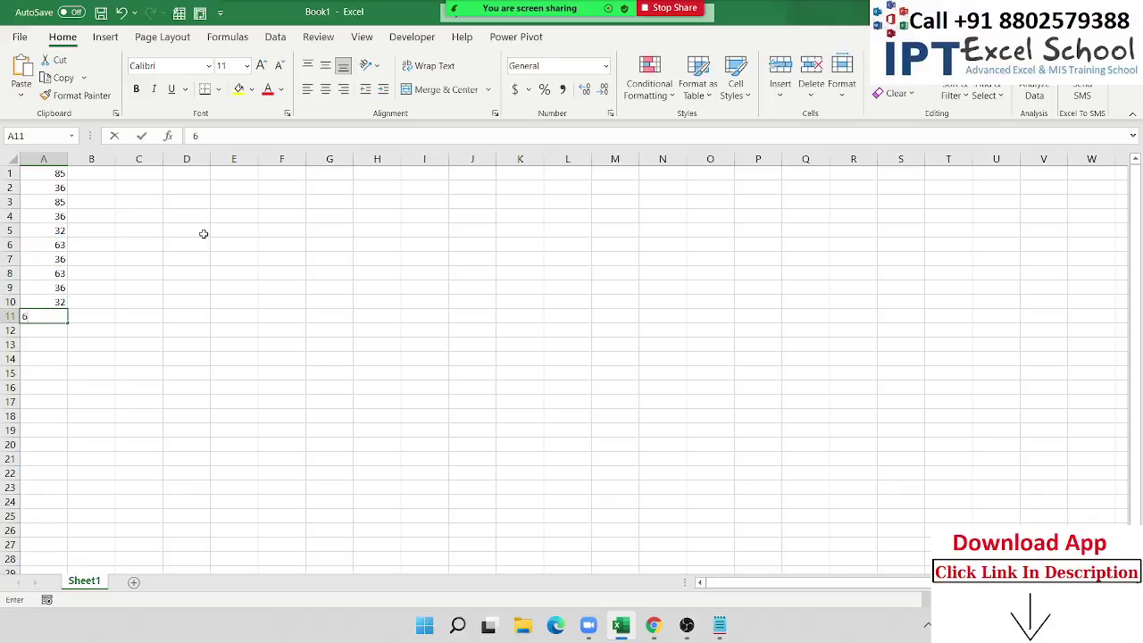
key("Return")
Continue column A with 25, 41, 36, 96, 36, 63, 36, 36, 63, 36, then return to A1
type("25")
key("Return")
type("4")
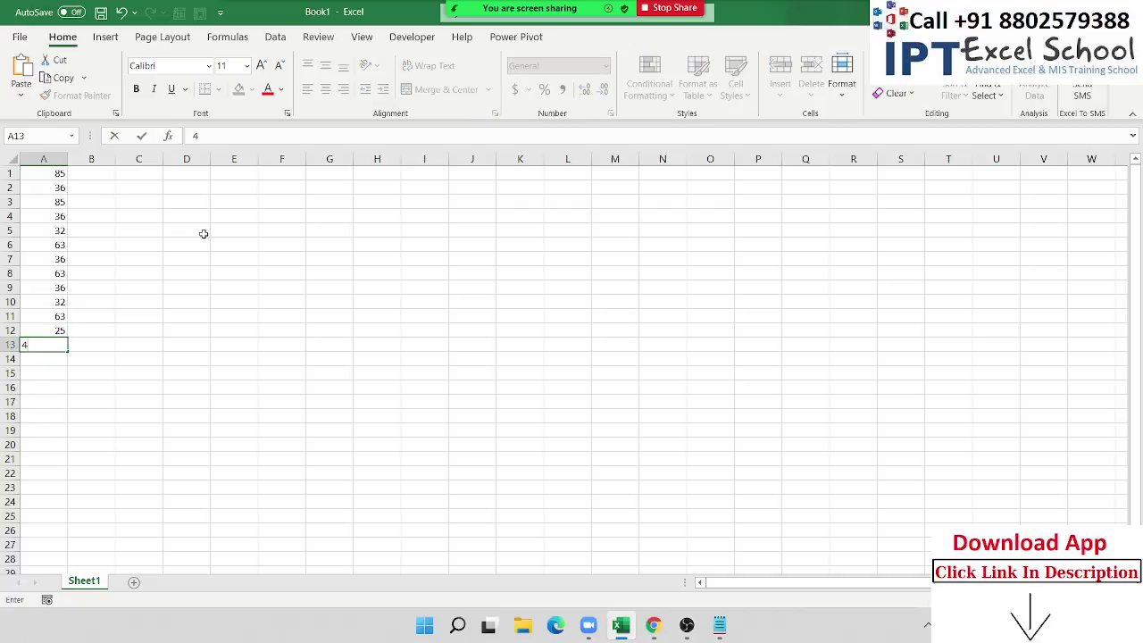
type("1")
key("Return")
type("36")
key("Return")
type("9")
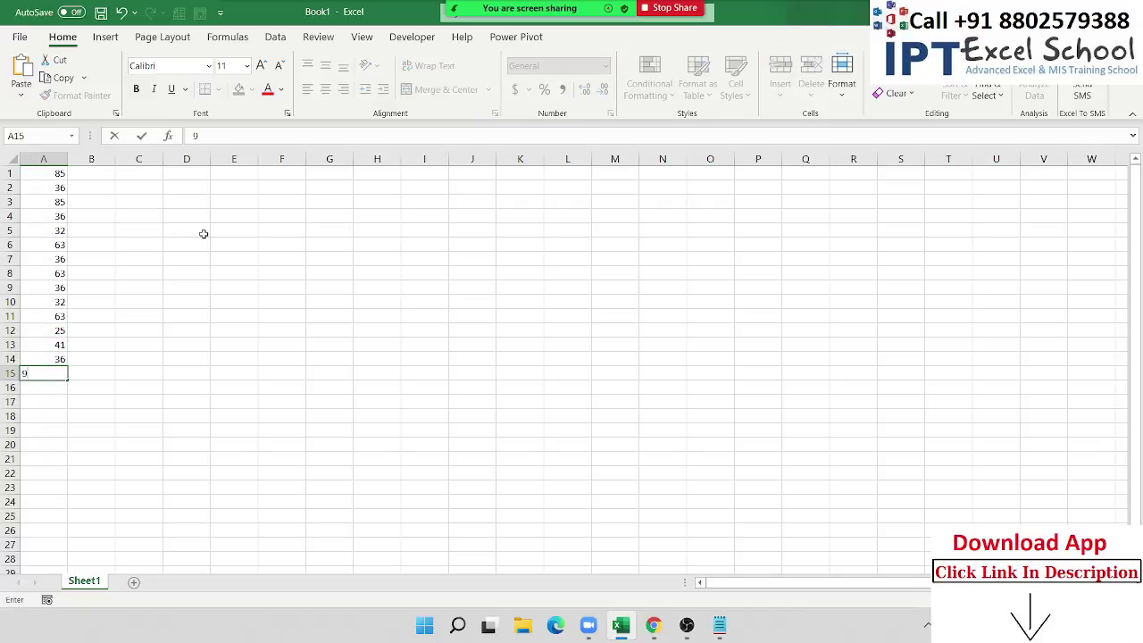
type("6")
key("Return")
type("36")
key("Return")
type("63")
key("Return")
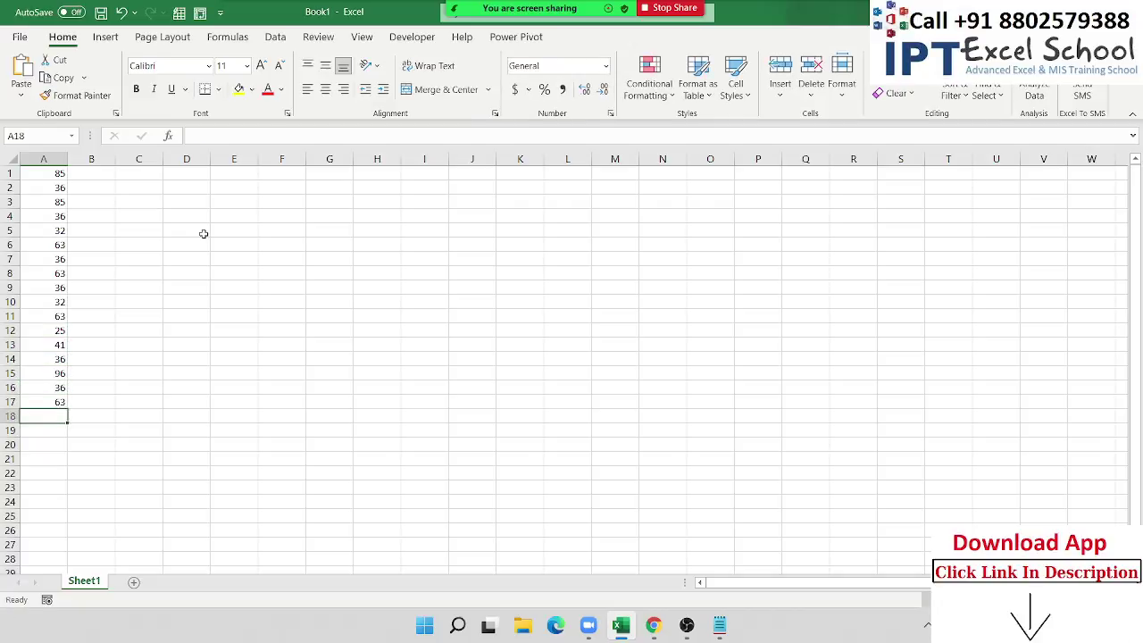
type("36")
key("Return")
type("36")
key("Return")
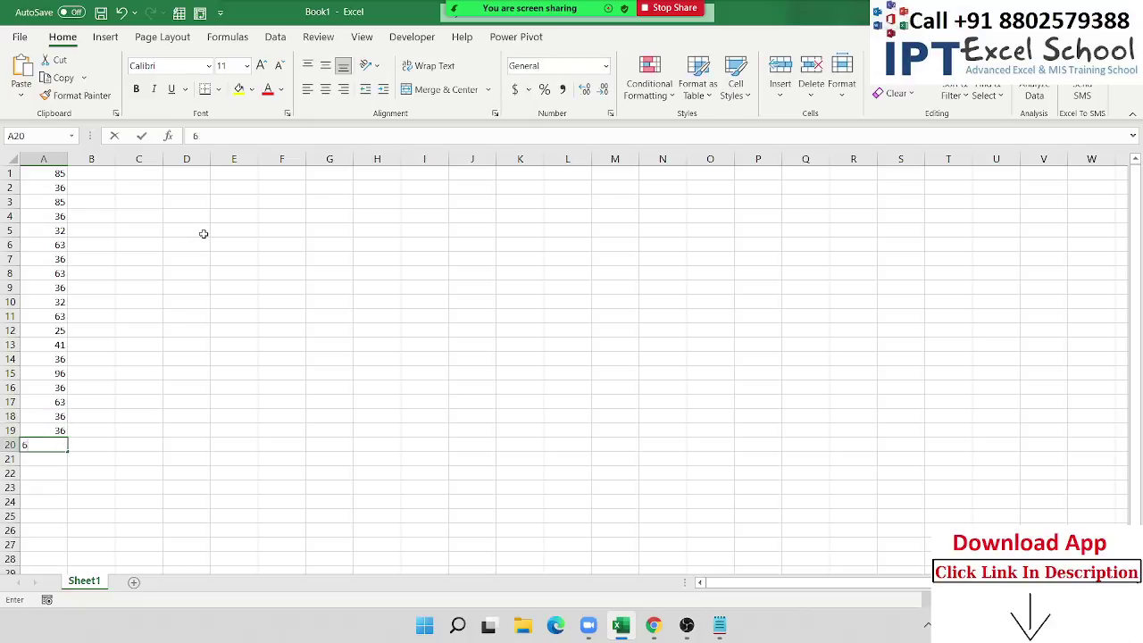
type("63")
key("Return")
type("36")
key("Return")
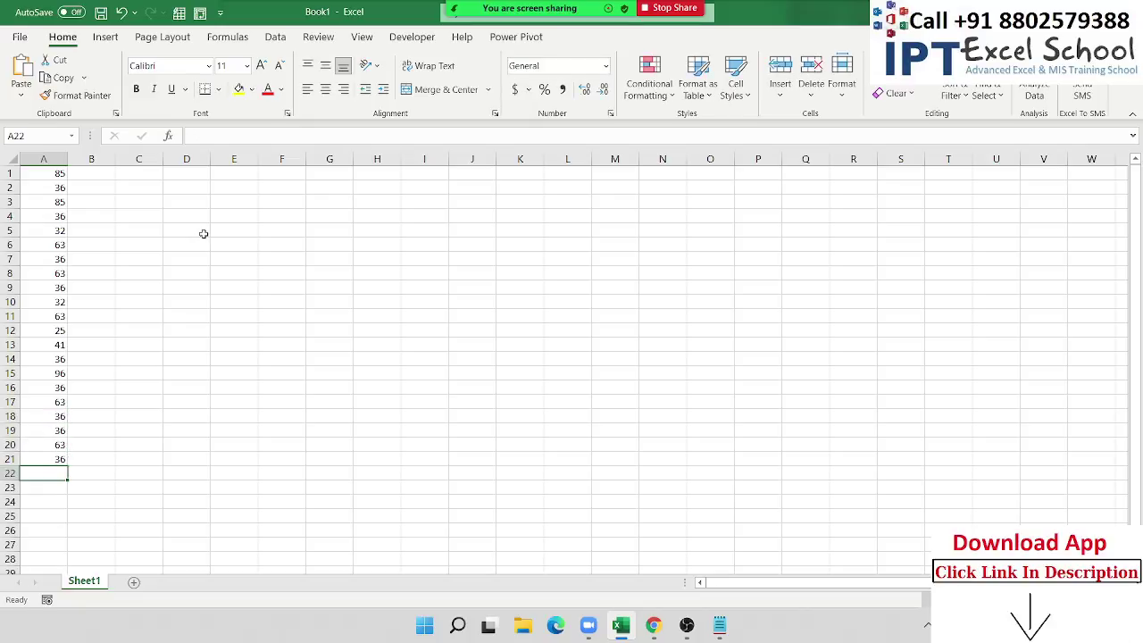
key("ctrl+Up")
key("ctrl+Up")
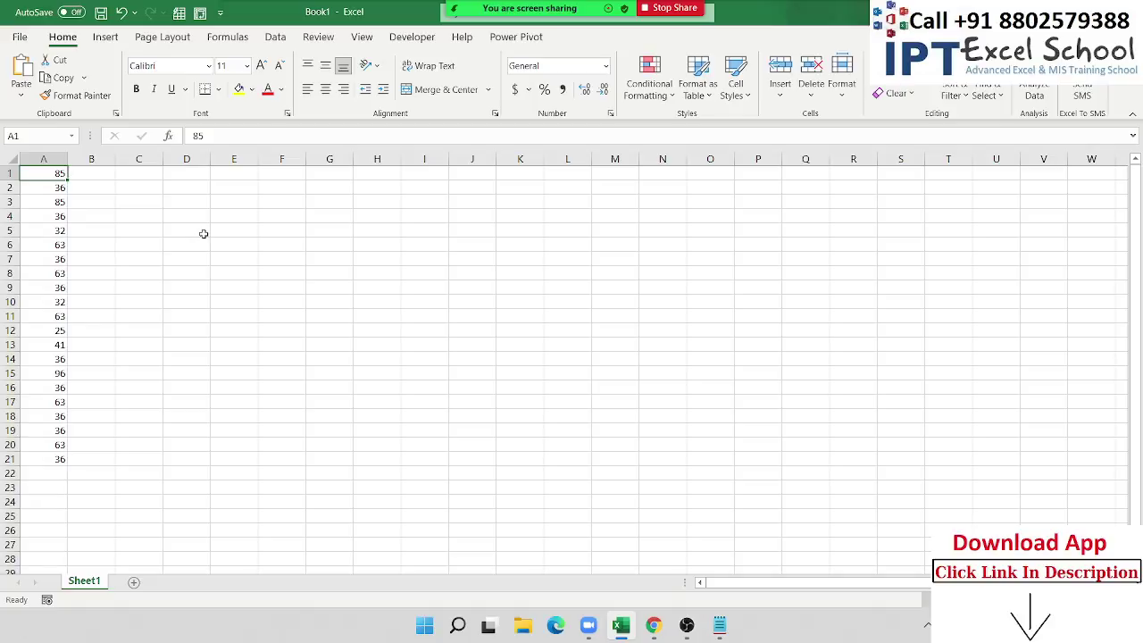
Enter 50 in B2 and 52 in B5 and B9, correcting a mistyped value
key("Down")
key("Right")
type("5")
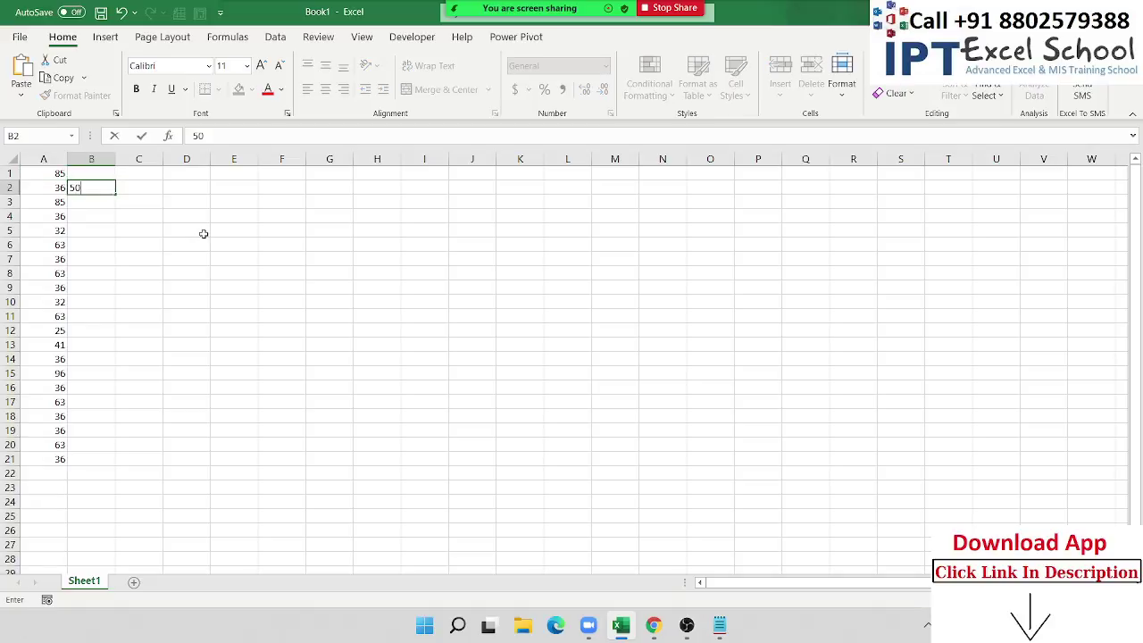
key("Return")
key("Down")
key("Down")
type("32")
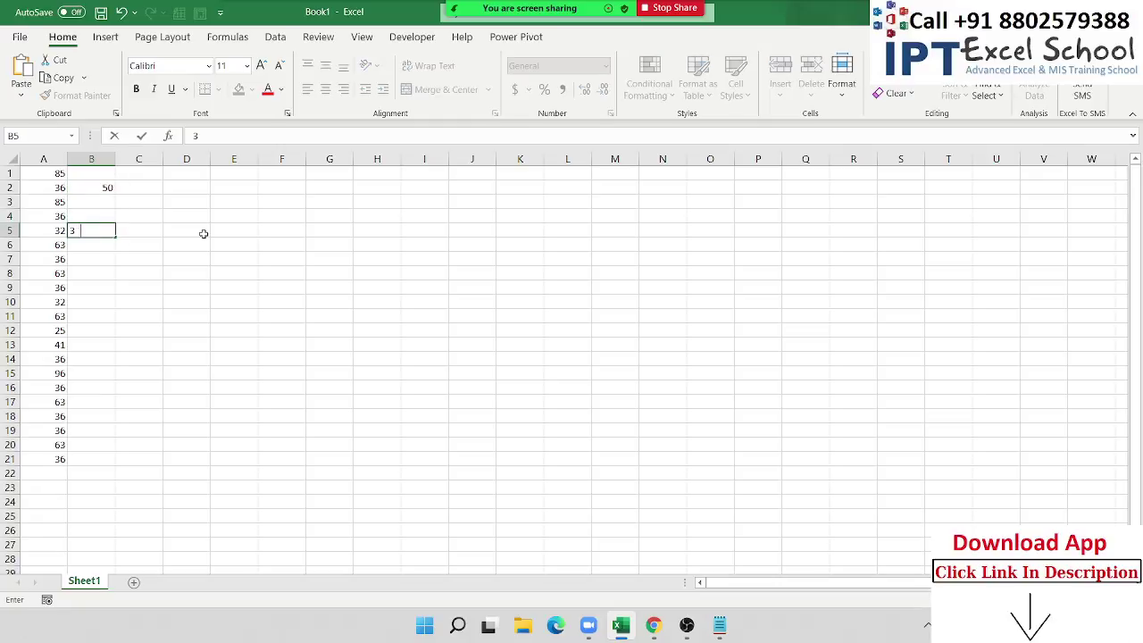
key("Return")
type("52")
key("Return")
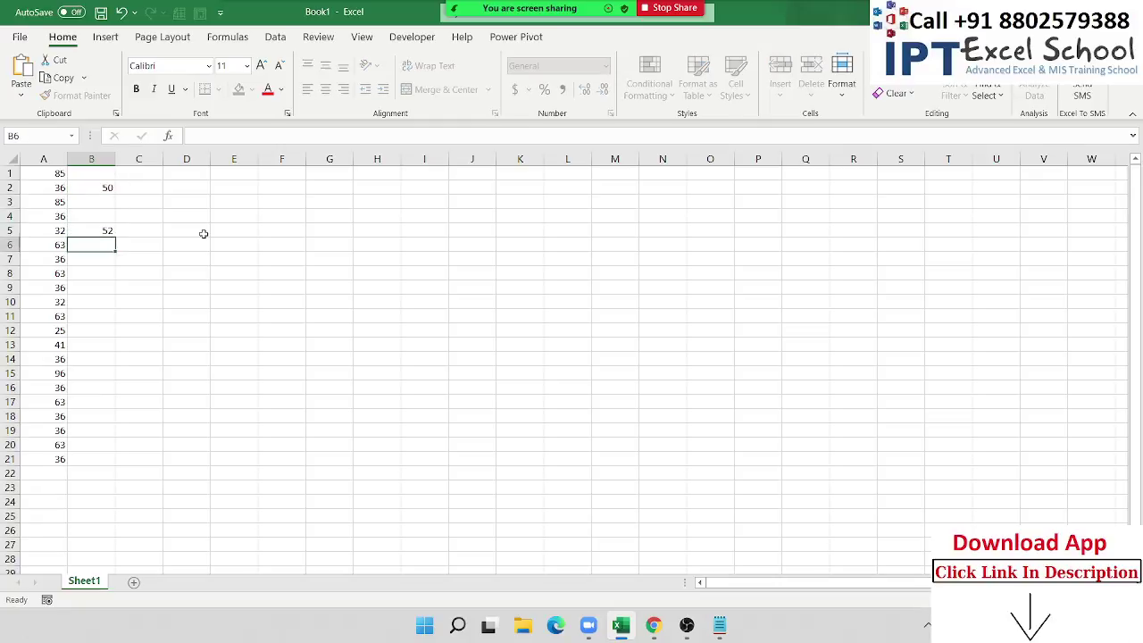
key("Down")
key("Down")
key("Down")
type("52")
key("Return")
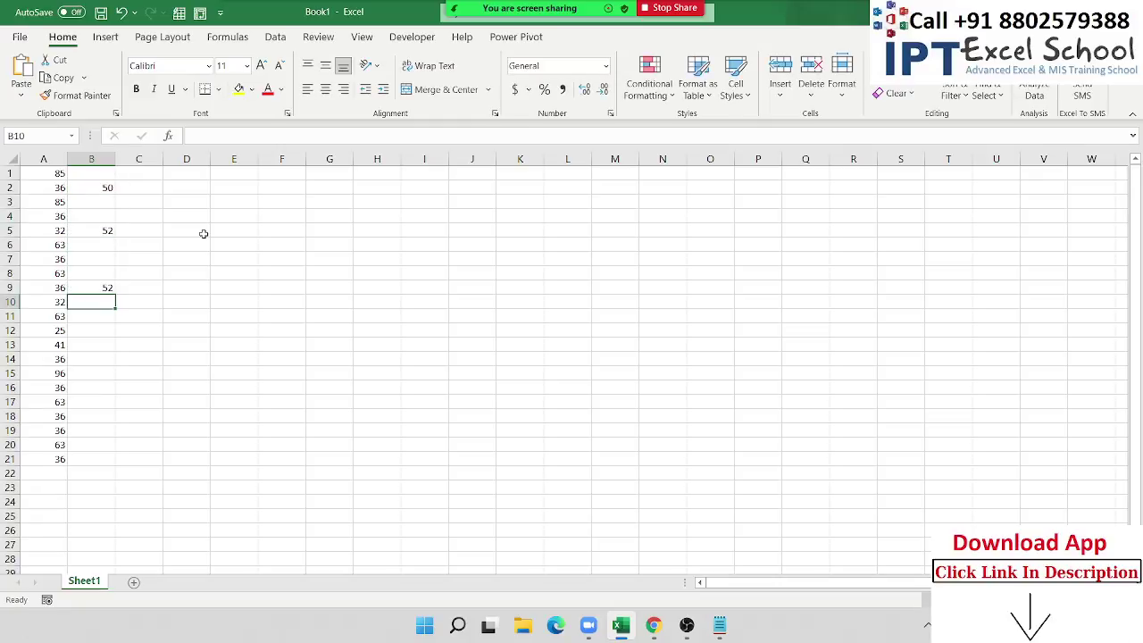
Enter 74 in B12, 85 in B14, 95 in B17 and 74 in B19, then return to B1
key("Down")
key("Down")
type("74")
key("Return")
key("Down")
type("85")
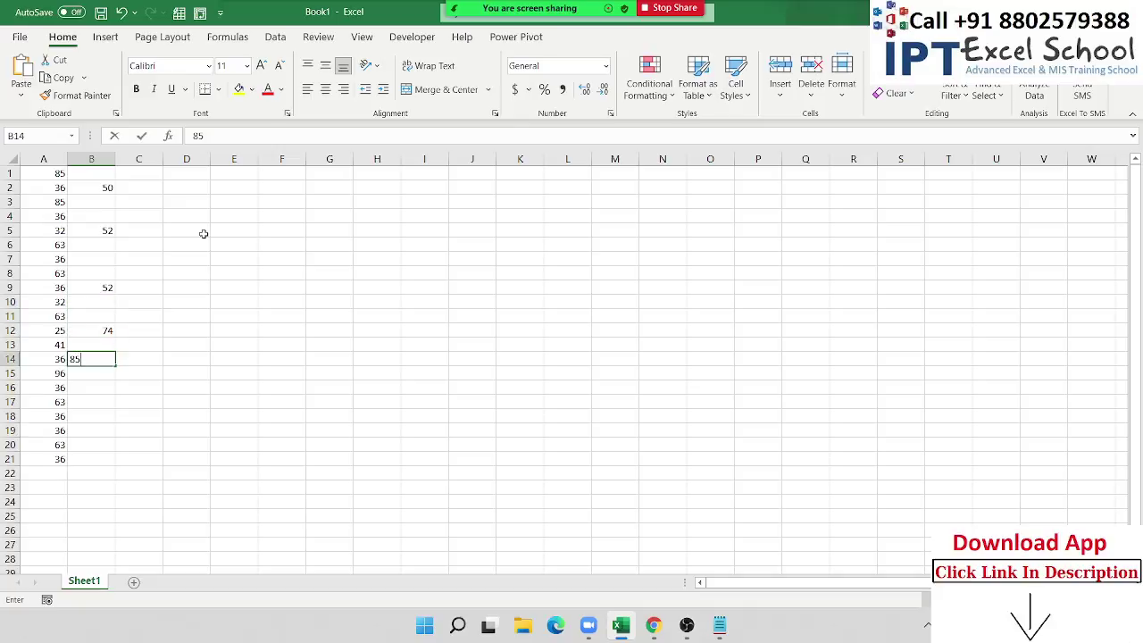
key("Return")
key("Down")
key("Down")
type("95")
key("Return")
key("Down")
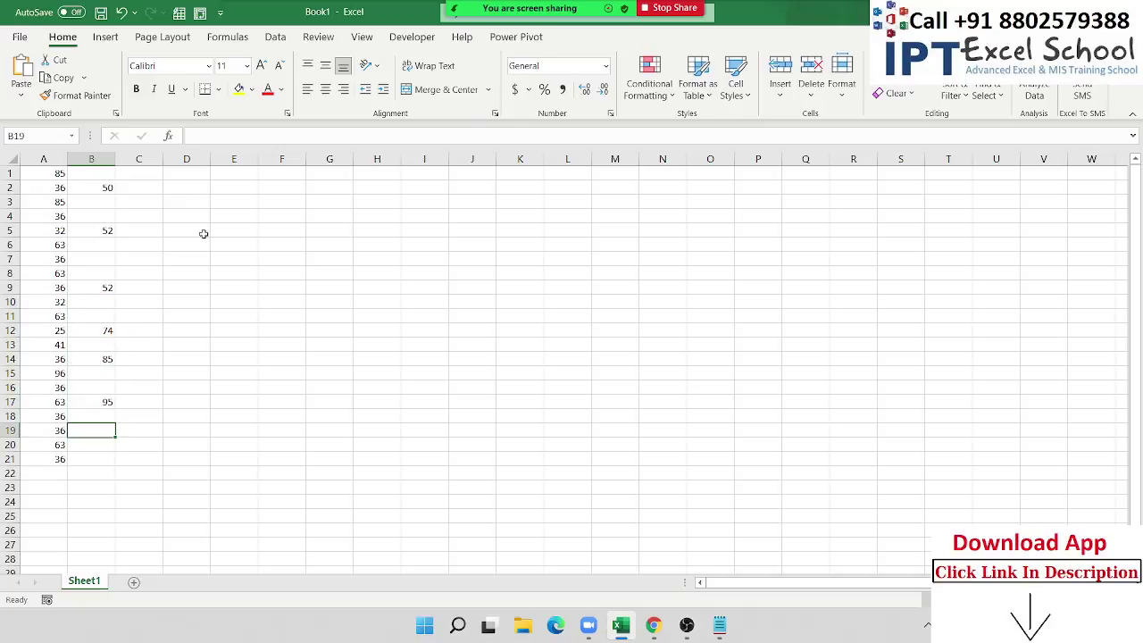
type("74")
key("Return")
key("Up")
key("ctrl+Up")
key("ctrl+Up")
key("ctrl+Up")
key("ctrl+Up")
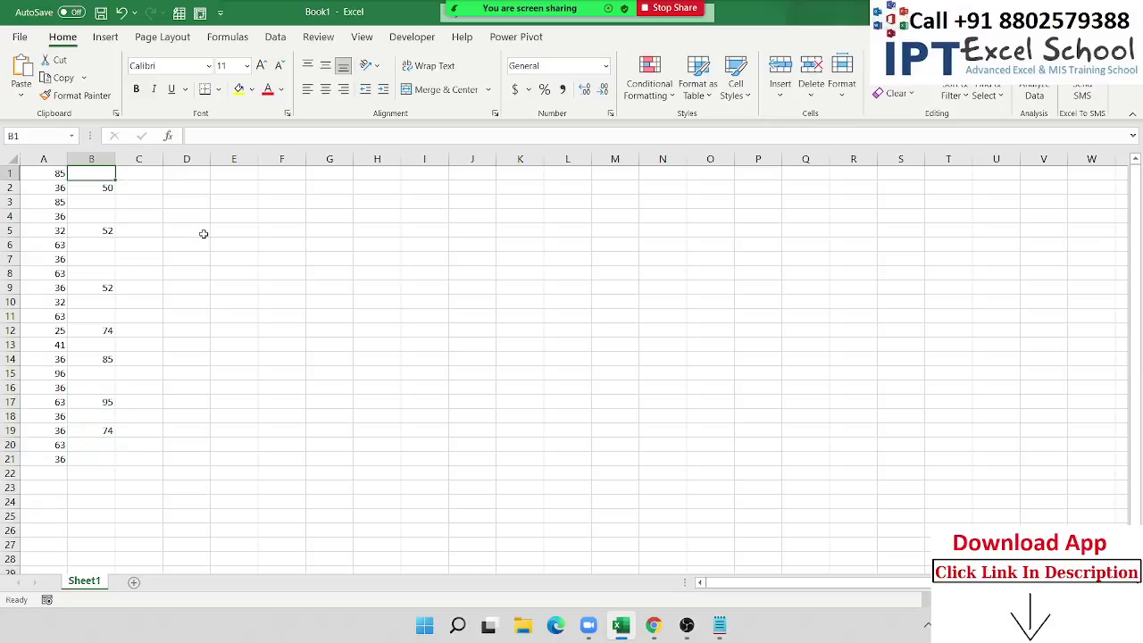
Paste all of column B over column A, then undo it to restore A's scores
left_click(50, 170)
left_click(80, 172)
left_click(56, 174)
left_click(55, 187)
left_click(83, 190)
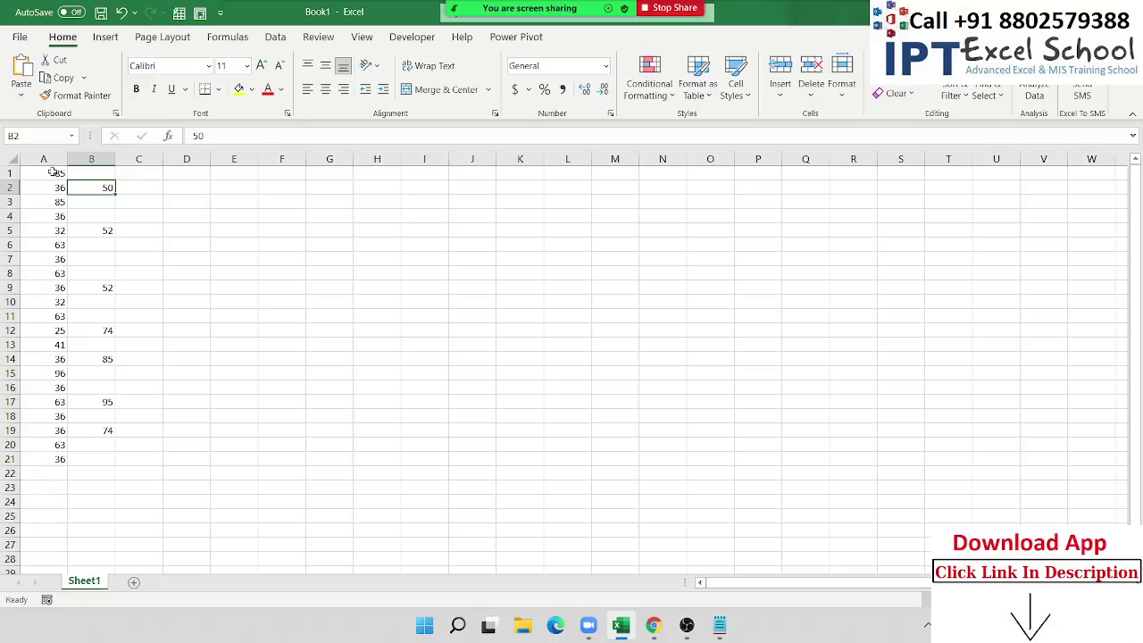
left_click(91, 159)
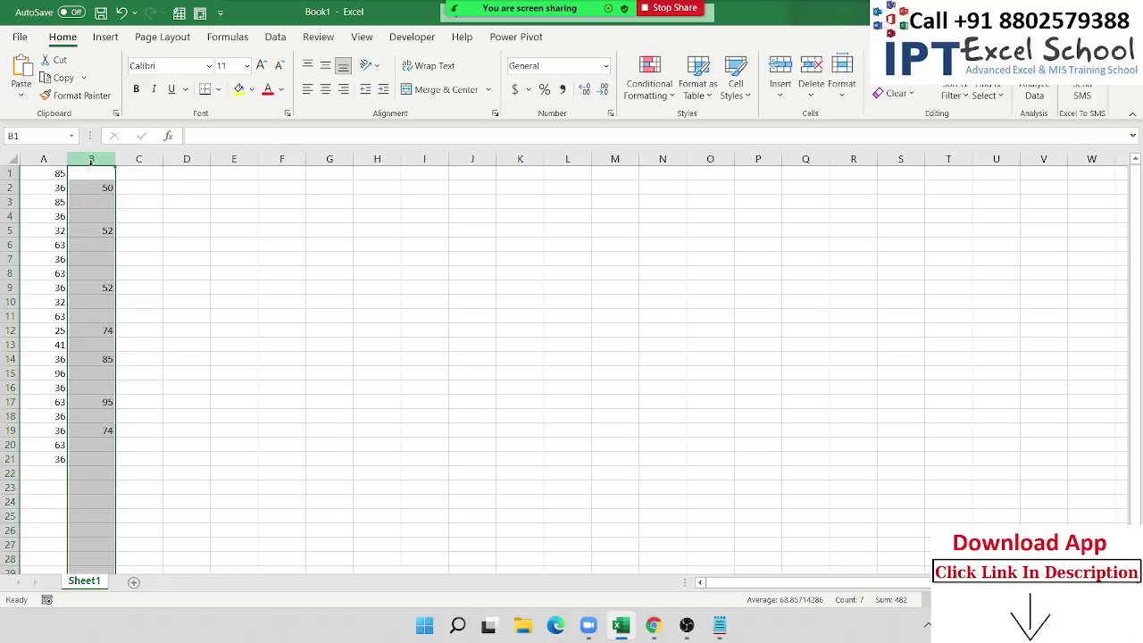
key("ctrl+c")
left_click(53, 159)
key("ctrl+v")
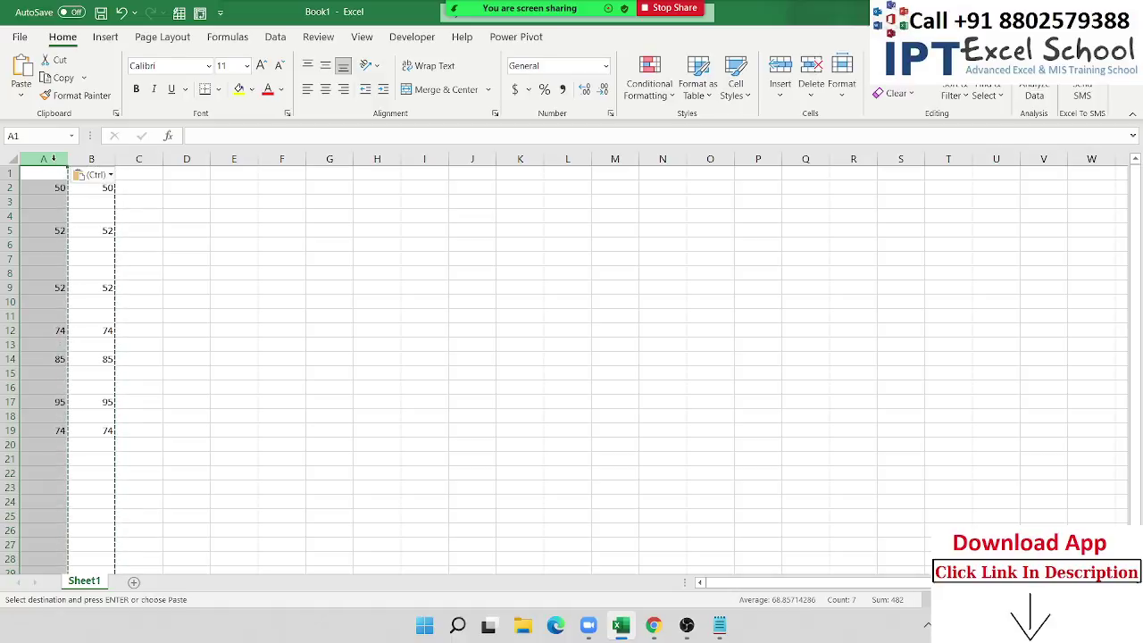
key("ctrl+z")
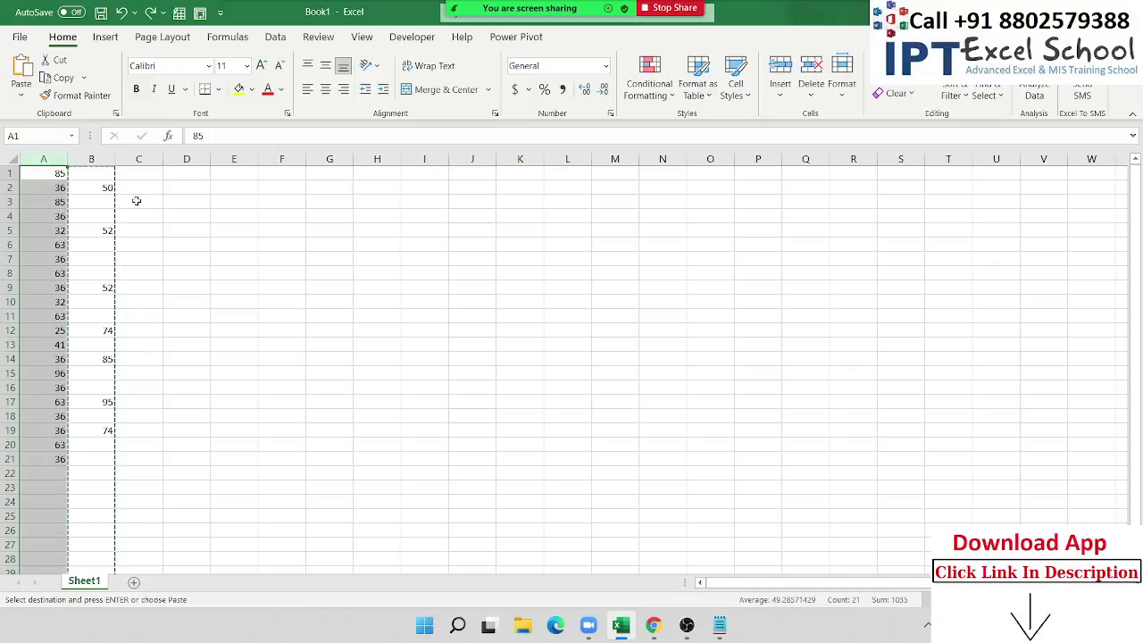
key("Escape")
left_click(149, 218)
Copy 50 from B2 into A2 and 52 from B5 into A5, then undo the pastes
left_click(89, 187)
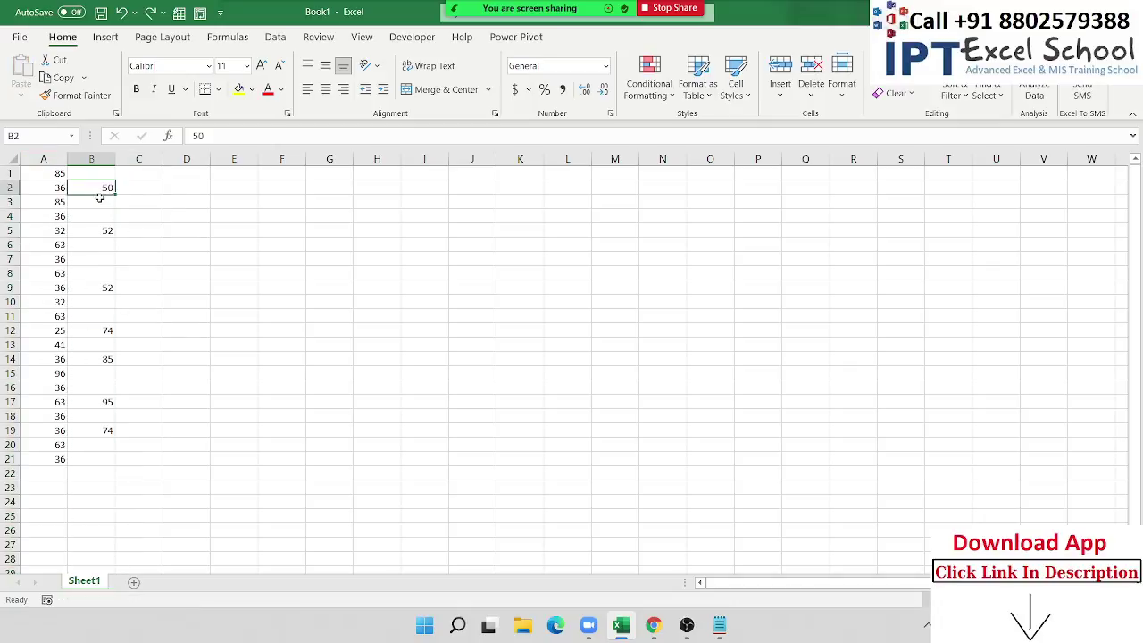
key("ctrl+c")
left_click(55, 188)
key("ctrl+v")
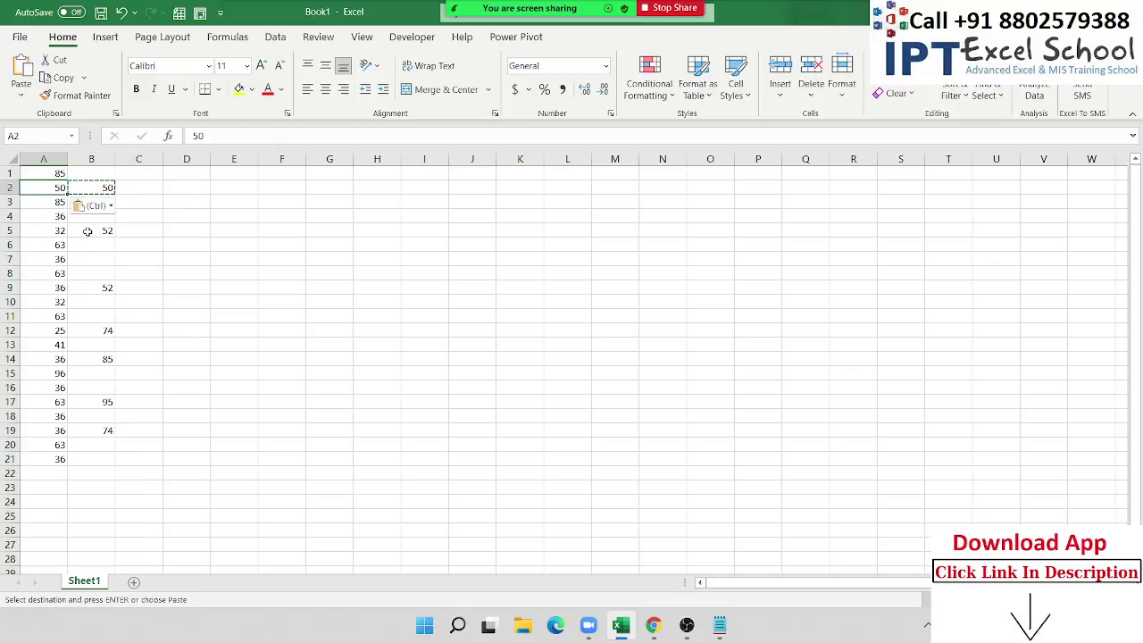
left_click(89, 231)
key("ctrl+c")
left_click(53, 229)
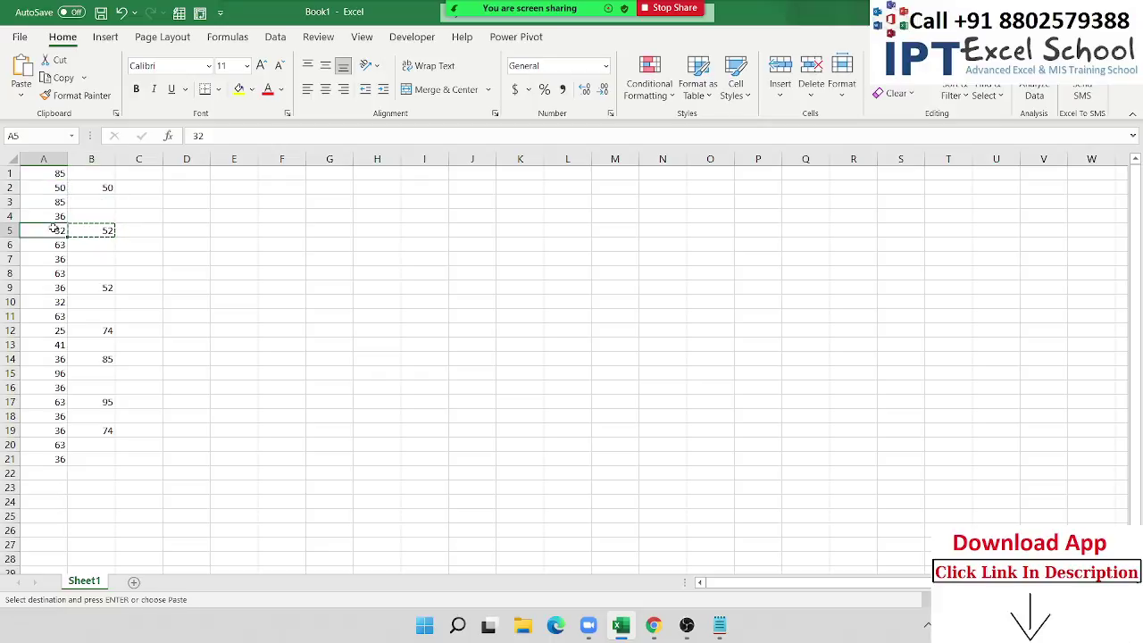
key("ctrl+v")
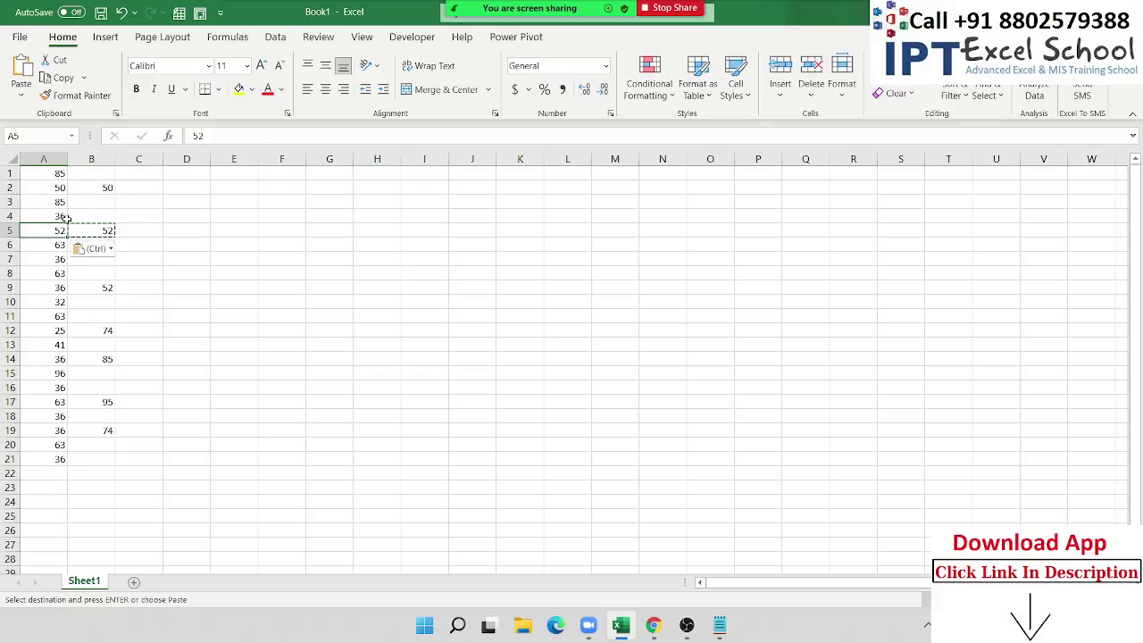
key("ctrl+z")
key("ctrl+z")
Paste column B over column A using Paste Special with Skip blanks ticked
left_click(85, 159)
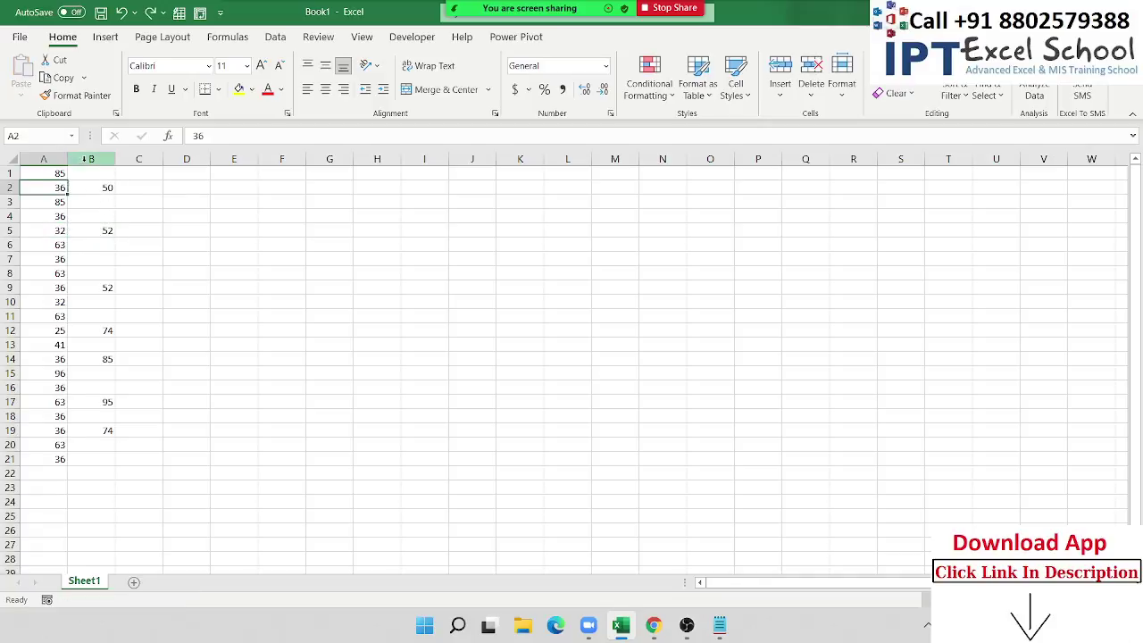
key("ctrl+c")
left_click(60, 159)
right_click(60, 161)
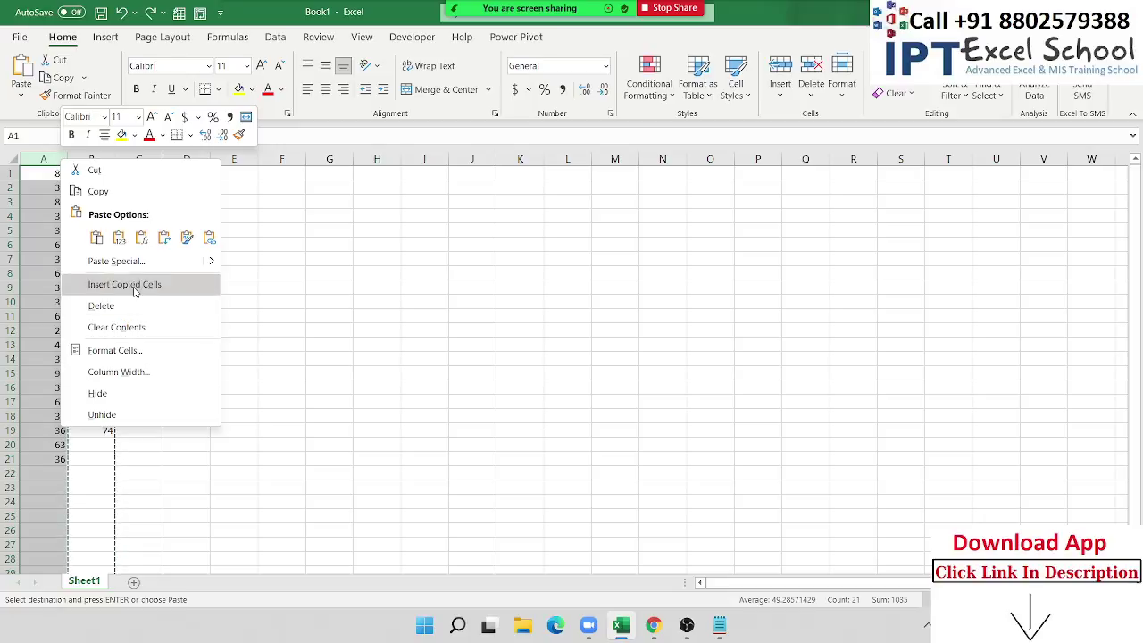
left_click(125, 261)
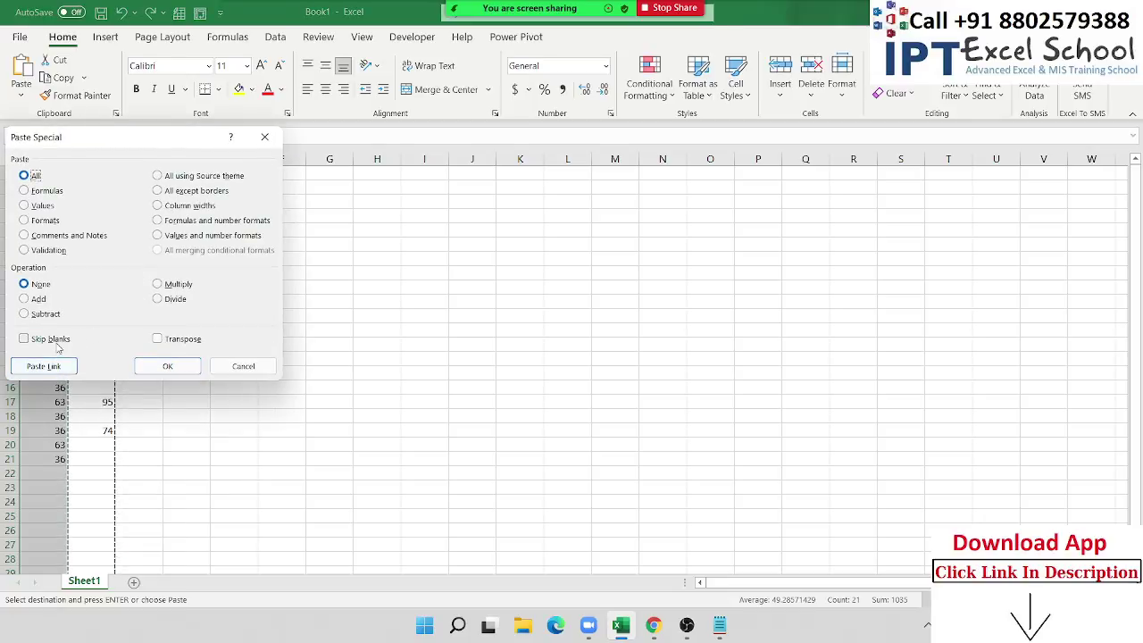
left_click(54, 340)
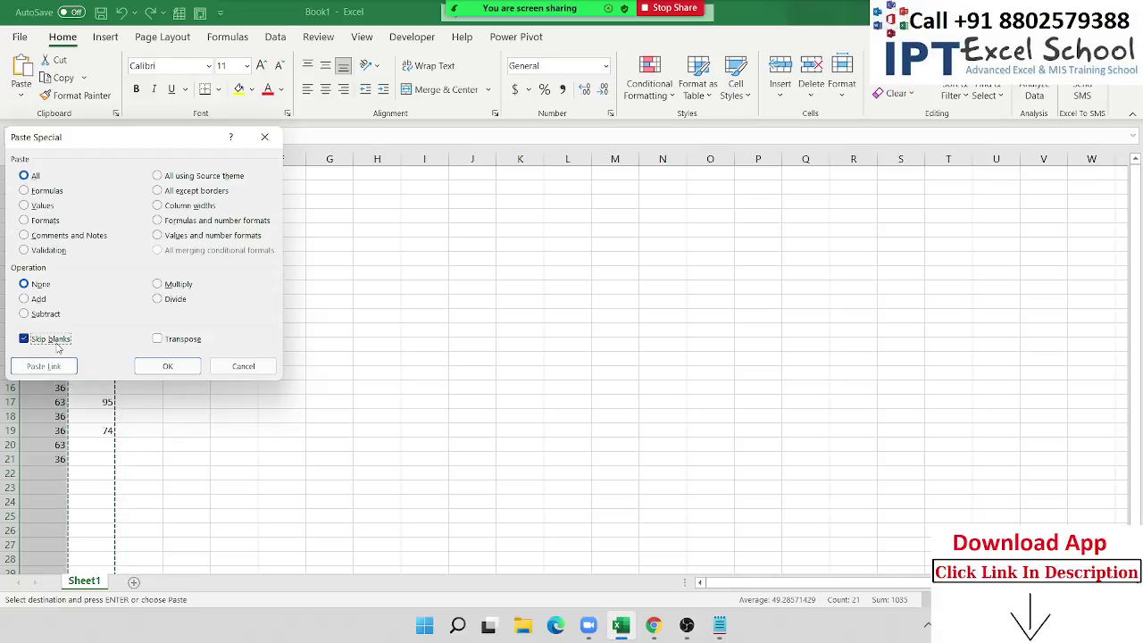
left_click(167, 367)
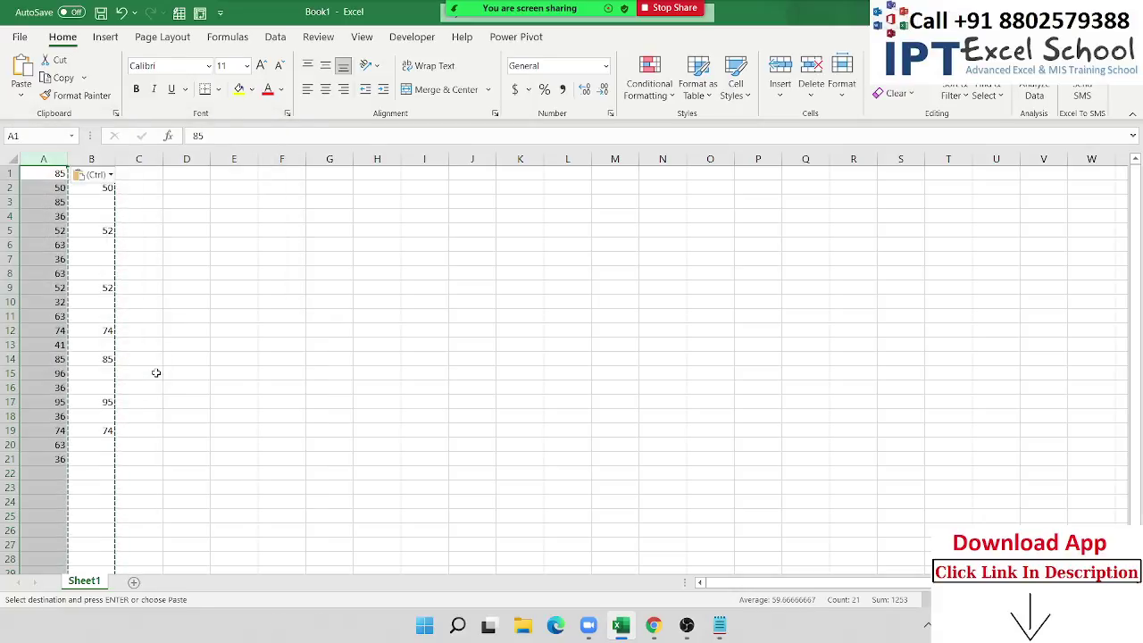
Verify column A: A9 now 52, A13 still 41, A17 now 95, A19 now 74
left_click(51, 223)
left_click(53, 245)
left_click(52, 290)
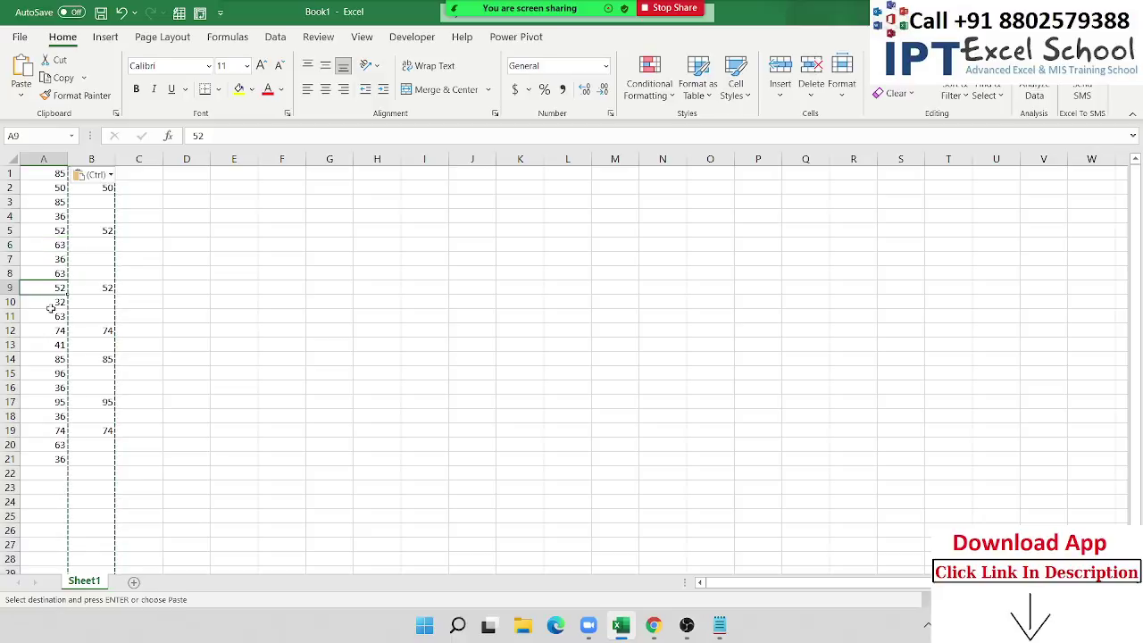
left_click(54, 346)
left_click(54, 402)
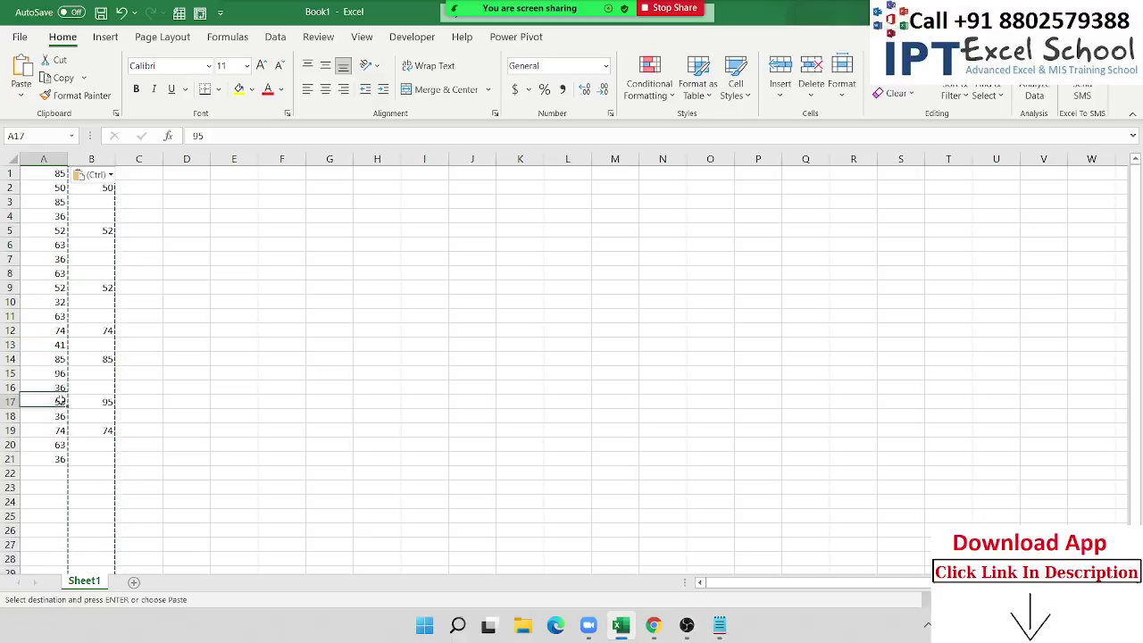
left_click(56, 445)
left_click(61, 431)
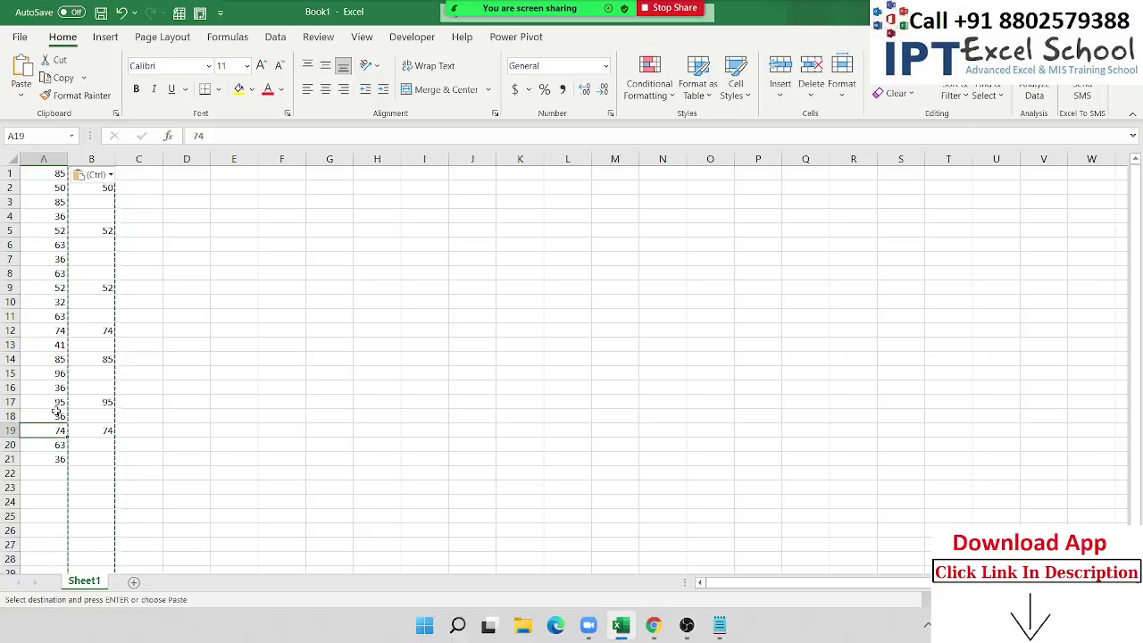
left_click(56, 402)
left_click(91, 387)
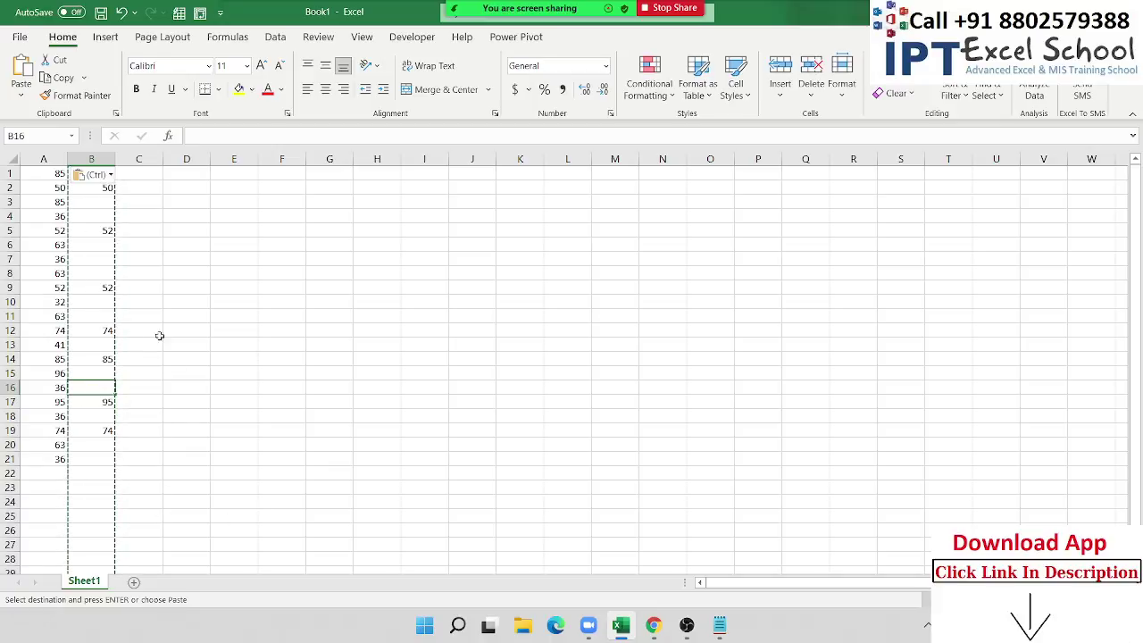
Compare A2 and A5 against column B, highlight B's blank cells, then select A1:C21
left_click(136, 301)
key("ctrl+Up")
key("Right")
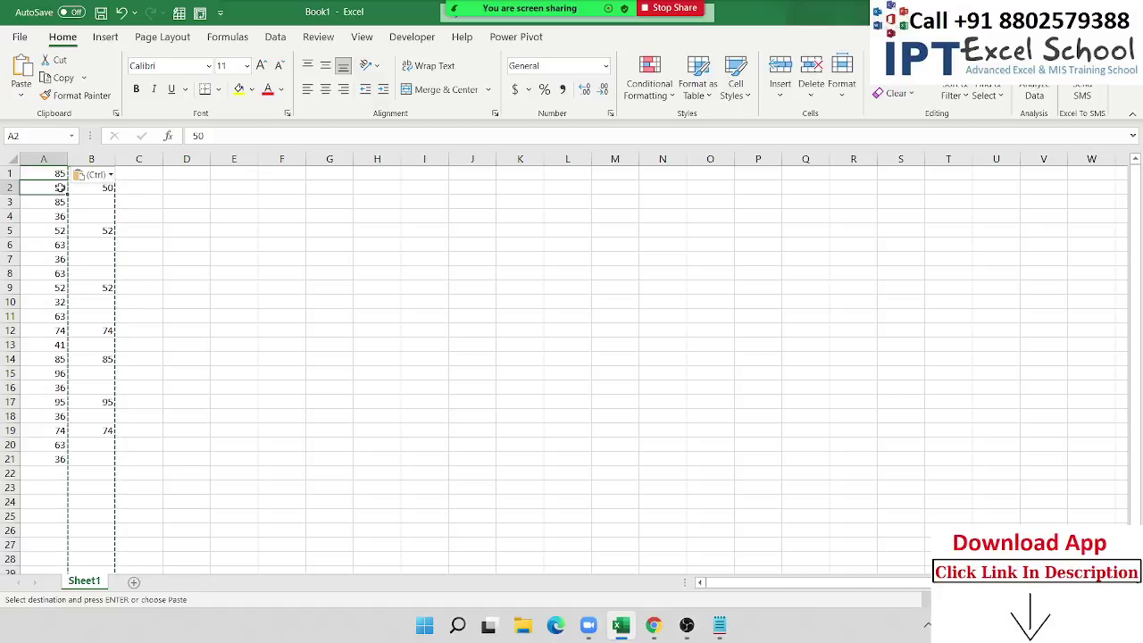
left_click_drag(55, 189, 98, 189)
left_click(55, 228)
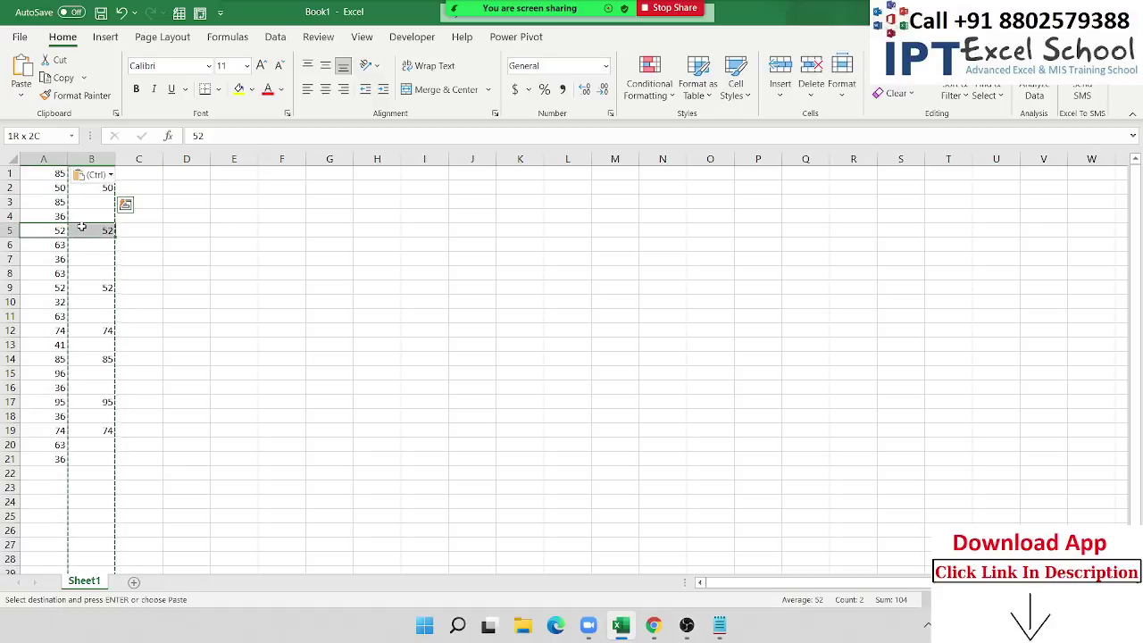
left_click_drag(91, 244, 92, 273)
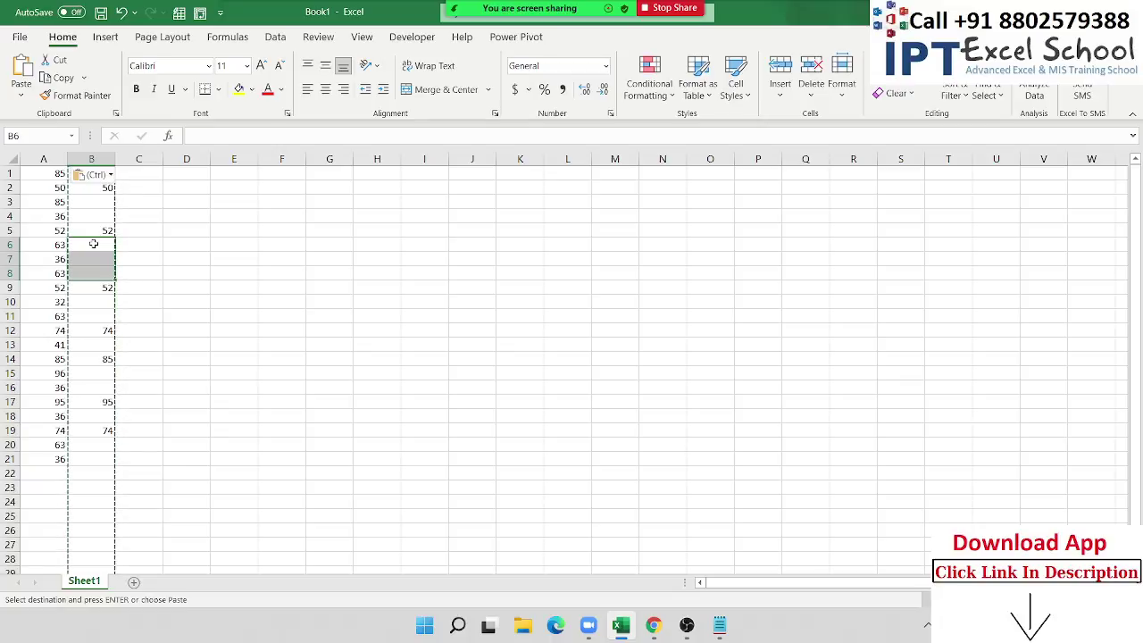
left_click(205, 244)
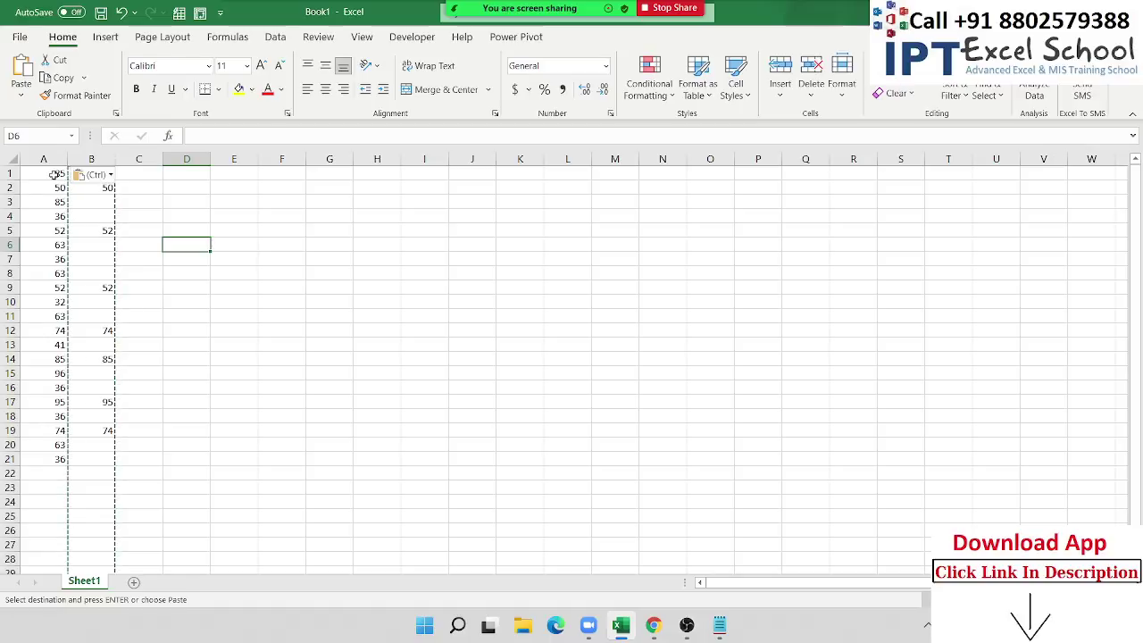
left_click_drag(54, 174, 116, 456)
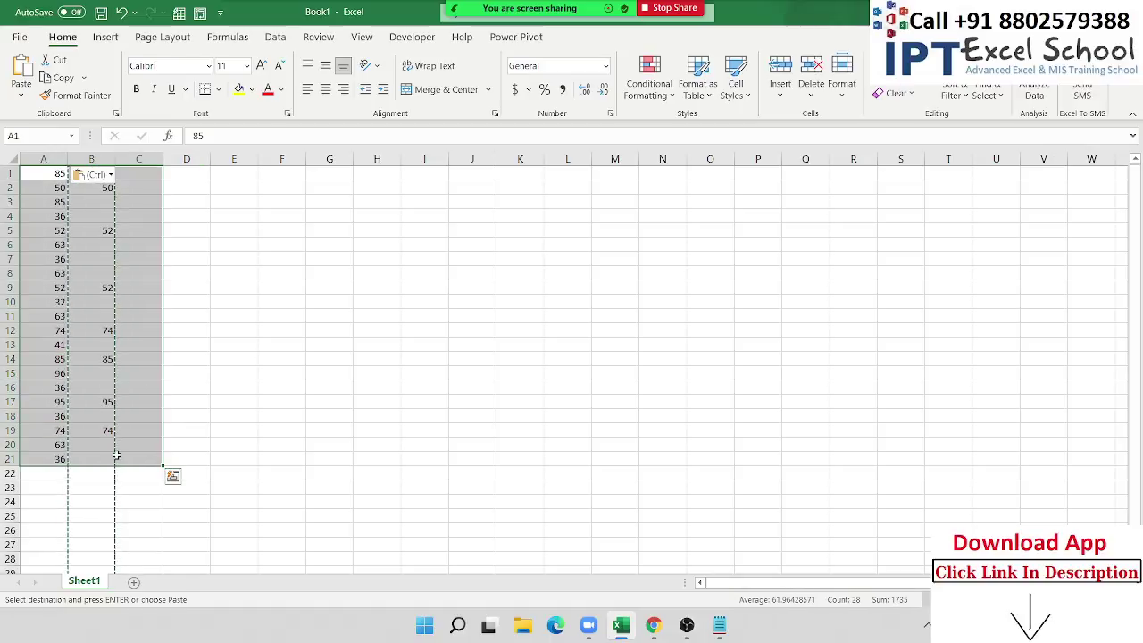
Clear the old numbers and enter Name in A1, Puja in A2 and Jan in B1
key("Delete")
key("ctrl+Home")
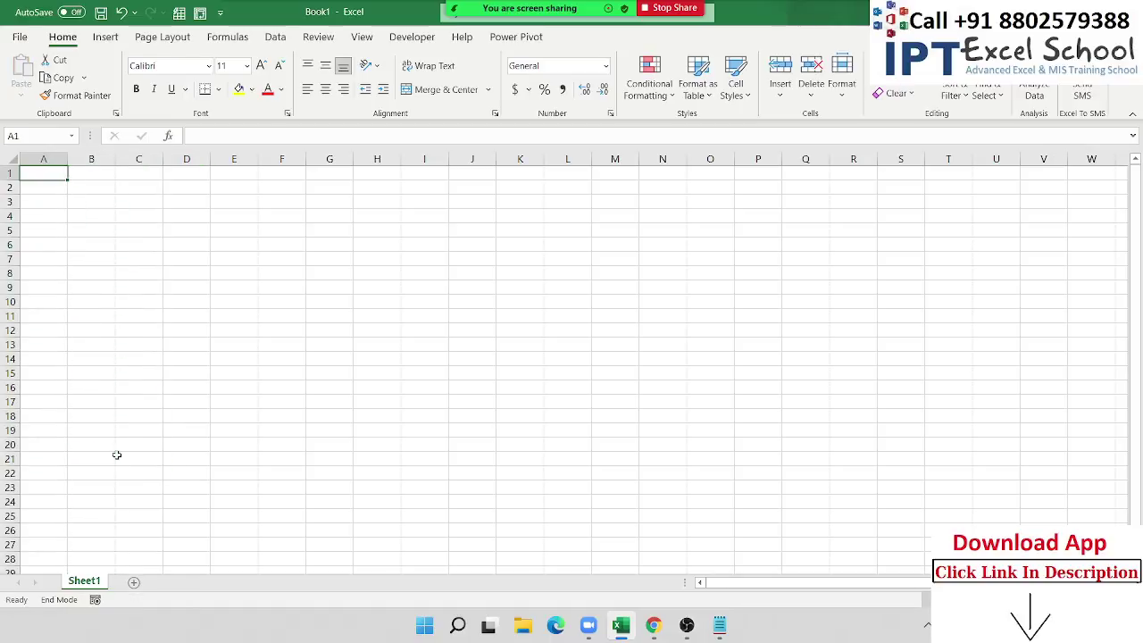
type("Name")
key("Return")
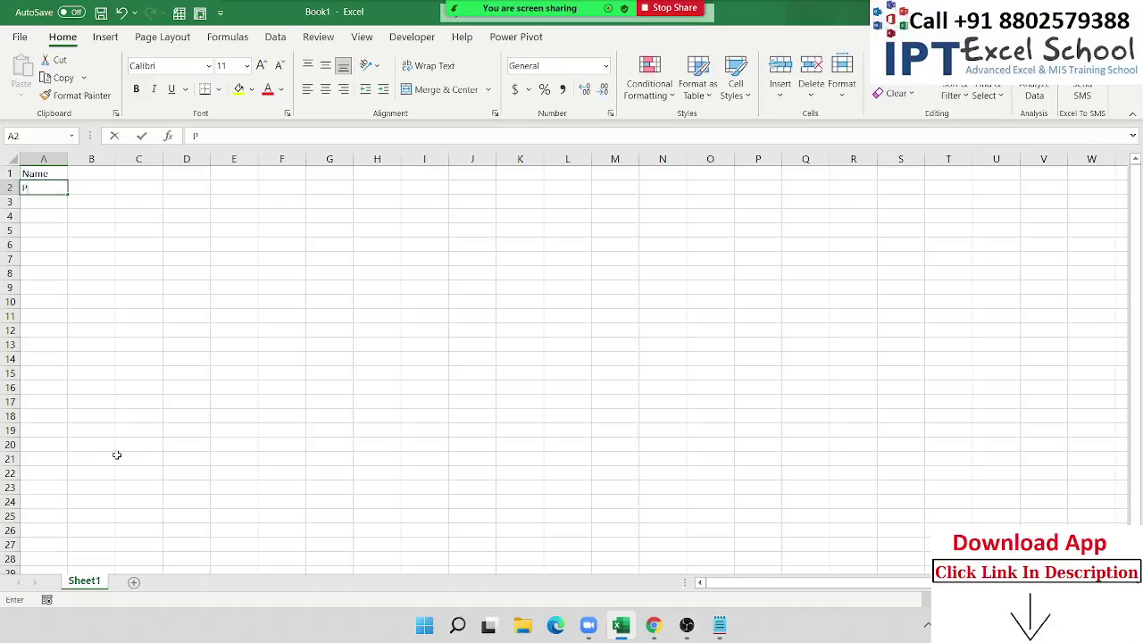
type("Puja")
key("Up")
key("Right")
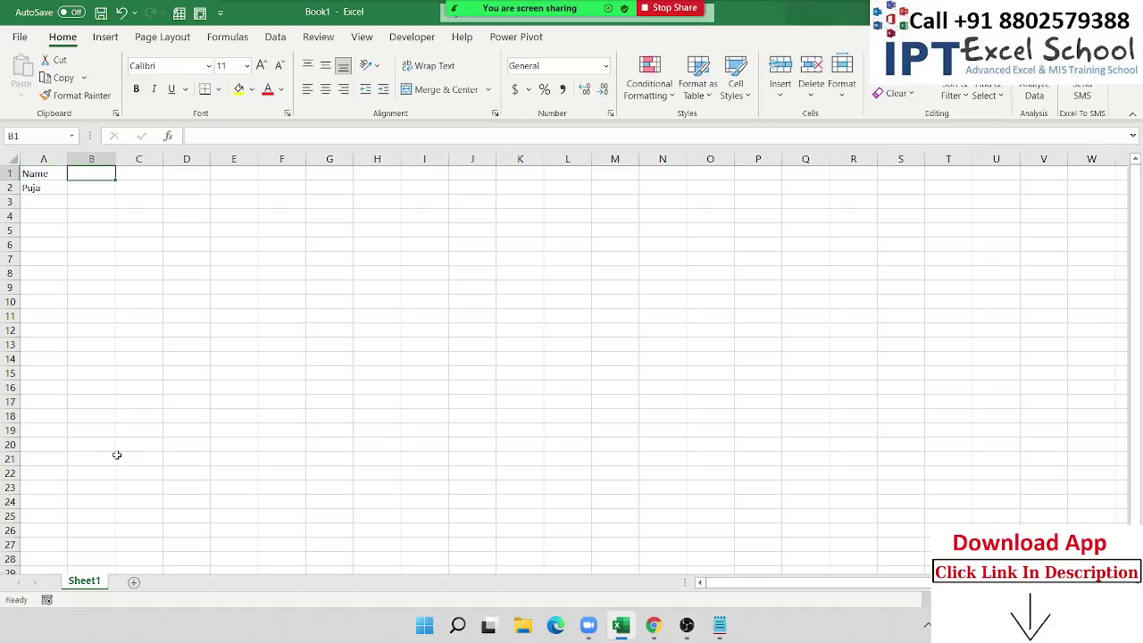
type("Jan")
key("Return")
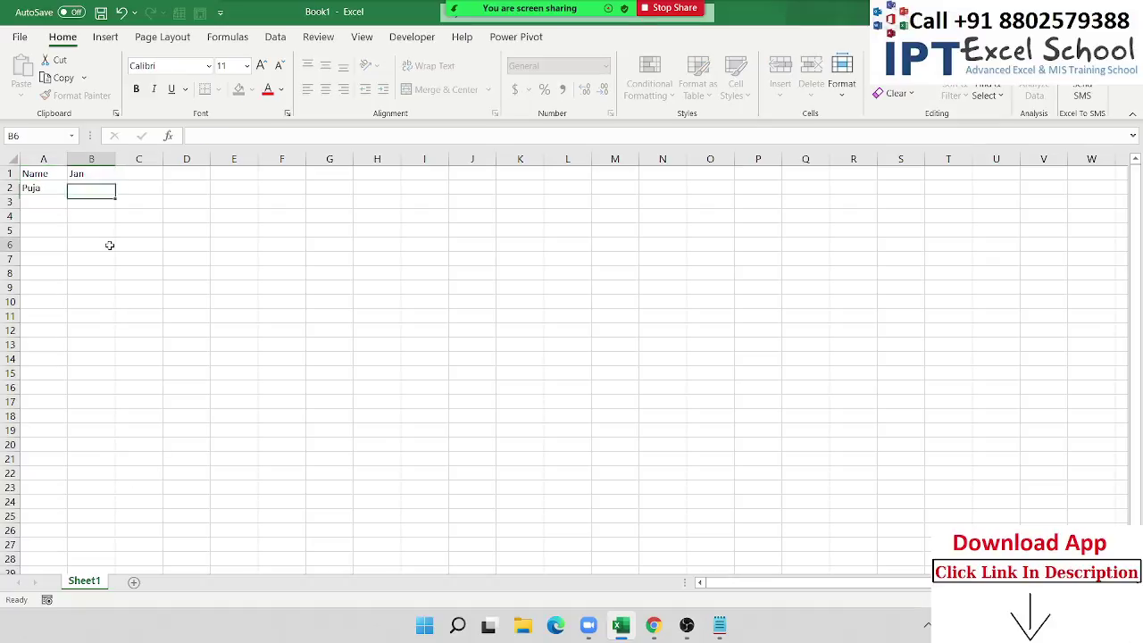
Fill Feb–Apr across row 1 and fill seven names down A2:A8 with the fill handle
left_click(108, 243)
left_click(102, 175)
left_click_drag(115, 181, 257, 179)
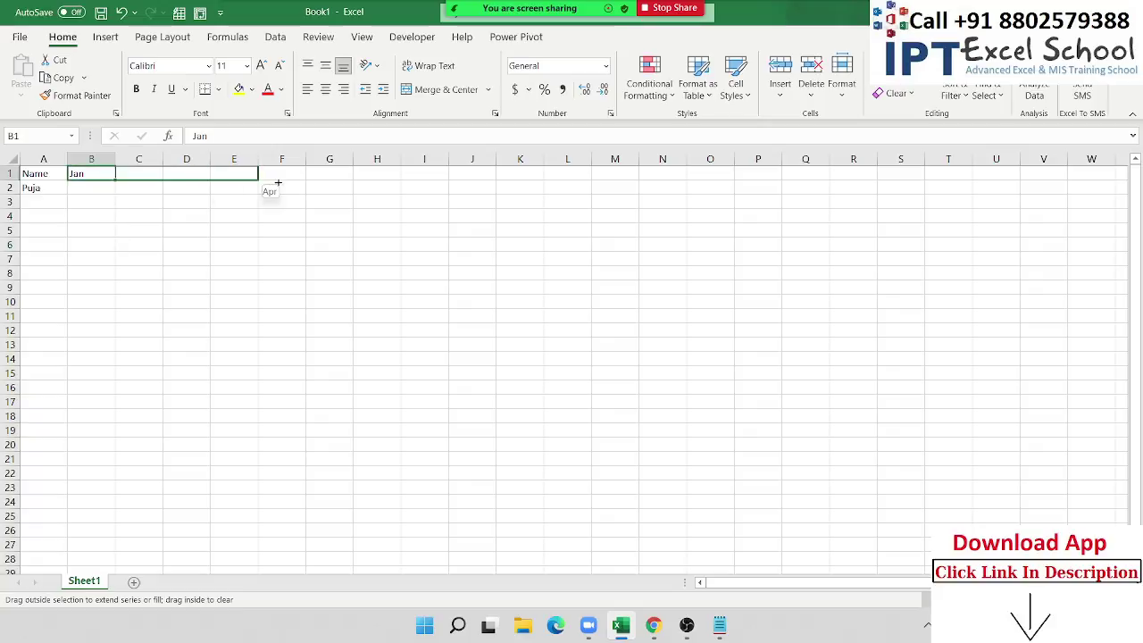
left_click(56, 189)
left_click_drag(67, 194, 70, 277)
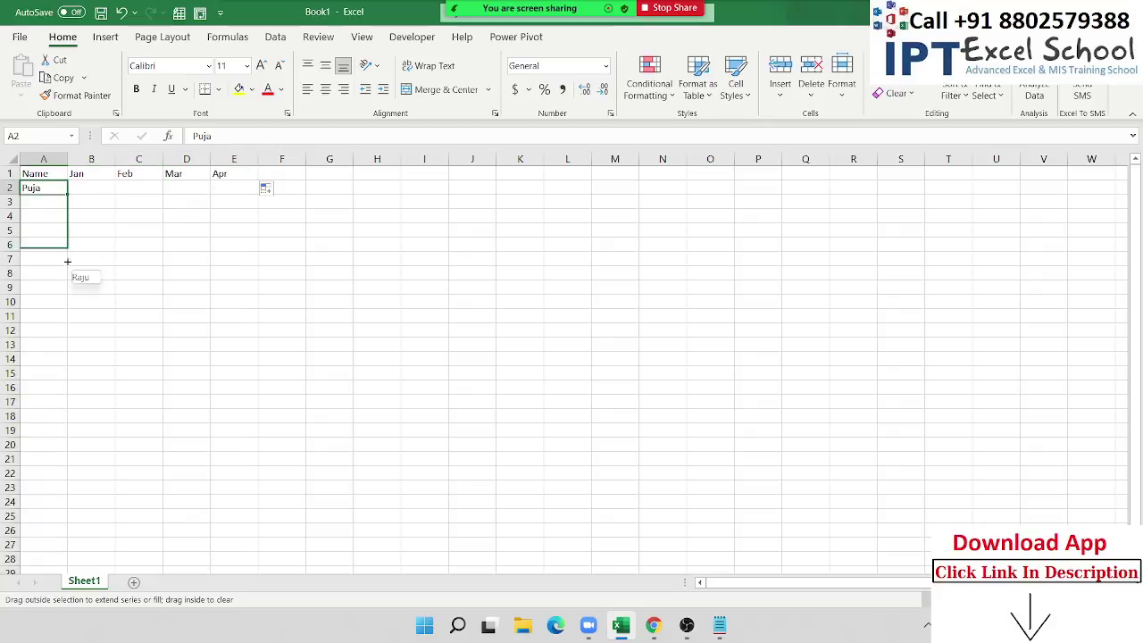
left_click(99, 191)
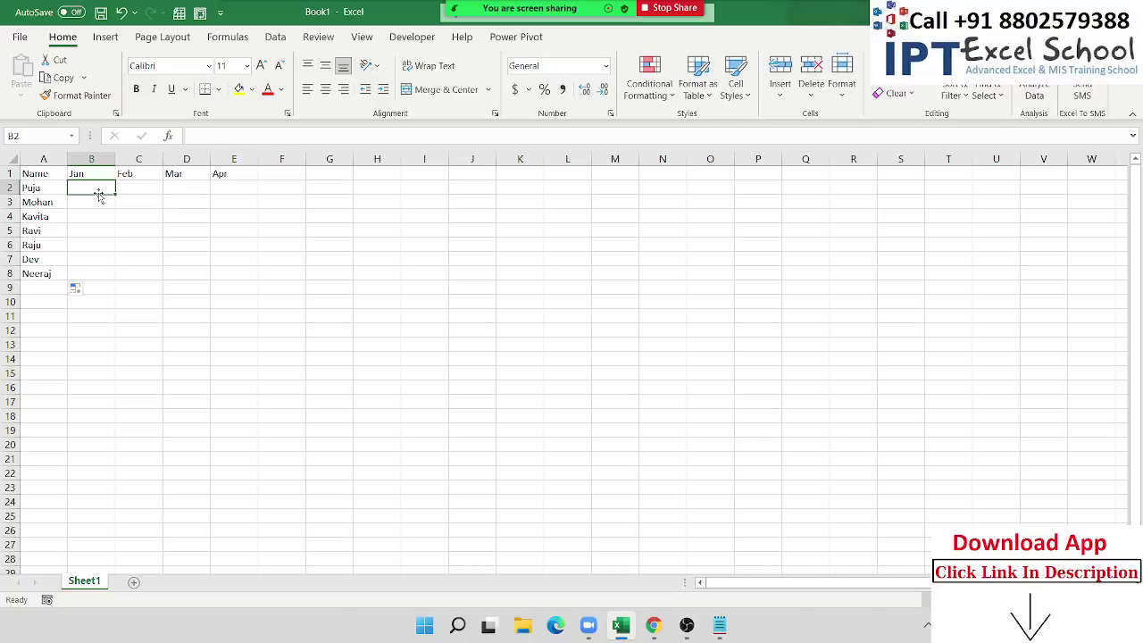
Fill B2:E8 with =RANDBETWEEN(10,90) random scores for every name and month
type("=ra")
key("Down")
key("Down")
key("Down")
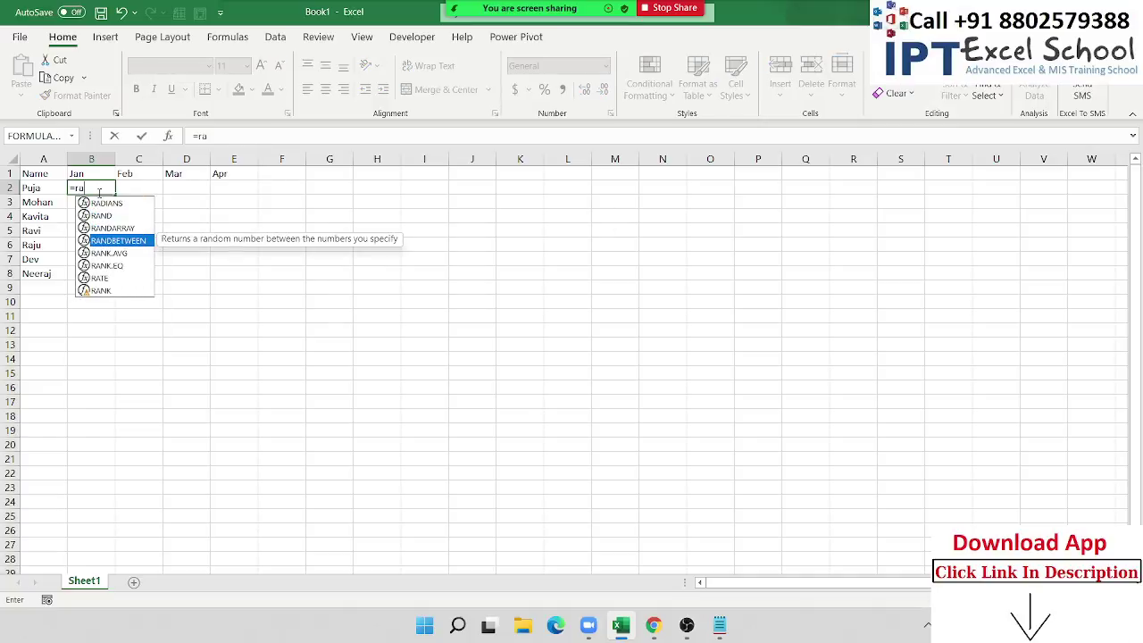
key("Tab")
type("10,9")
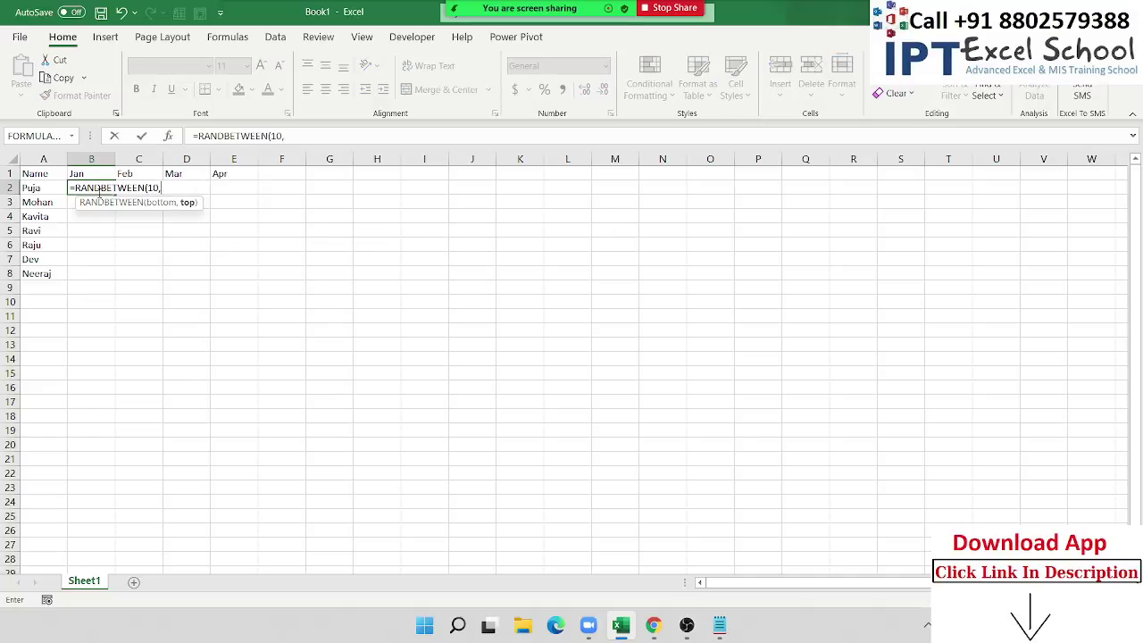
type("0")
key("ctrl+Return")
key("shift+Right")
key("shift+Right")
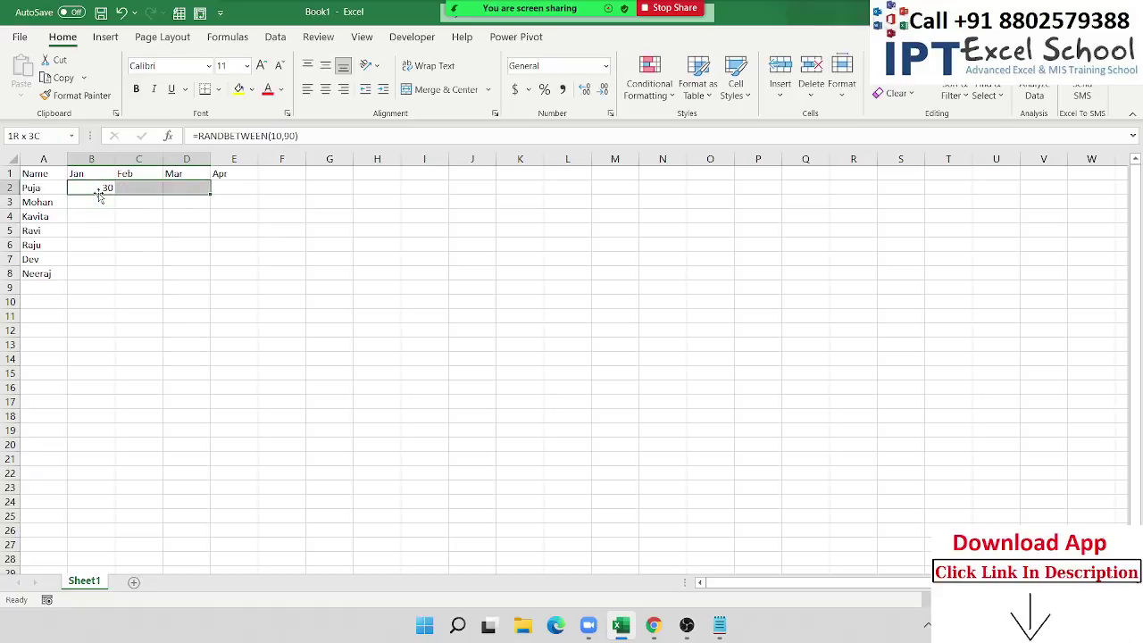
key("shift+Right")
key("shift+Down")
key("shift+Down")
key("shift+Down")
key("shift+Down")
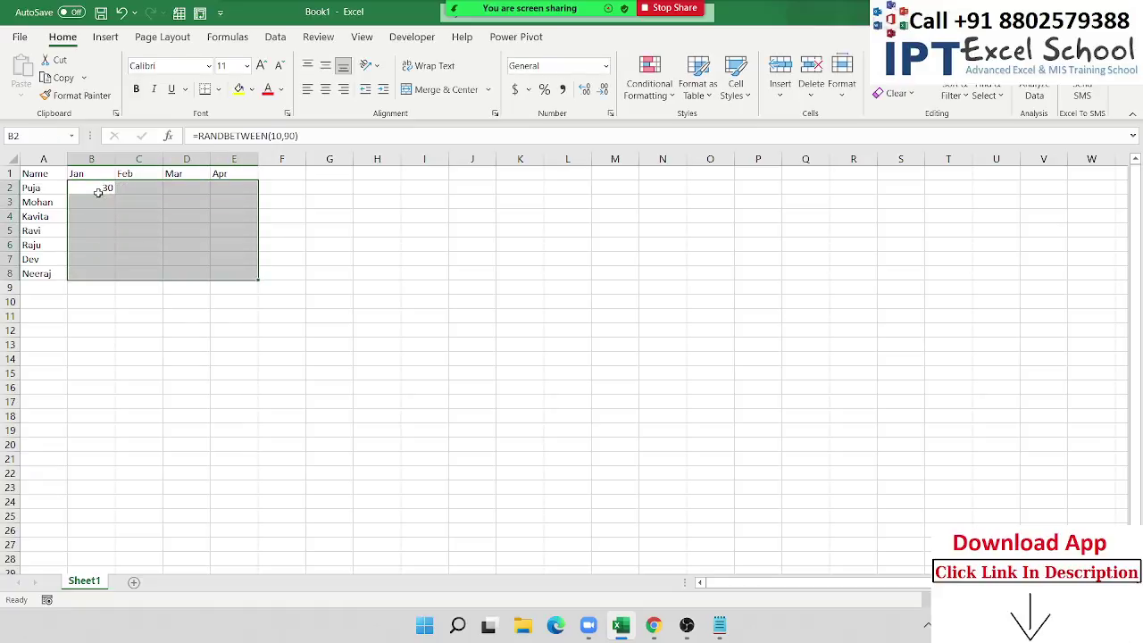
key("ctrl+Return")
Copy the random scores in B2:E8 and bring up the paste choices
key("ctrl+q")
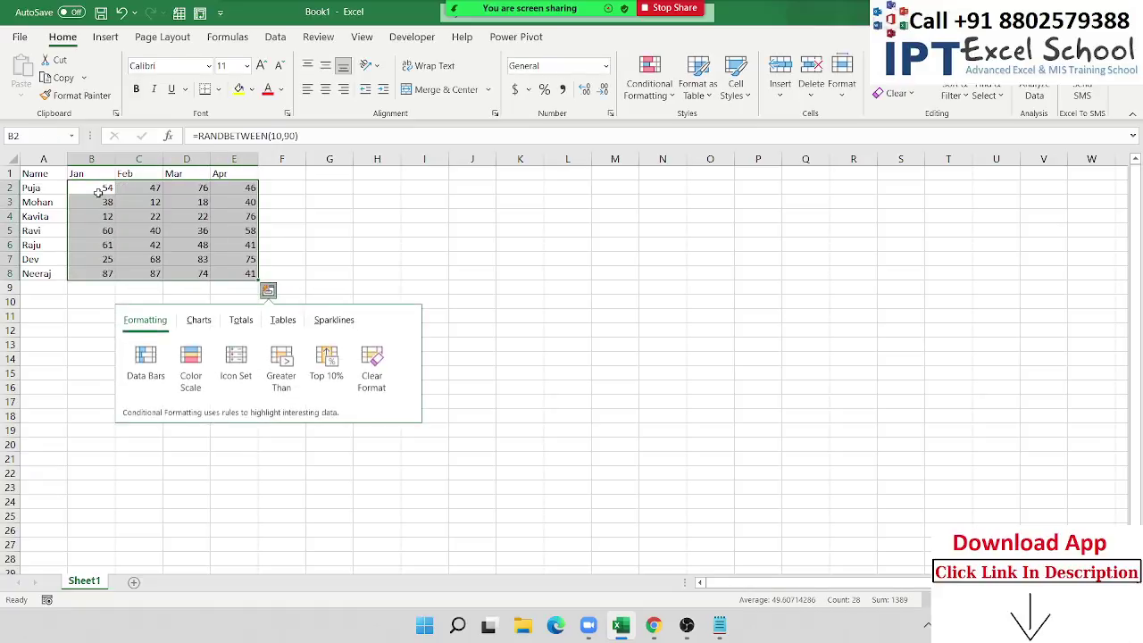
key("Escape")
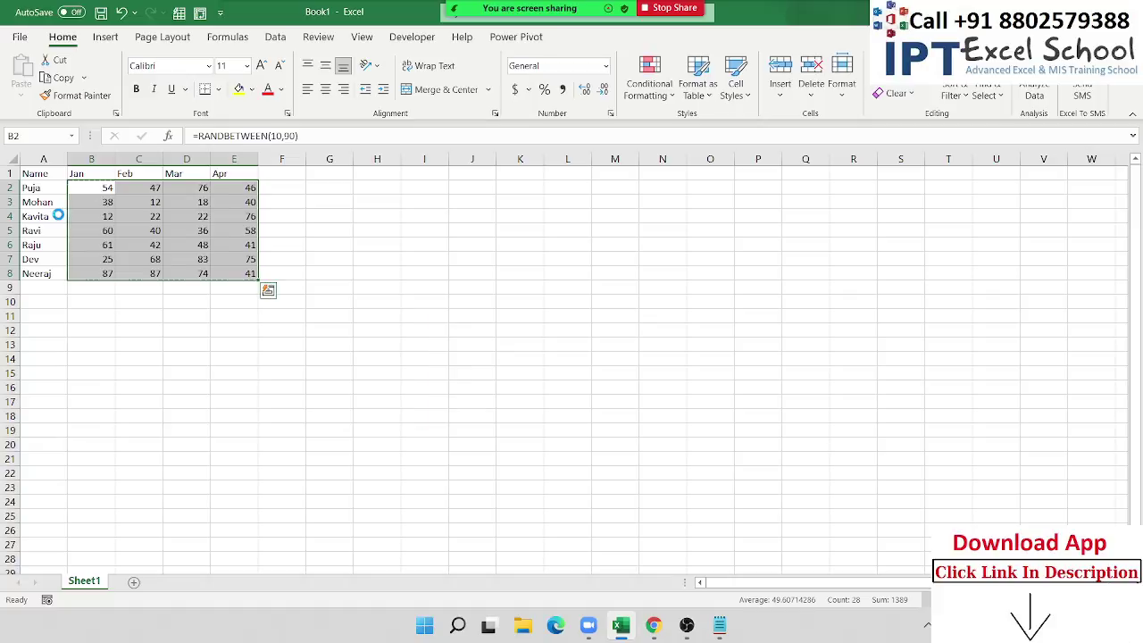
key("ctrl+c")
left_click(21, 93)
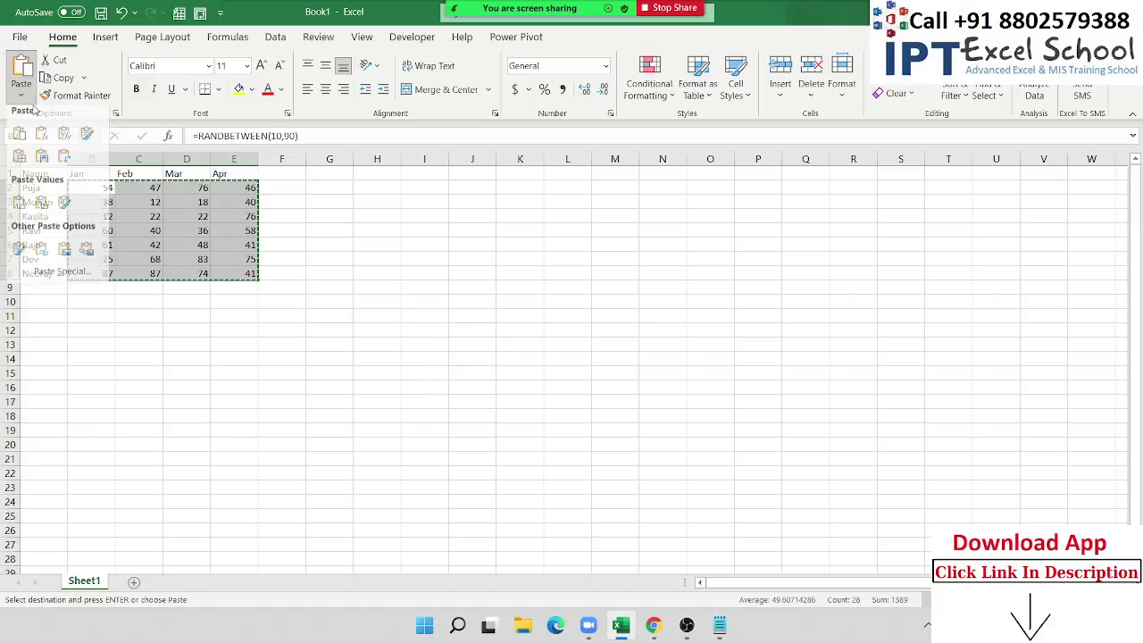
left_click(18, 202)
left_click_drag(45, 173, 234, 273)
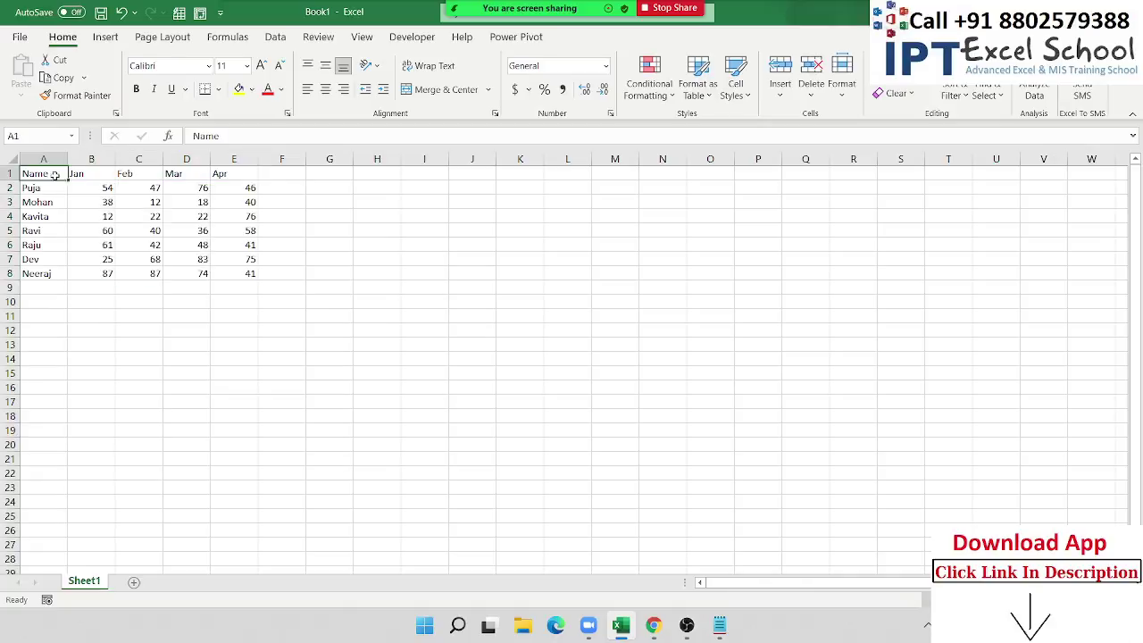
left_click(218, 89)
left_click(219, 241)
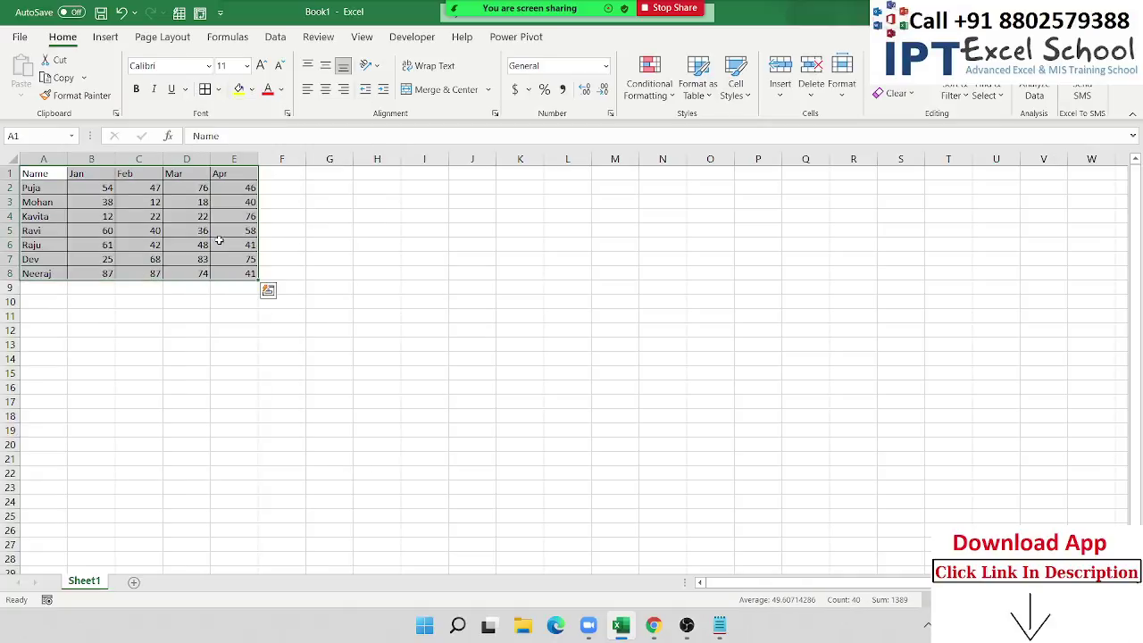
left_click(234, 218)
left_click_drag(102, 188, 223, 267)
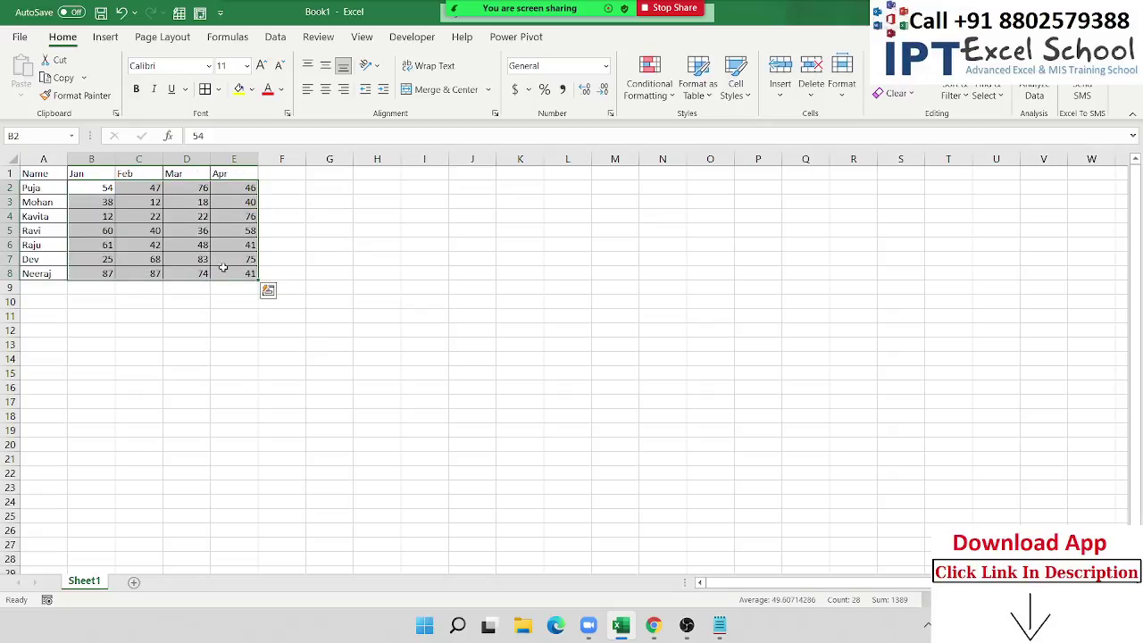
left_click(90, 189)
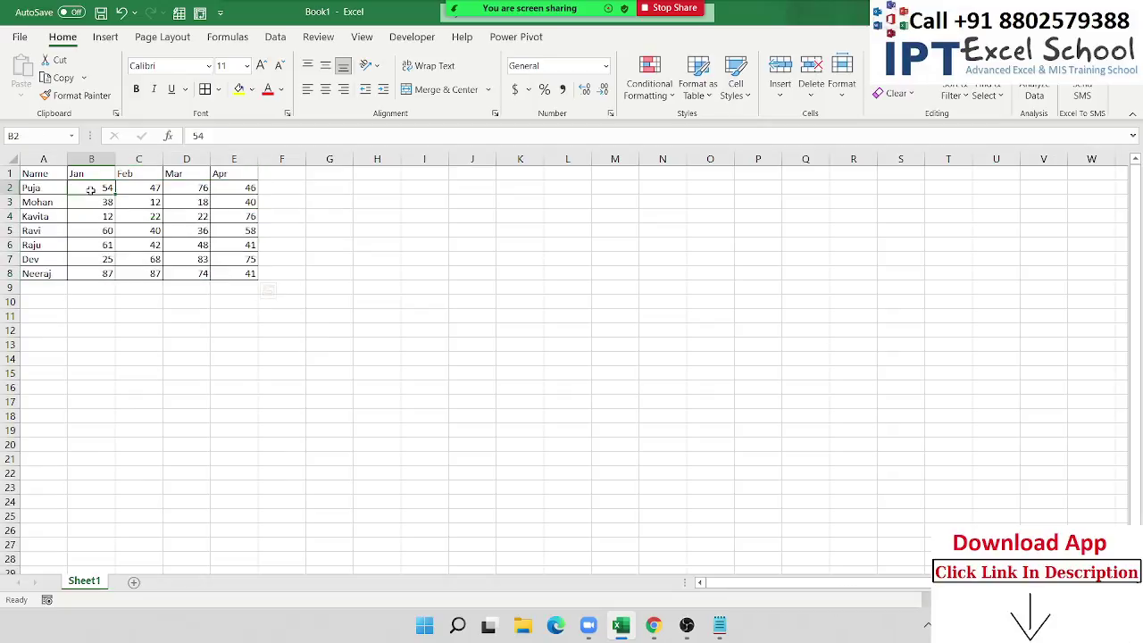
left_click_drag(90, 189, 222, 271)
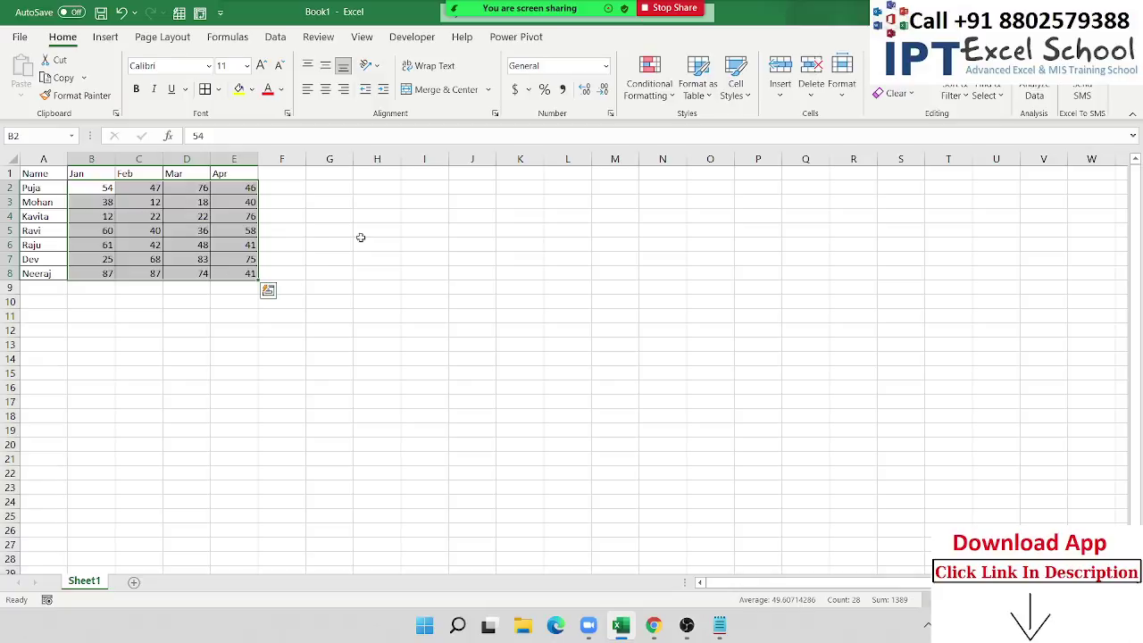
left_click_drag(368, 202, 534, 273)
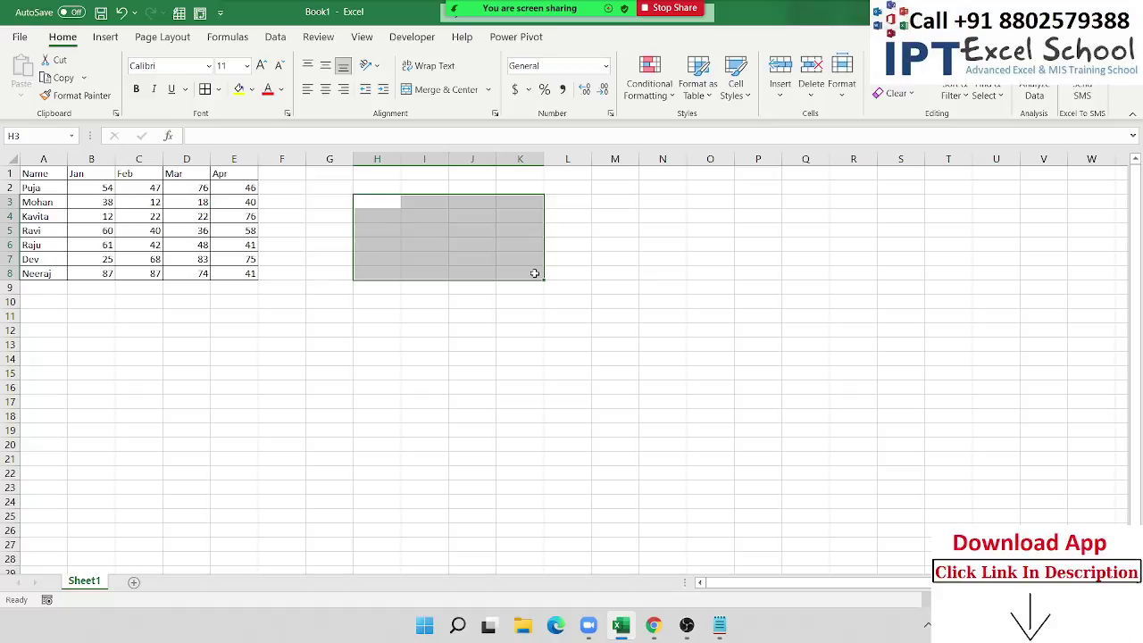
left_click(226, 214)
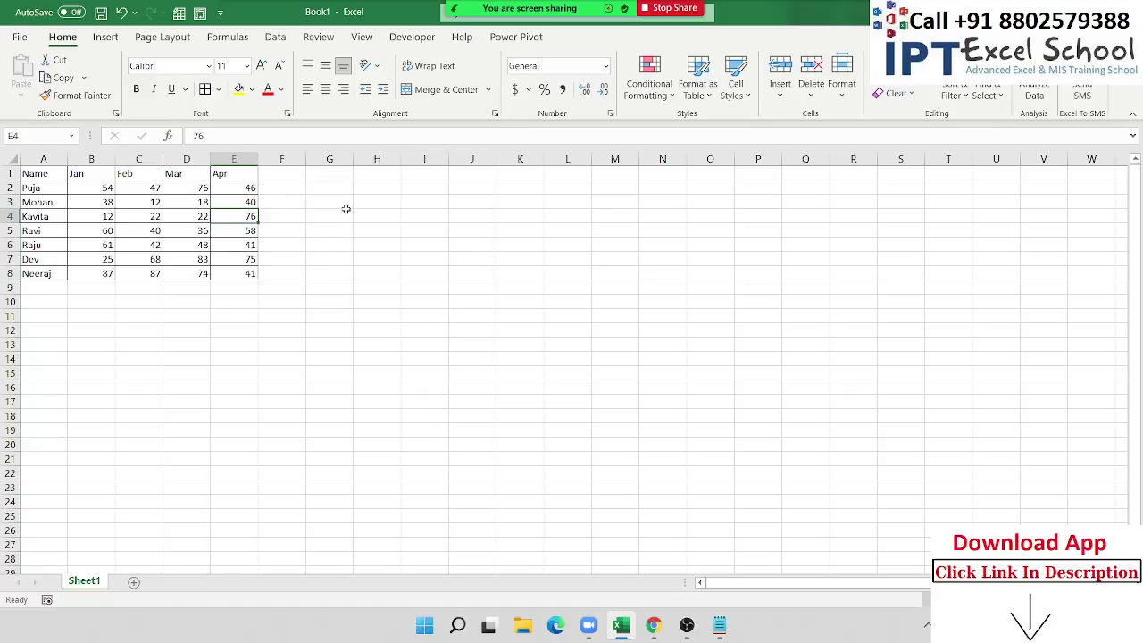
left_click_drag(25, 174, 223, 281)
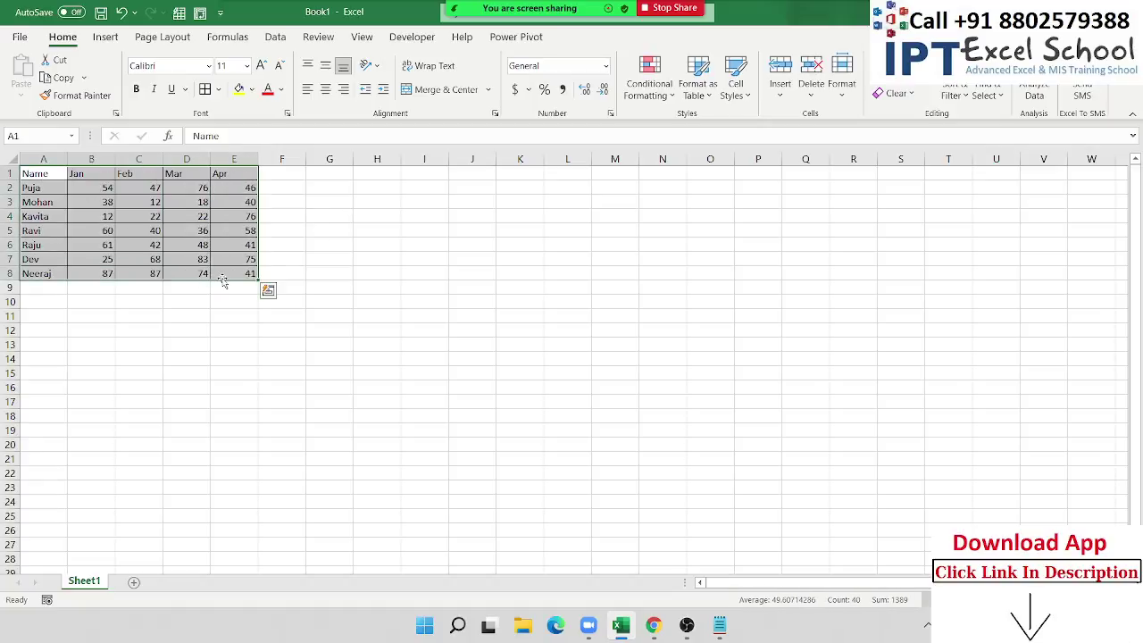
left_click(238, 230)
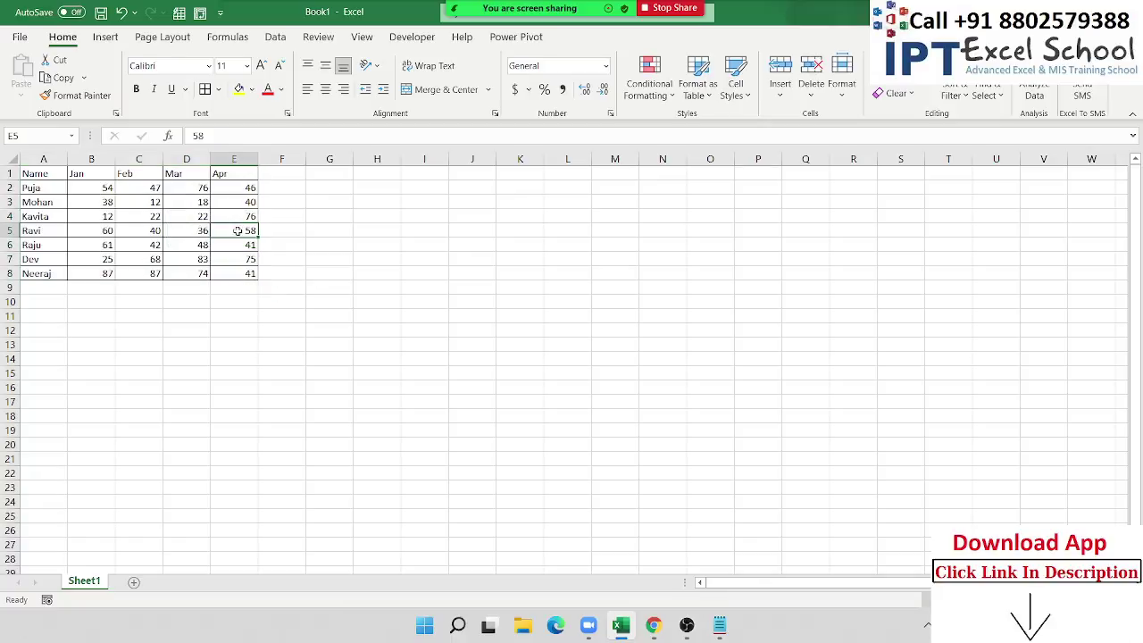
left_click(139, 213)
left_click(147, 244)
left_click(167, 272)
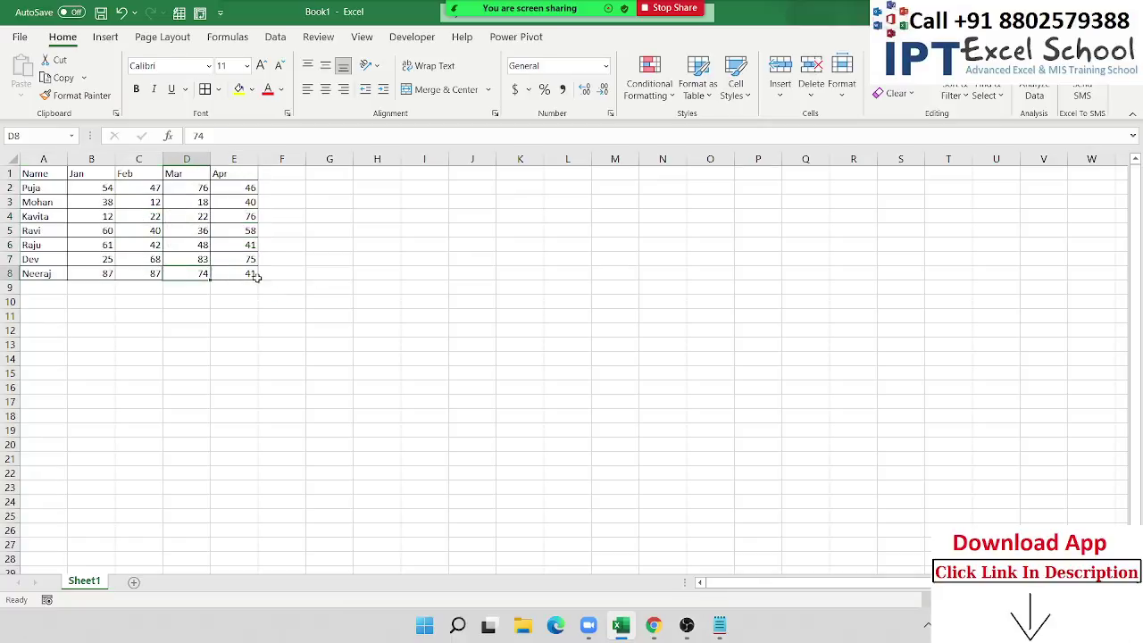
left_click_drag(253, 275, 36, 171)
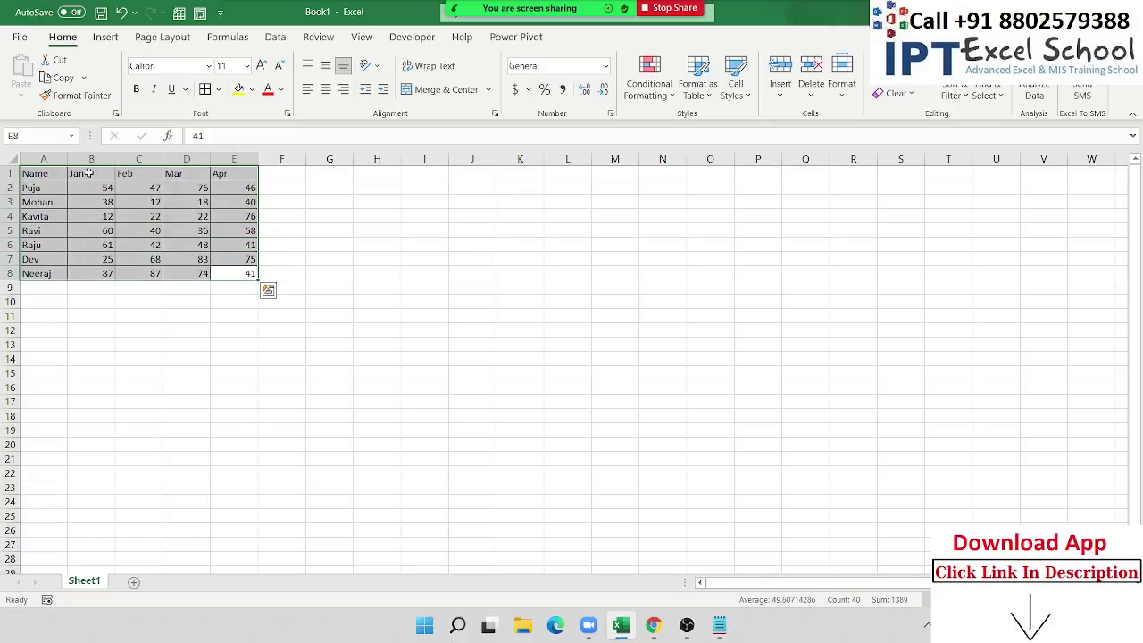
left_click(578, 170)
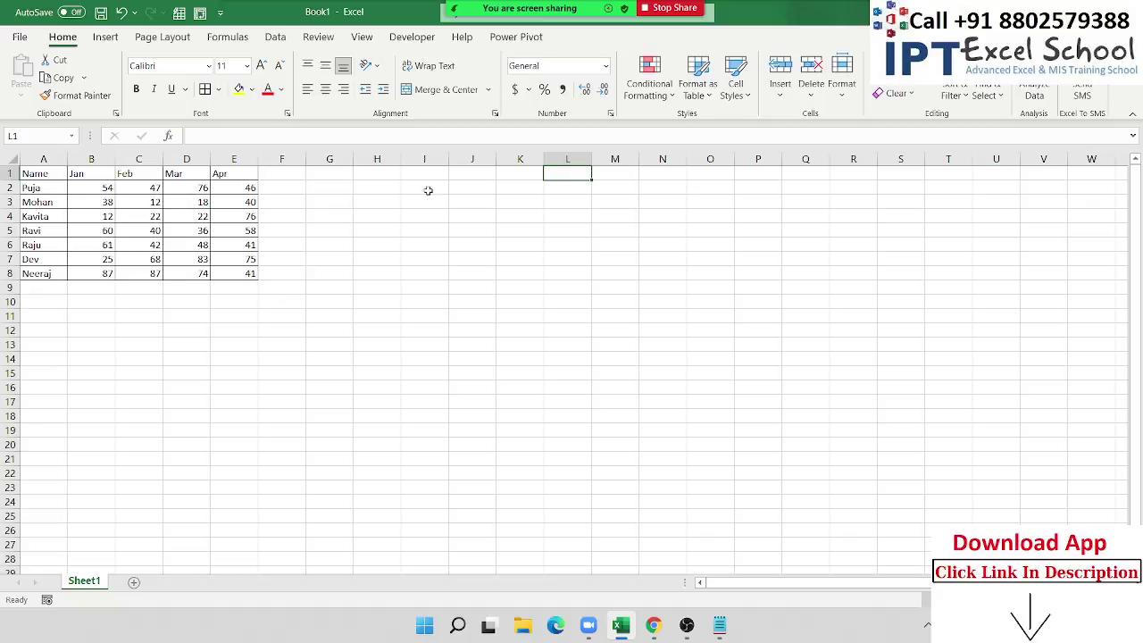
Link L1 to A1 with =A1 and fill that formula across L1:P8
left_click(108, 189)
left_click(585, 175)
type("=")
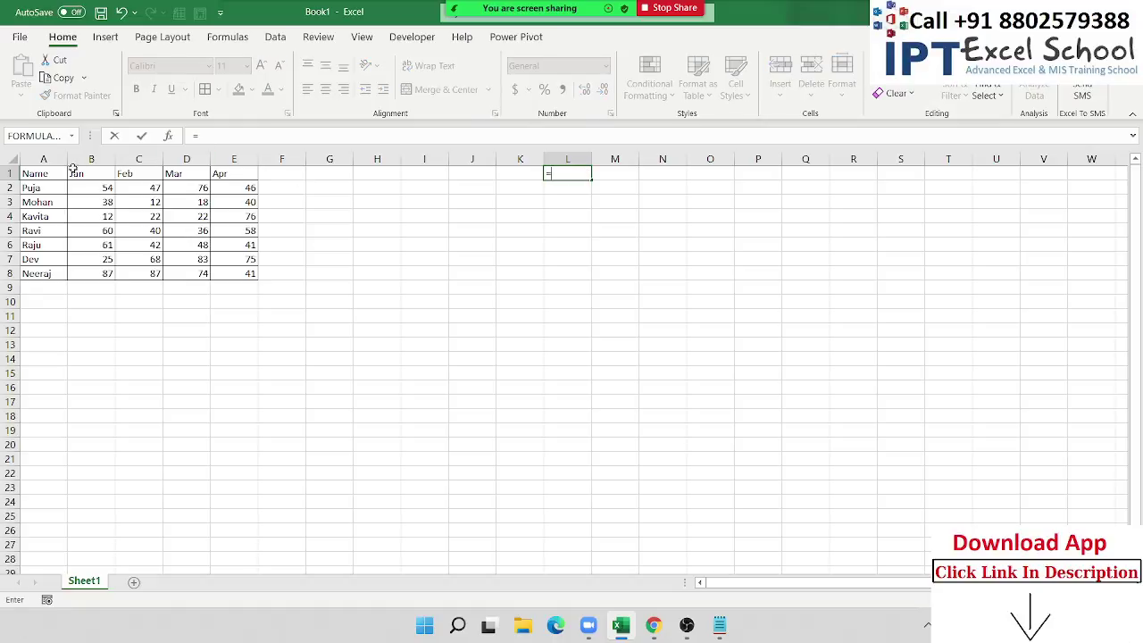
left_click(54, 173)
key("Return")
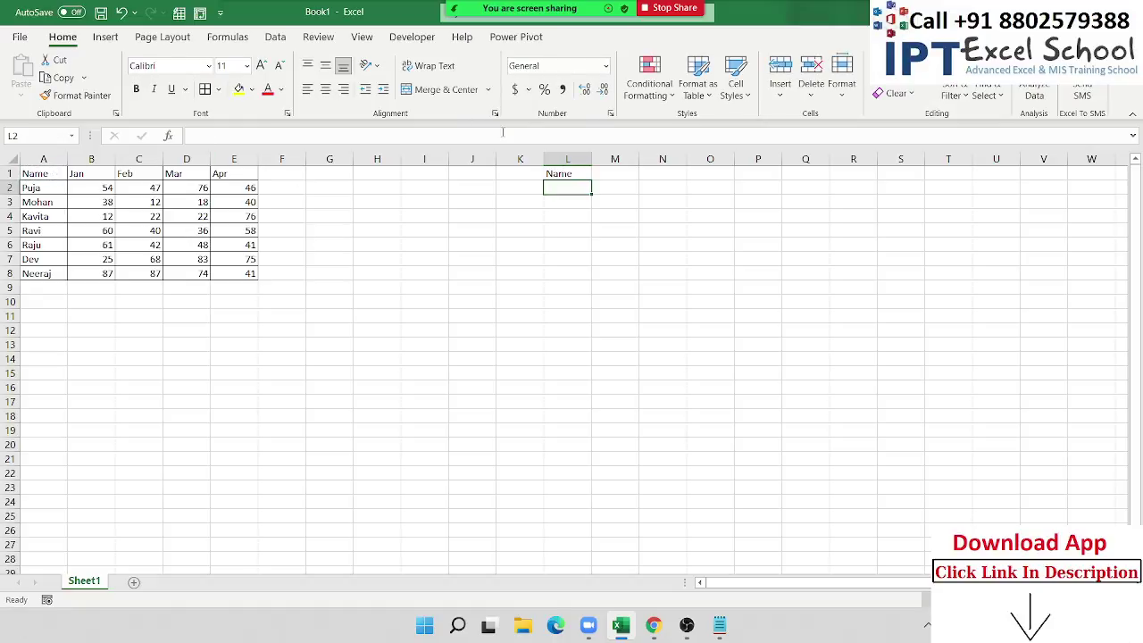
left_click(570, 174)
mouse_move(591, 180)
left_mouse_down()
mouse_move(785, 181)
mouse_move(733, 216)
mouse_move(729, 286)
left_mouse_up()
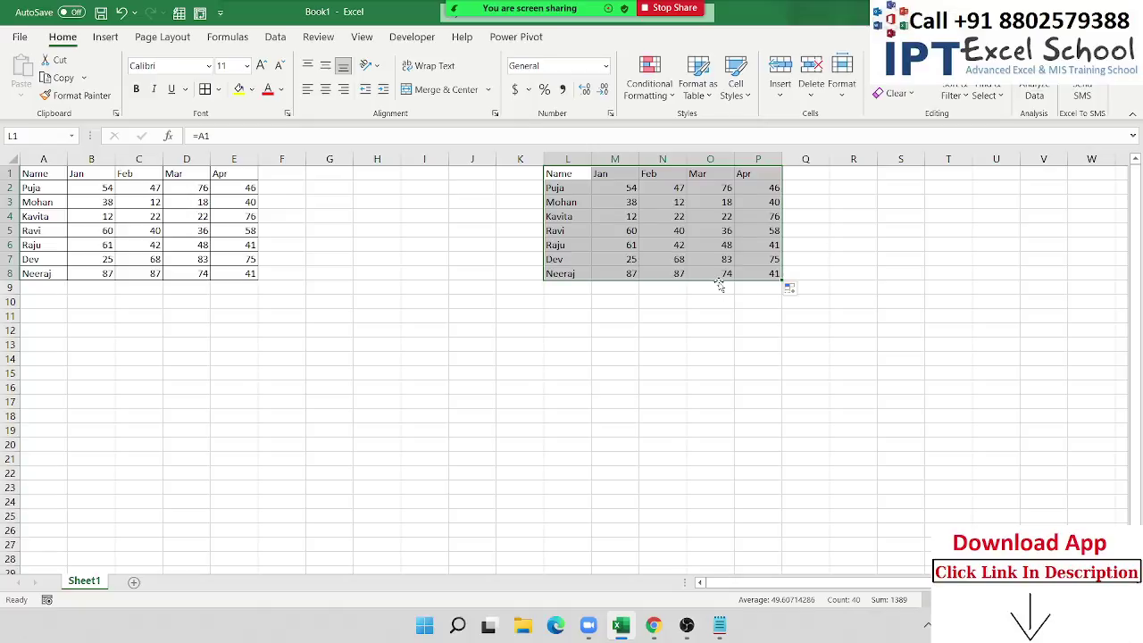
Change B2's Jan score to 45 and check the linked formulas in N4 and N6
left_click(90, 189)
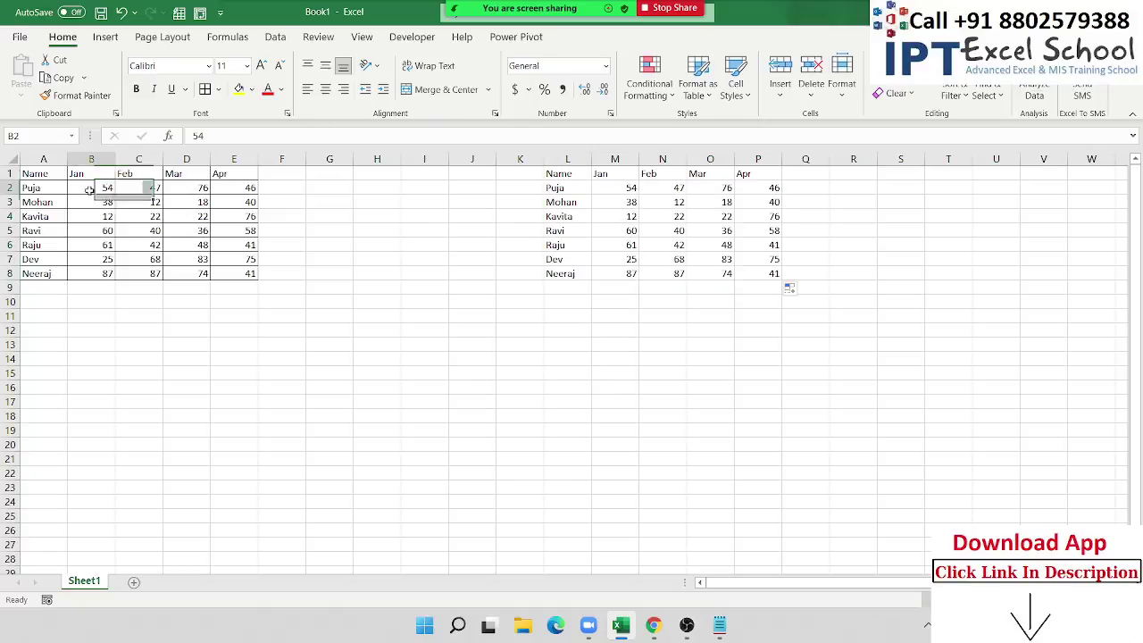
type("45")
key("Return")
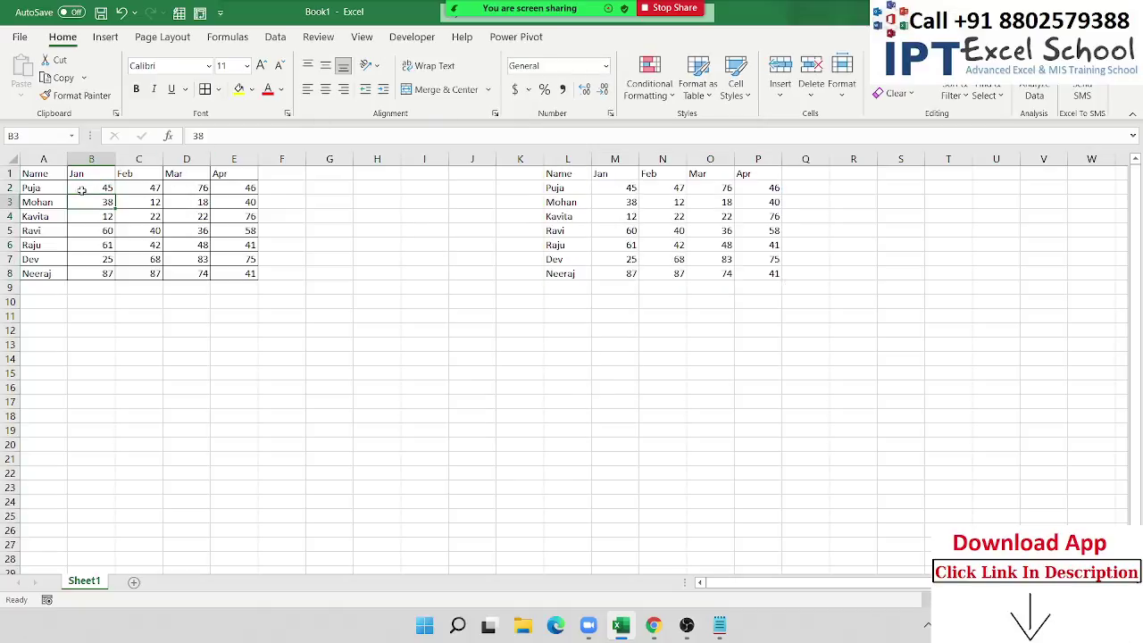
left_click(680, 216)
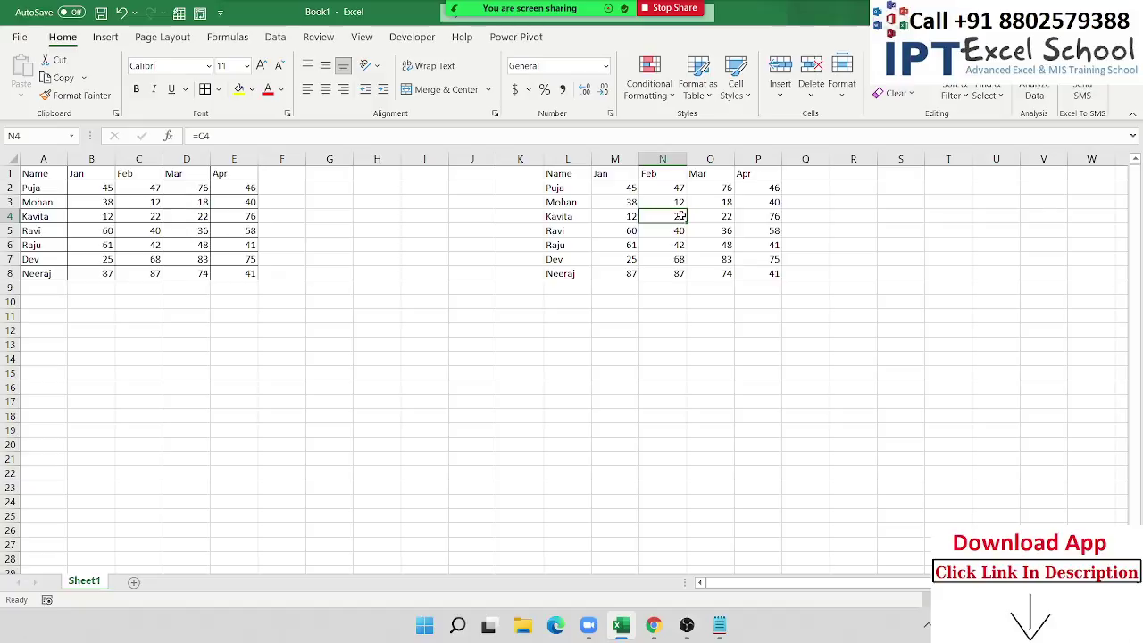
left_click(679, 243)
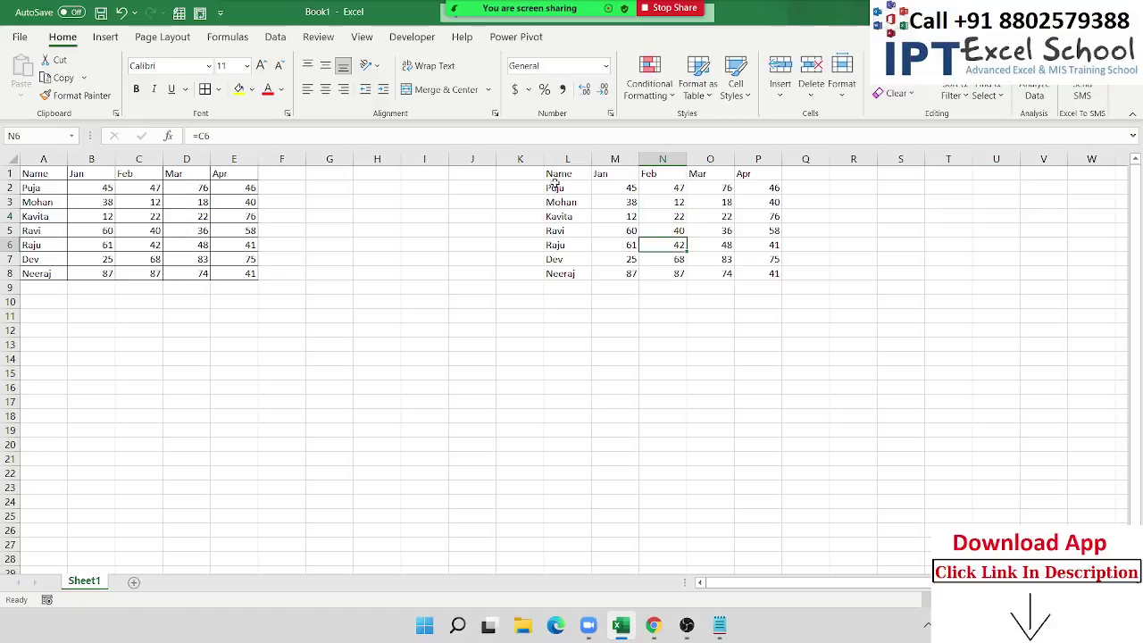
Clear the linked copy in L1:P8, then select A1:C8 plus the Apr column E1:E8
left_click_drag(554, 175, 769, 276)
key("Delete")
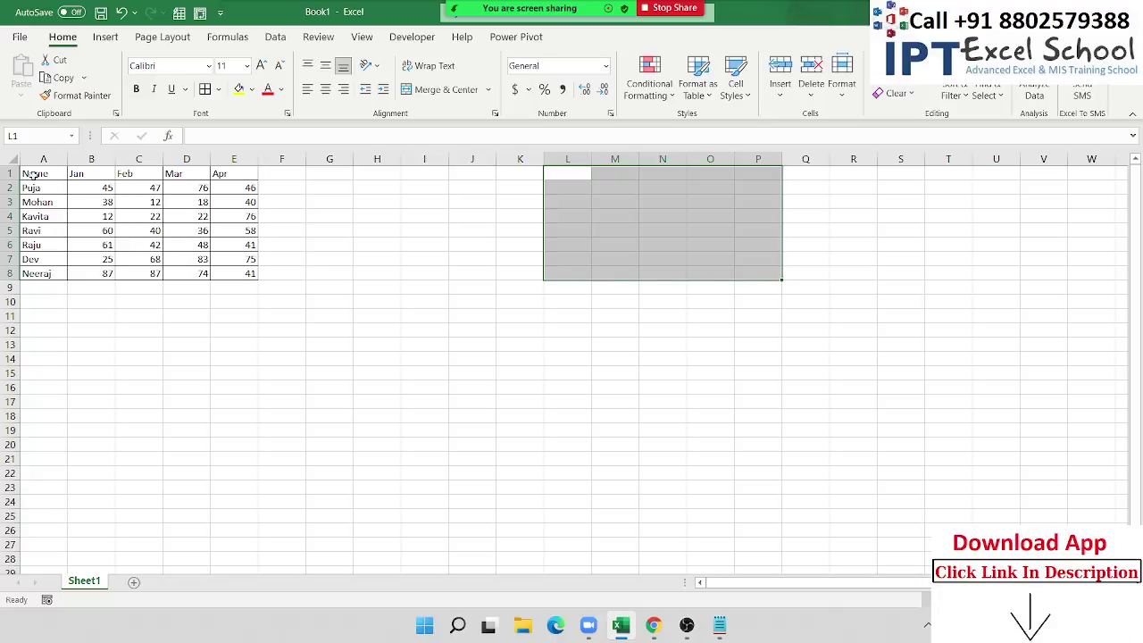
left_click_drag(33, 179, 125, 272)
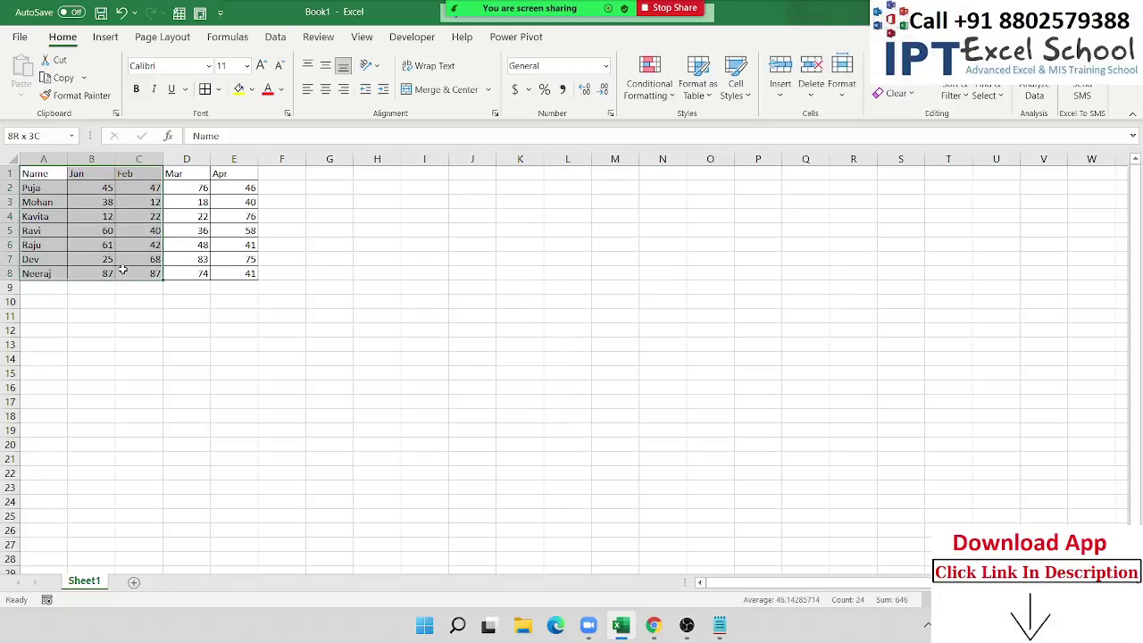
left_click_drag(234, 175, 246, 275, "ctrl")
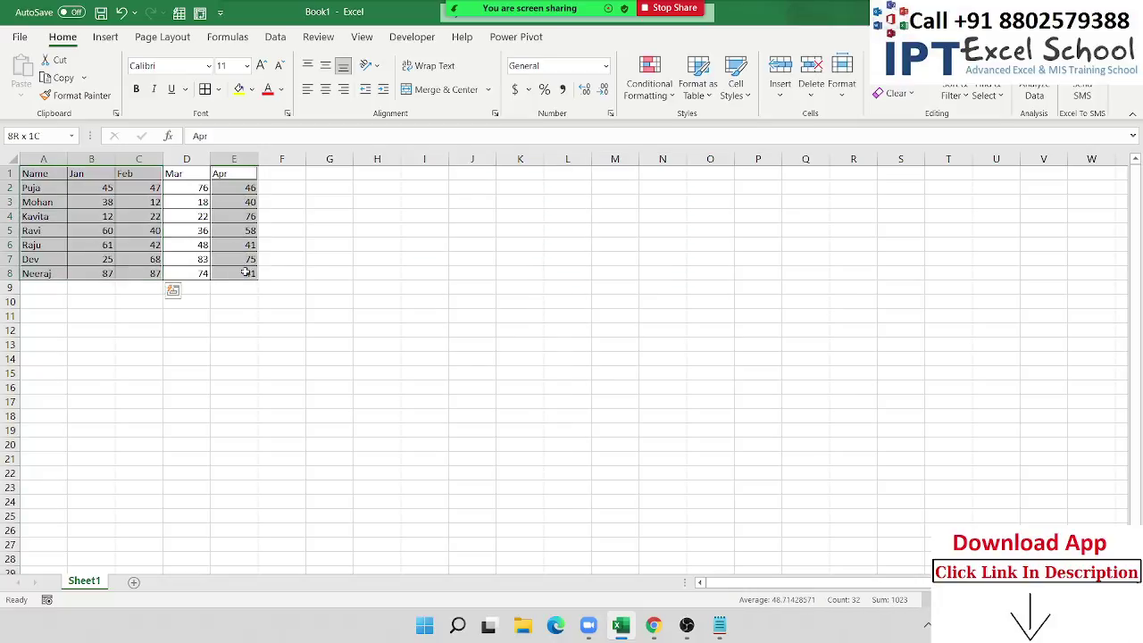
key("ctrl+c")
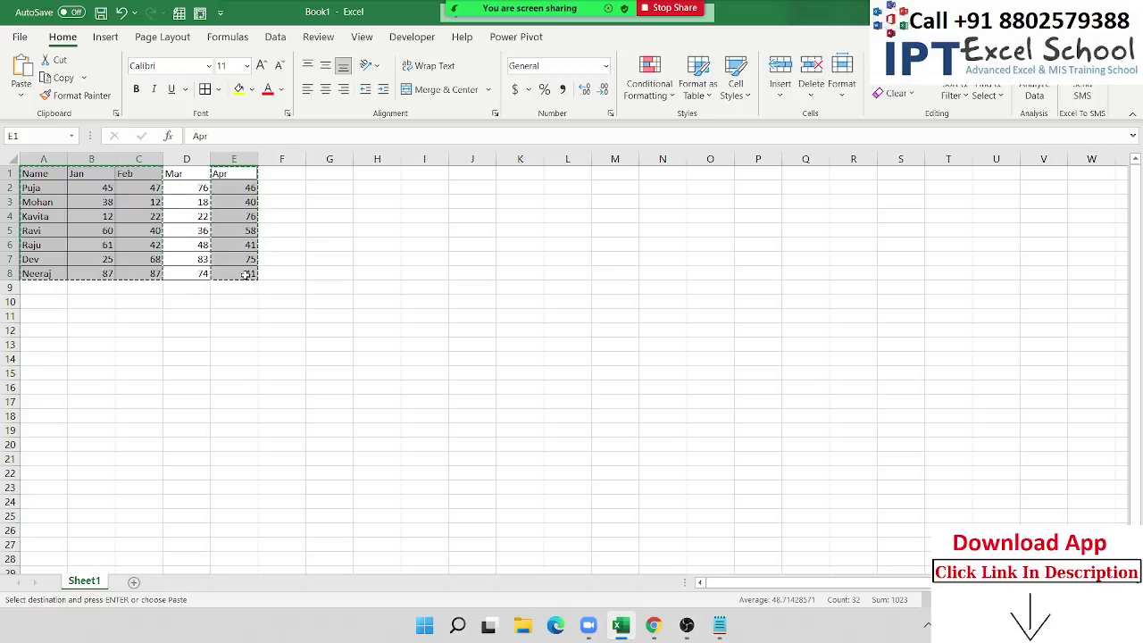
left_click(440, 176)
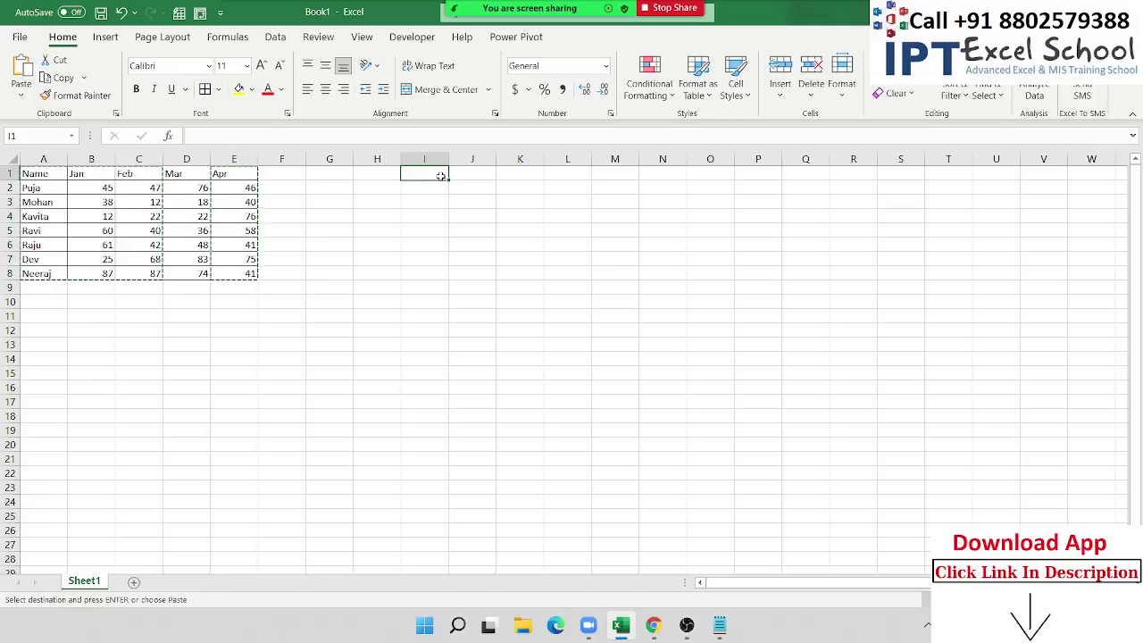
key("ctrl+v")
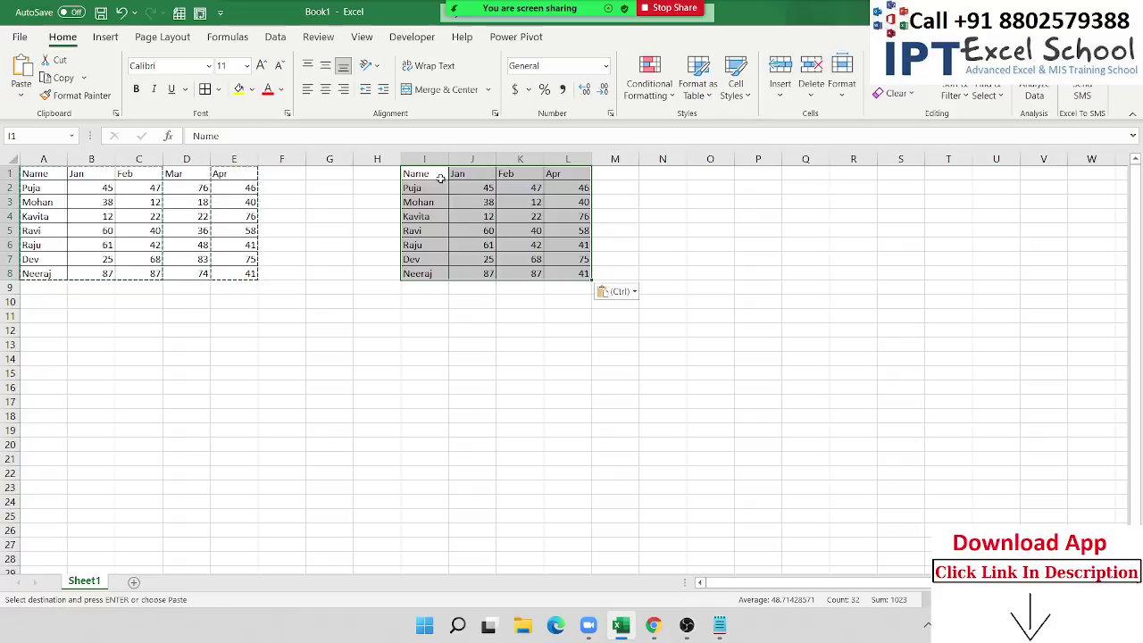
key("ctrl+z")
right_click(434, 179)
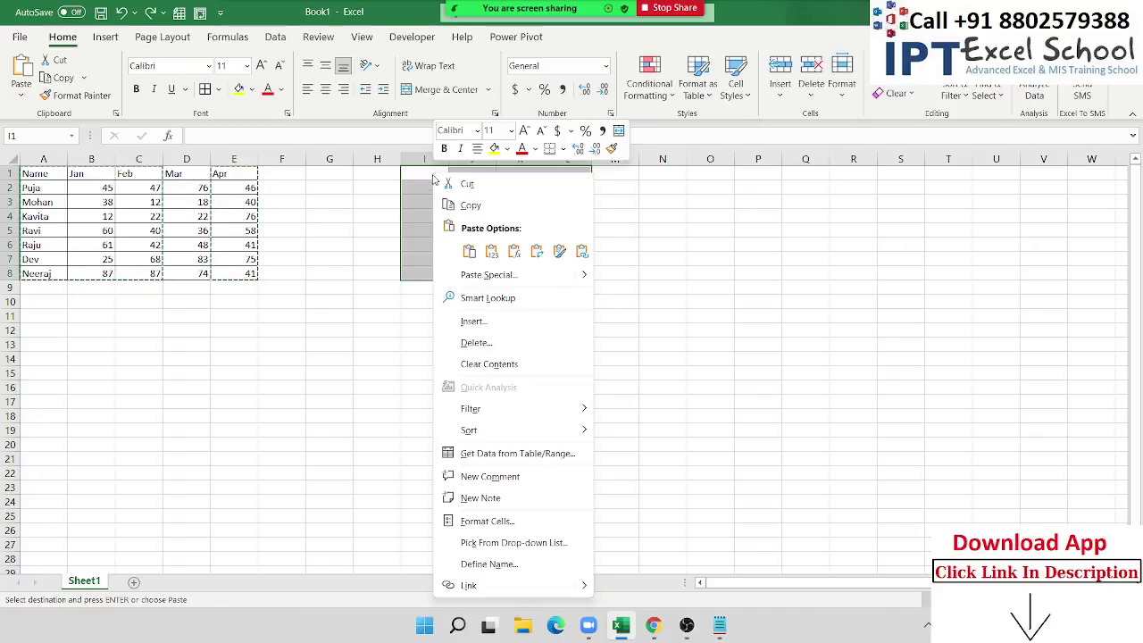
left_click(464, 274)
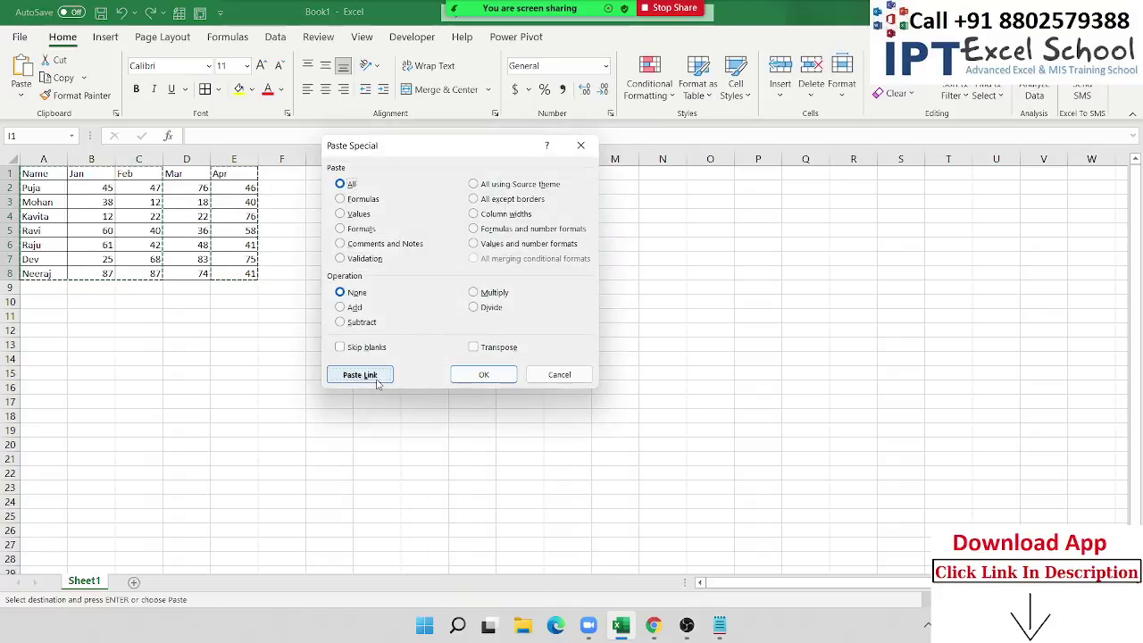
left_click(374, 376)
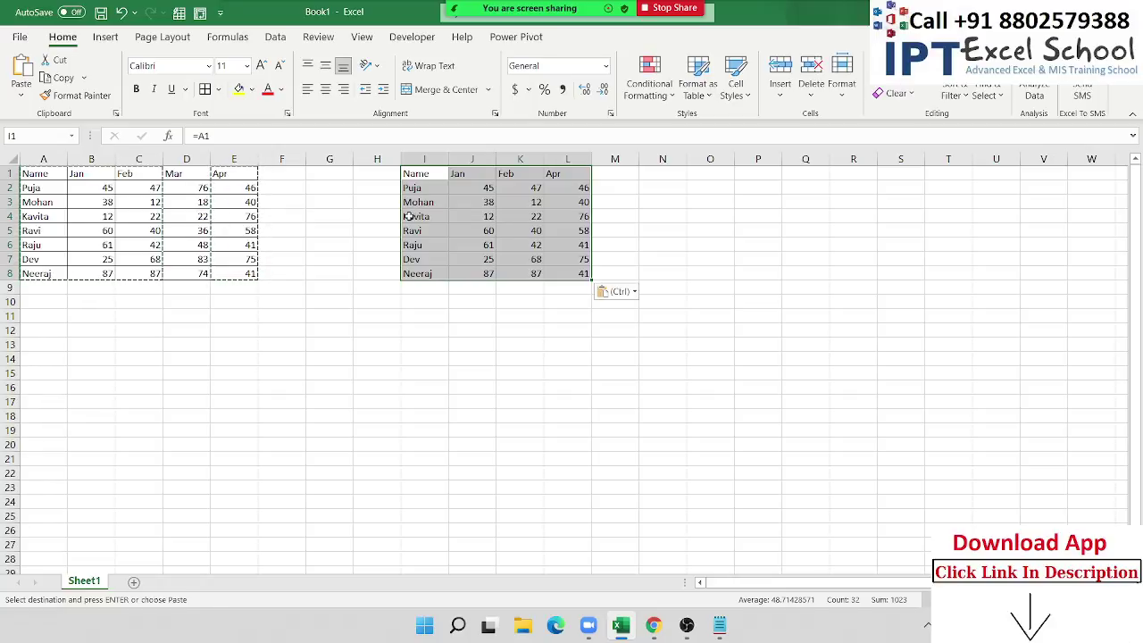
key("Delete")
left_click(371, 273)
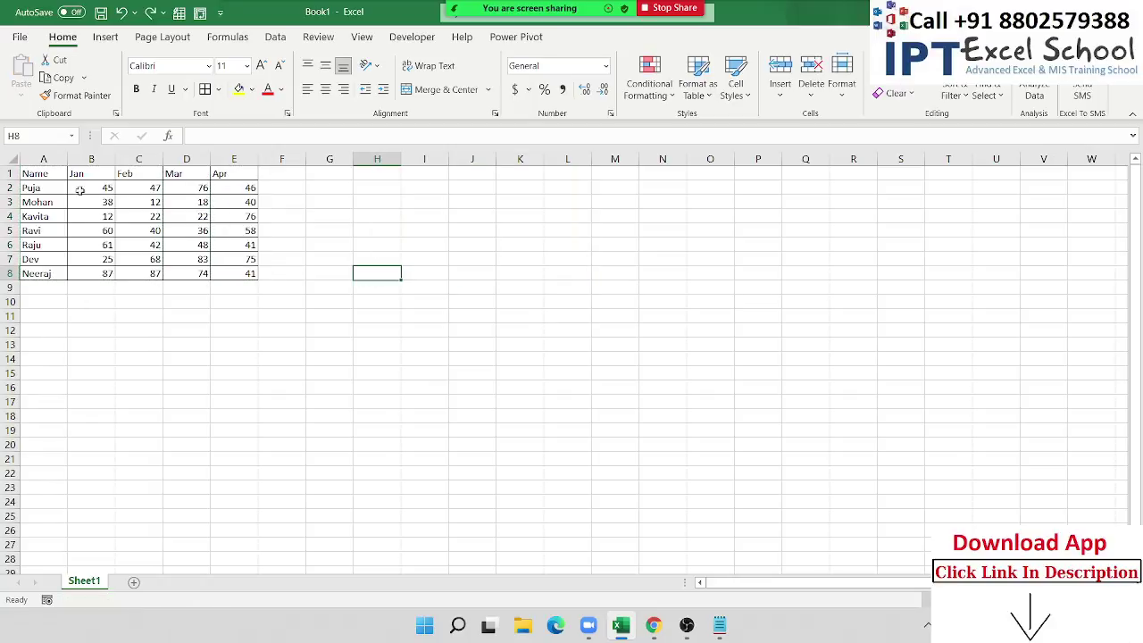
Select A1:C8 together with E1:E8, skipping column D, and copy them
left_click(42, 175)
left_click(191, 192)
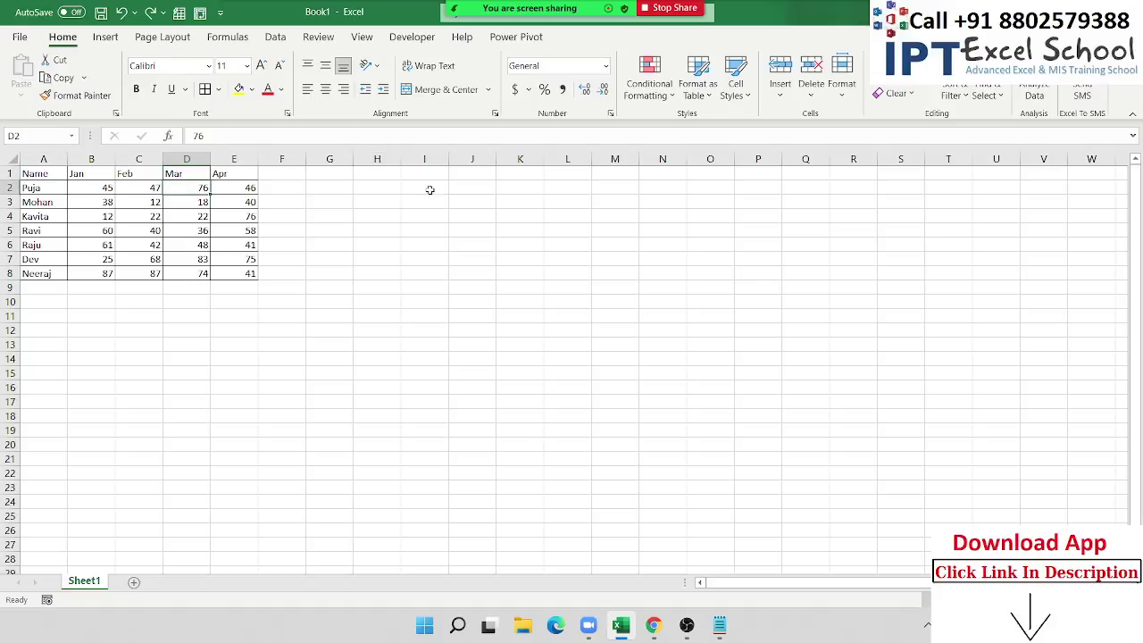
left_click(456, 176)
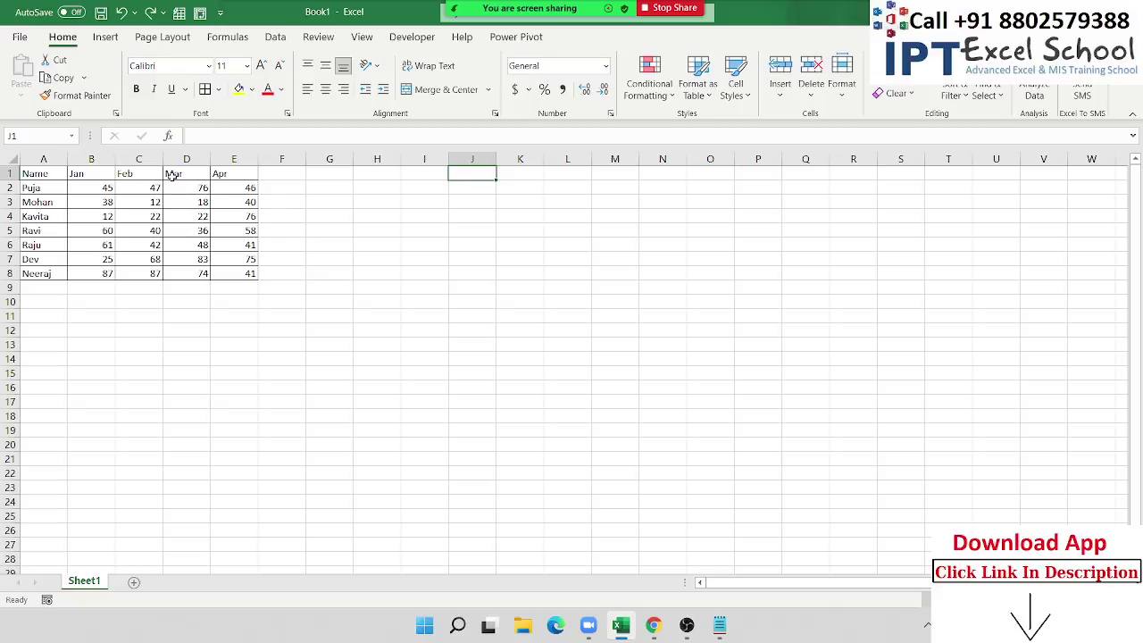
left_click_drag(173, 178, 178, 270)
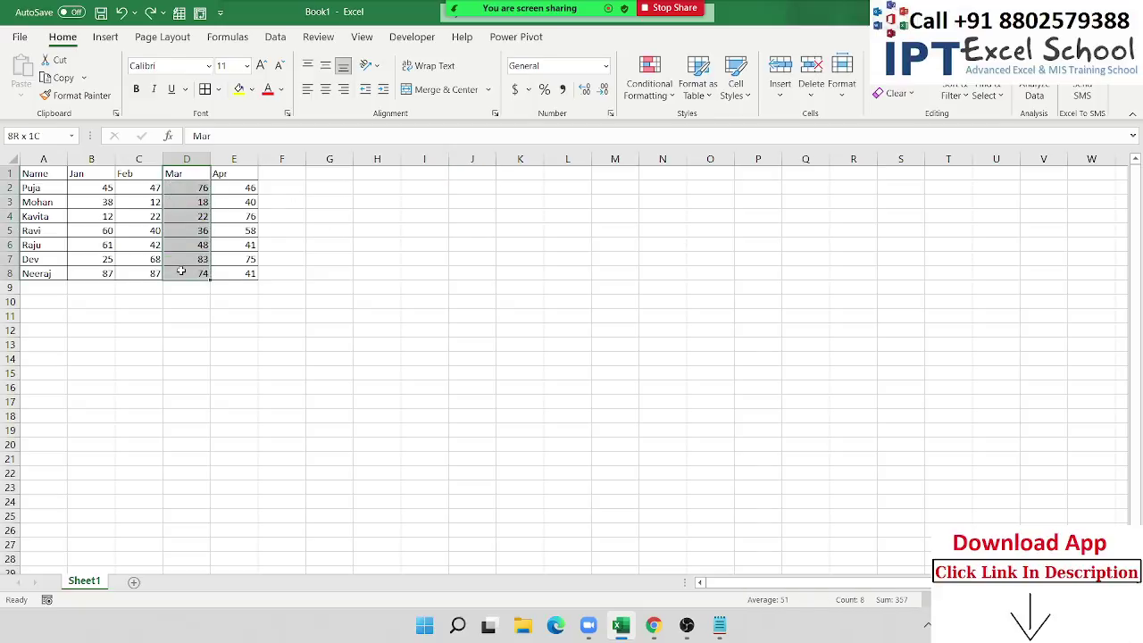
left_click(59, 179)
left_click_drag(59, 179, 155, 266)
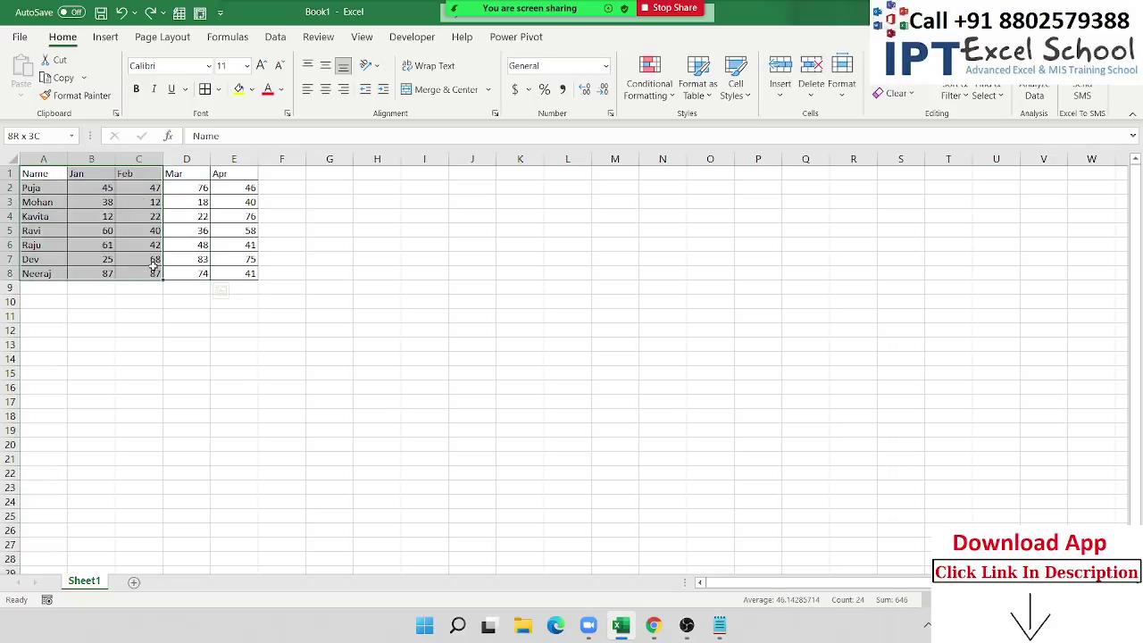
left_click_drag(231, 175, 241, 274, "ctrl")
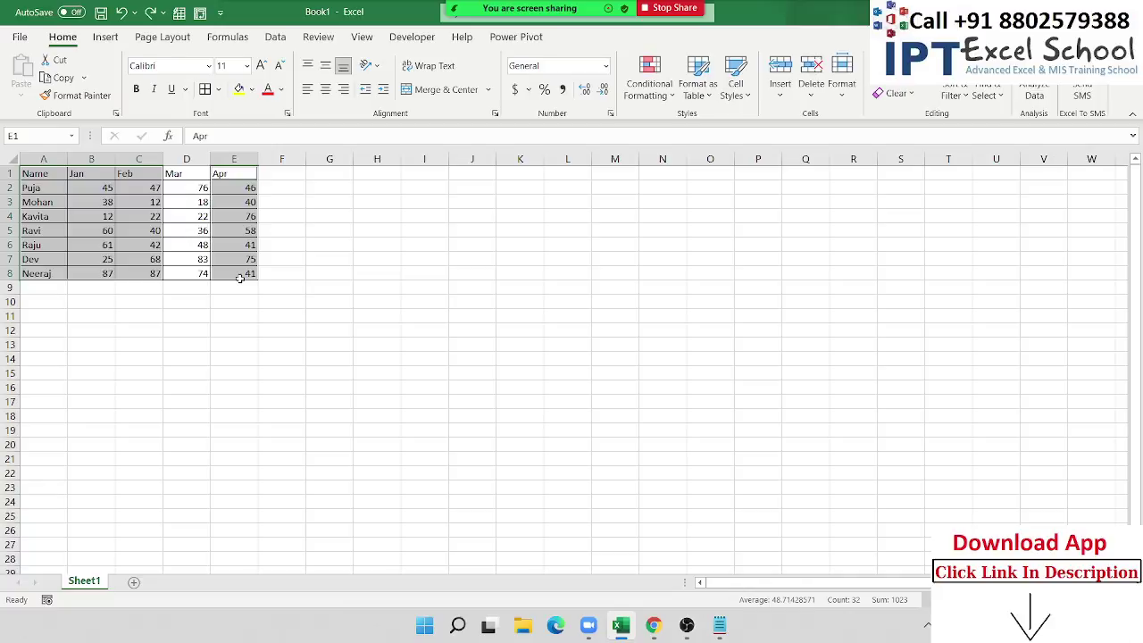
key("ctrl+c")
Paste the copied columns into K1 as links using Paste Special's Paste Link
left_click(519, 174)
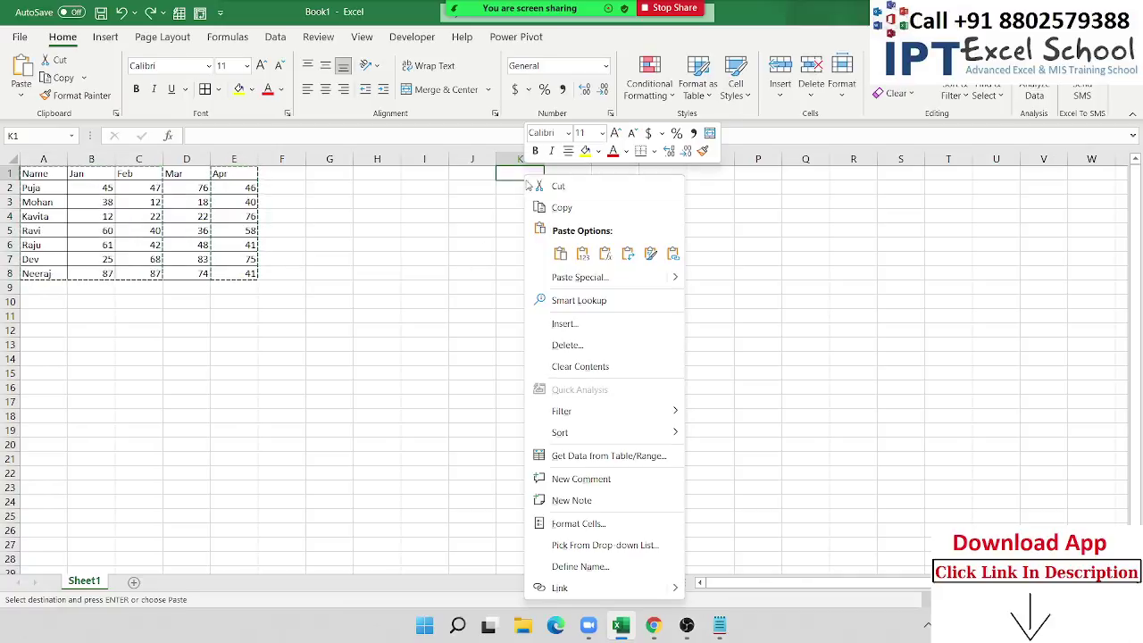
right_click(527, 178)
left_click(561, 277)
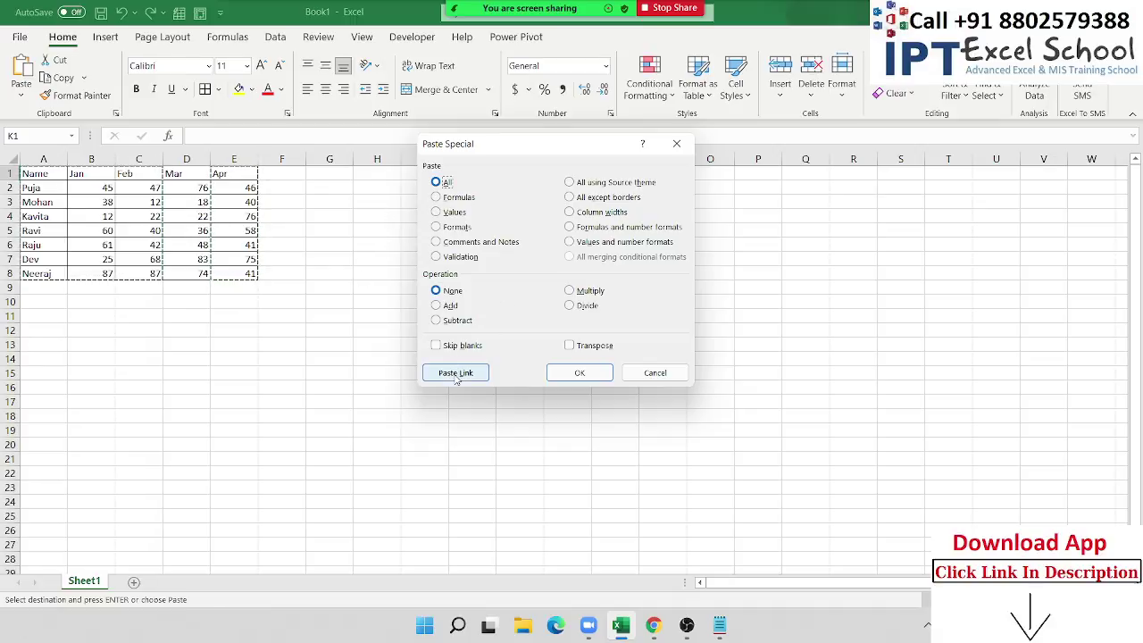
left_click(455, 373)
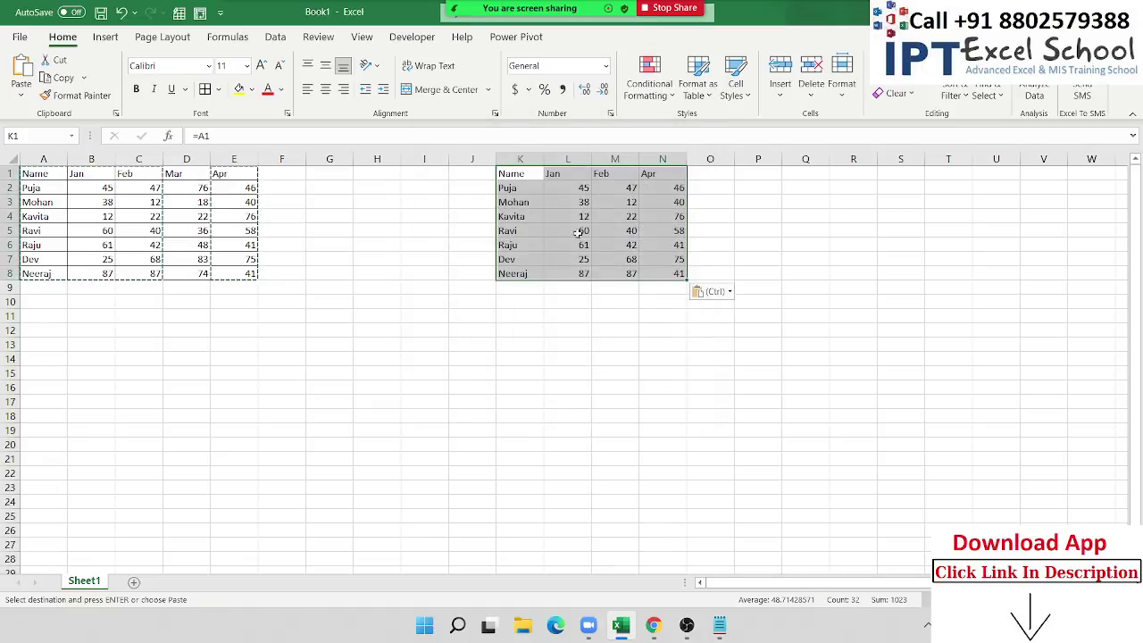
Inspect the =C4 and =E1 link formulas in M4 and N1, then select the linked copy
left_click(602, 212)
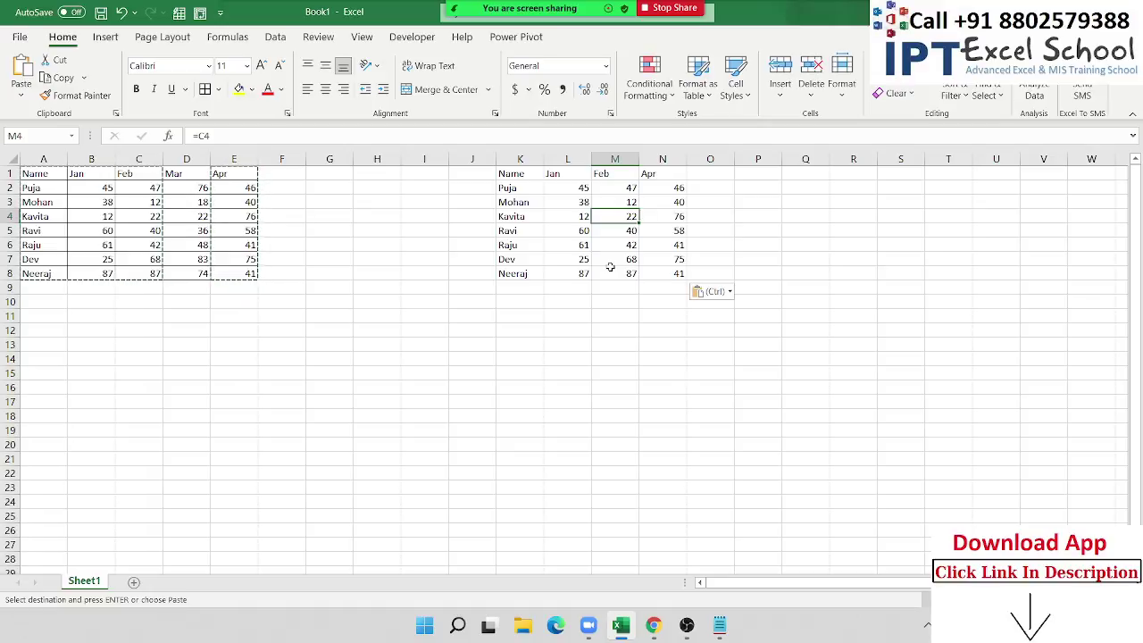
left_click(655, 175)
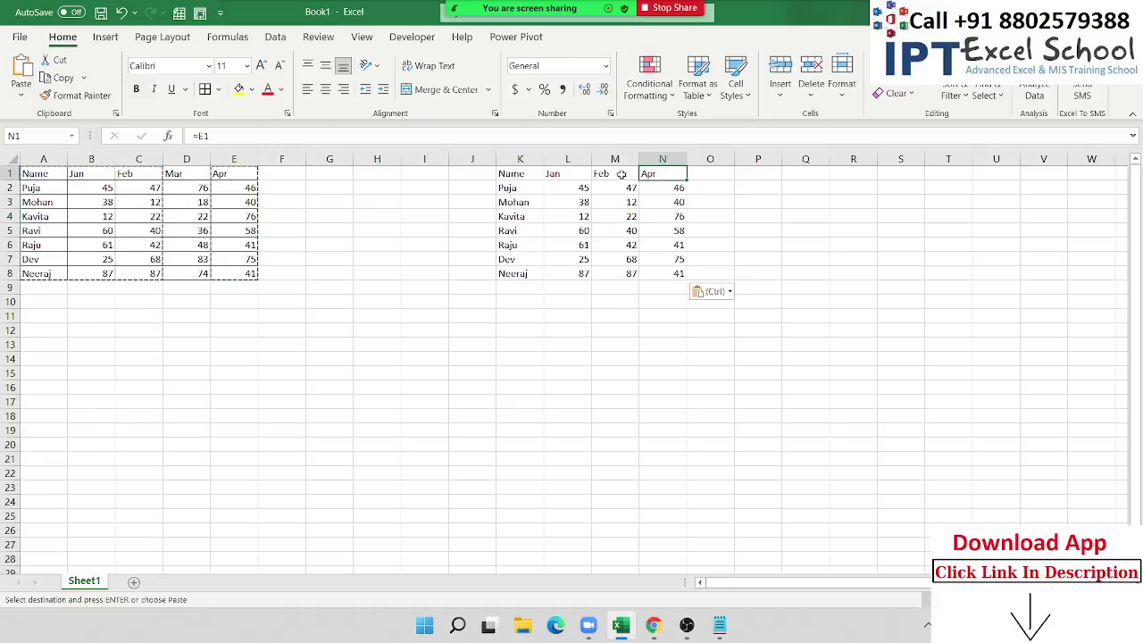
left_click_drag(516, 173, 672, 271)
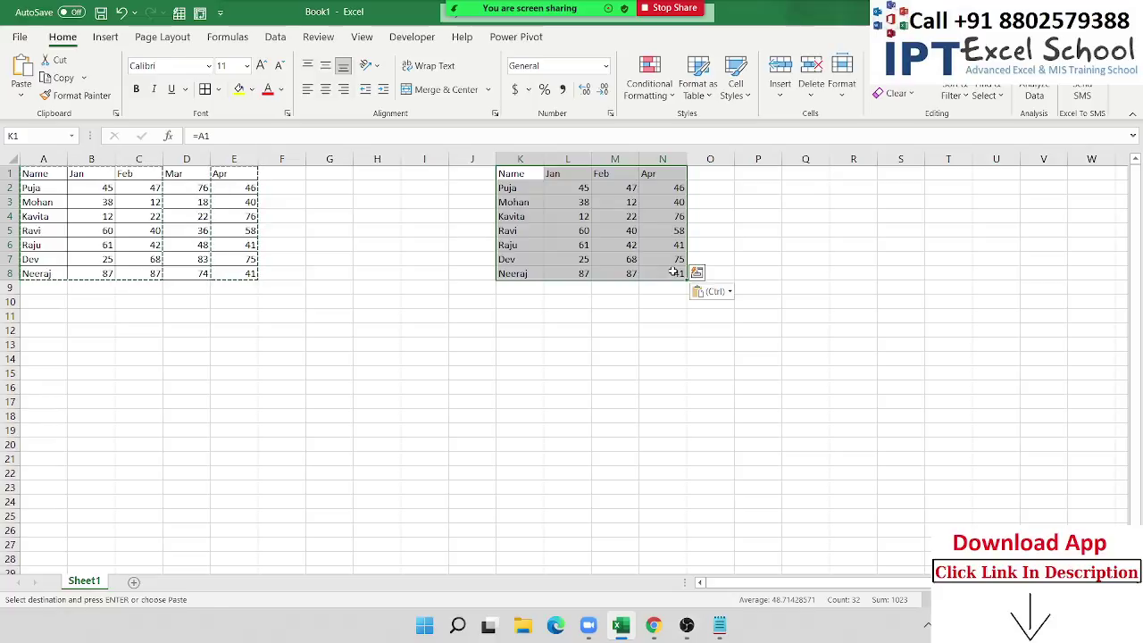
left_click_drag(456, 169, 695, 313)
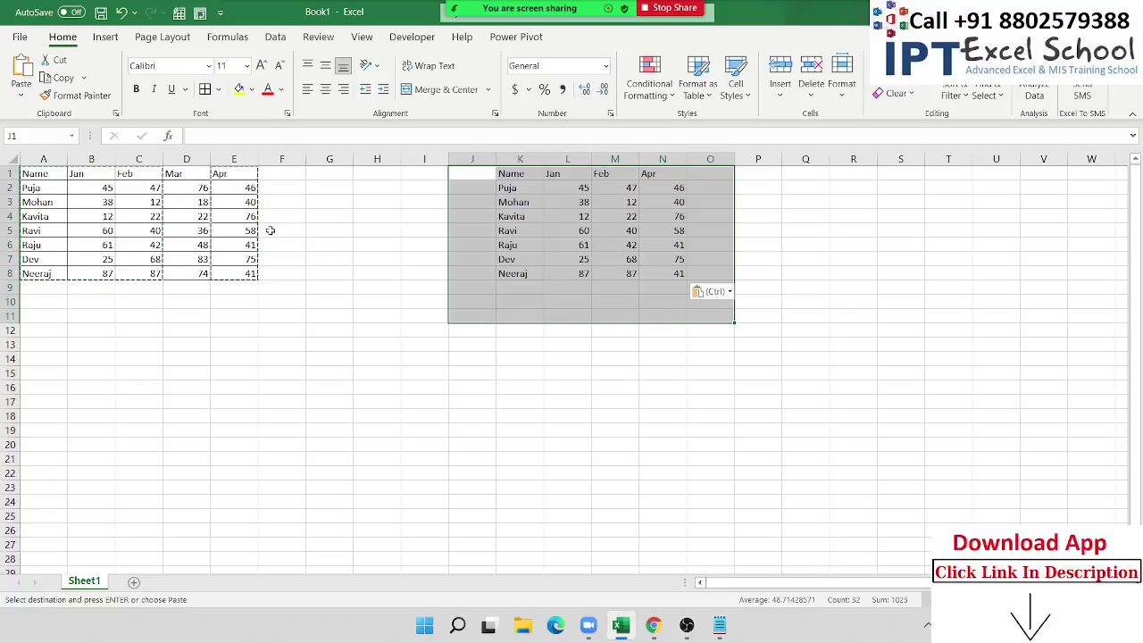
Add Sheet2, paste-link the copied columns into its A1, and return to Sheet1
left_click(134, 582)
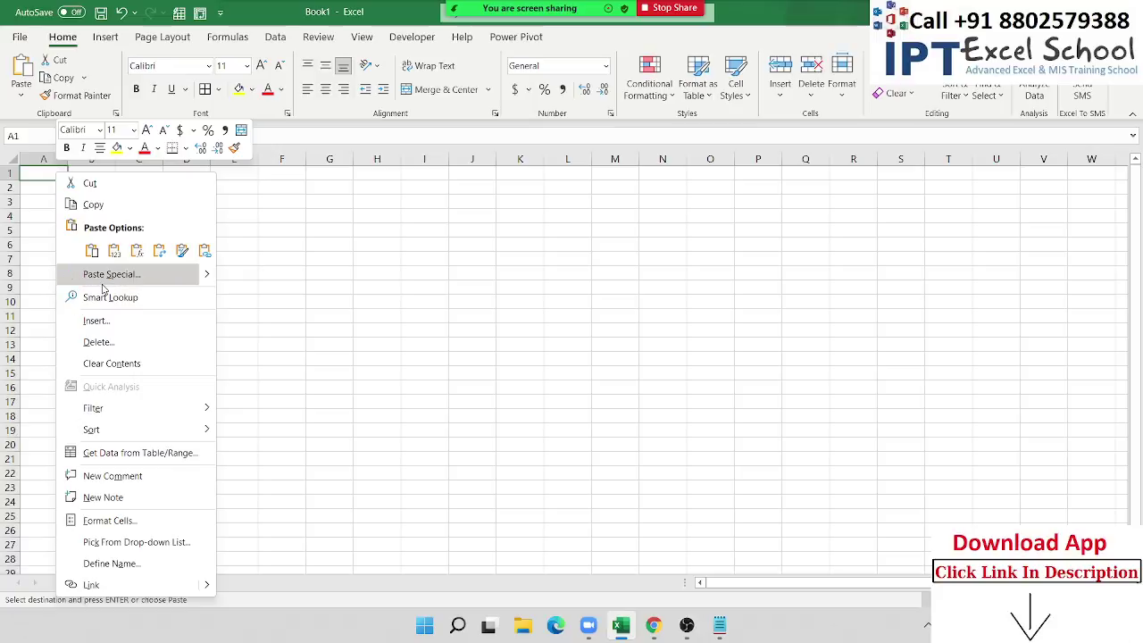
left_click(102, 277)
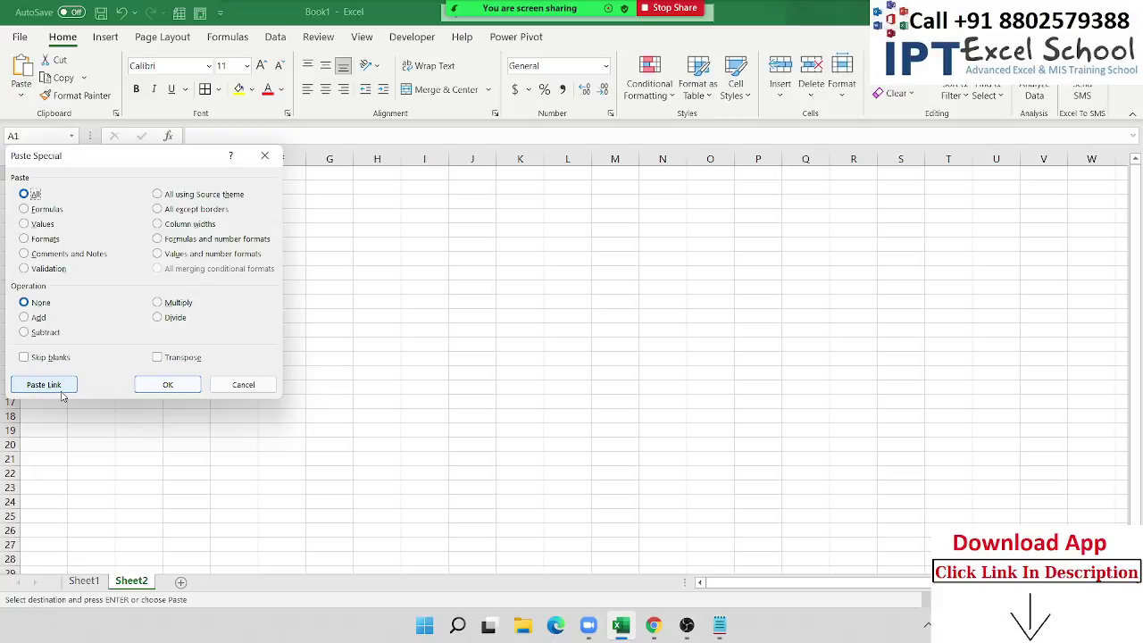
left_click(61, 390)
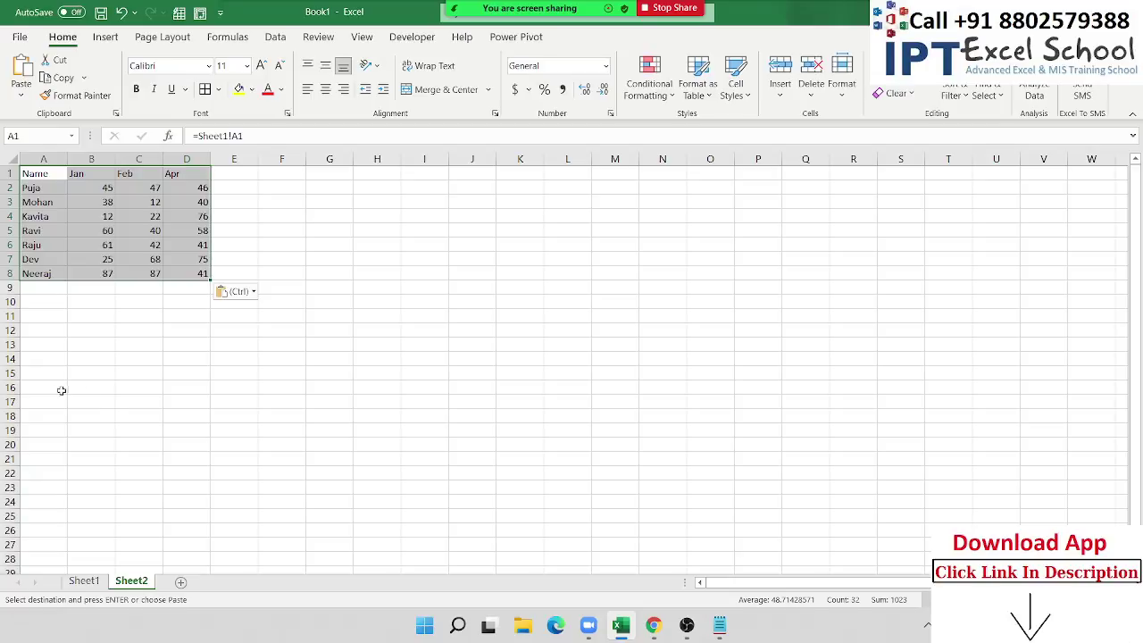
left_click(84, 582)
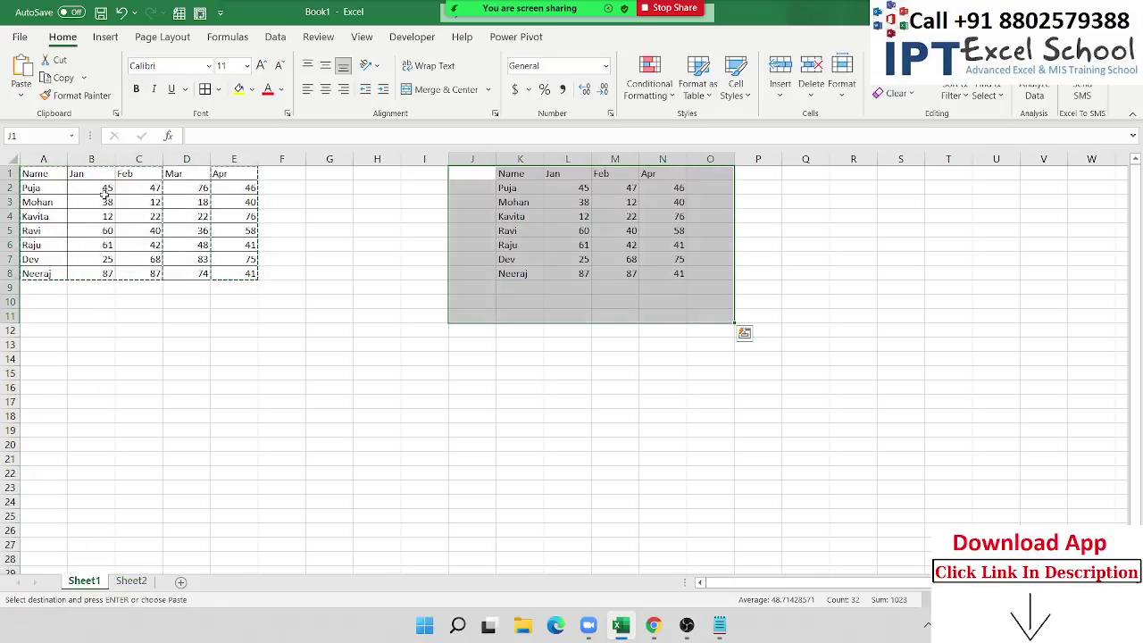
Change C2's Feb score from 47 to 74 and confirm M2 now shows 74
left_click(152, 187)
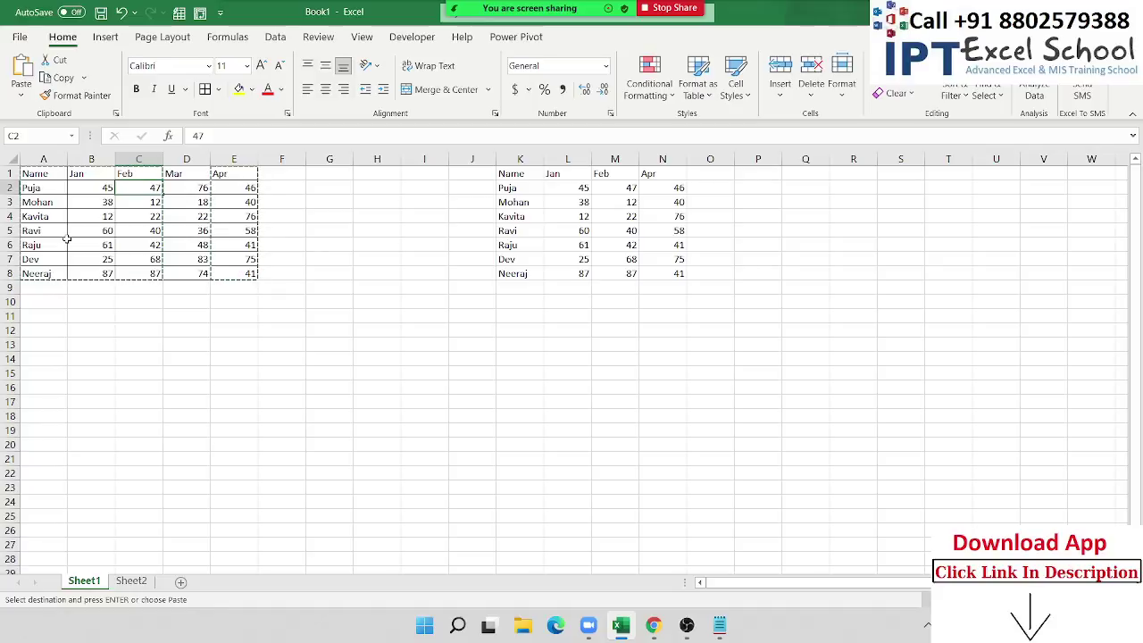
type("74")
key("Return")
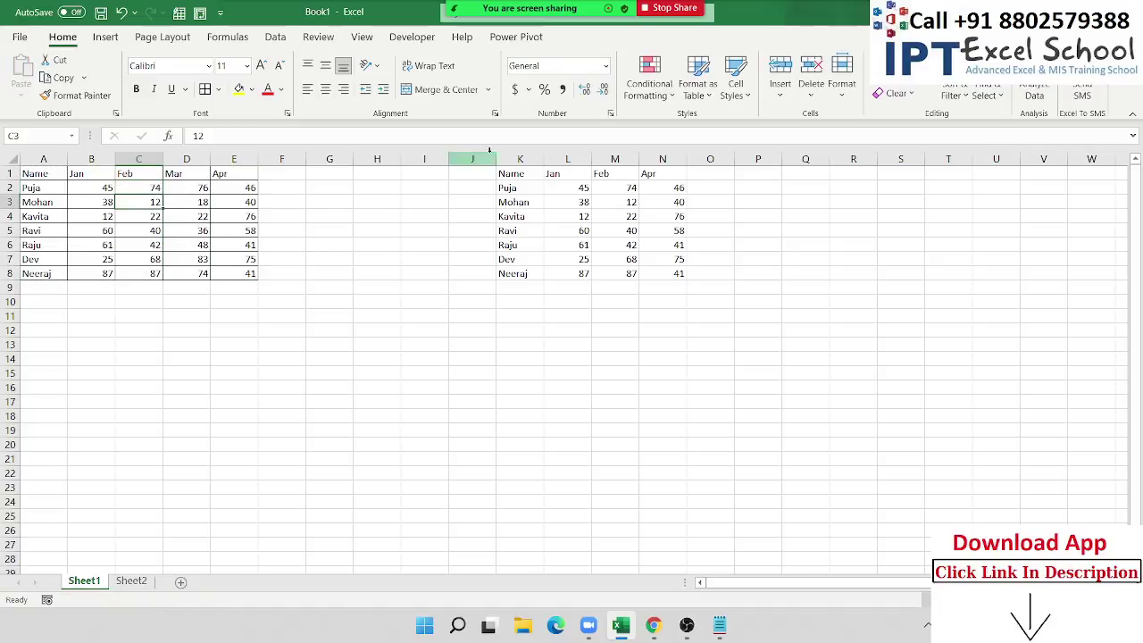
left_click(630, 185)
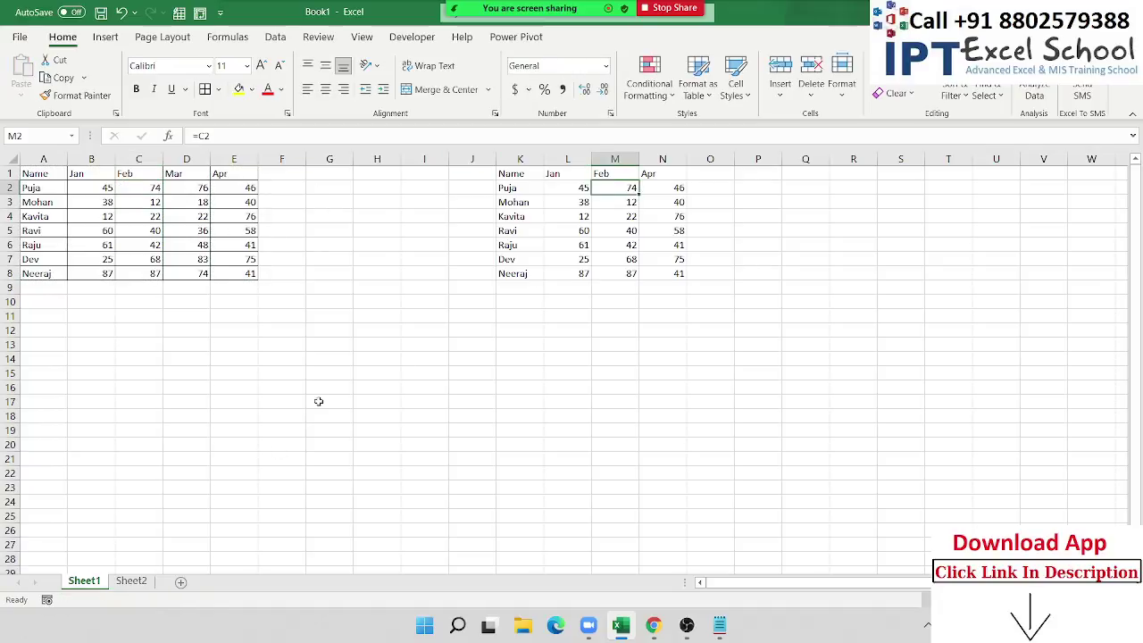
Verify Sheet2's linked C2 shows 74, then on Sheet1 select the table A1:E8
left_click(134, 581)
left_click(157, 188)
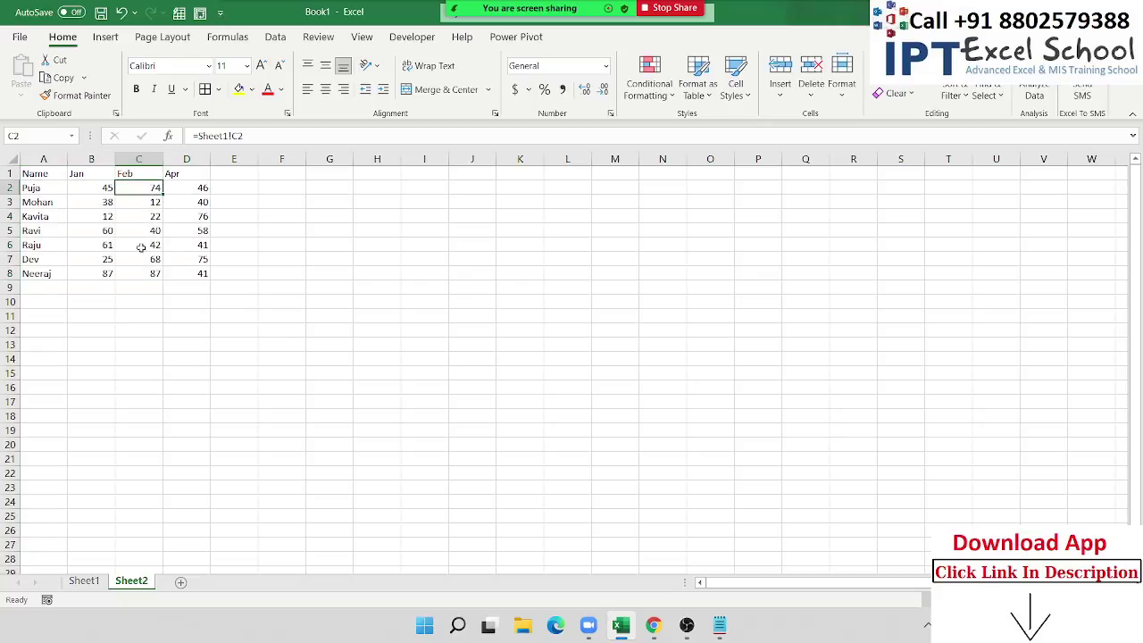
left_click(84, 581)
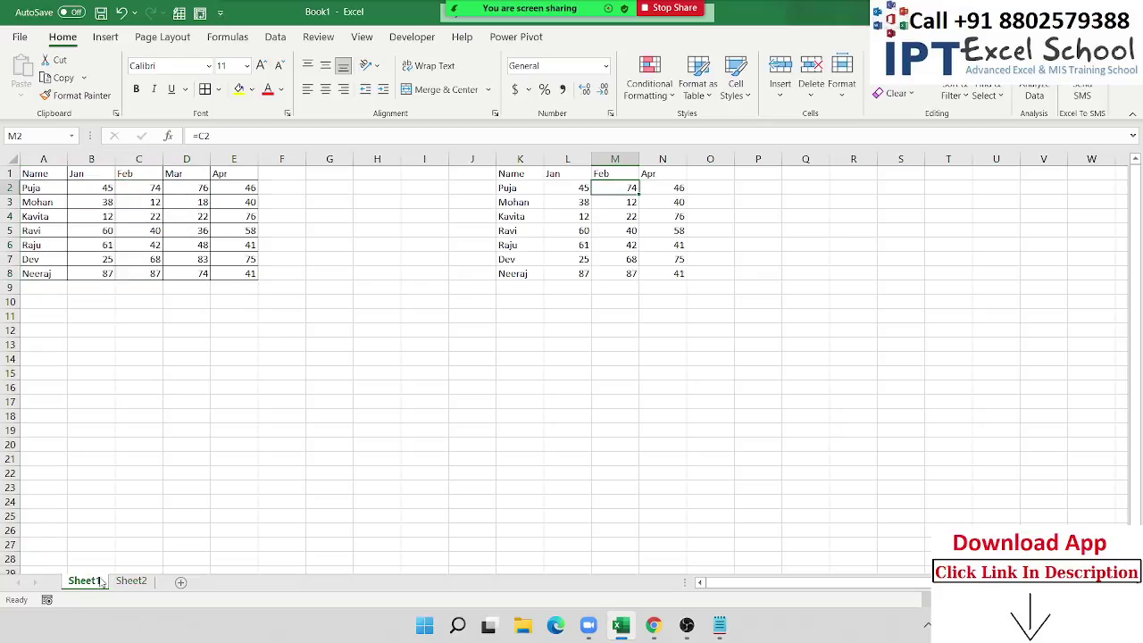
left_click(327, 318)
left_click_drag(51, 178, 217, 275)
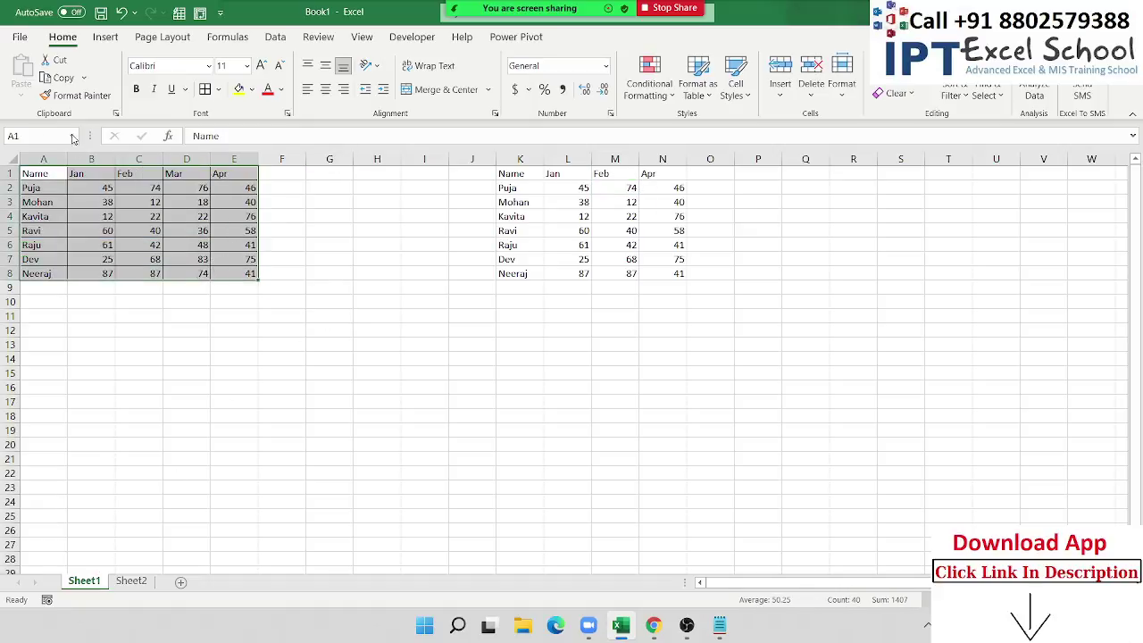
Fill A1:E8 yellow, then select K1:N8 to show the linked copy stays unfilled
left_click(238, 88)
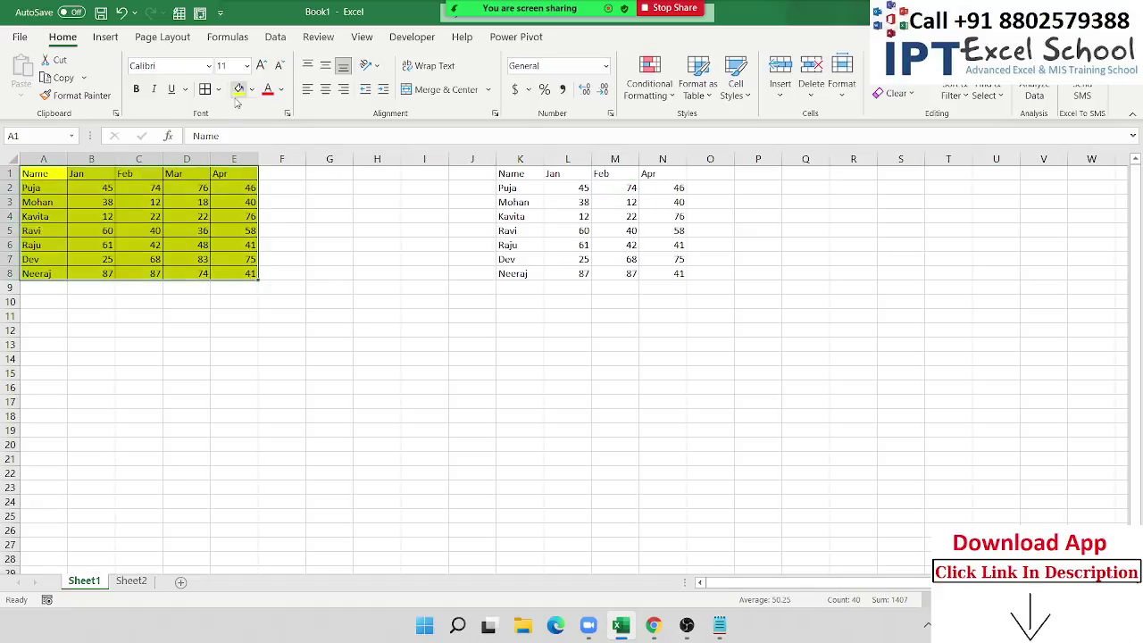
left_click(563, 179)
mouse_move(517, 177)
left_mouse_down()
mouse_move(646, 229)
mouse_move(656, 268)
left_mouse_up()
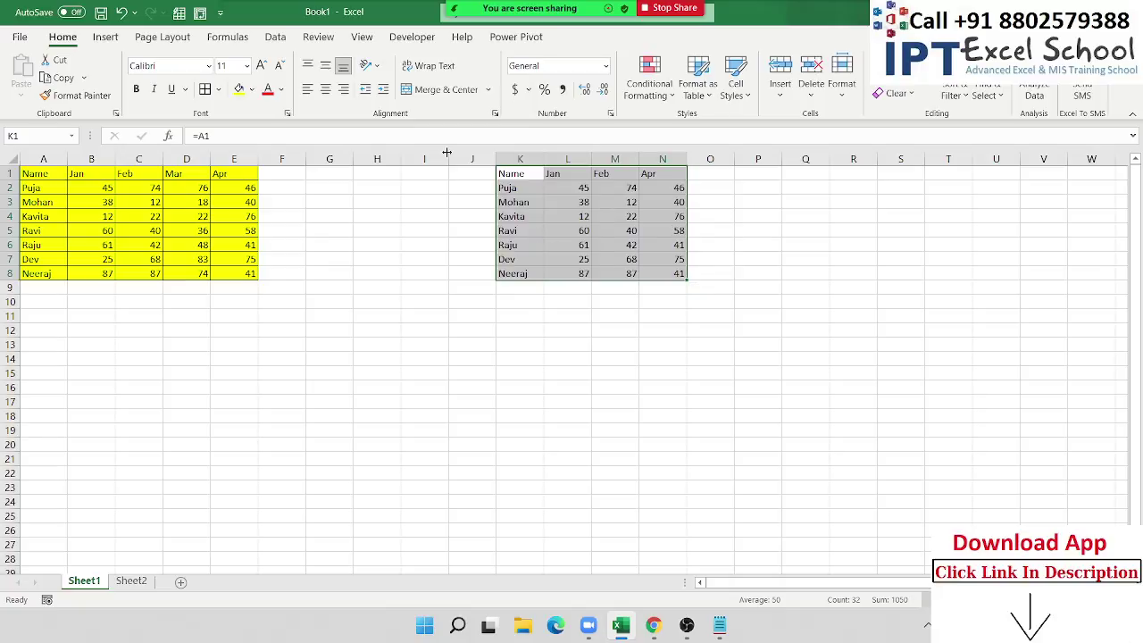
Delete the contents of columns J through N, then select A1:C8
left_click(443, 216)
left_click_drag(472, 159, 669, 159)
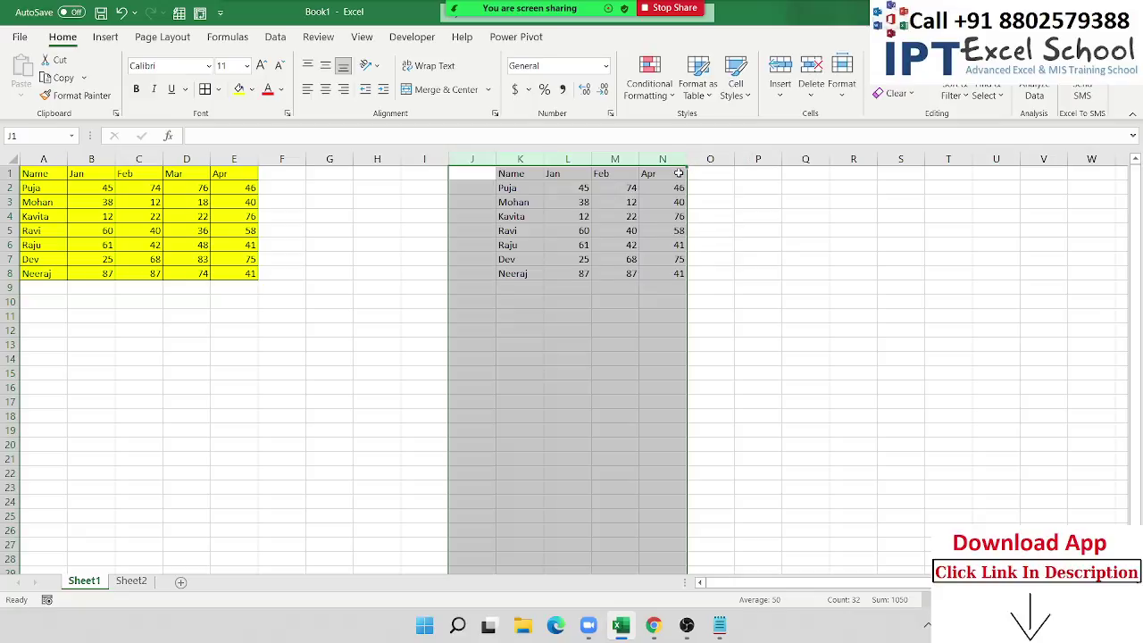
key("Delete")
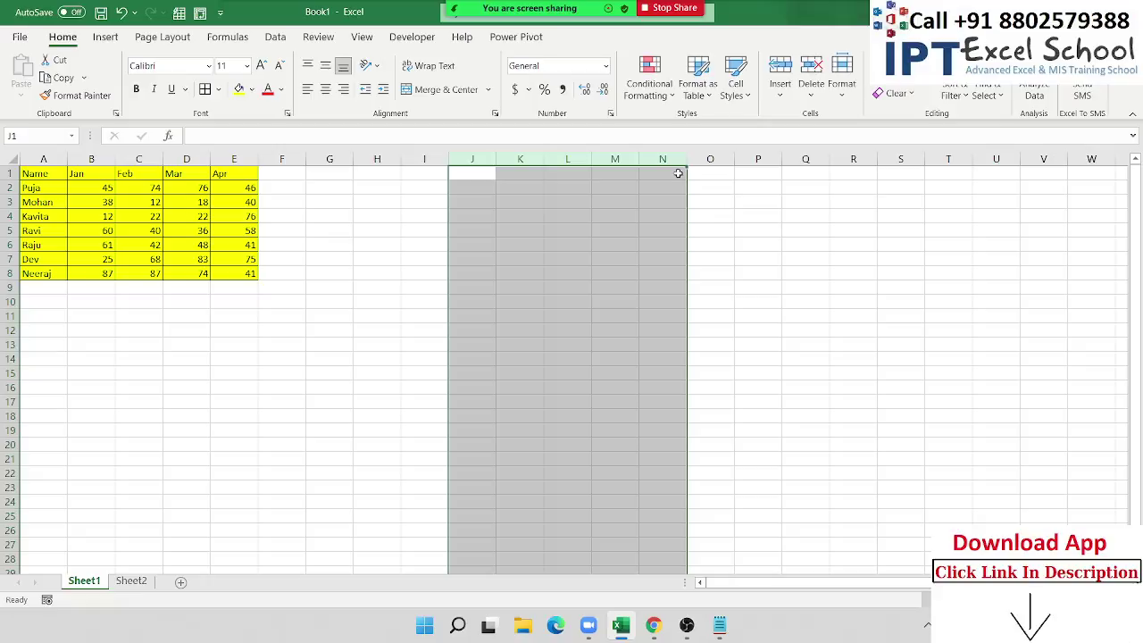
mouse_move(41, 175)
left_mouse_down()
mouse_move(98, 190)
mouse_move(145, 270)
left_mouse_up()
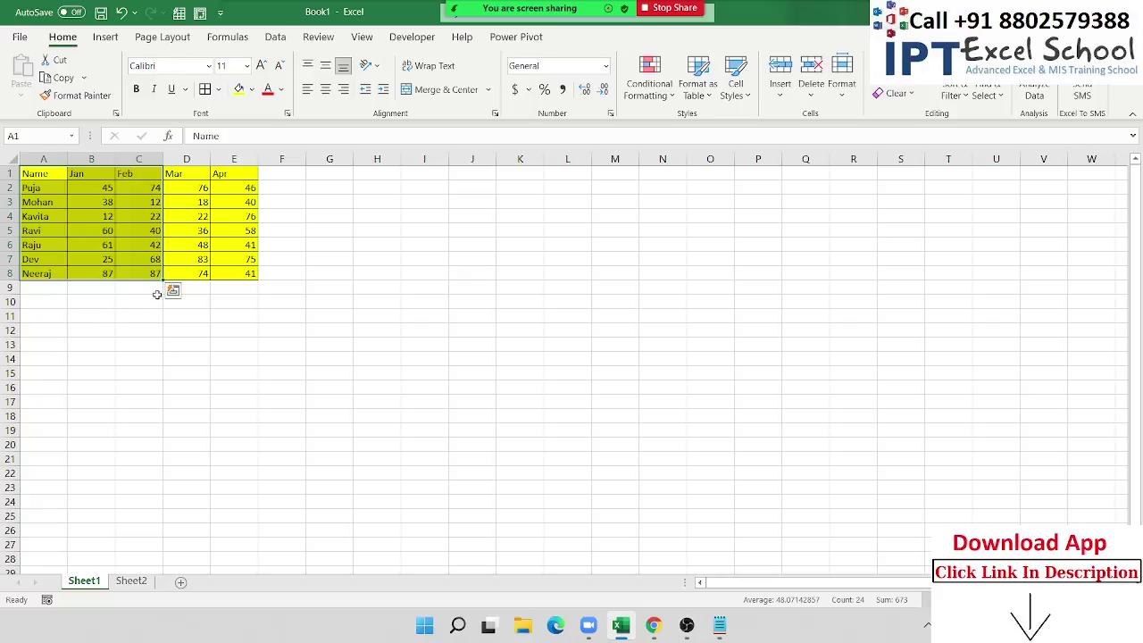
Copy A1:C8 with E1:E8 and paste them as links at I1 via Paste Special
left_click_drag(232, 176, 235, 273, "ctrl")
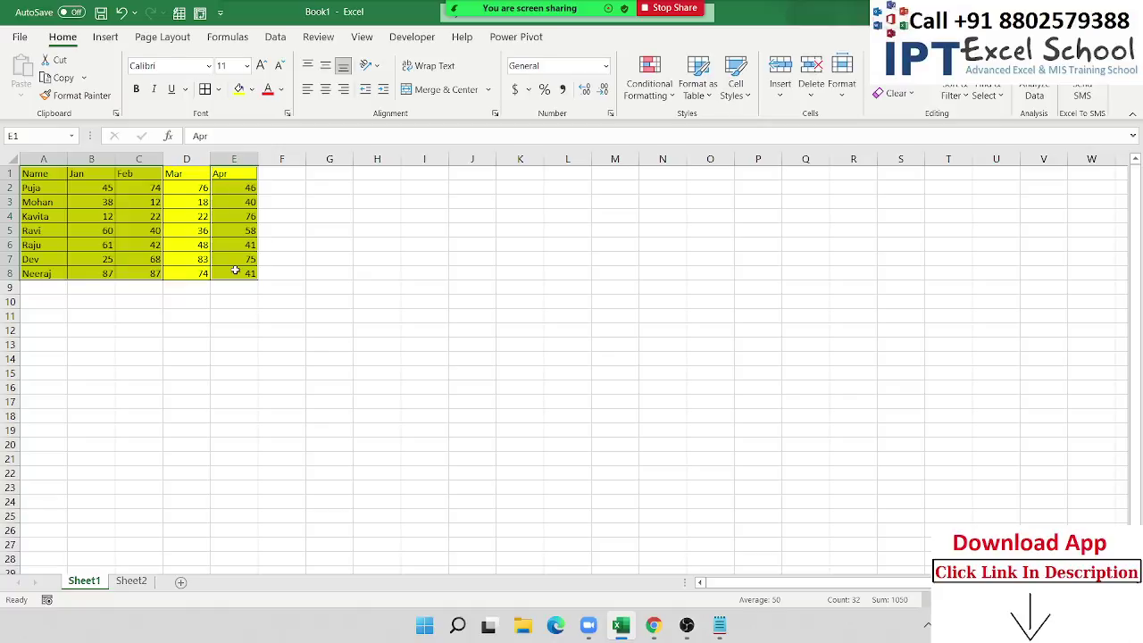
key("ctrl+c")
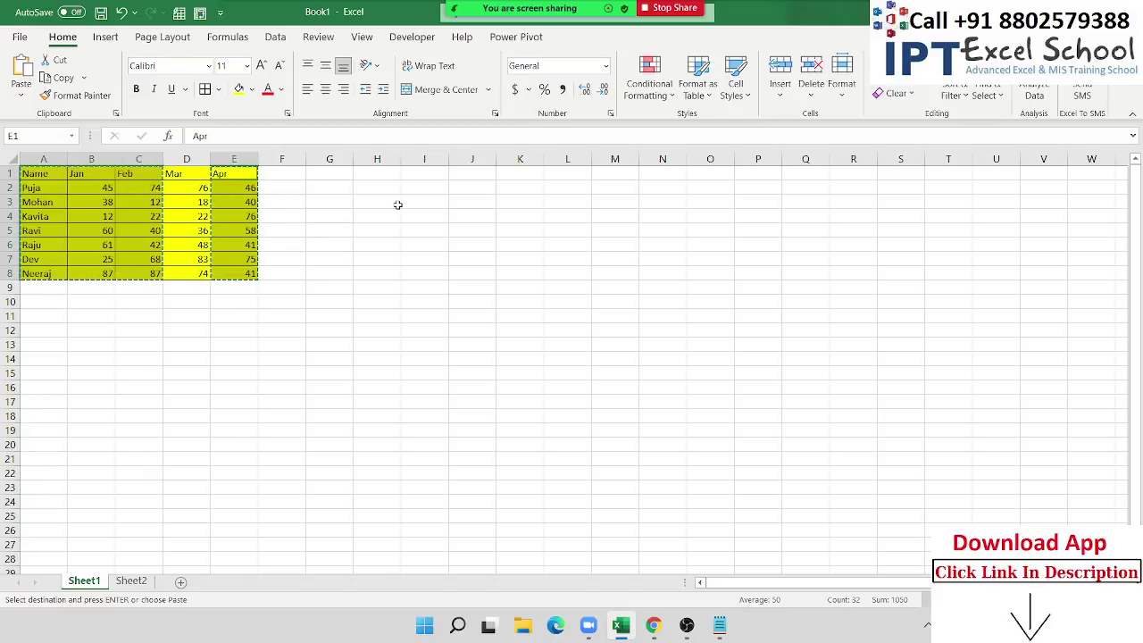
left_click(425, 177)
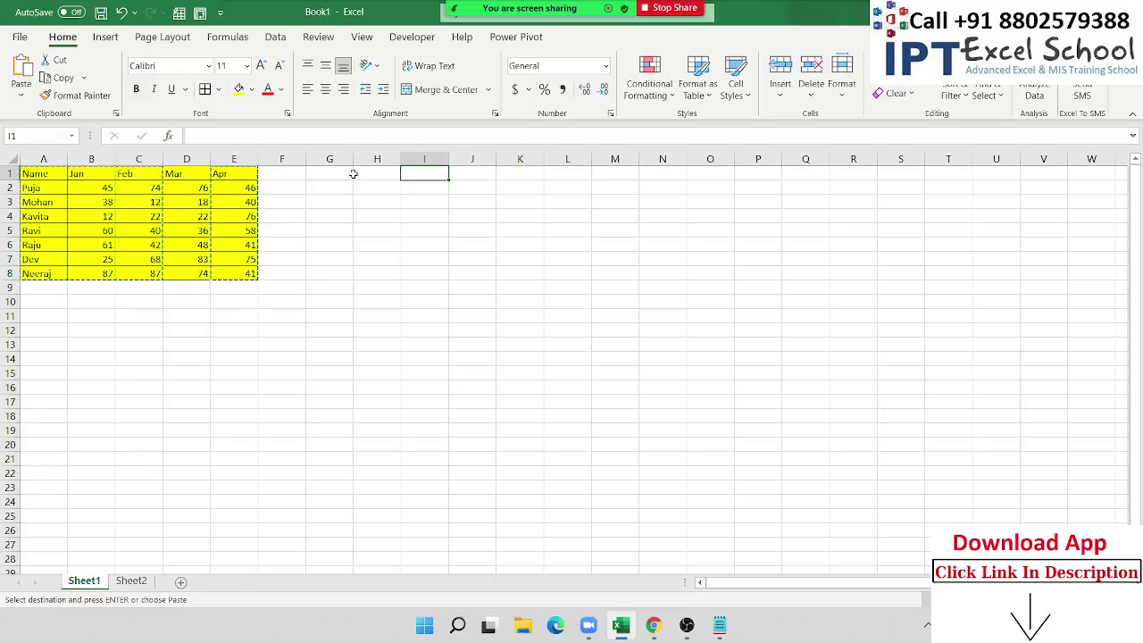
right_click(423, 177)
left_click(464, 278)
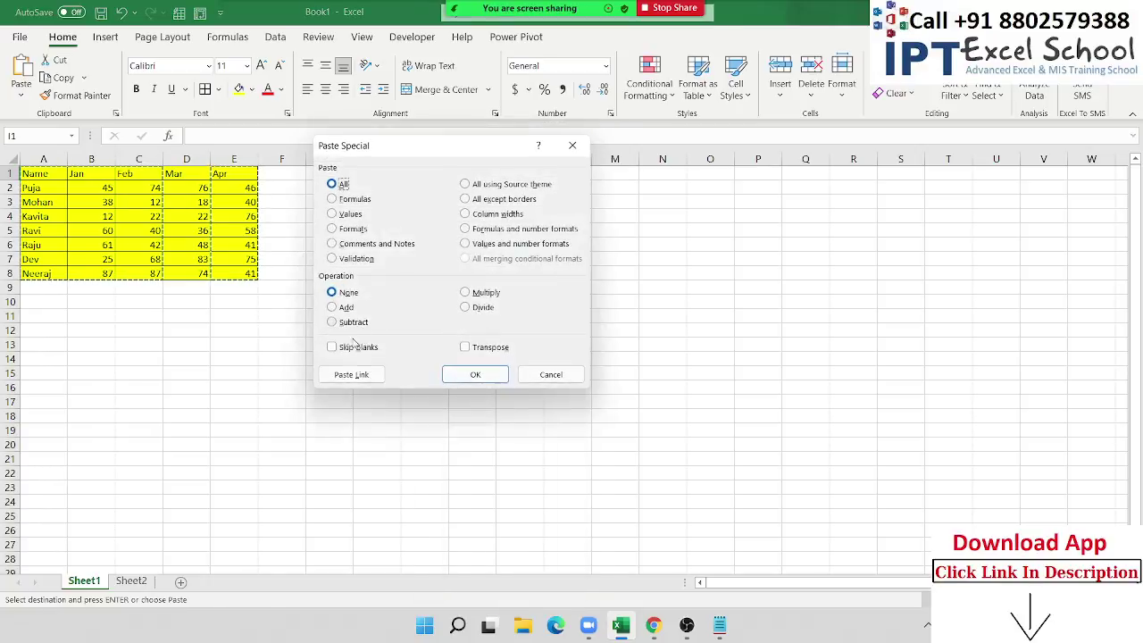
left_click(349, 371)
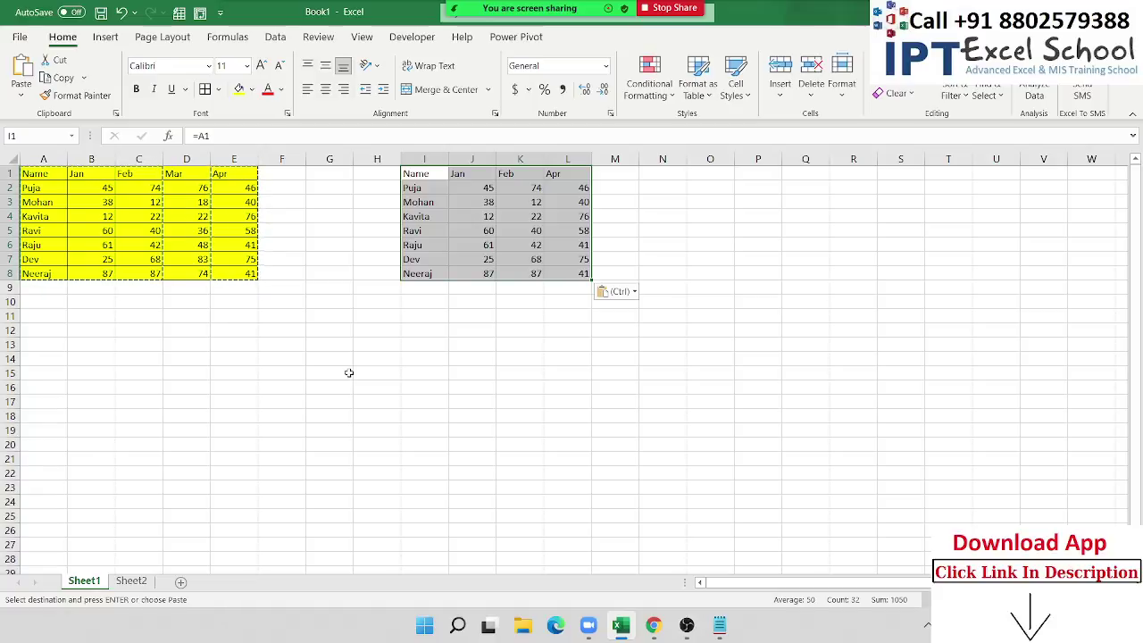
Cancel the pending copy and delete the linked copy in columns H to L
key("Escape")
left_click_drag(382, 160, 582, 183)
key("Delete")
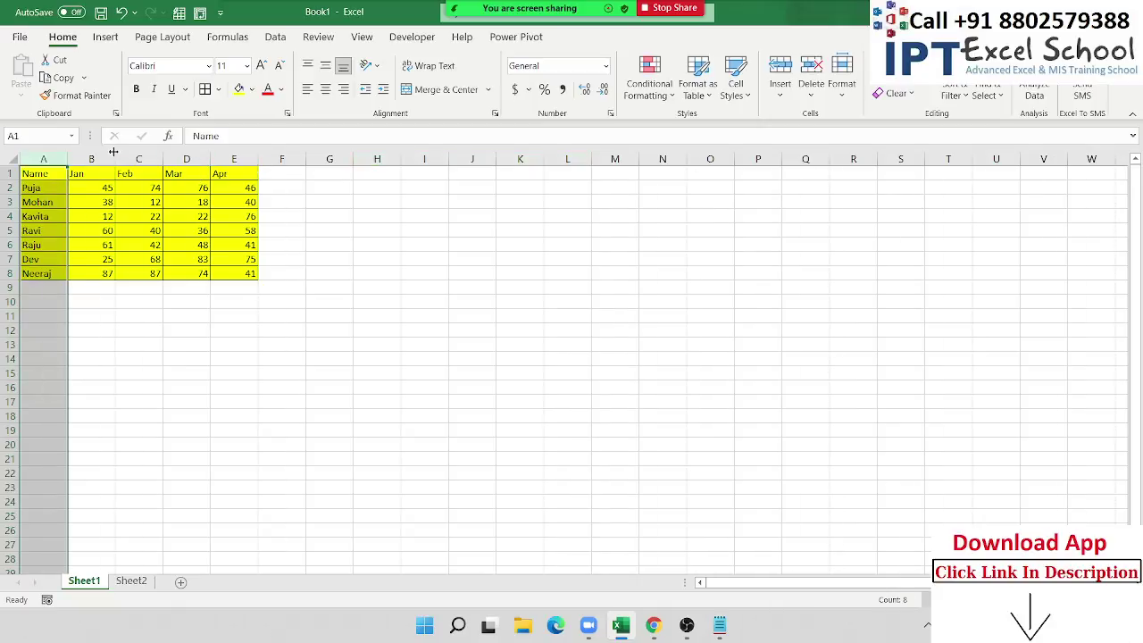
Autofit every column on the sheet to its contents
left_click_drag(56, 173, 236, 273)
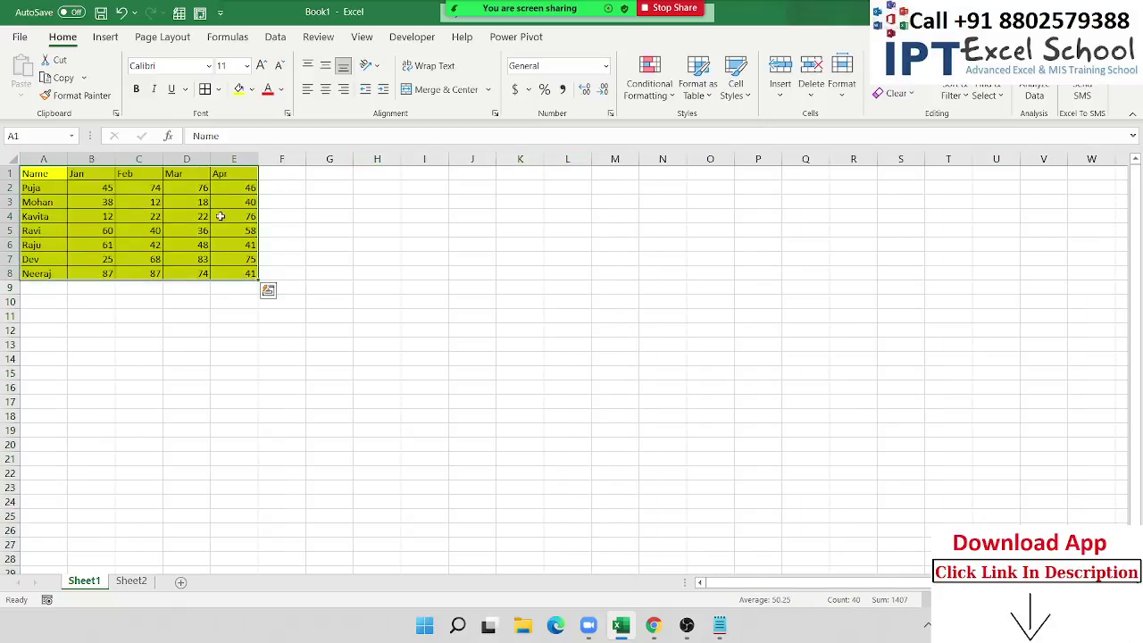
left_click(10, 159)
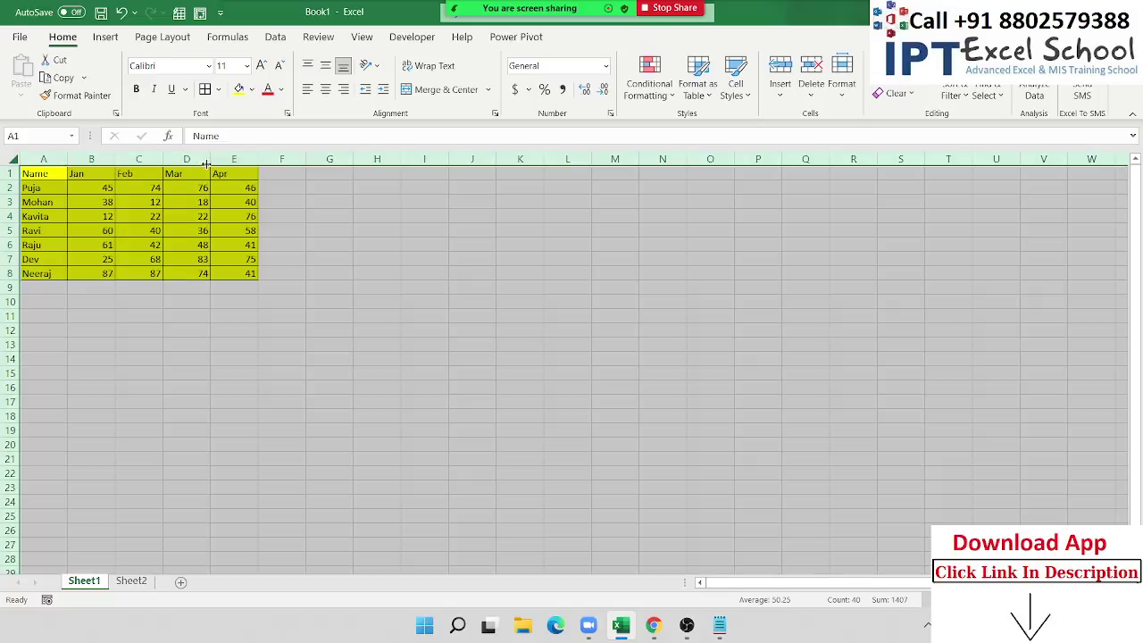
double_click(211, 159)
left_click(284, 215)
Copy the yellow A1:E8 table to paste as a picture at J6
left_click_drag(45, 174, 132, 273)
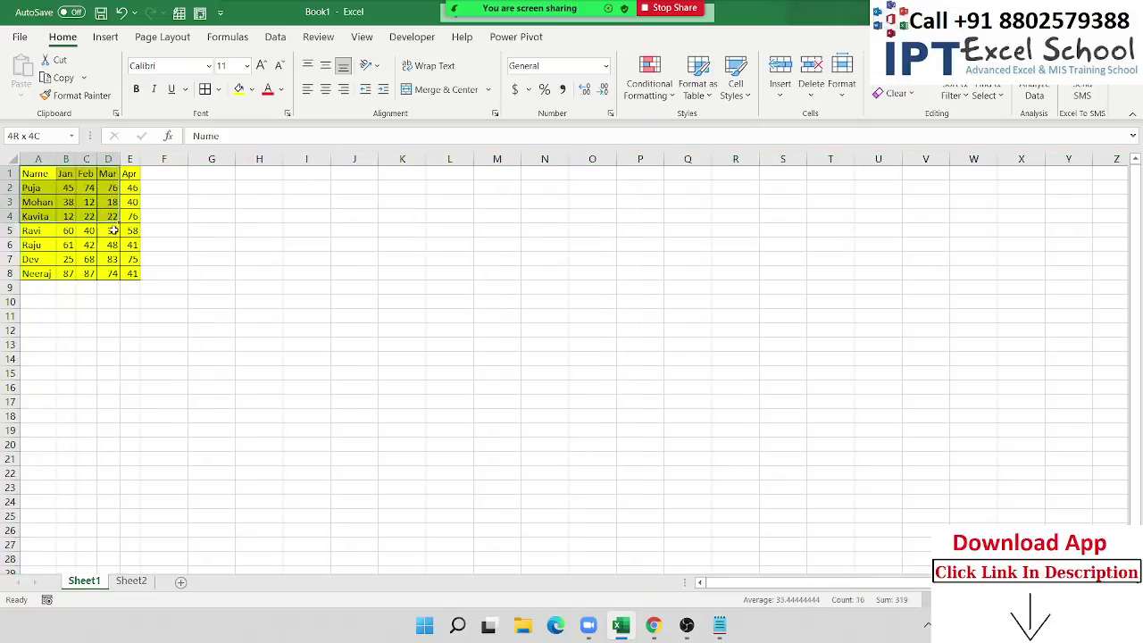
key("ctrl+c")
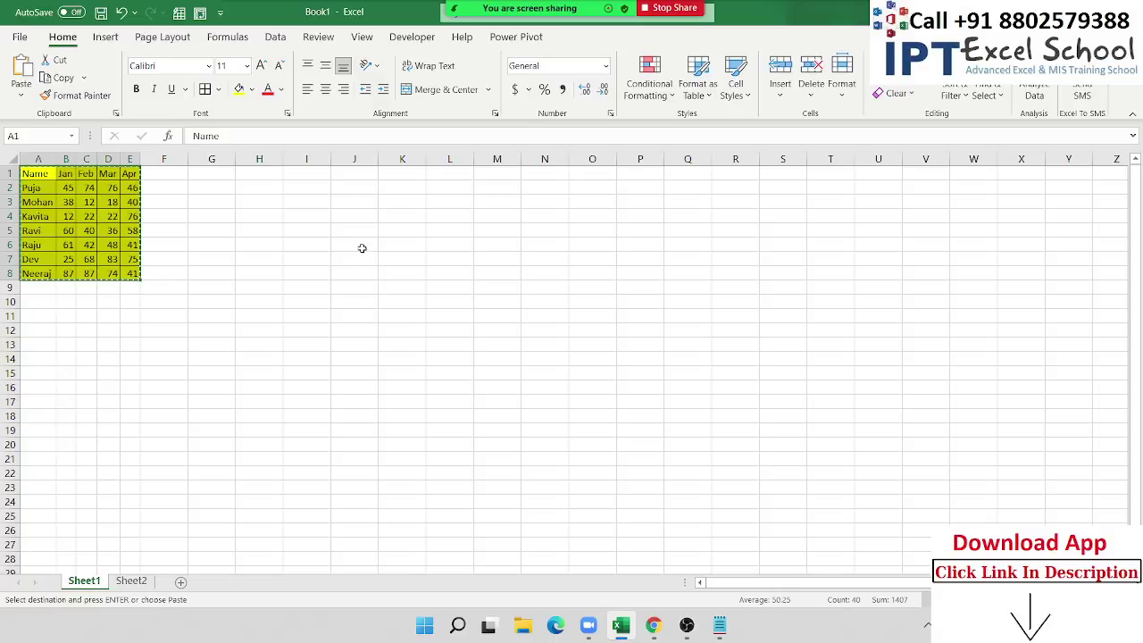
left_click(354, 244)
left_click(21, 89)
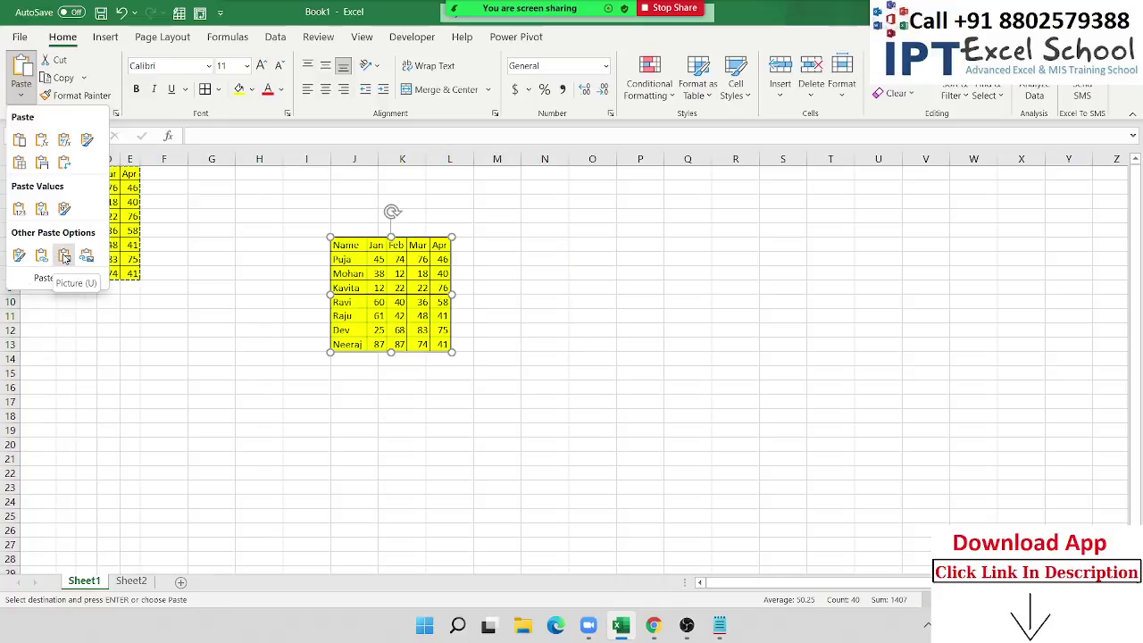
Paste the table as a static picture, then enlarge it and move it up and right
left_click(65, 256)
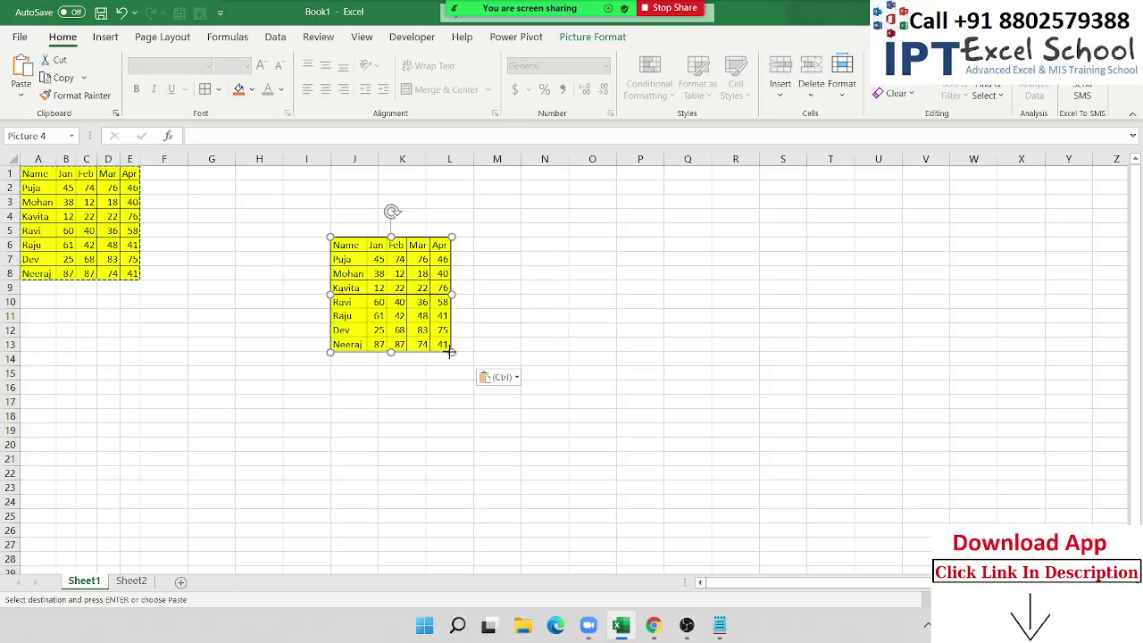
left_click_drag(451, 352, 587, 477)
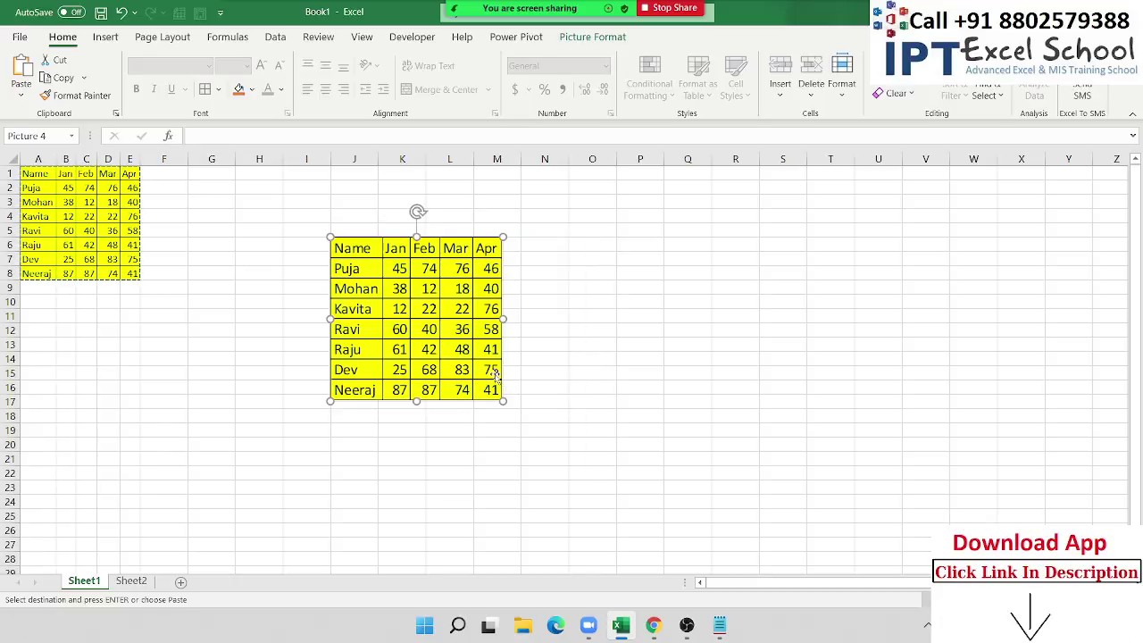
mouse_move(503, 401)
left_mouse_down()
mouse_move(435, 334)
mouse_move(525, 435)
left_mouse_up()
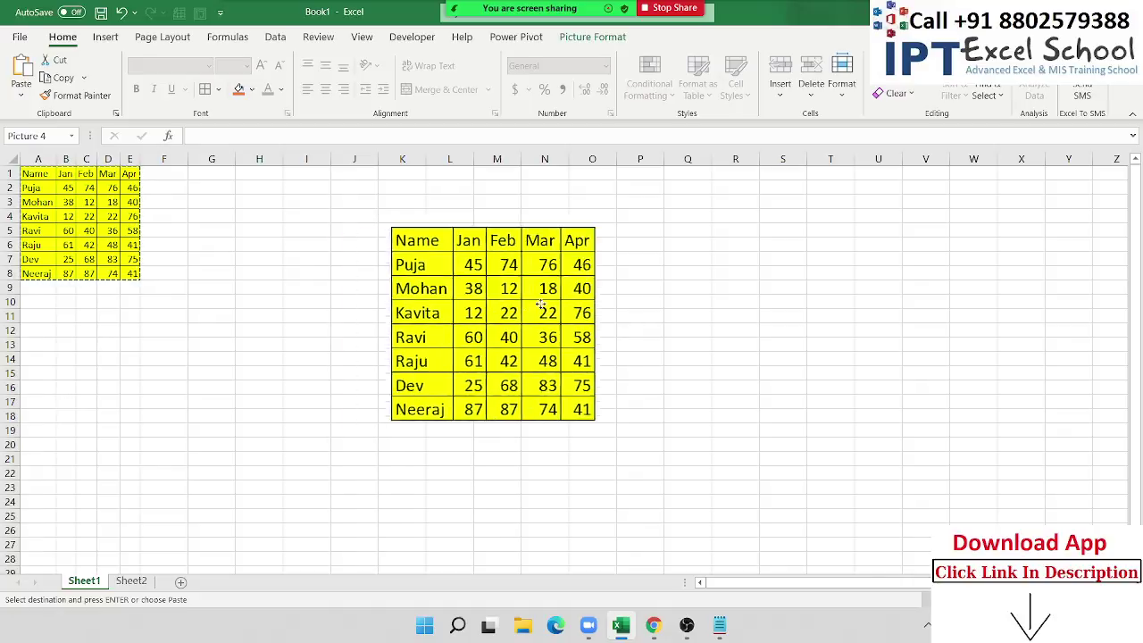
left_click_drag(434, 331, 530, 312)
Change Puja's Feb score in C2 to 70
left_click(163, 230)
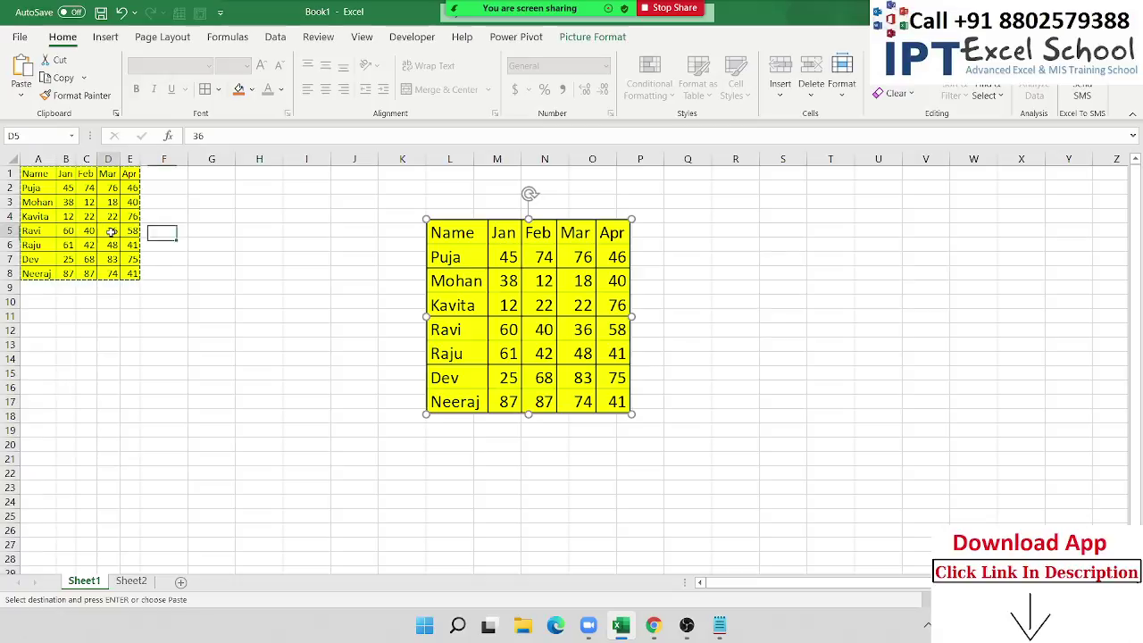
key("Left")
key("Left")
left_click(490, 320)
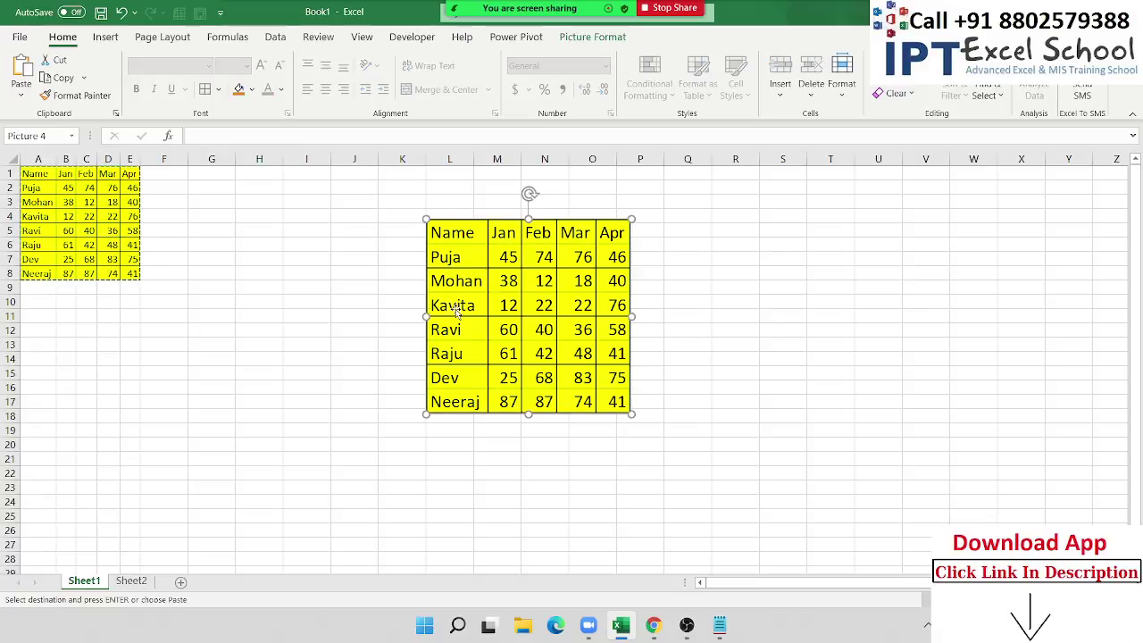
left_click(110, 236)
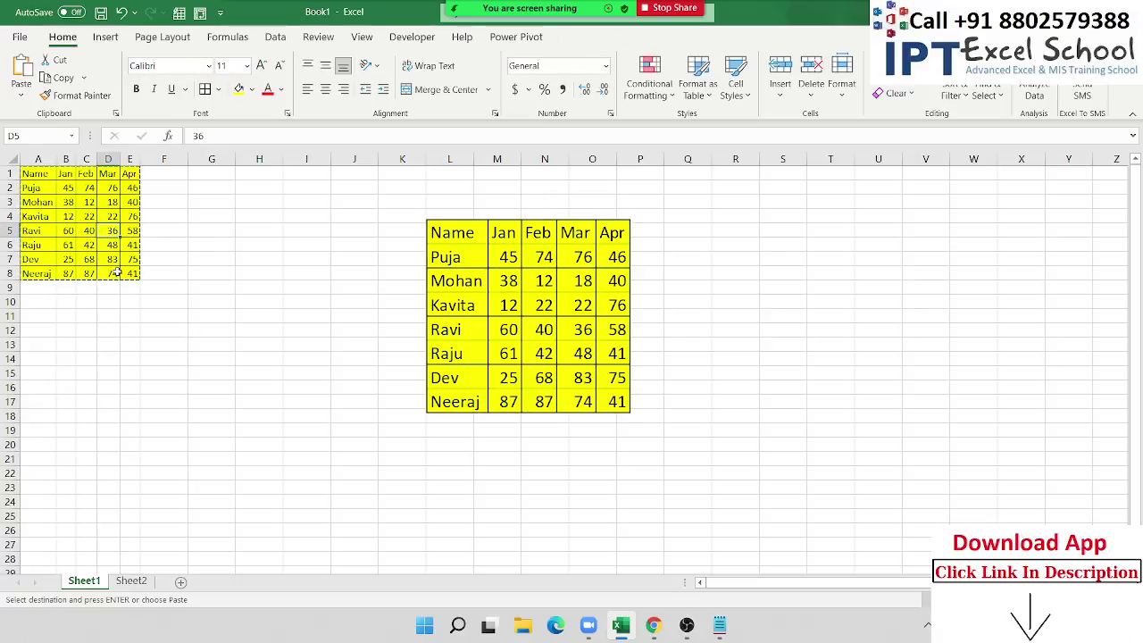
left_click(87, 188)
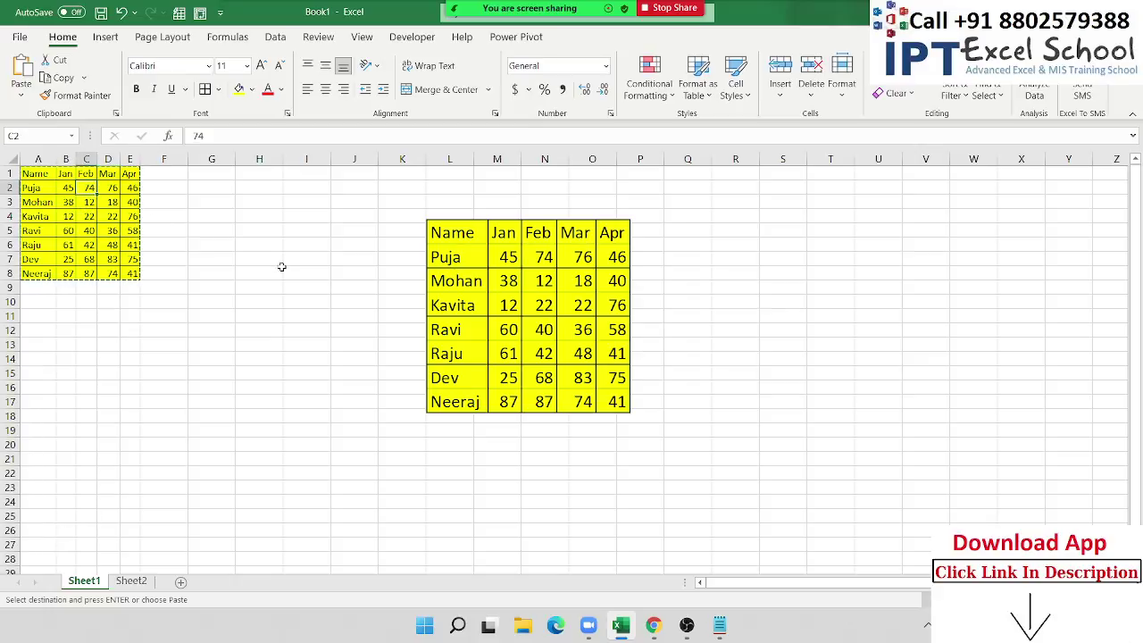
key("Escape")
key("Down")
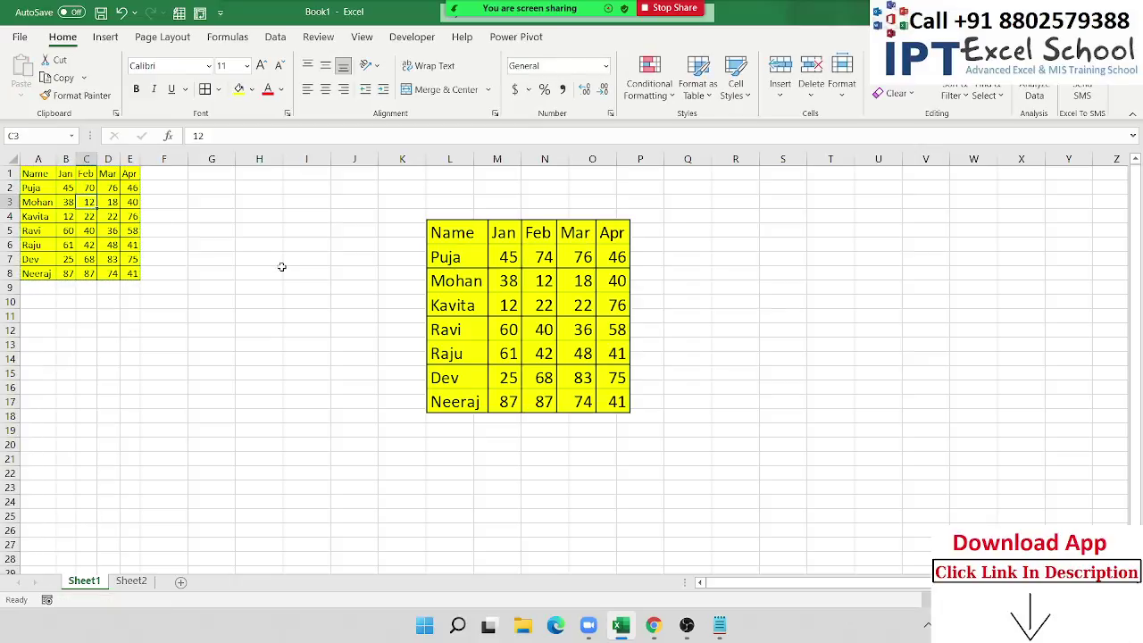
left_click(584, 264)
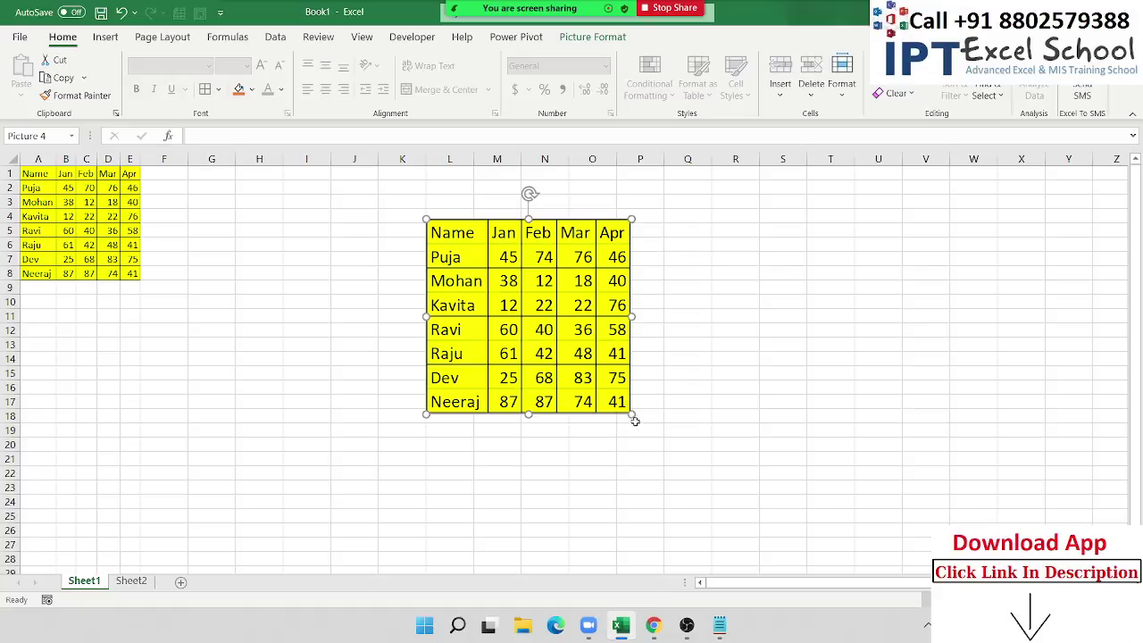
Try resizing and rotating the table picture about 45°, then delete it
left_click_drag(632, 415, 726, 503)
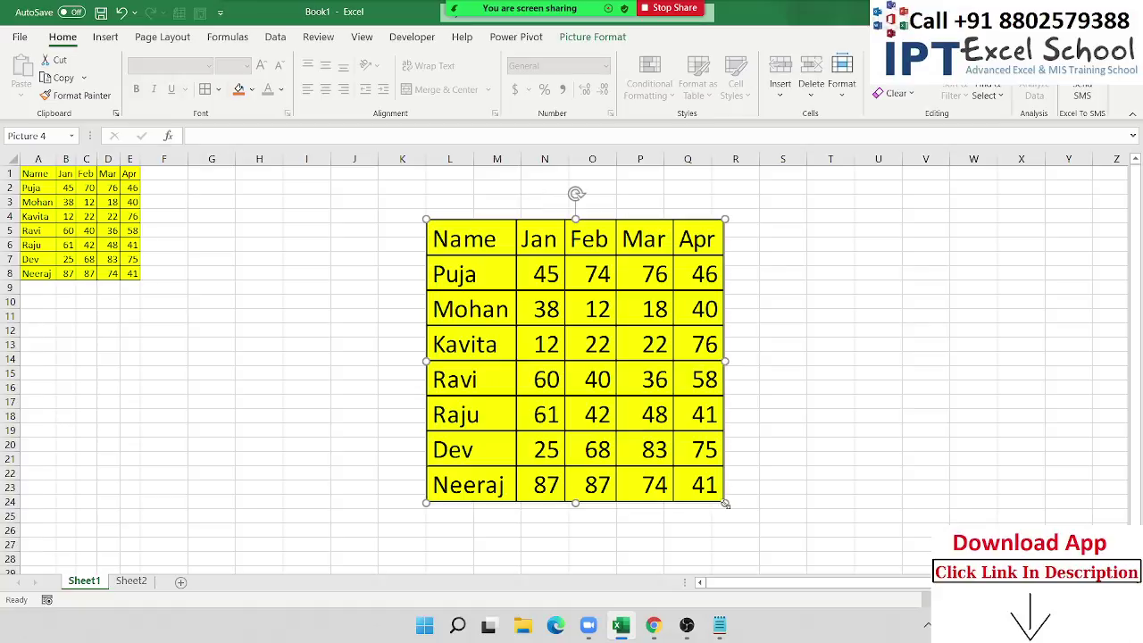
key("ctrl+z")
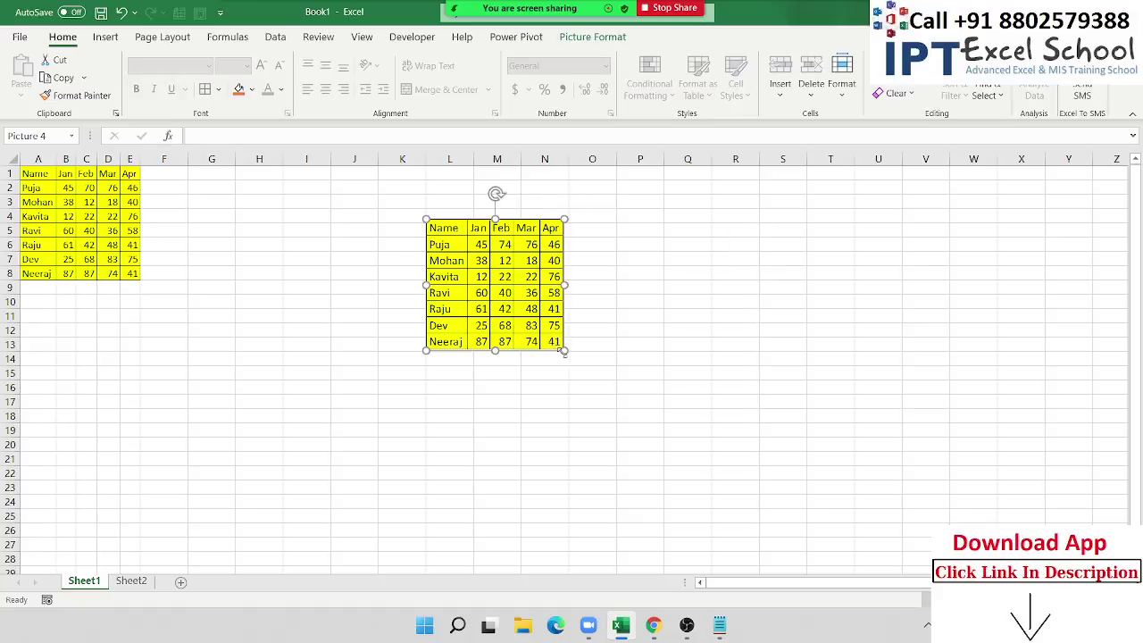
key("ctrl+z")
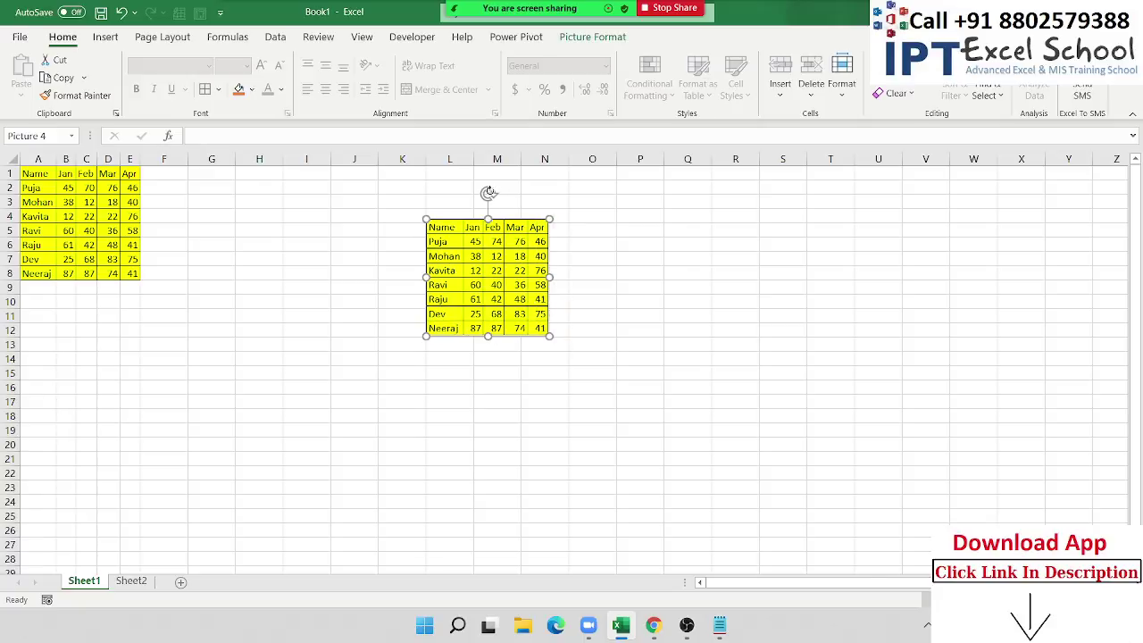
mouse_move(490, 192)
left_mouse_down()
mouse_move(505, 212)
mouse_move(545, 217)
left_mouse_up()
left_click_drag(496, 279, 592, 348)
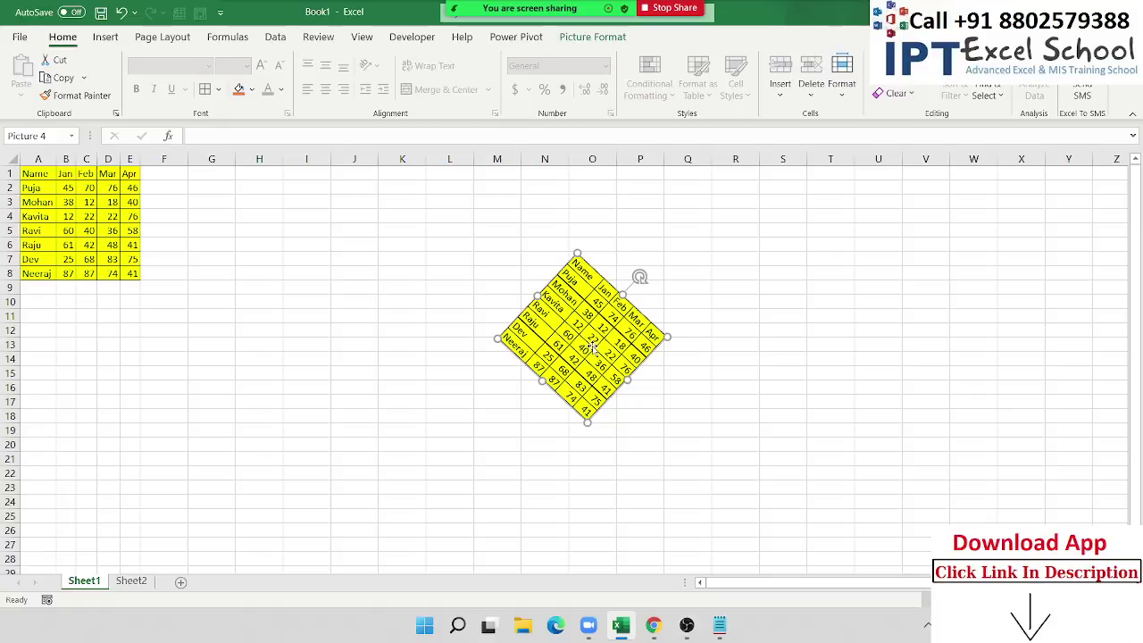
key("Delete")
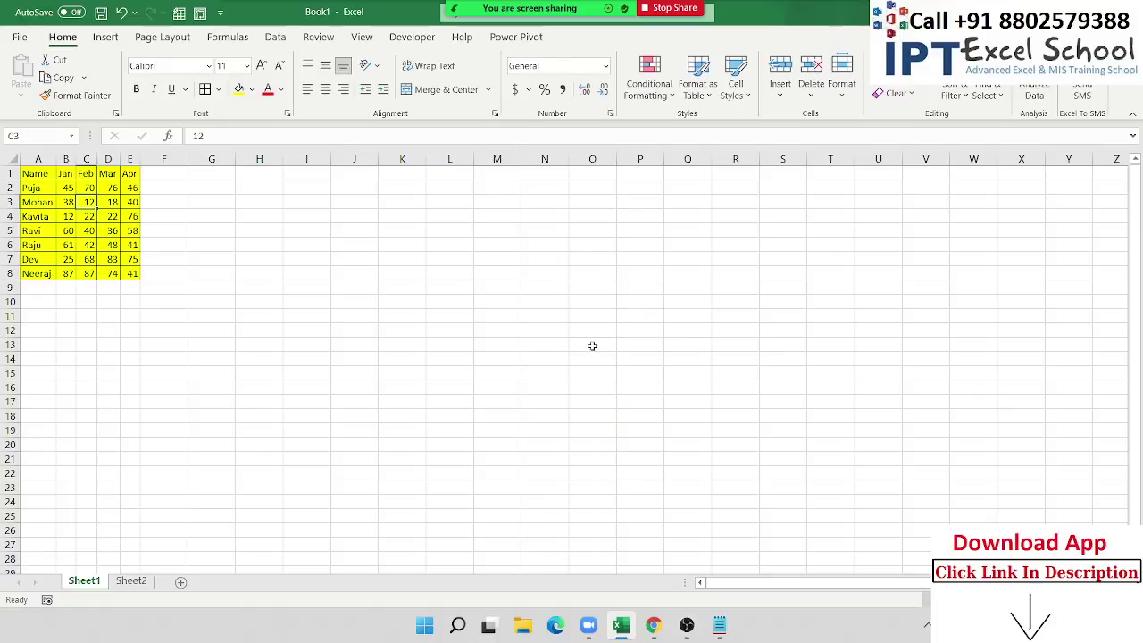
left_click(319, 243)
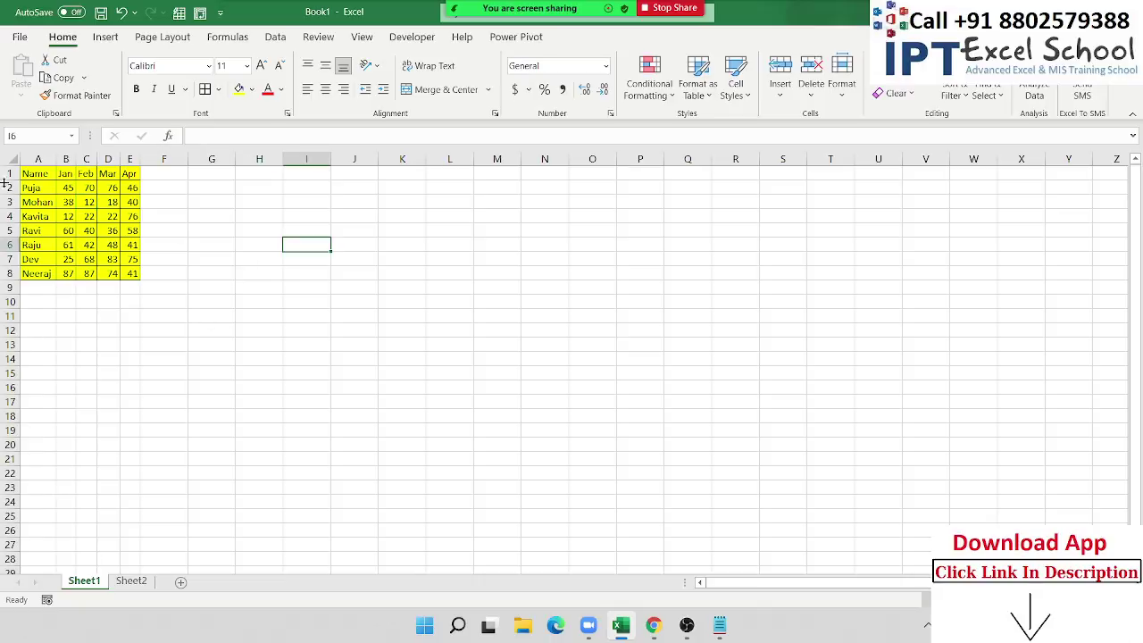
Copy A1:E8 and paste it as a linked picture, enlarged and moved beside the data
mouse_move(34, 173)
left_mouse_down()
mouse_move(115, 275)
mouse_move(132, 274)
left_mouse_up()
key("ctrl+c")
left_click(354, 273)
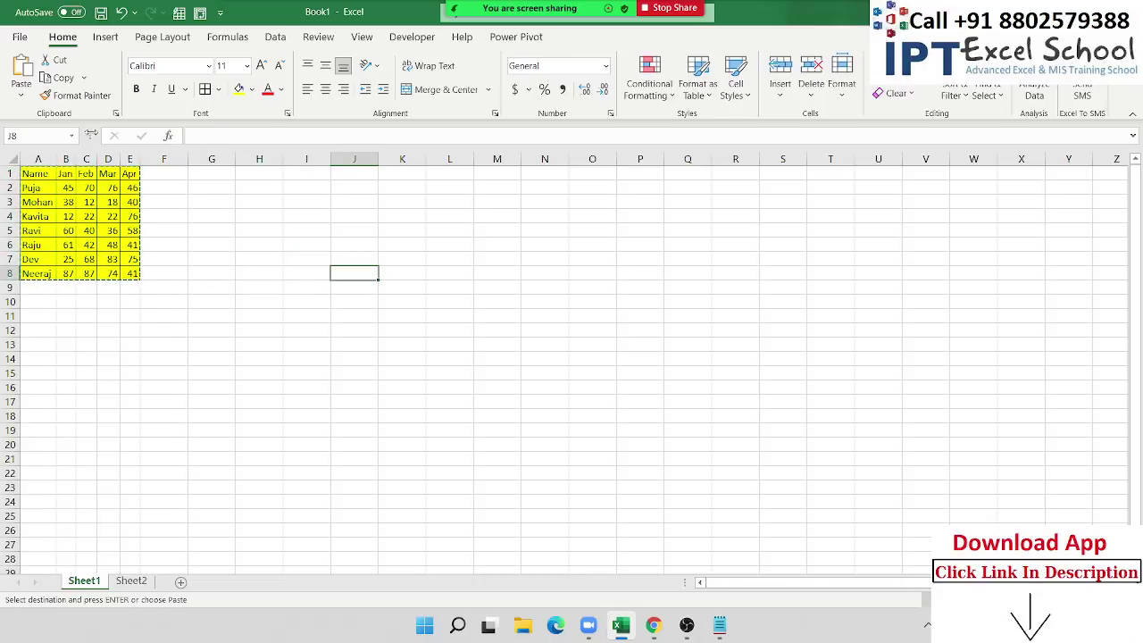
left_click(21, 94)
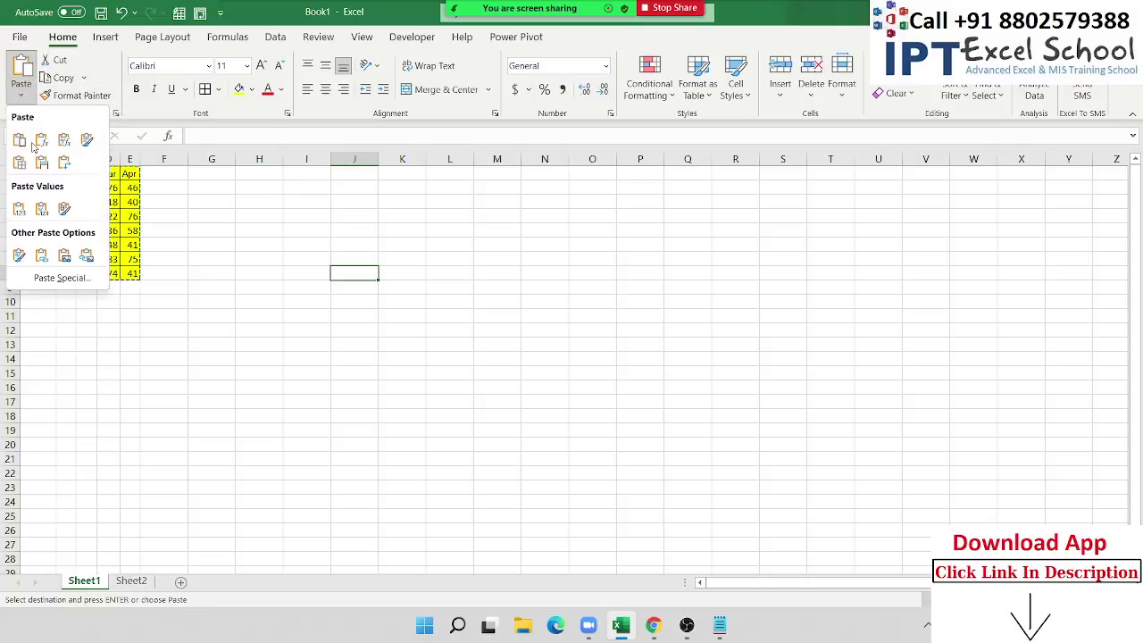
left_click(86, 256)
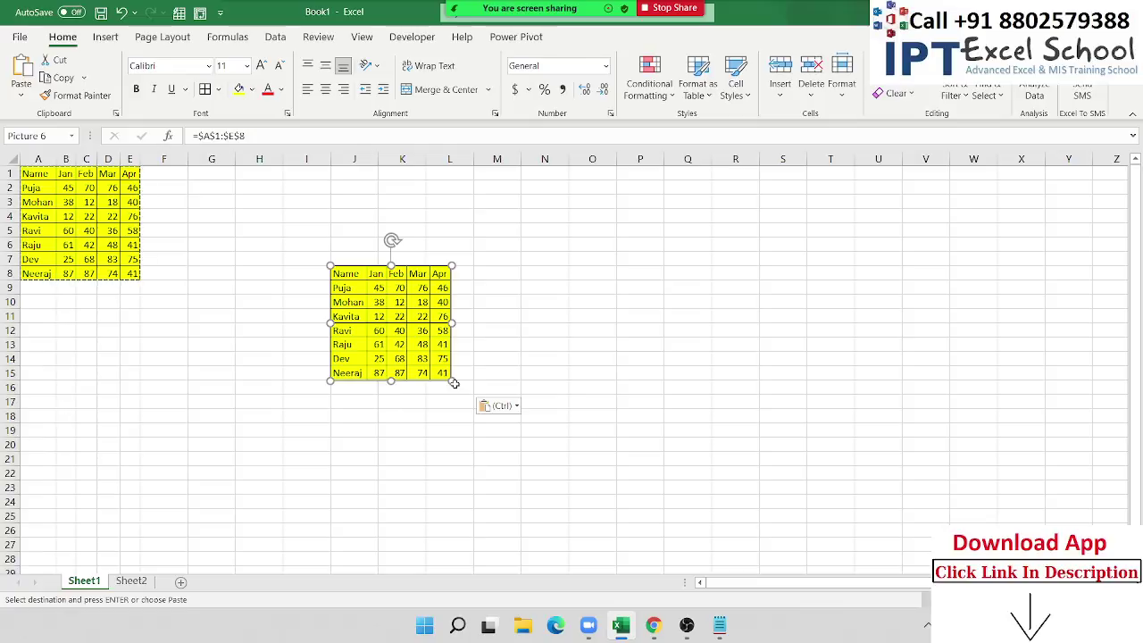
left_click_drag(453, 381, 589, 509)
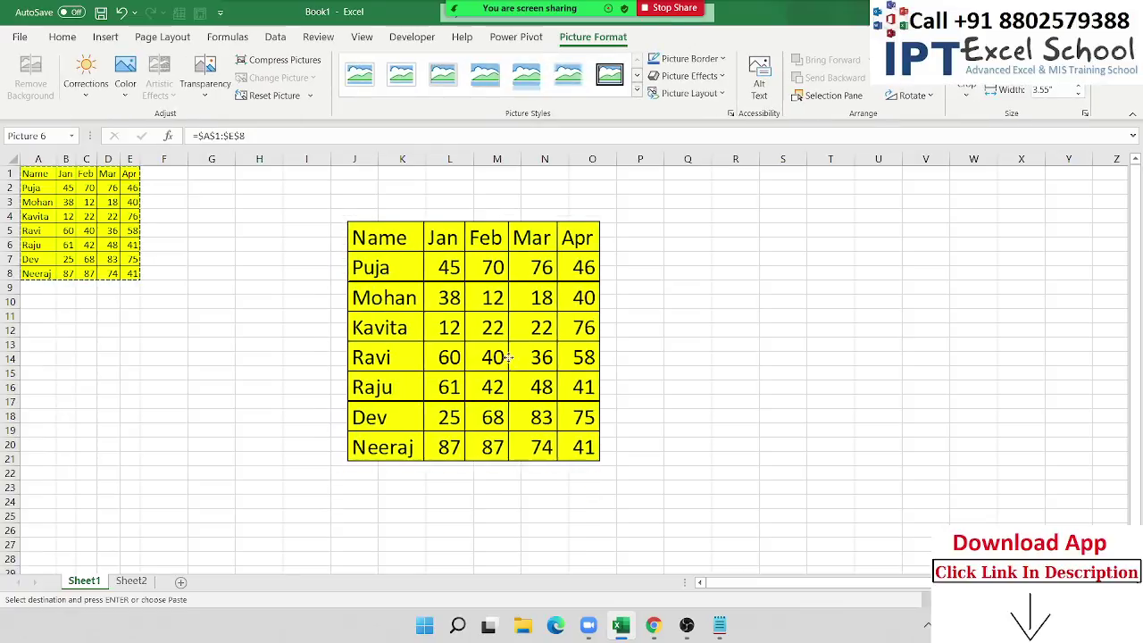
left_click_drag(412, 385, 431, 323)
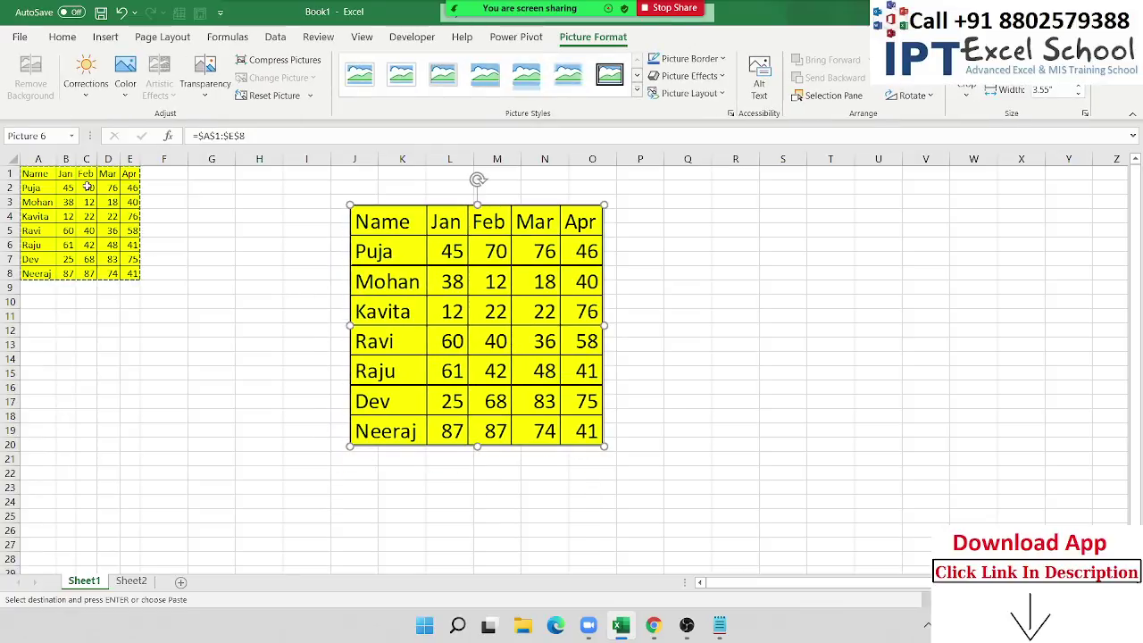
left_click_drag(86, 187, 108, 202)
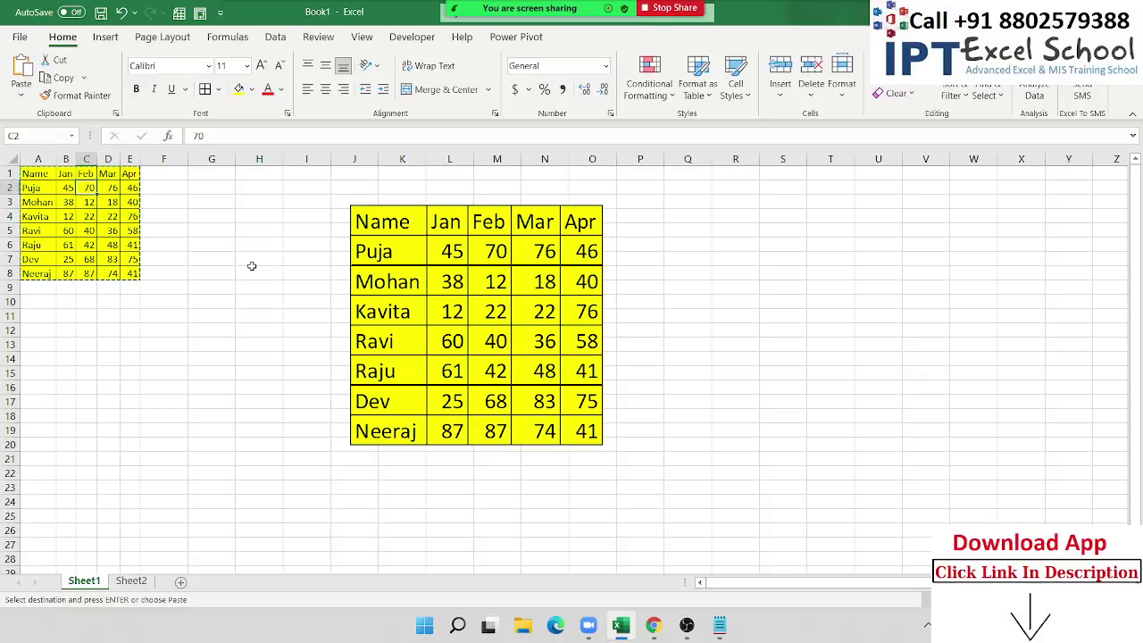
Change Puja's Feb score in C2 to 60
type("60")
key("Return")
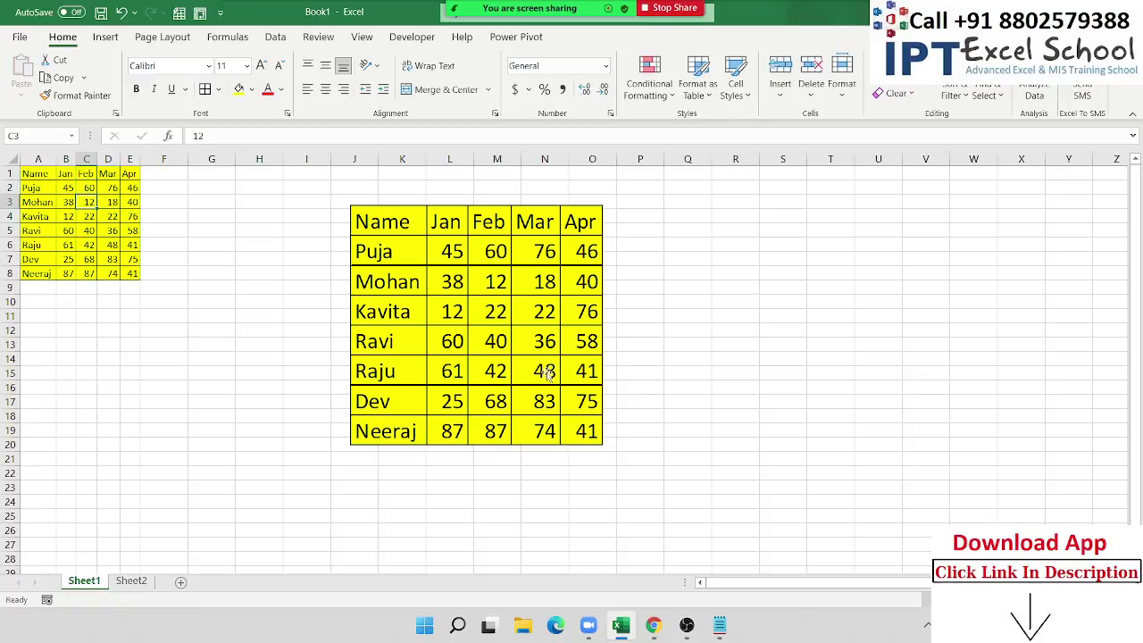
left_click(454, 279)
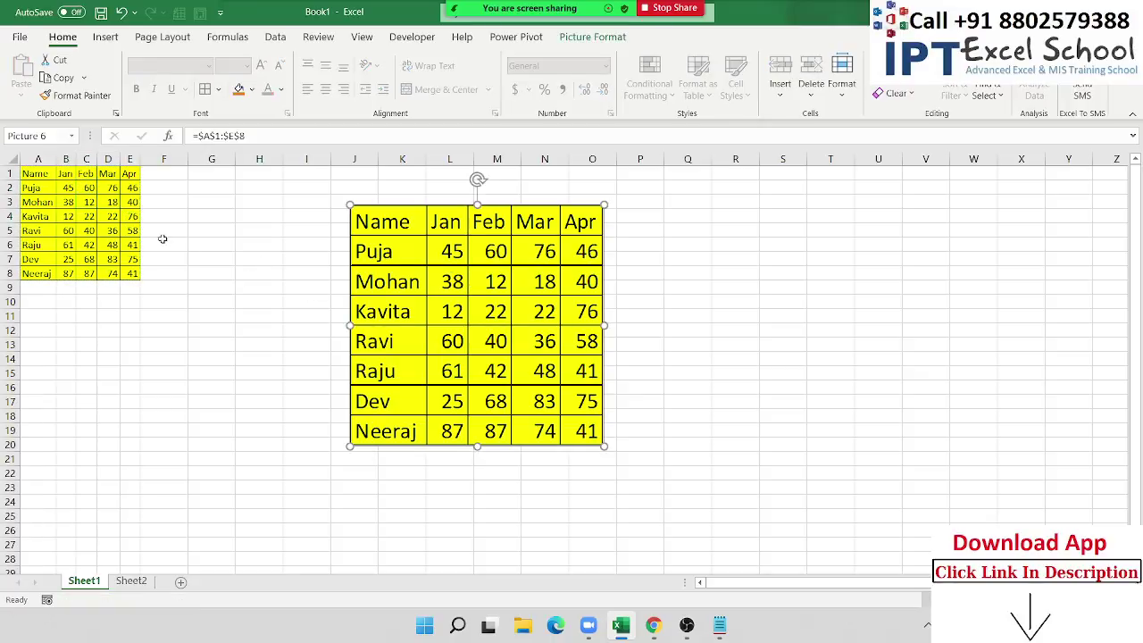
Fill Kavita's Jan–Mar scores in B4:D4 blue and move the linked picture to columns M–Q
left_click_drag(67, 216, 109, 217)
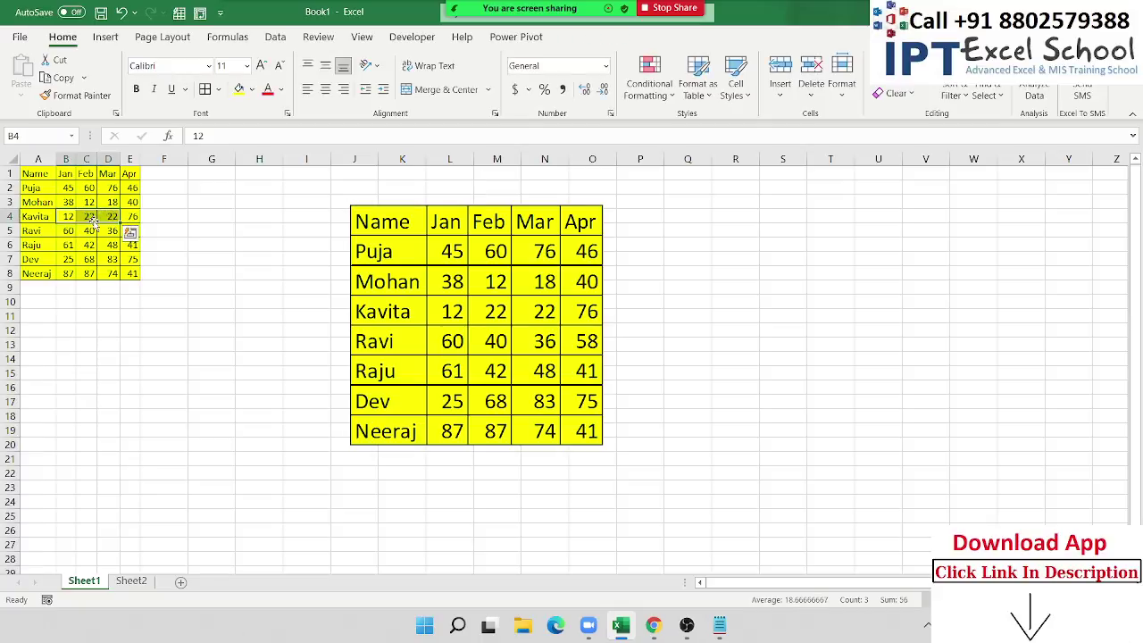
left_click(252, 89)
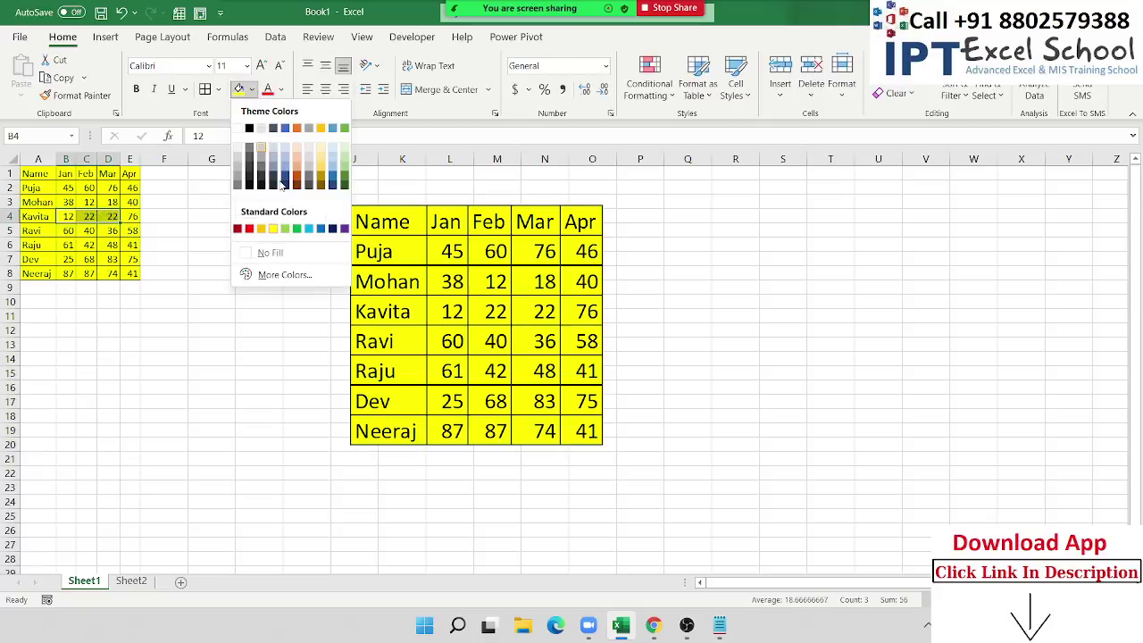
left_click(309, 229)
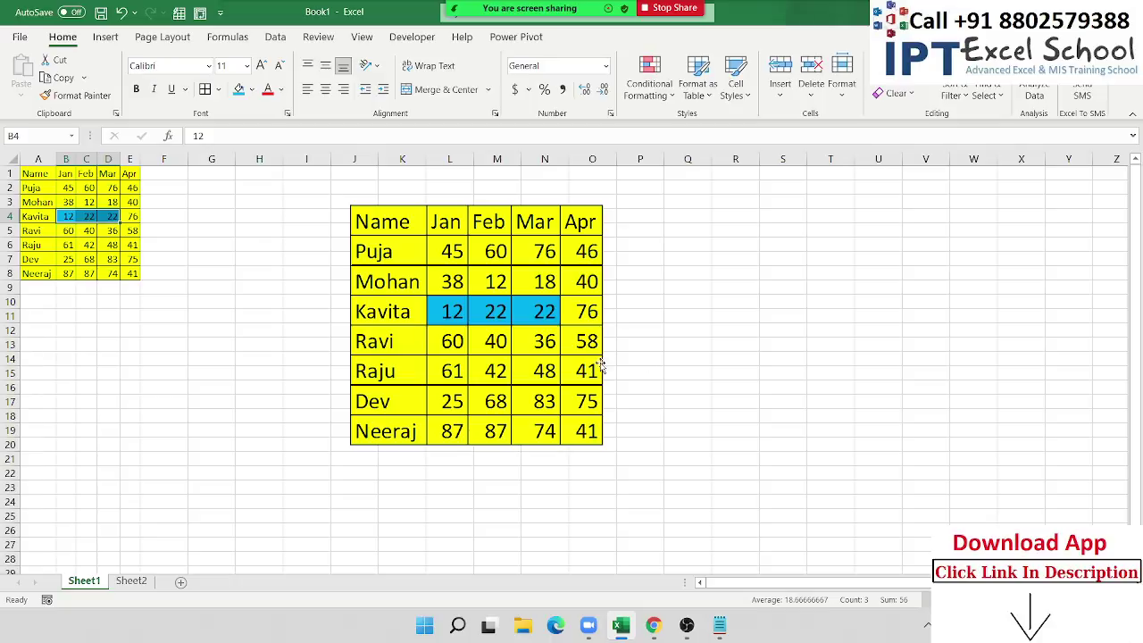
left_click(494, 384)
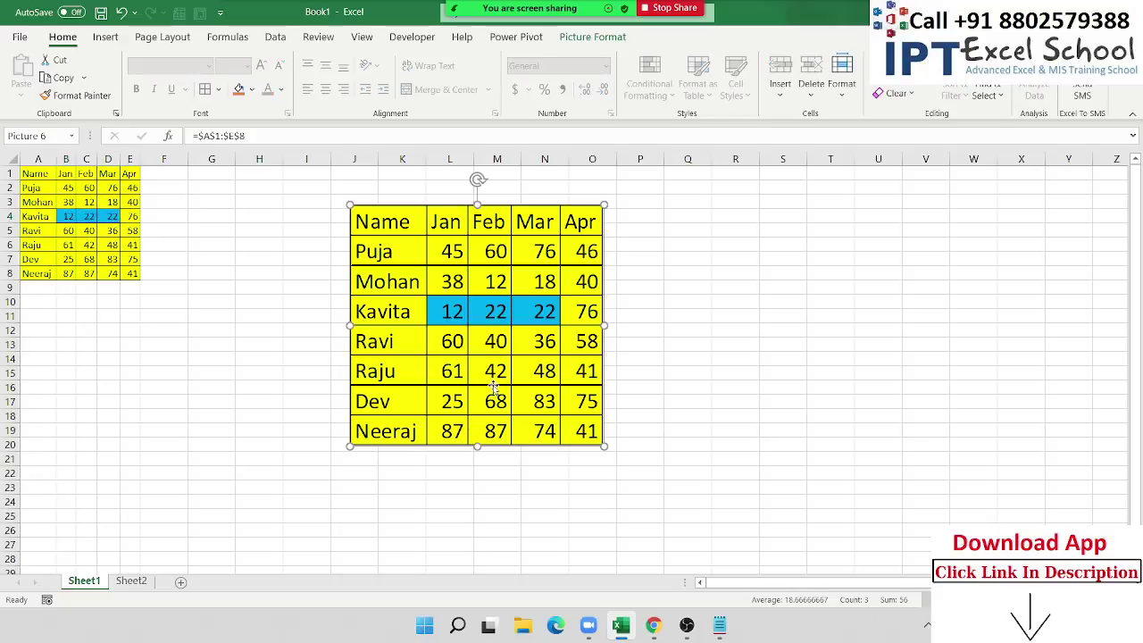
left_click_drag(494, 384, 603, 389)
Add row 9 for Uday with Jan–Apr scores 85, 96, 58 and 45
left_click(26, 284)
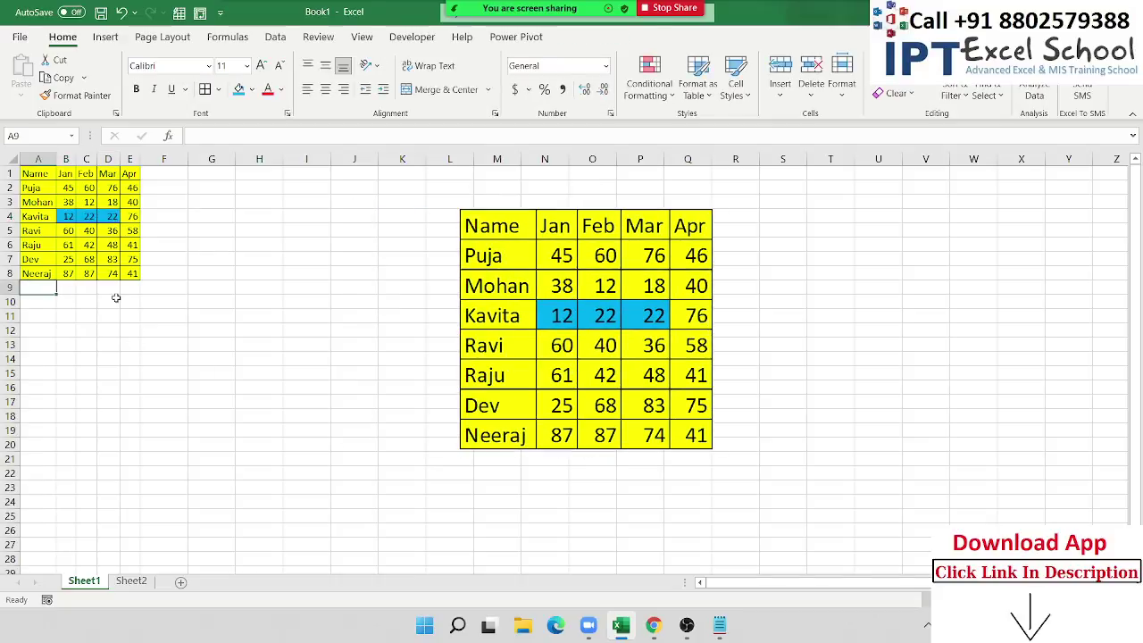
type("Uday")
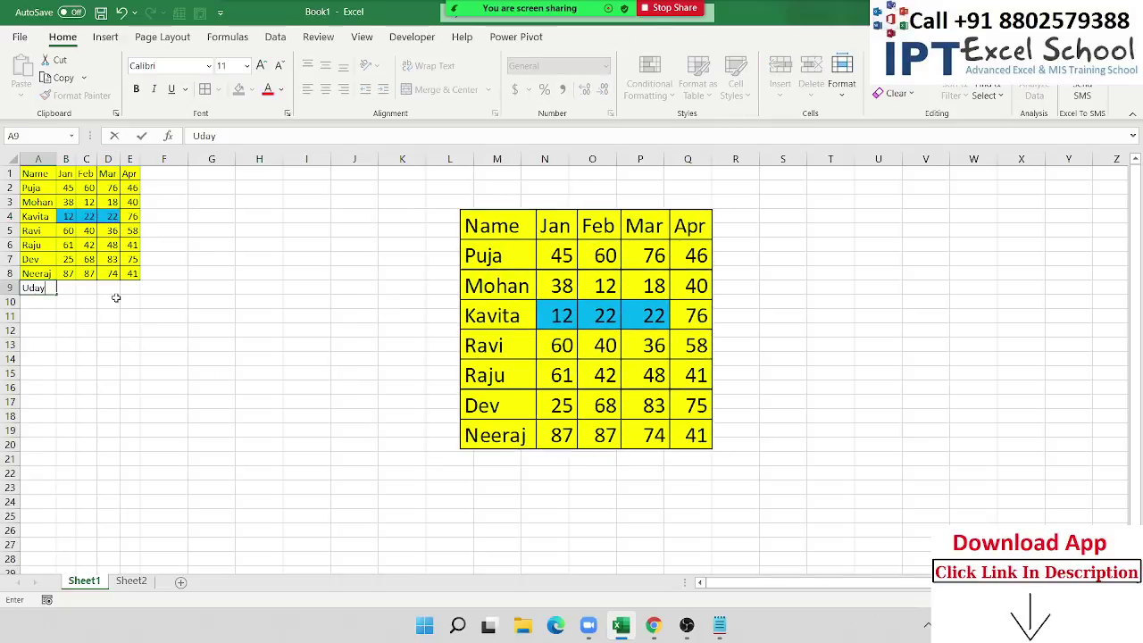
key("Tab")
type("85\t96")
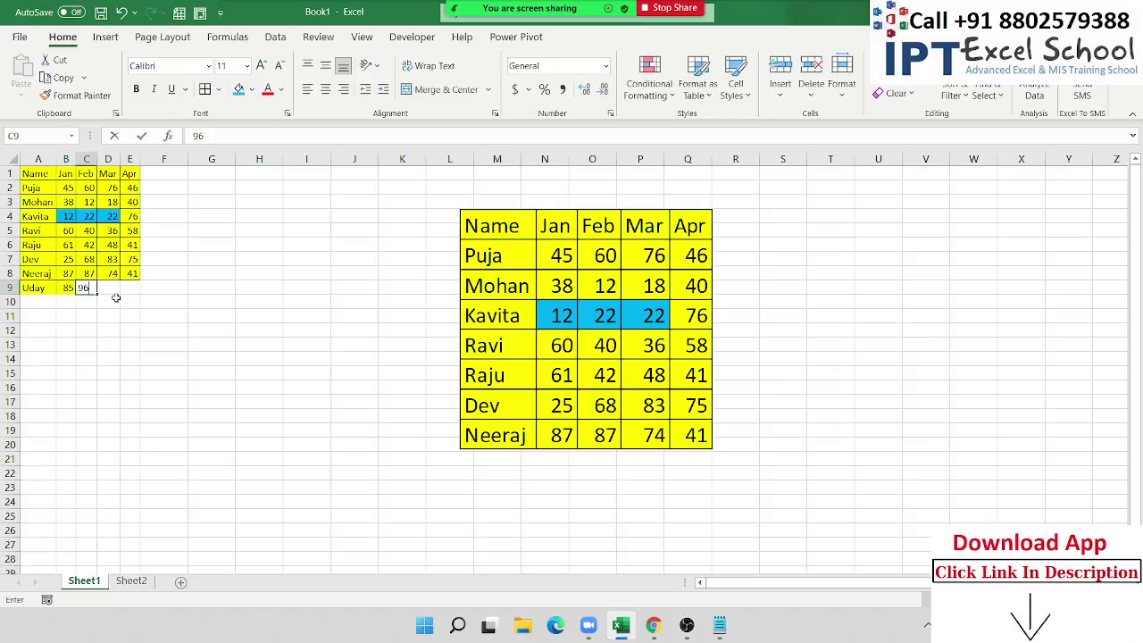
type("\t58\t45")
key("Tab")
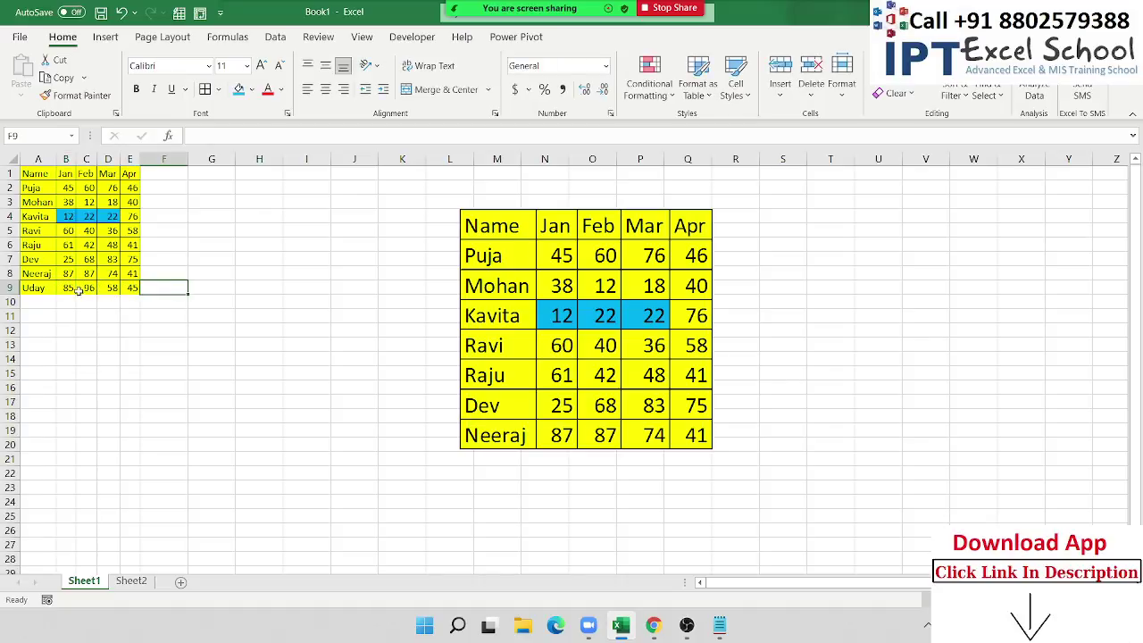
left_click(164, 373)
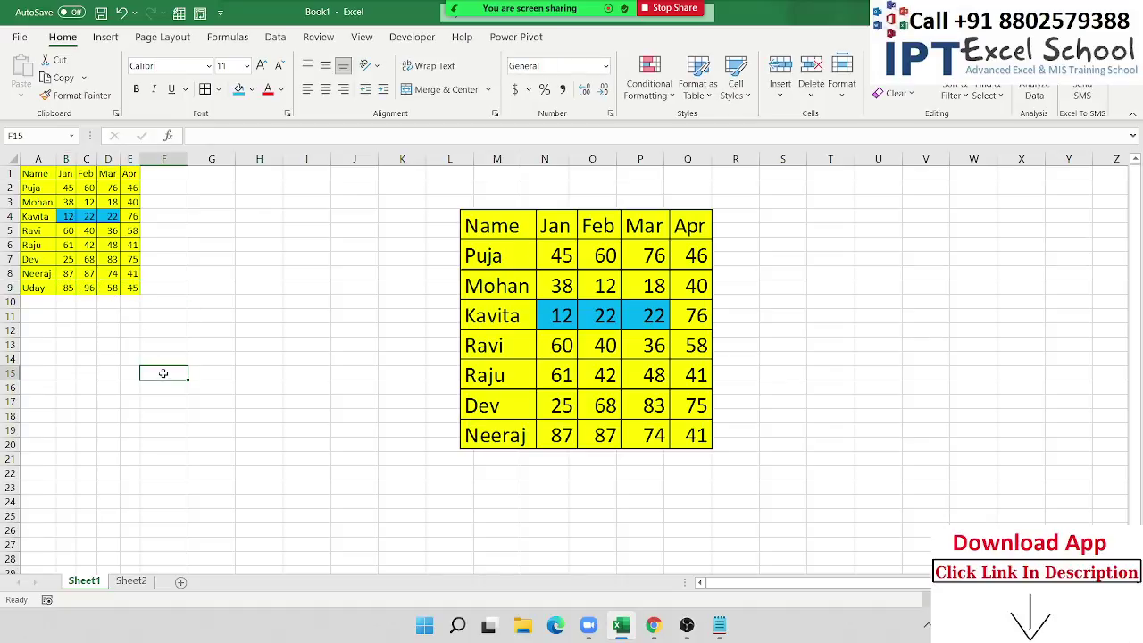
left_click(61, 289)
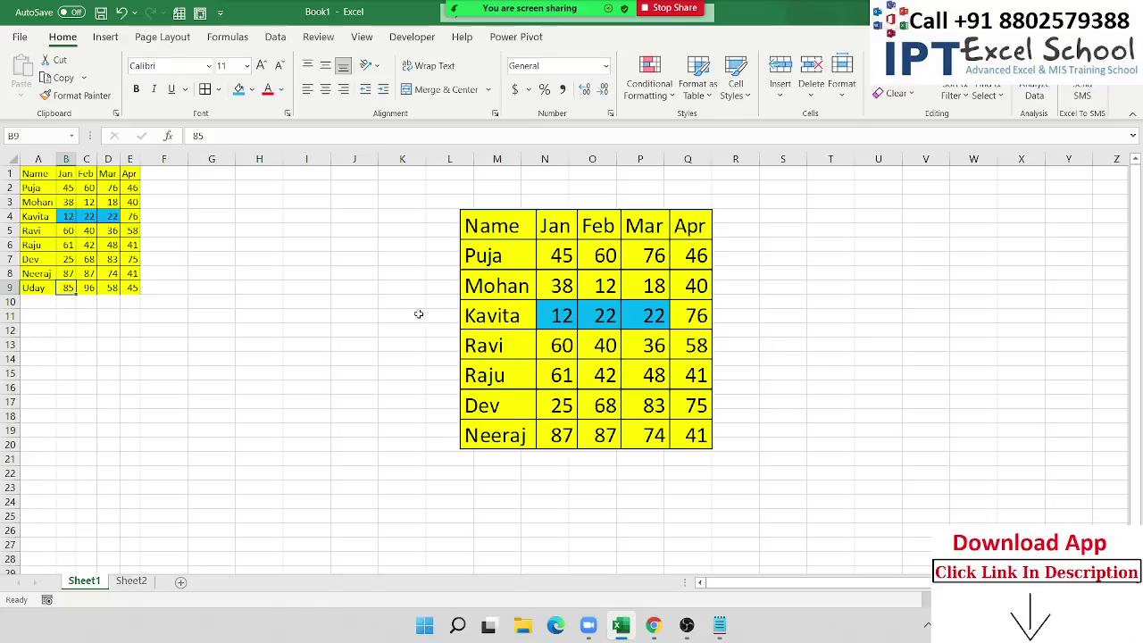
Extend the linked picture's range to =$A$1:$E$9, then delete it and open the Start menu
left_click(555, 343)
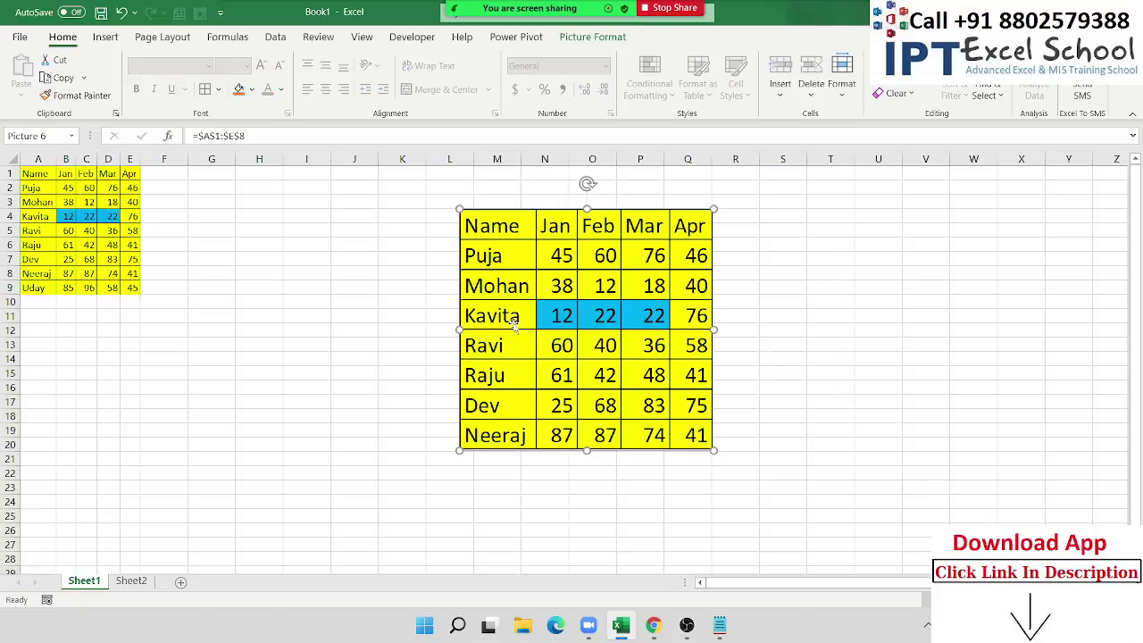
left_click(396, 292)
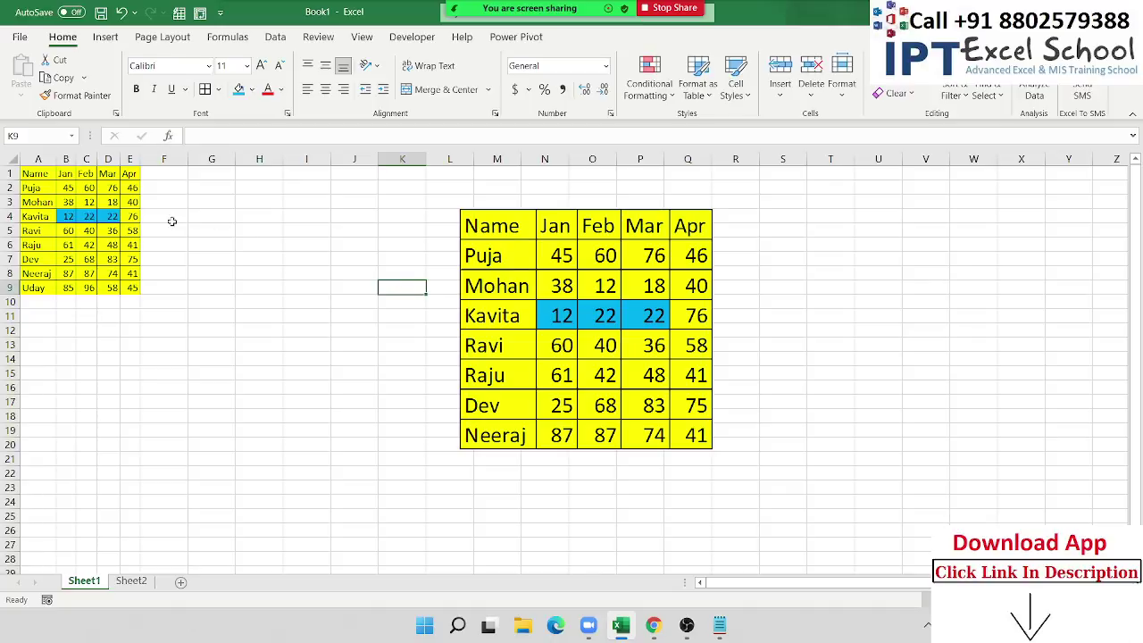
left_click(519, 259)
left_click(255, 143)
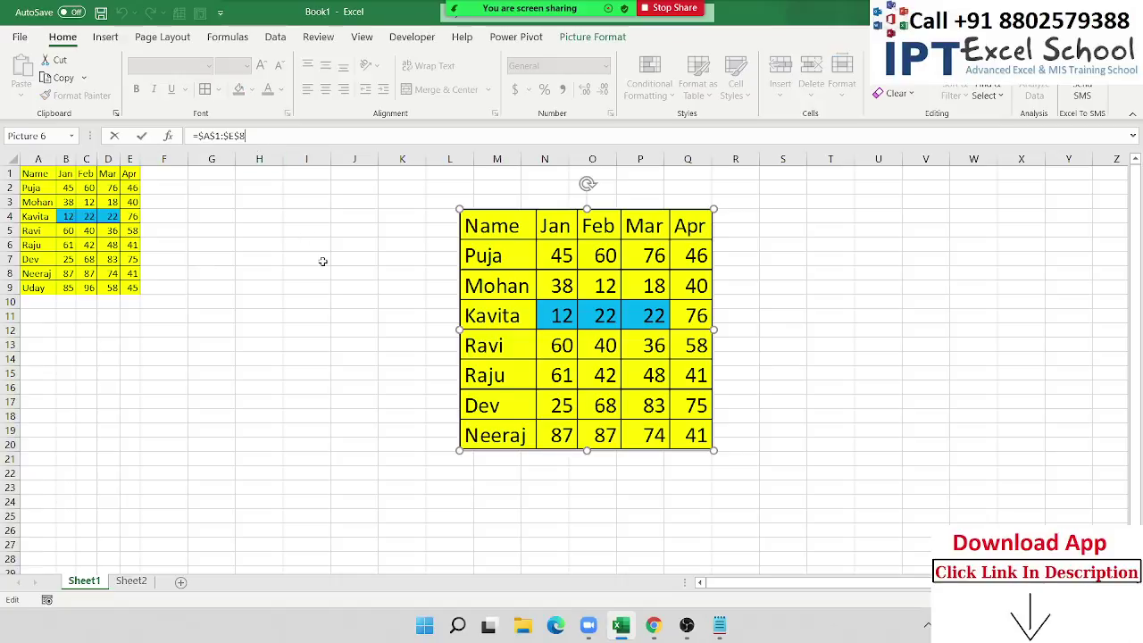
key("BackSpace")
type("9")
key("Return")
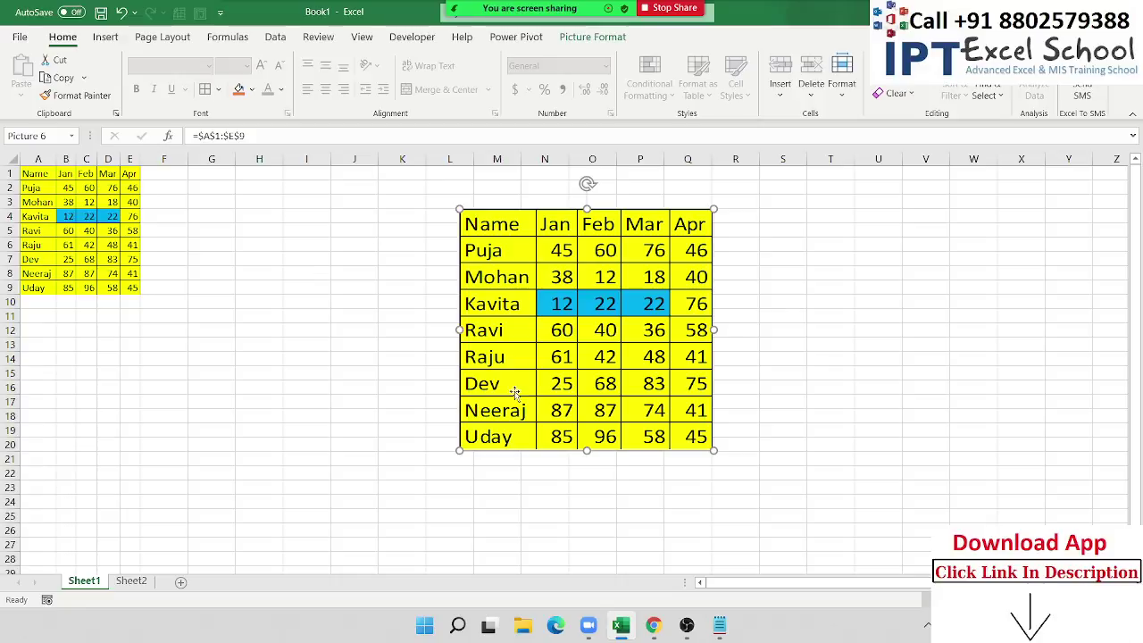
key("Delete")
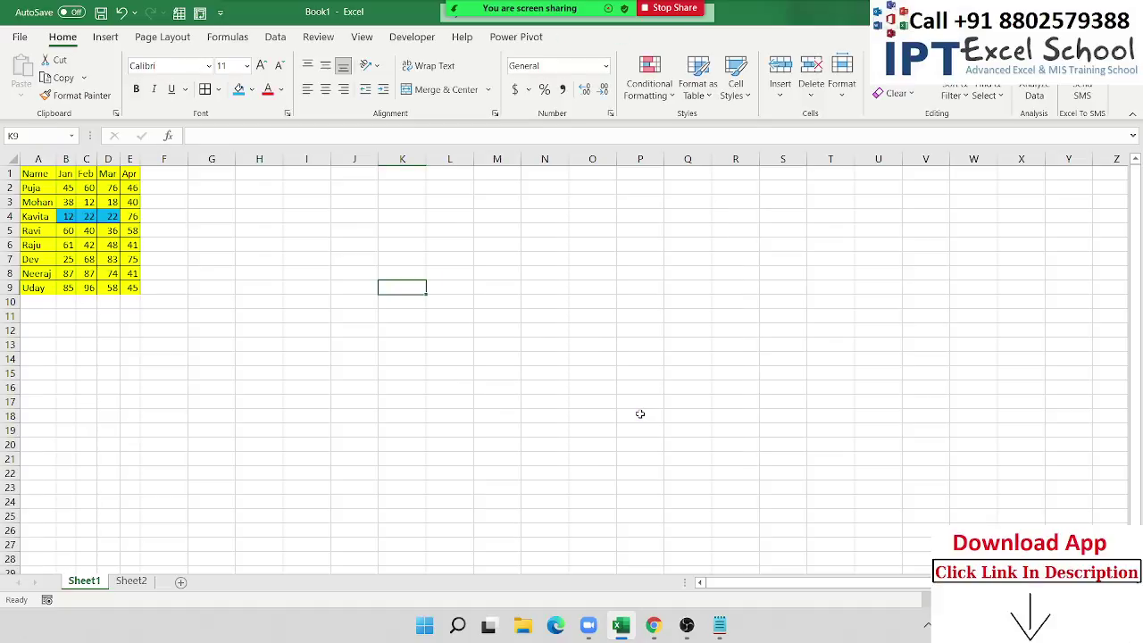
key("super")
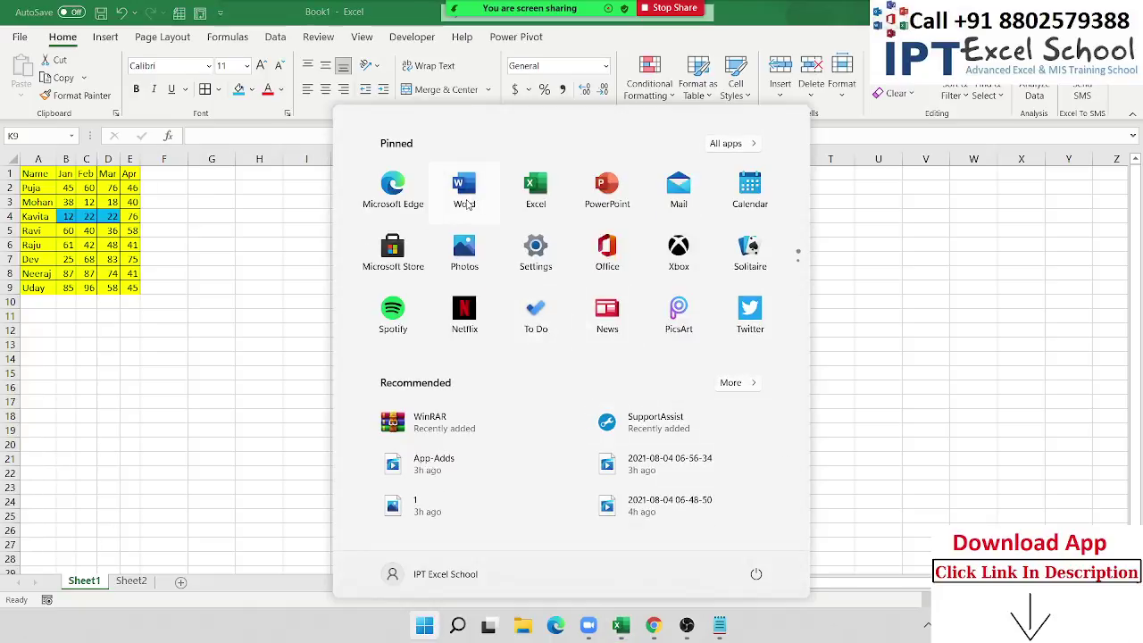
Start Microsoft Word from its pinned Start menu tile
left_click(467, 204)
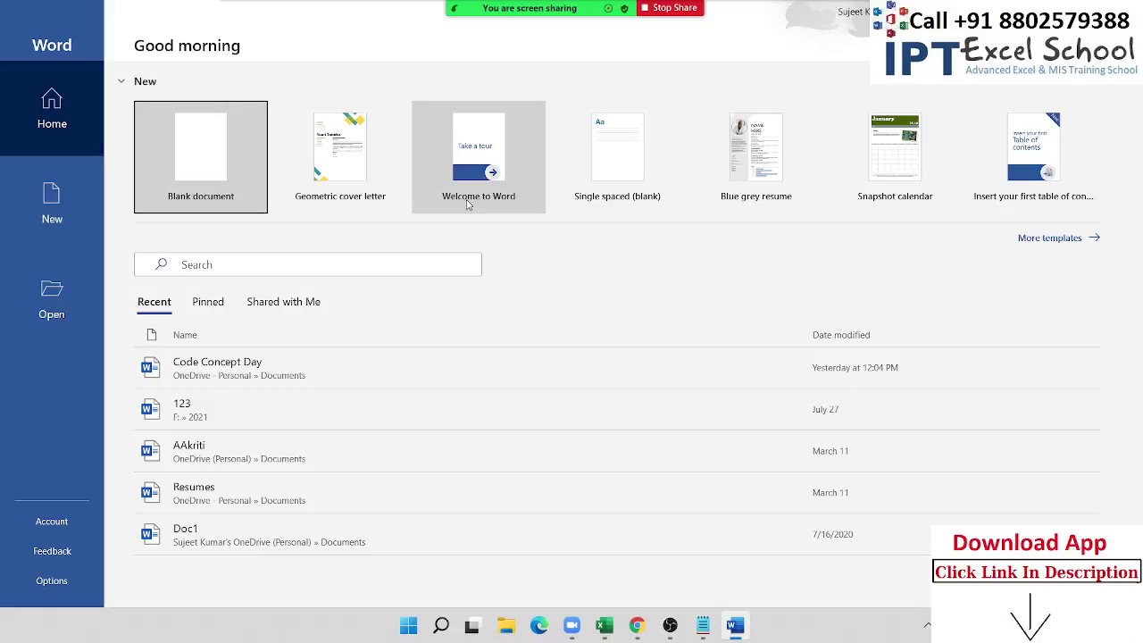
Create a blank Word document and copy the Excel names-and-scores range A1:E9
left_click(221, 170)
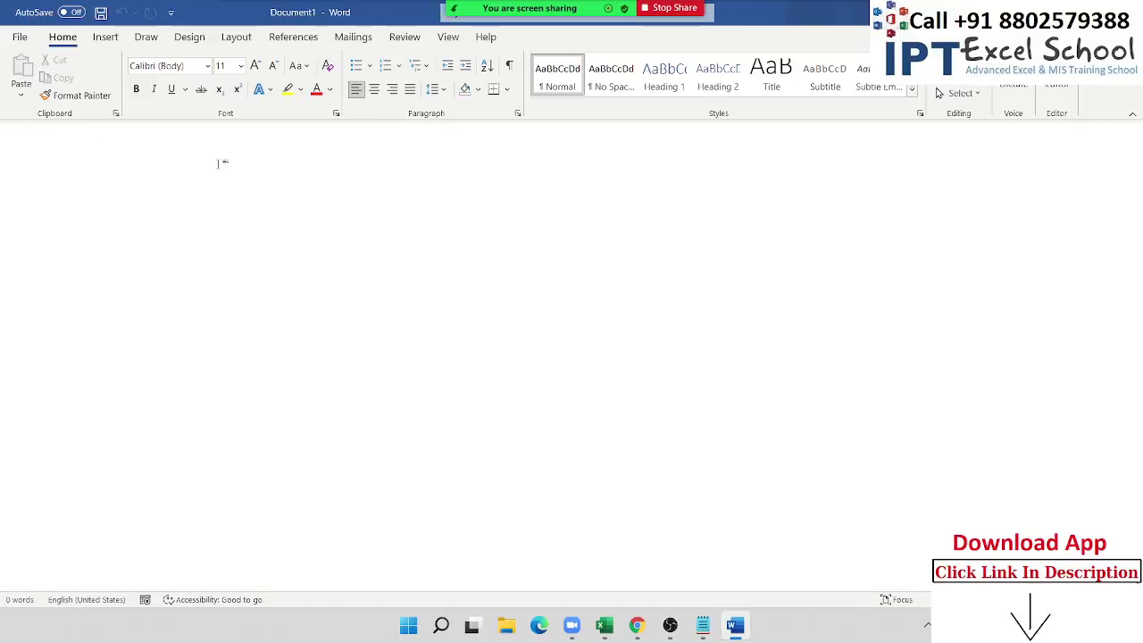
key("alt+Tab")
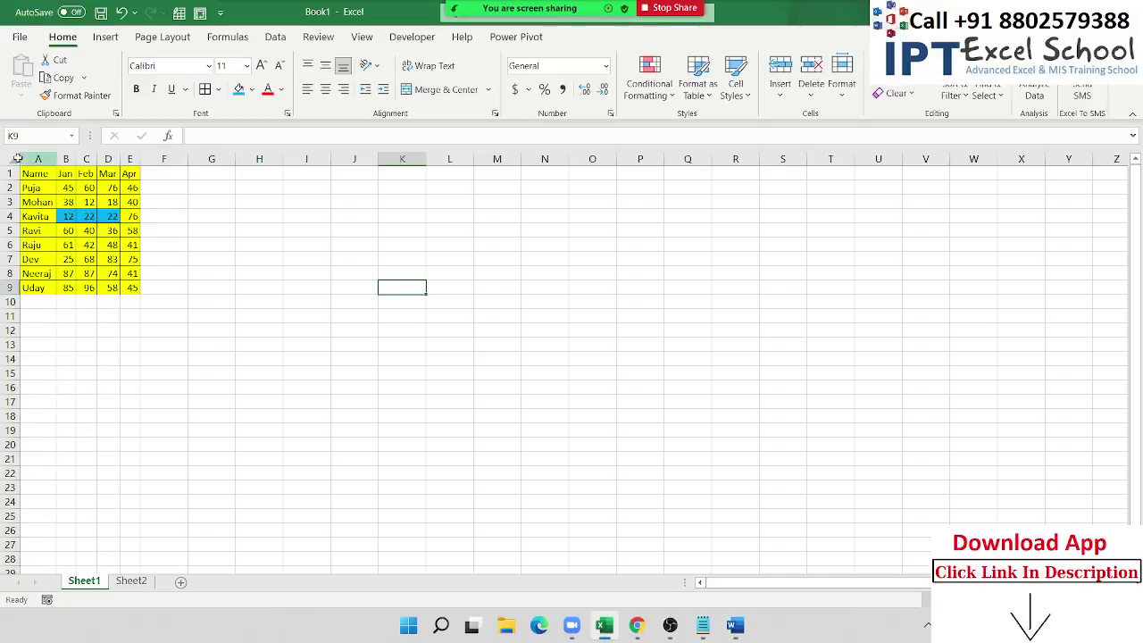
left_click_drag(32, 175, 132, 290)
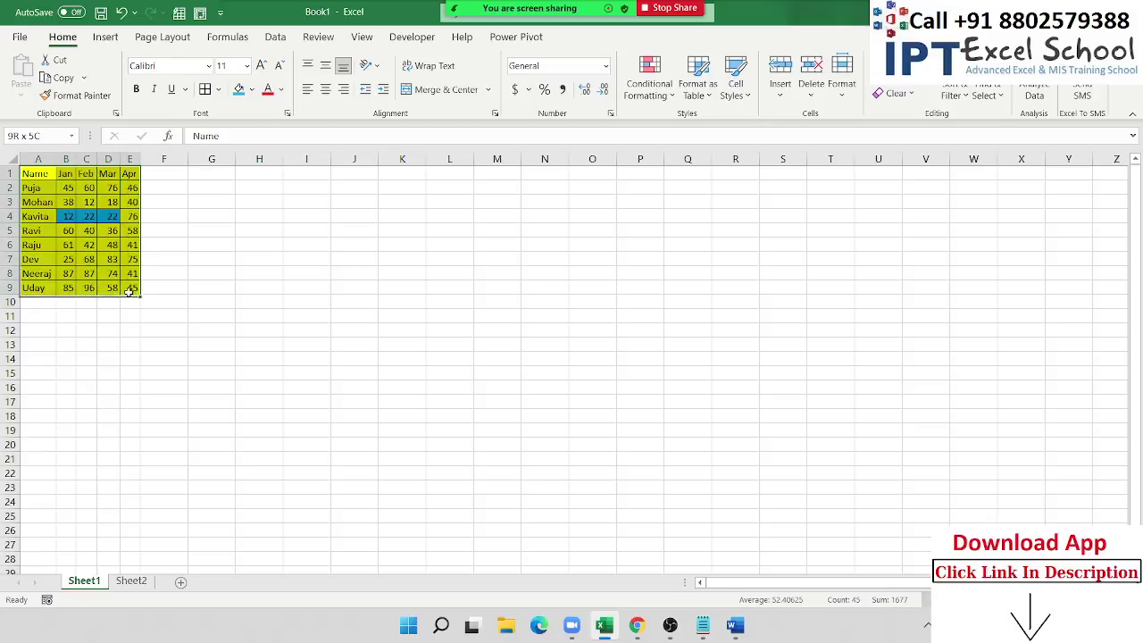
key("ctrl+c")
key("alt+Tab")
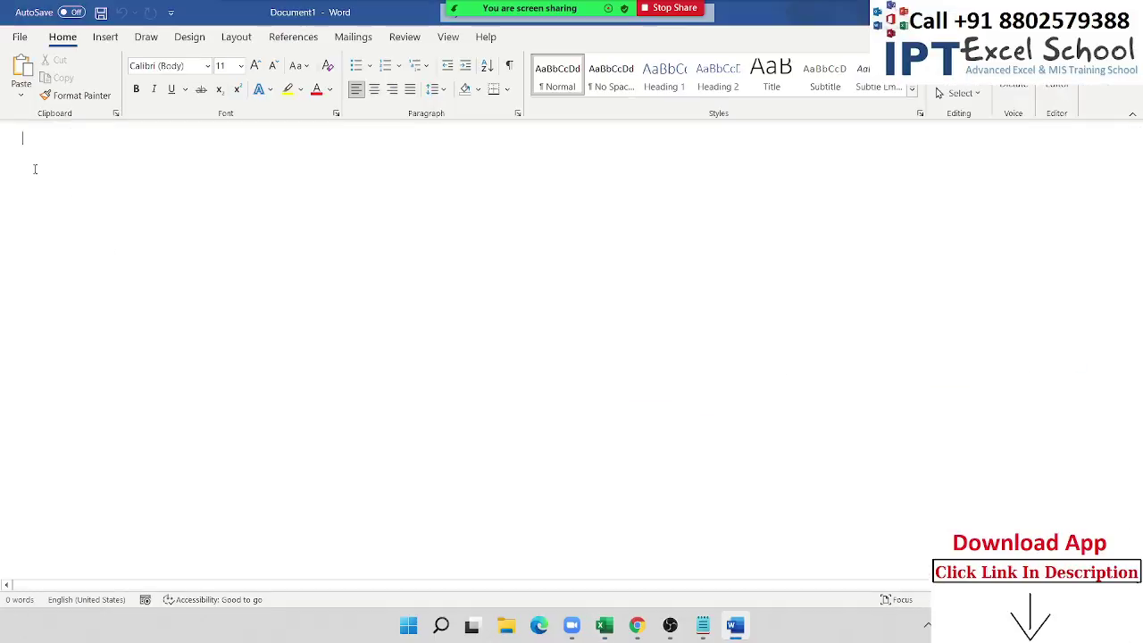
Paste Special the table as a linked Microsoft Excel Worksheet Object
left_click(21, 94)
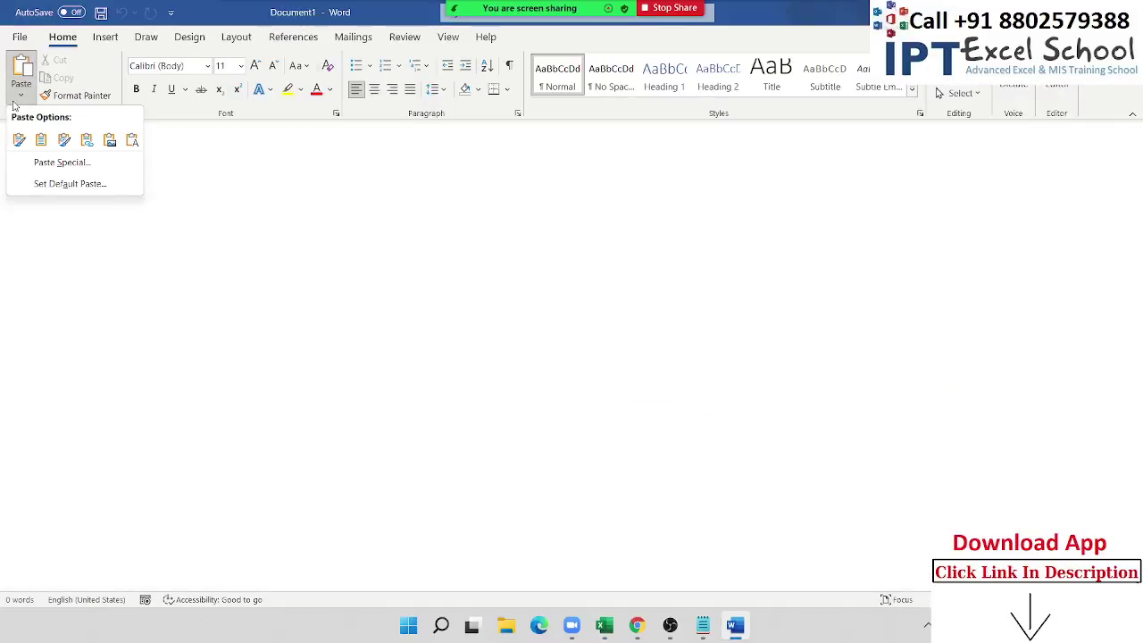
left_click(84, 164)
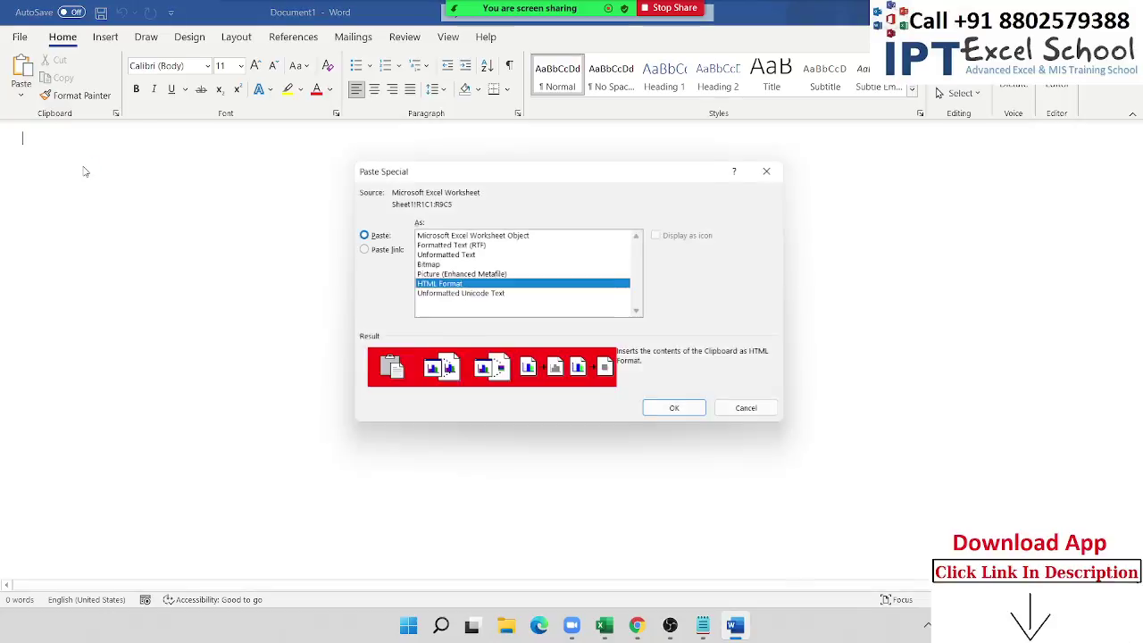
left_click(379, 250)
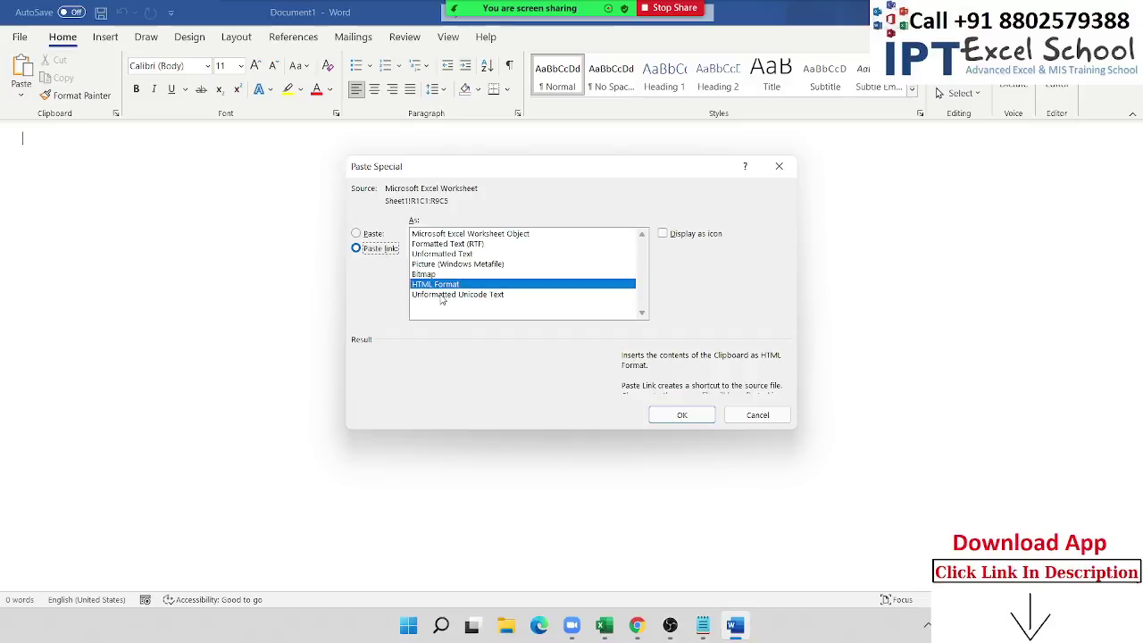
left_click(423, 234)
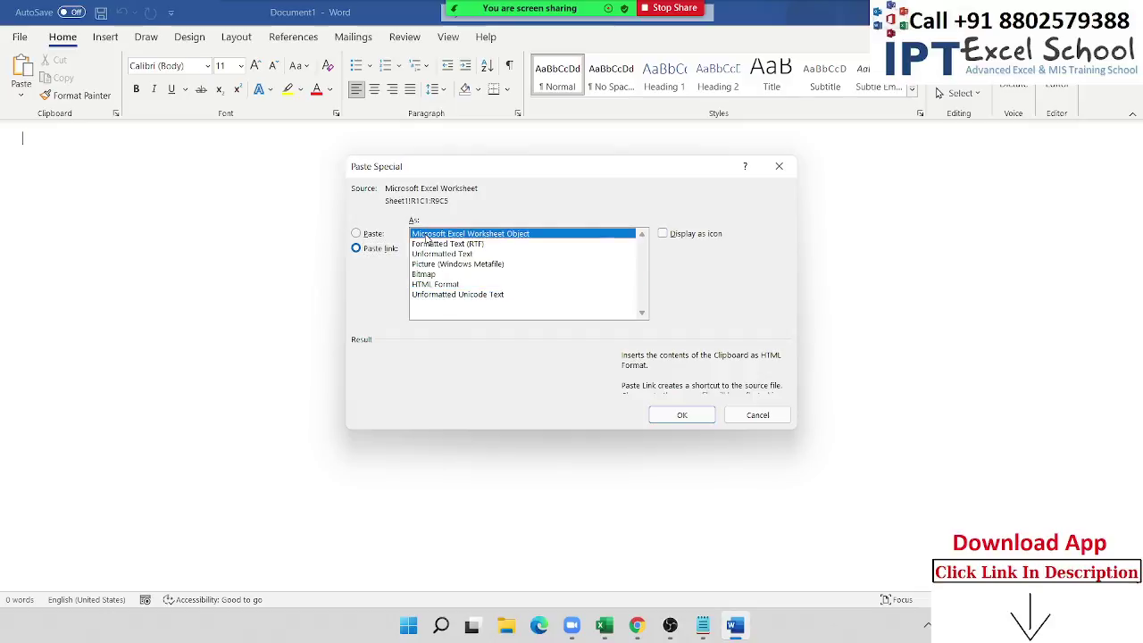
left_click(655, 411)
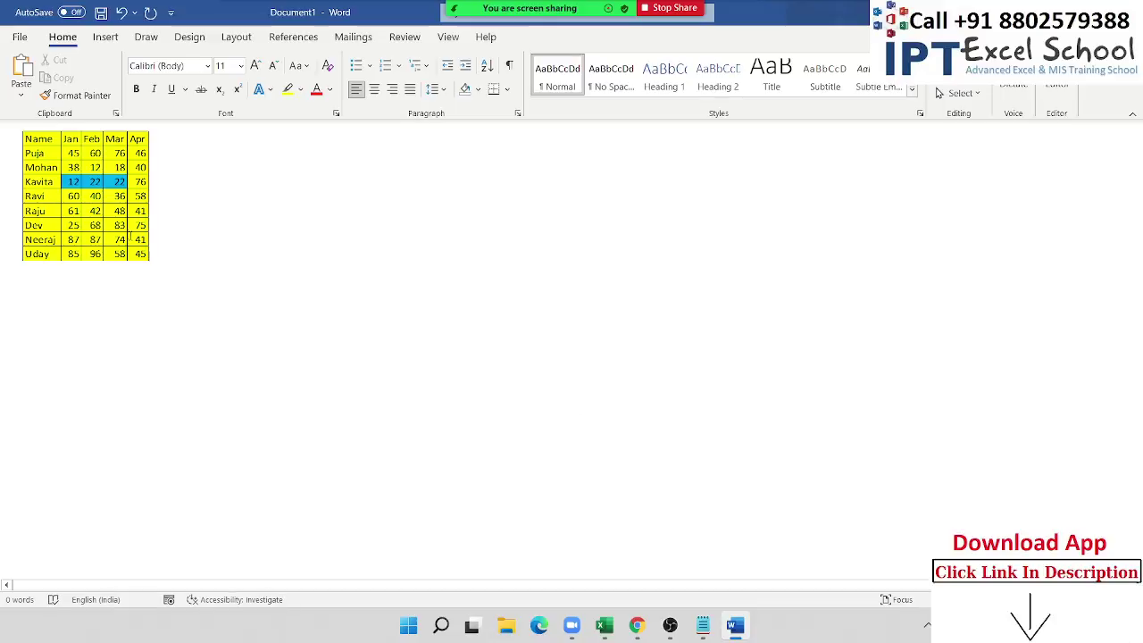
left_click(131, 238)
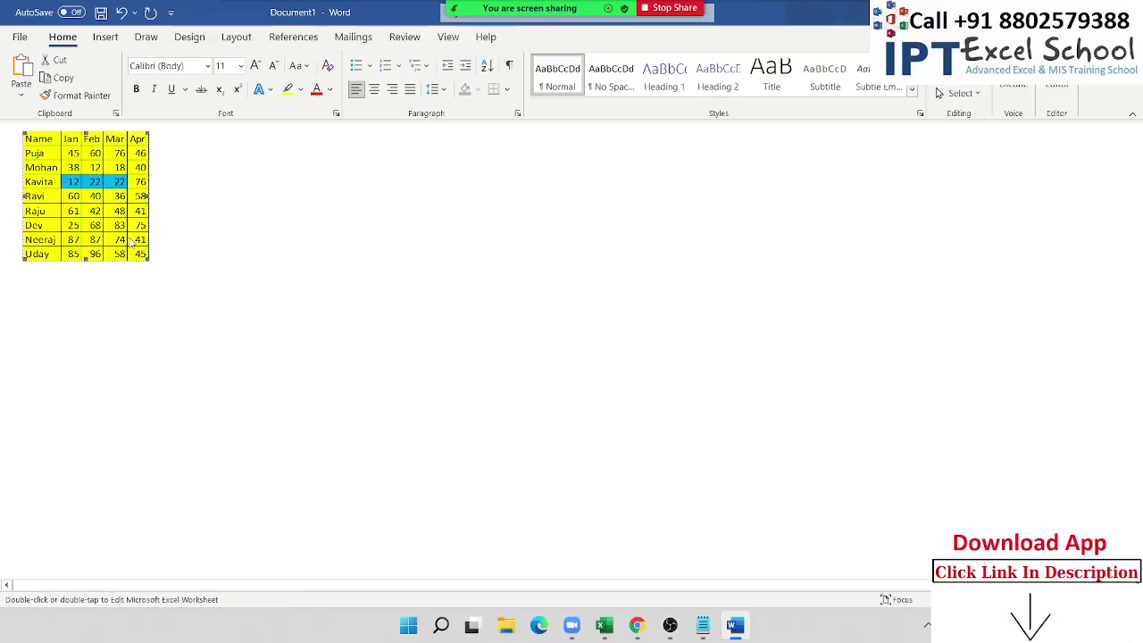
Fill Neeraj's Jan–Mar scores (B8:D8) blue in the source workbook, then return to Word
double_click(130, 240)
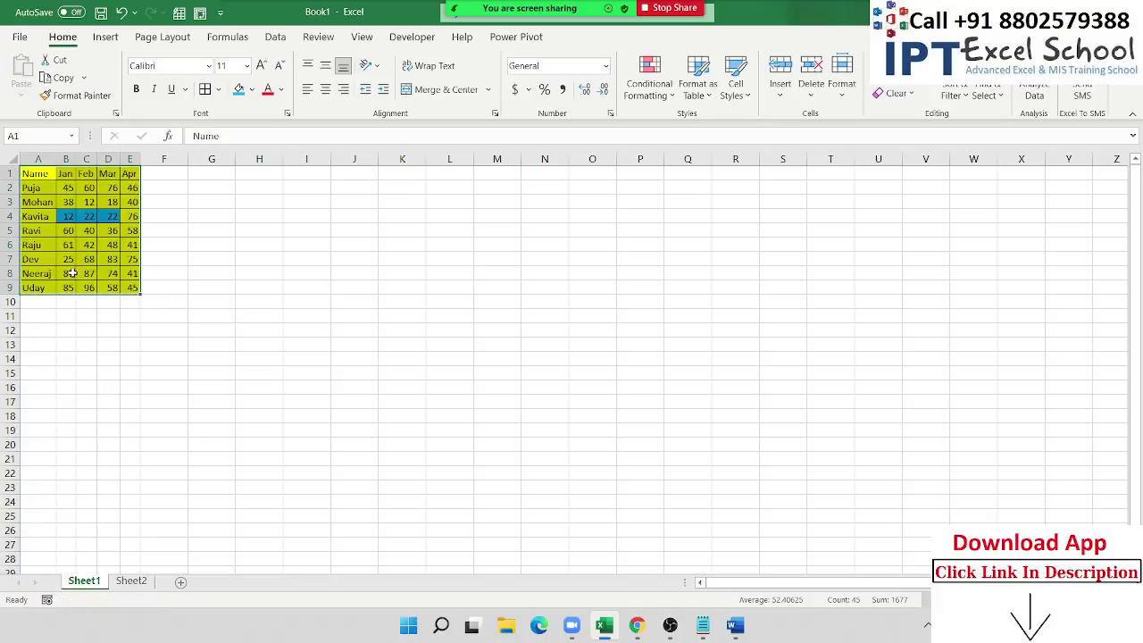
left_click_drag(72, 273, 111, 273)
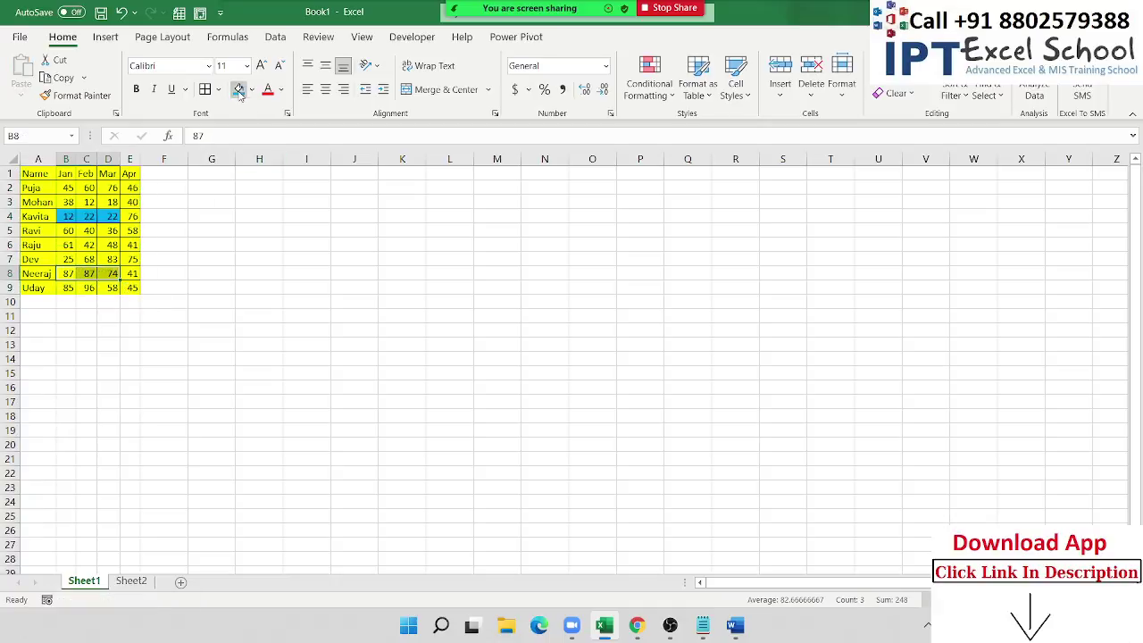
left_click(295, 247)
key("alt+Tab")
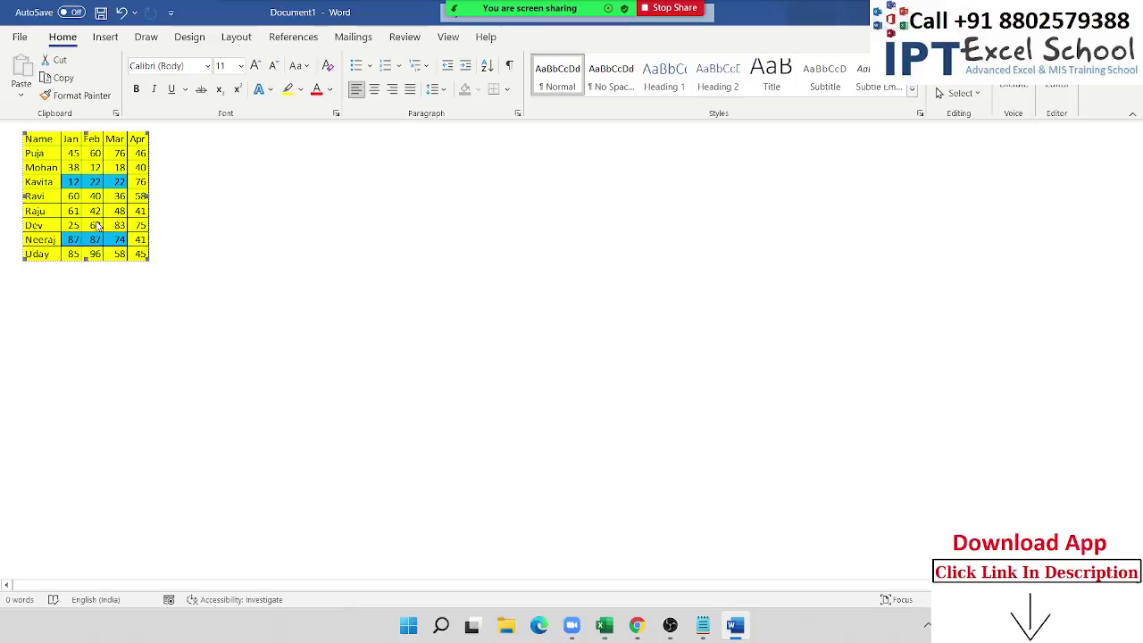
right_click(99, 224)
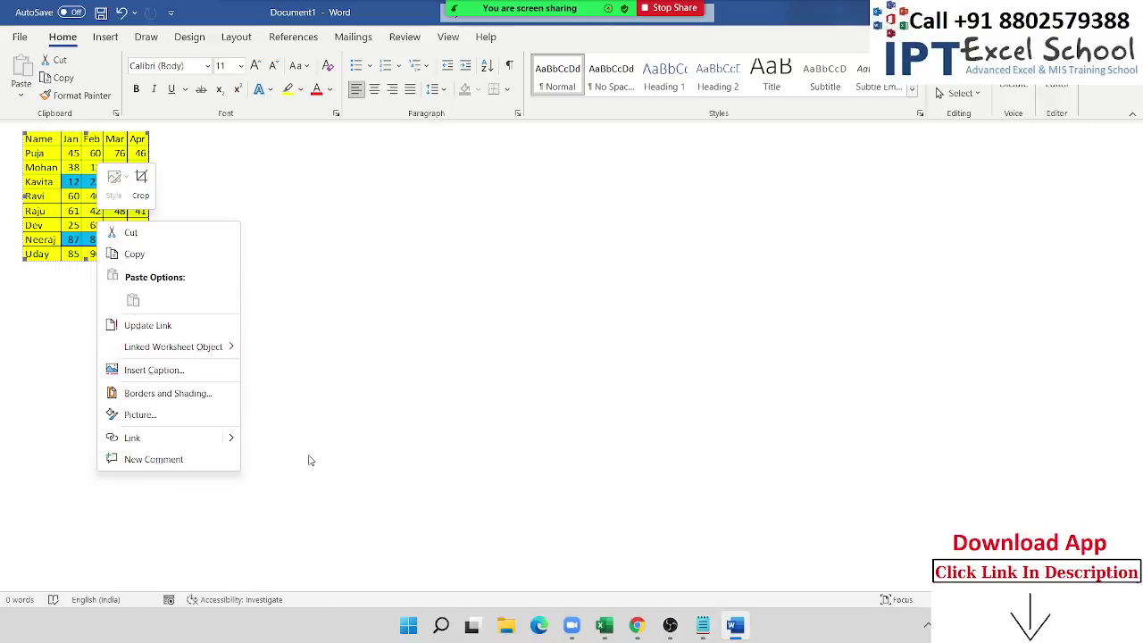
key("Escape")
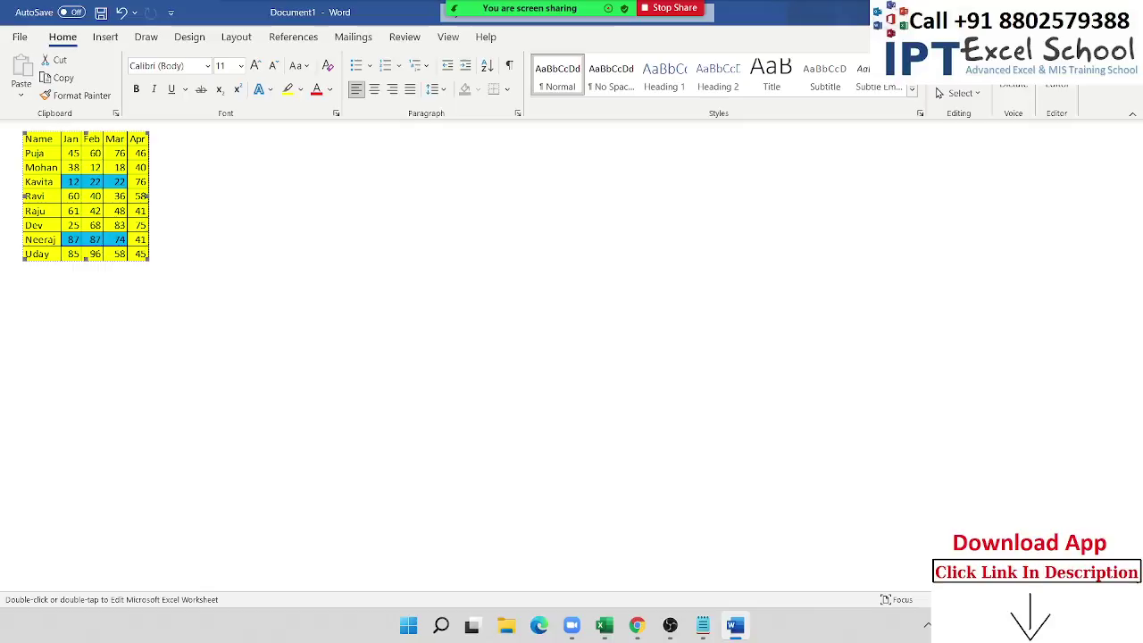
Close the Word document without saving, then launch PowerPoint from a Start menu search
key("ctrl+w")
left_click(629, 392)
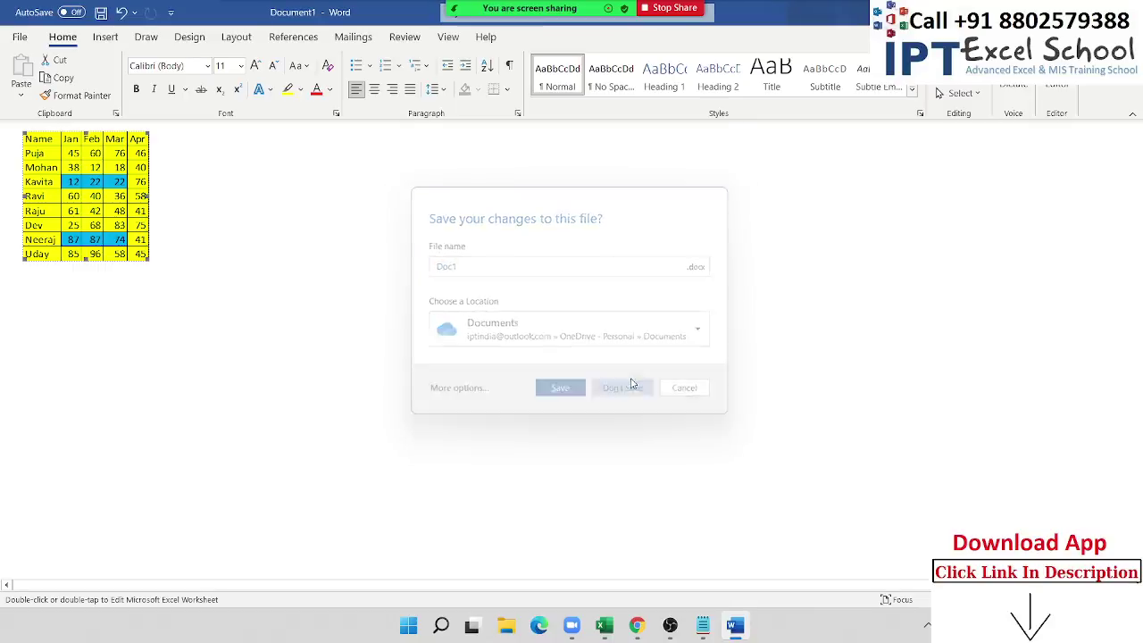
key("super")
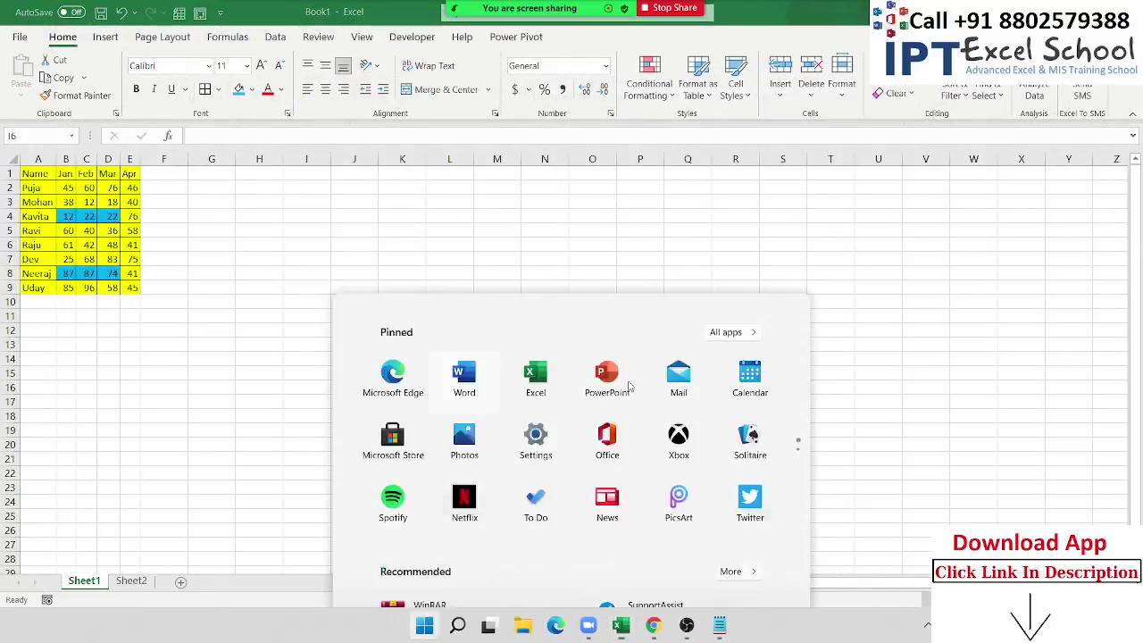
type("o")
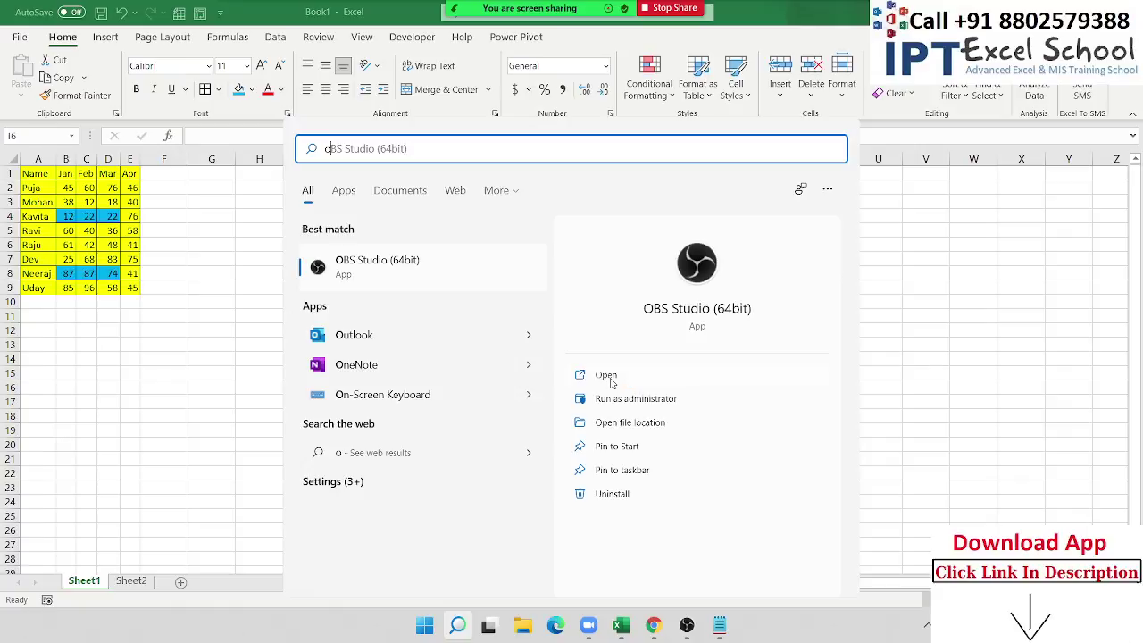
key("BackSpace")
type("p")
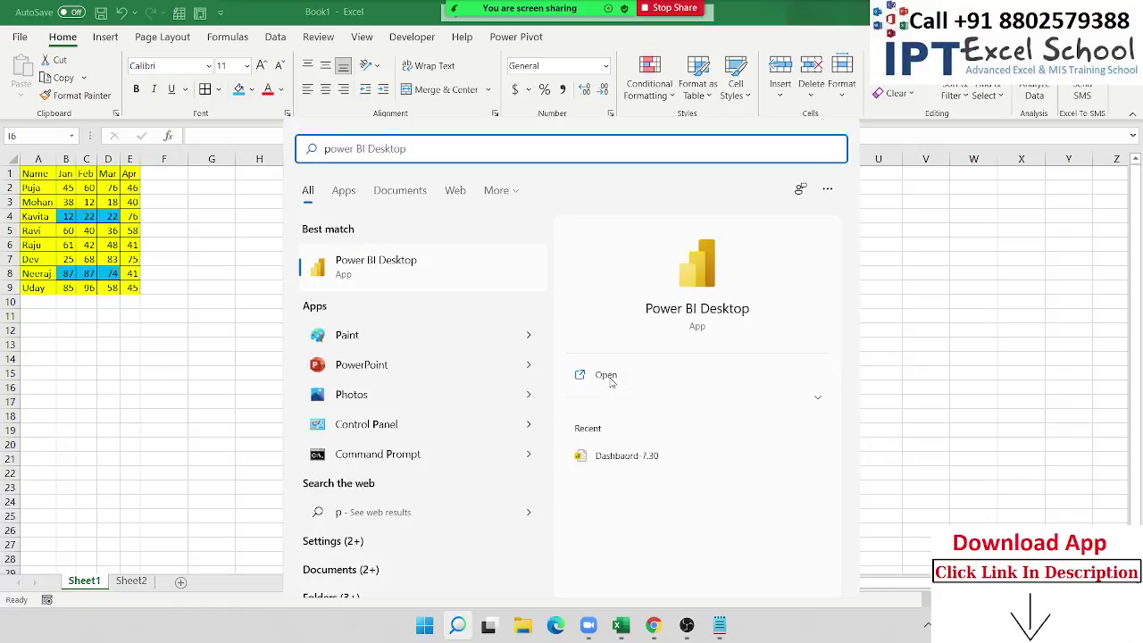
left_click(367, 373)
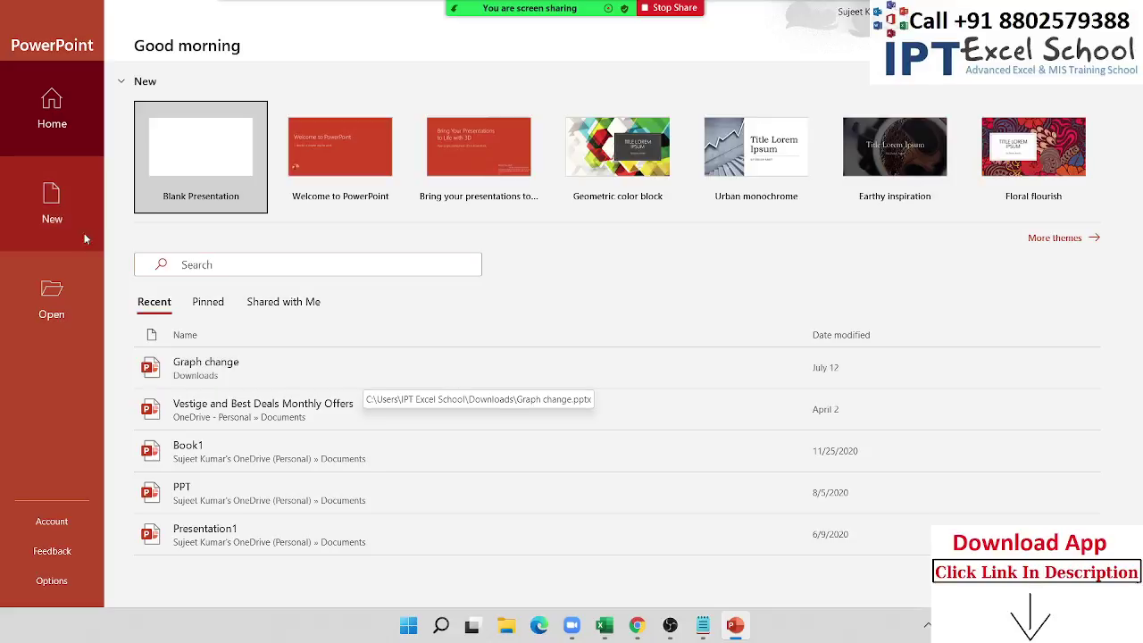
Create a blank presentation and delete the title and subtitle placeholders from the first slide
left_click(206, 154)
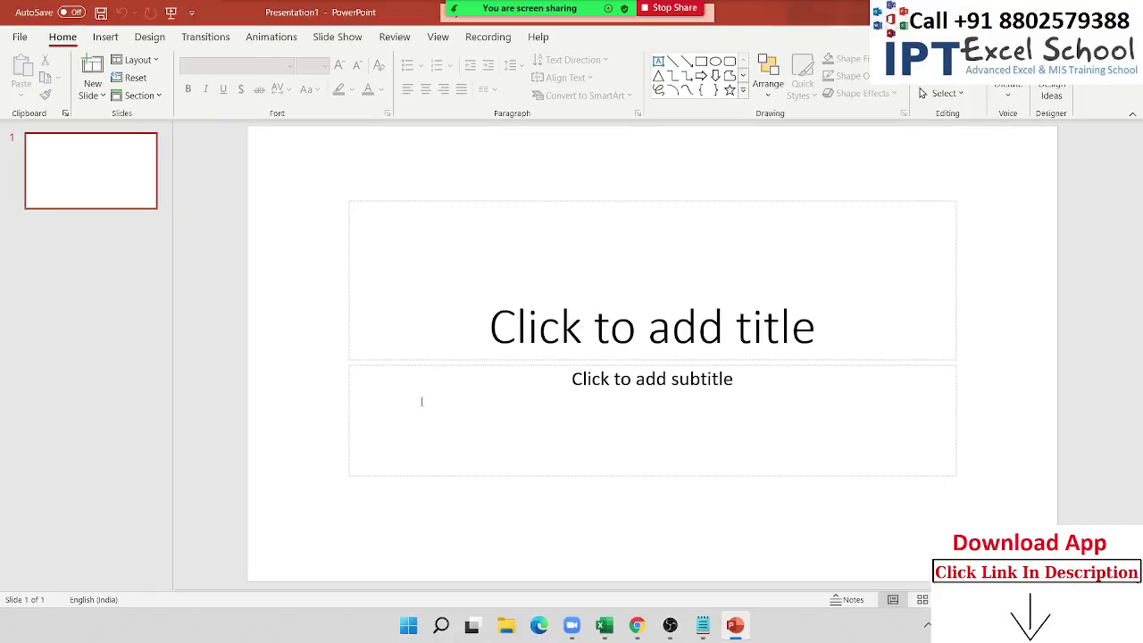
left_click(436, 202)
left_click(429, 199)
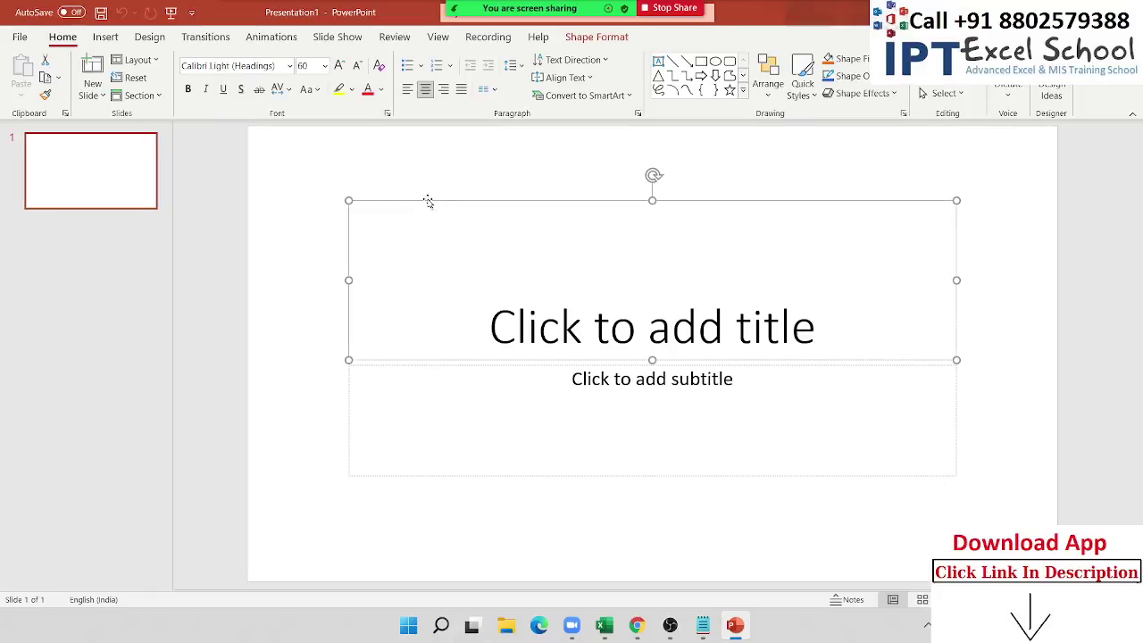
key("Delete")
left_click(459, 365)
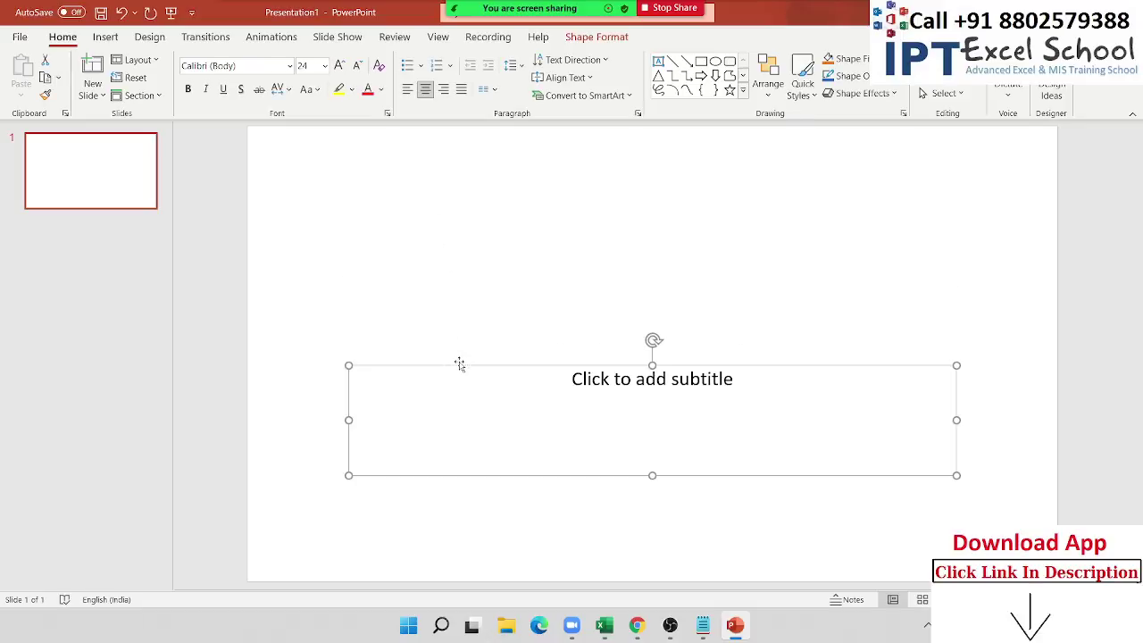
key("Delete")
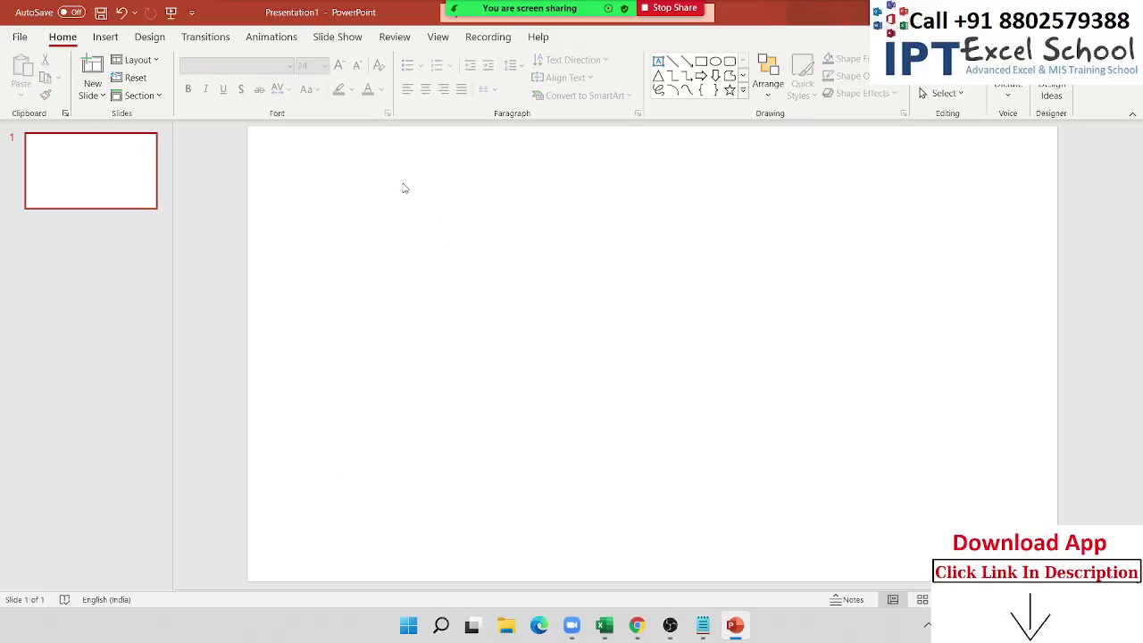
left_click(102, 187)
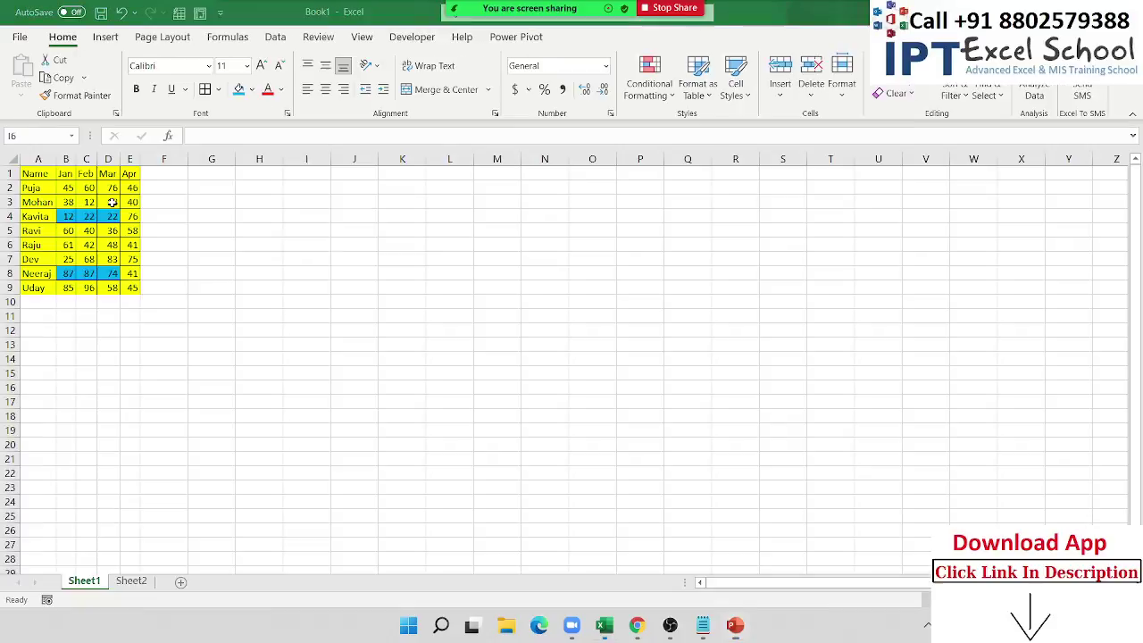
Copy A1:E9 from Excel and paste it onto the slide as a linked worksheet object
key("alt+Tab")
left_click_drag(42, 174, 132, 288)
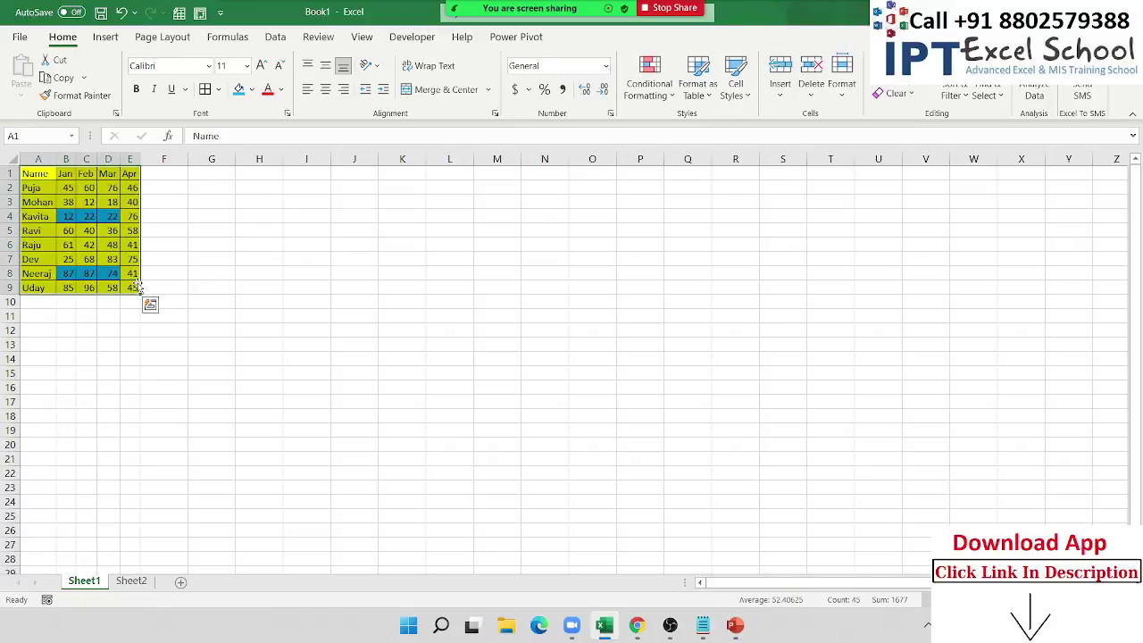
key("ctrl+c")
key("alt+Tab")
left_click(22, 97)
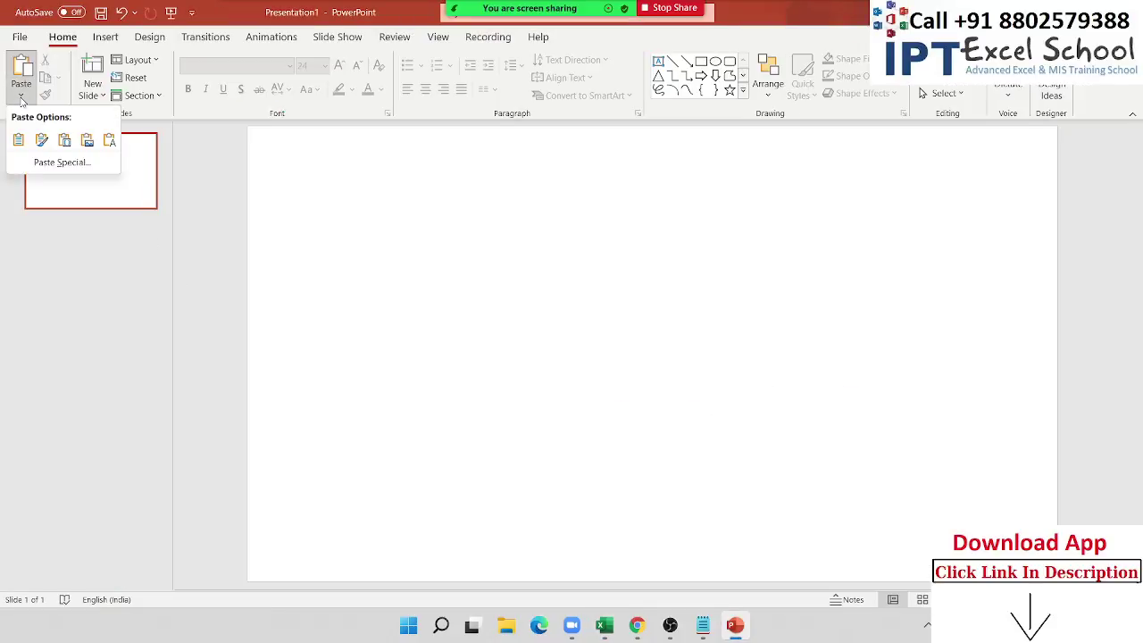
left_click(60, 163)
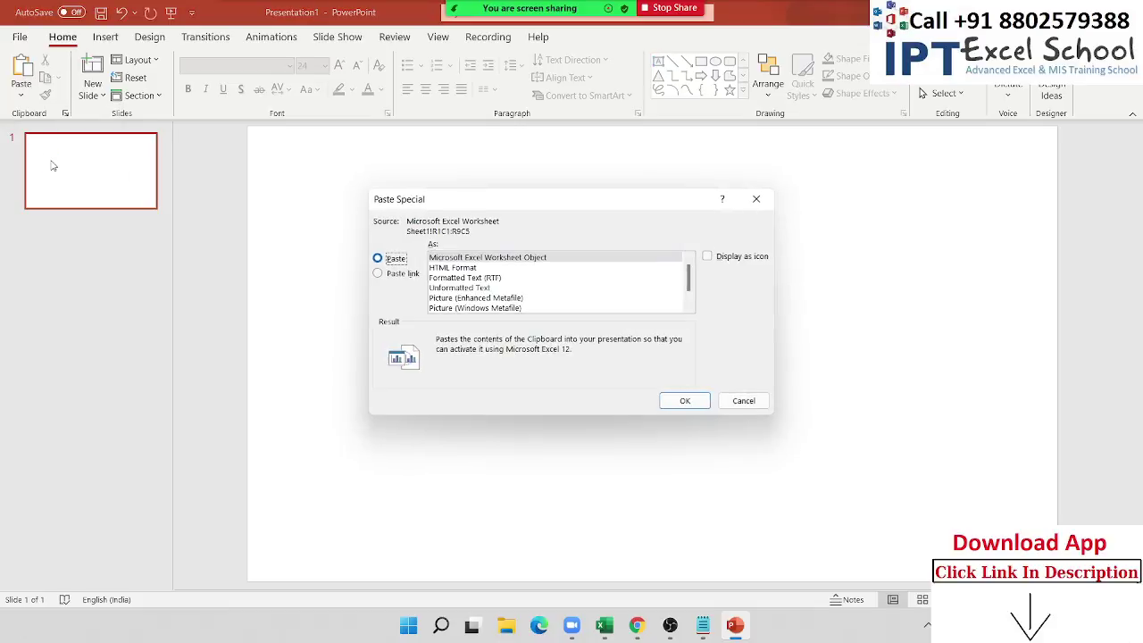
left_click(409, 275)
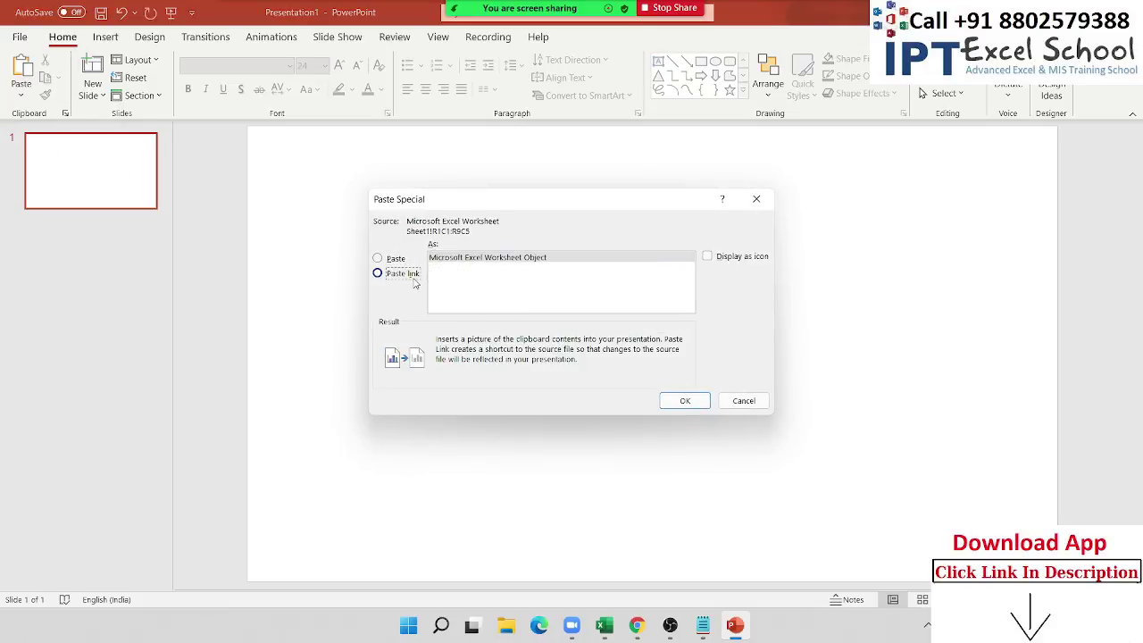
left_click(676, 401)
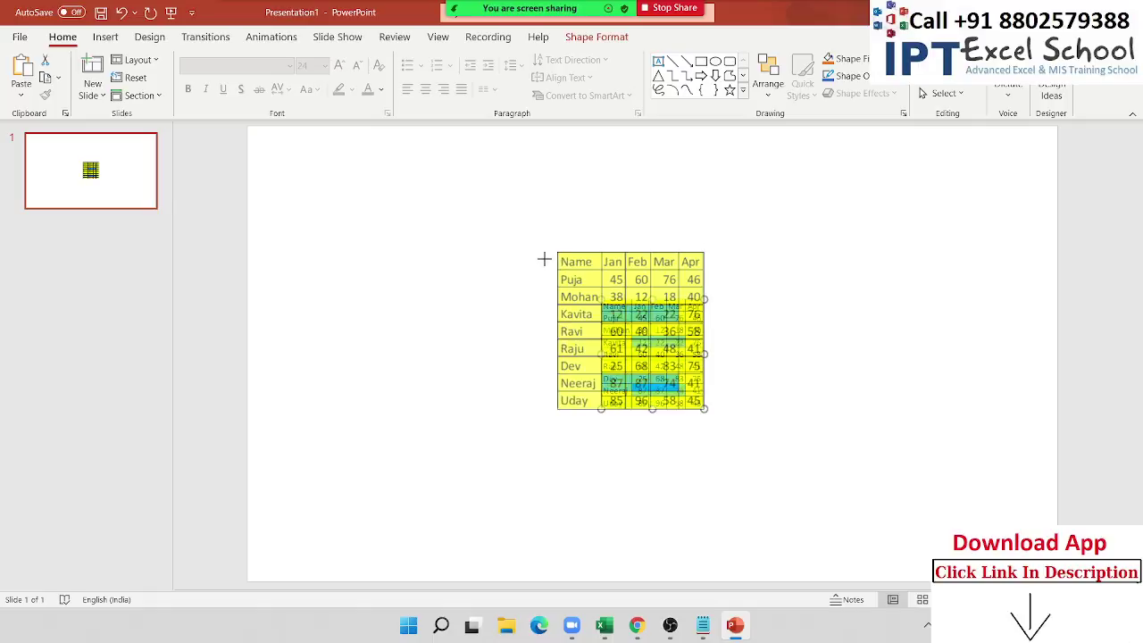
Enlarge the linked table and move it toward the slide centre
left_click_drag(600, 300, 539, 235)
left_click_drag(633, 279, 551, 303)
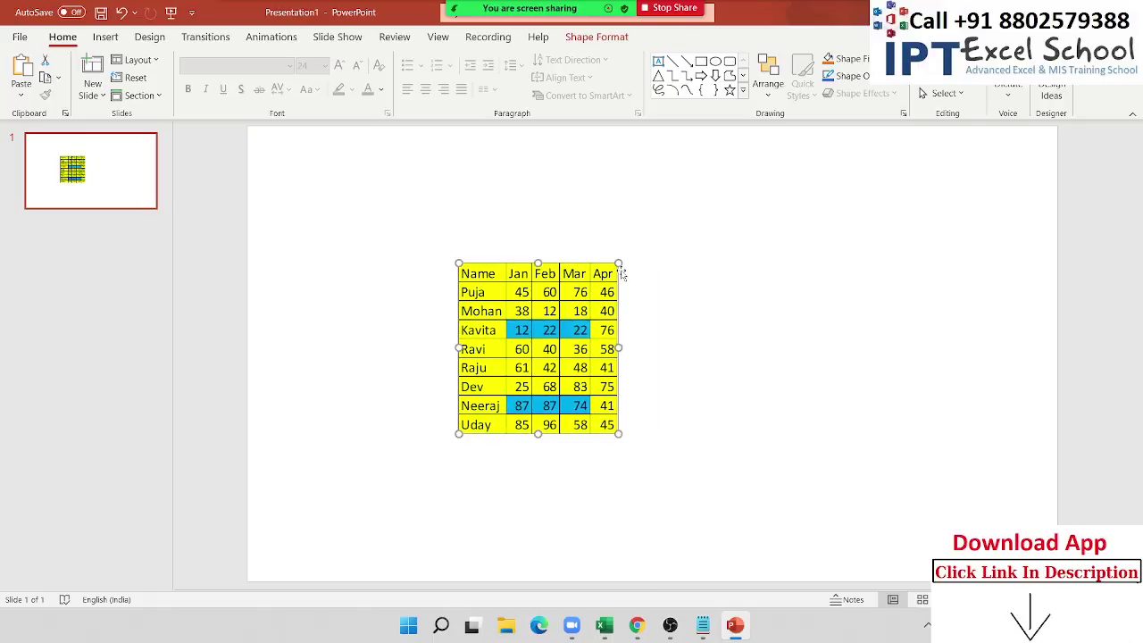
left_click_drag(620, 258, 653, 227)
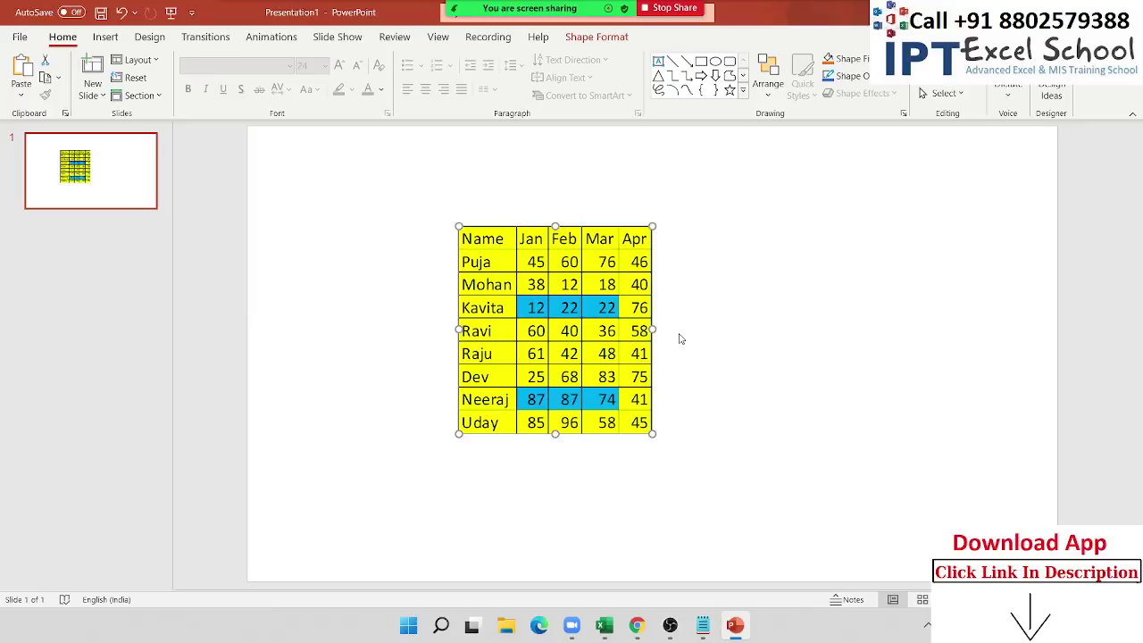
Reselect the linked table and clear the range selection in Excel before returning to the slide
left_click(766, 329)
left_click(616, 305)
key("alt+Tab")
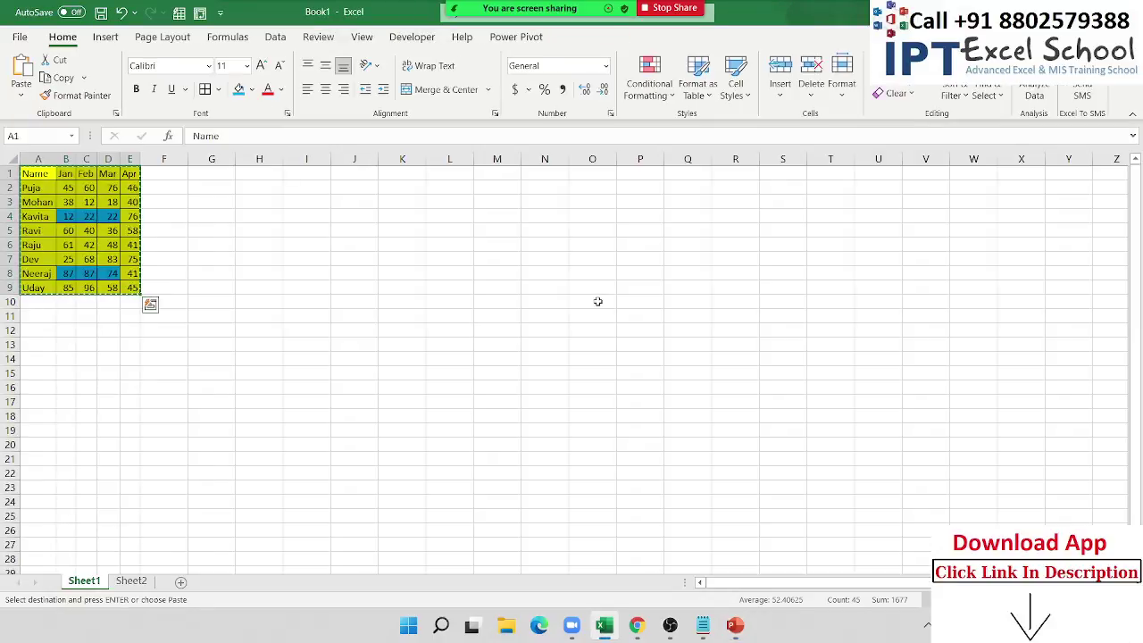
left_click(32, 233)
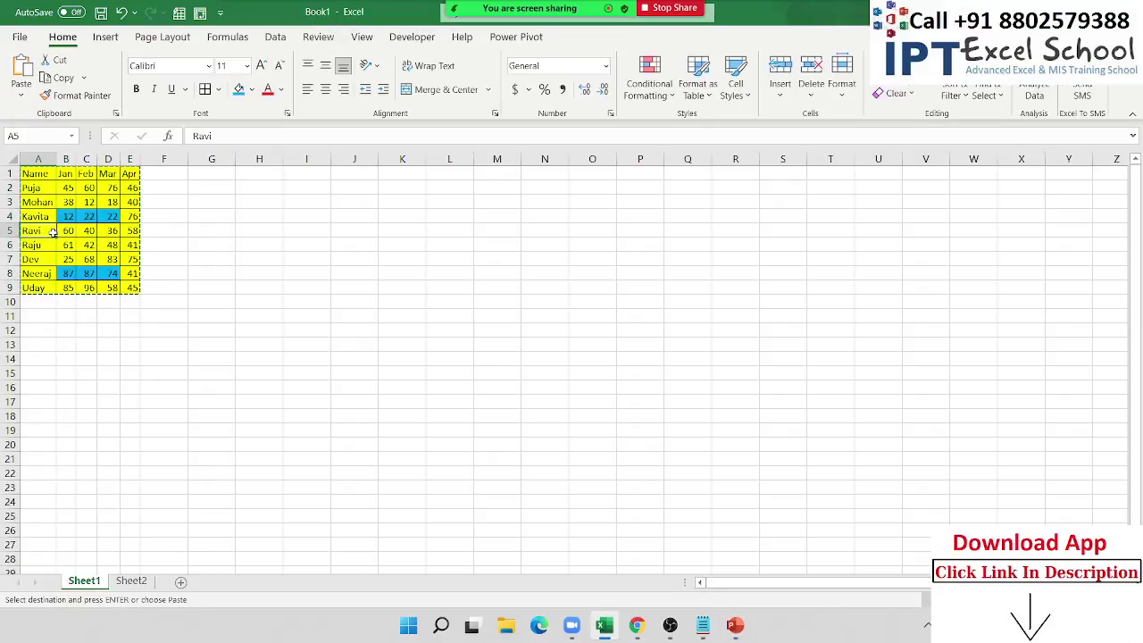
left_click(733, 627)
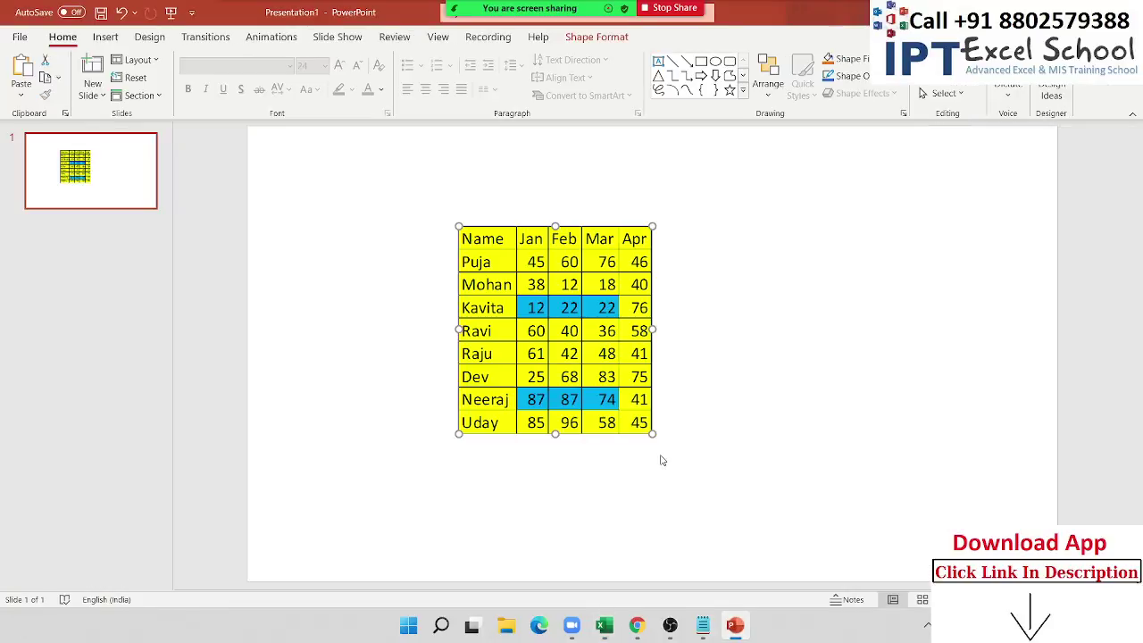
Open the table's source workbook via Linked Worksheet Object > Open
right_click(636, 402)
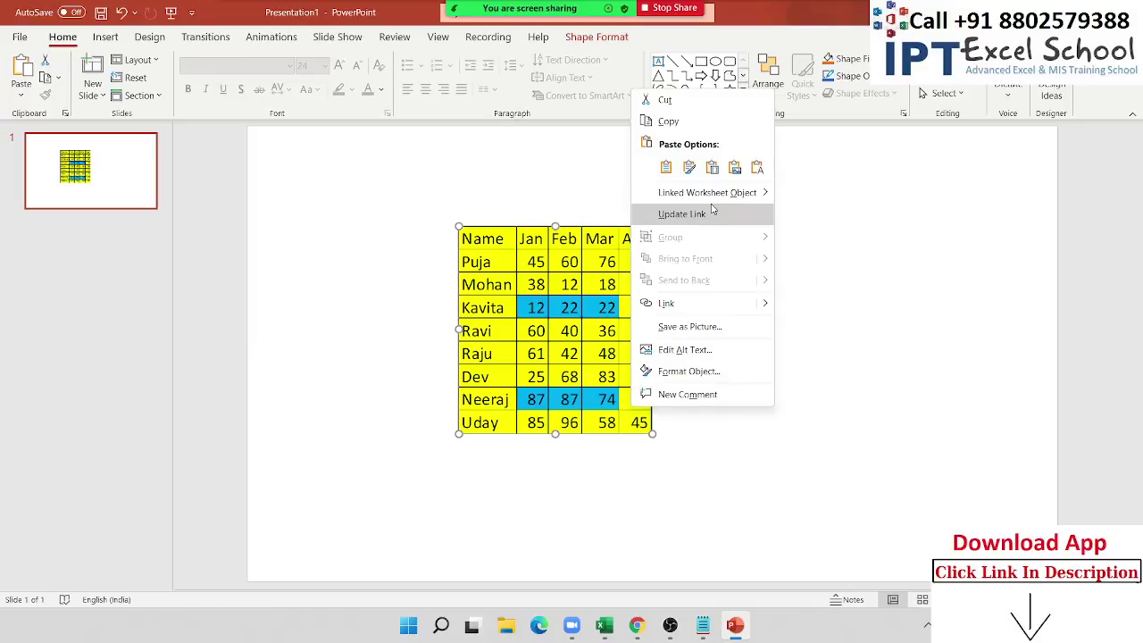
mouse_move(727, 201)
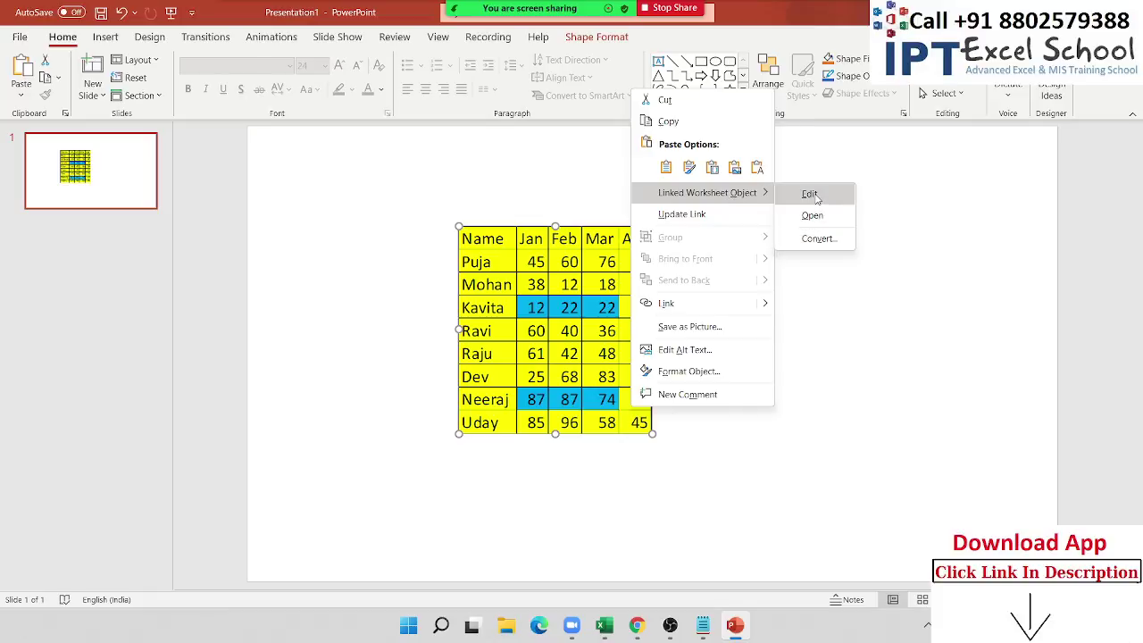
left_click(811, 222)
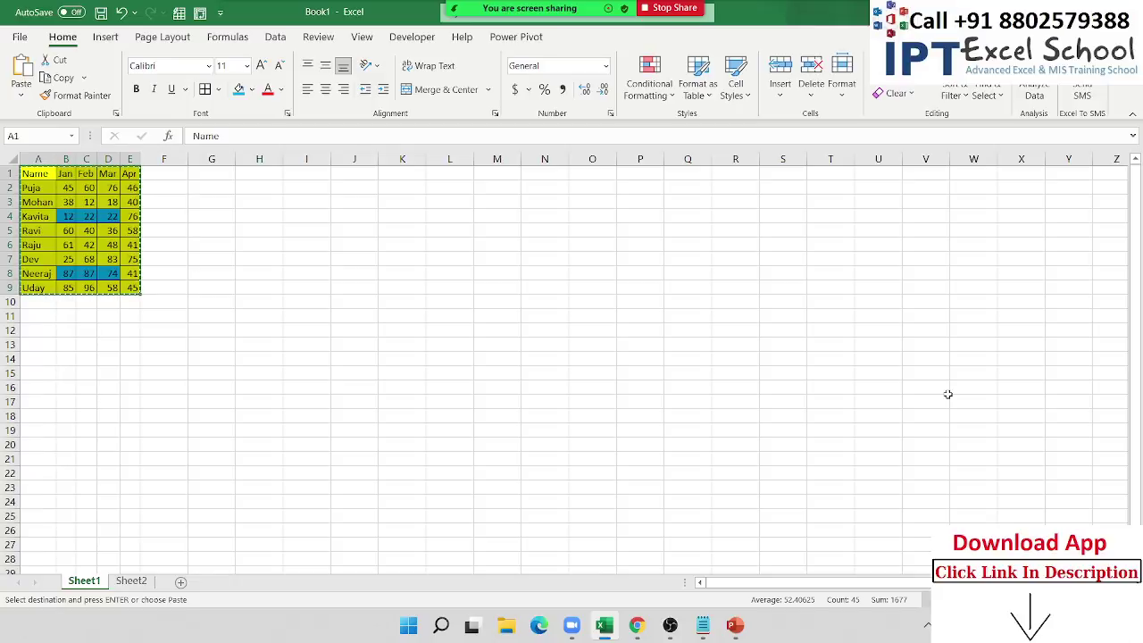
Launch Outlook from the Start menu search and connect the Outlook.com mail account
key("super")
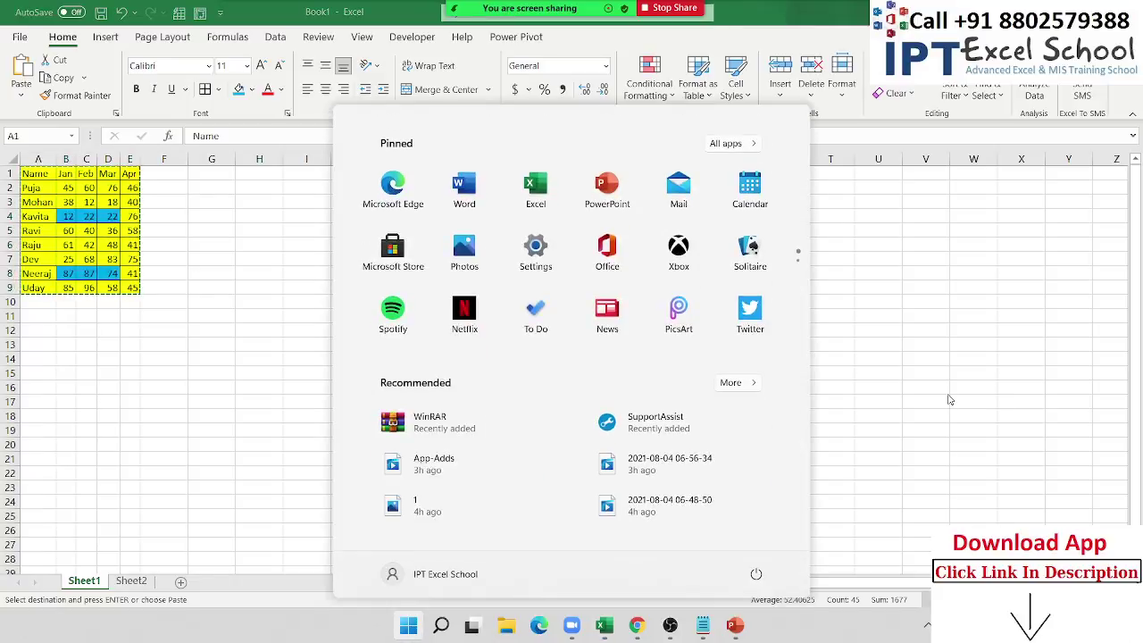
type("out")
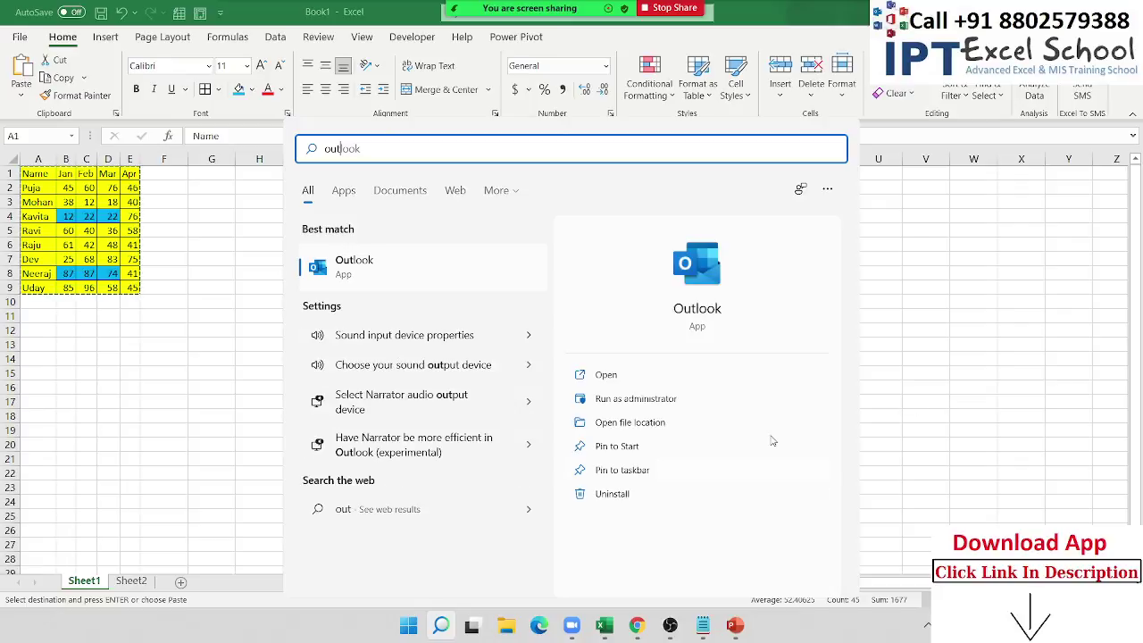
left_click(699, 273)
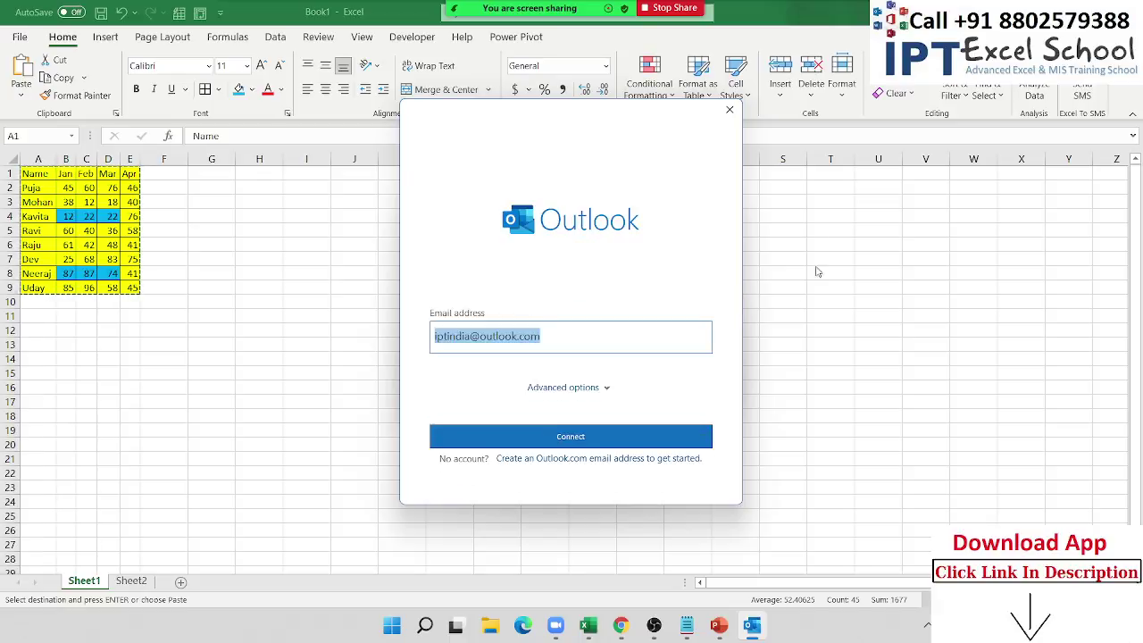
left_click(674, 437)
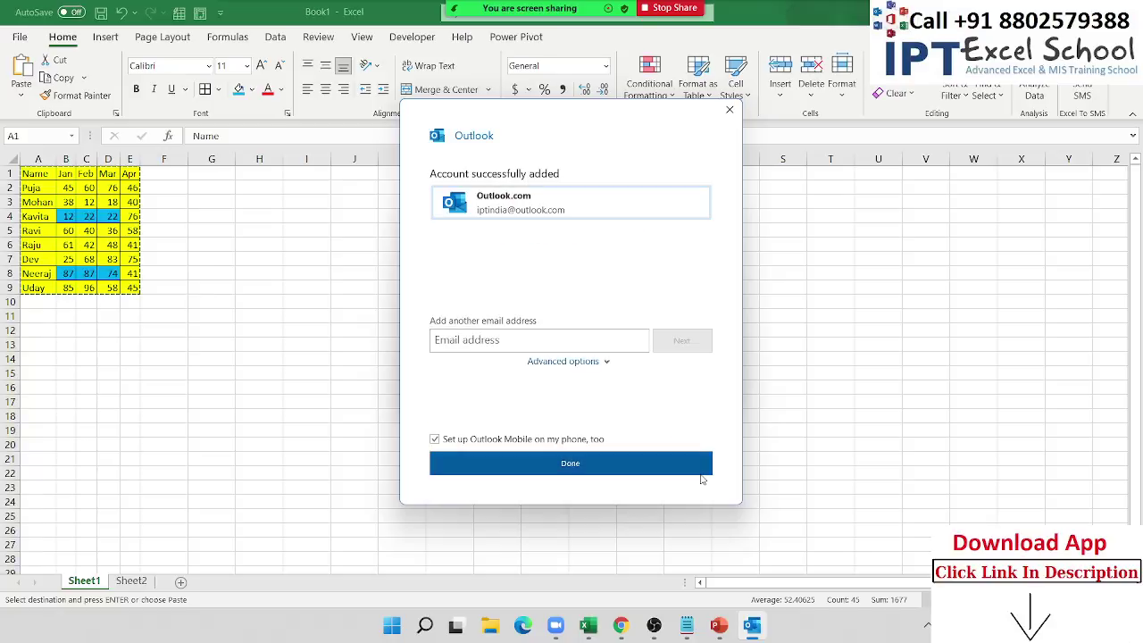
left_click(639, 465)
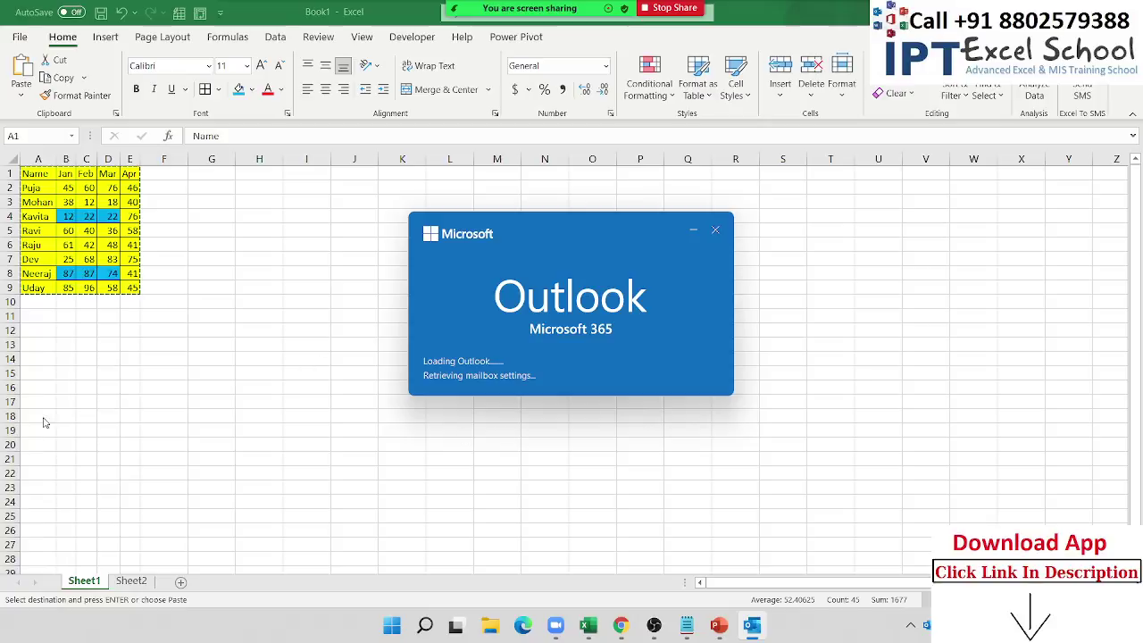
Fill I9 blue, then copy its fill with Format Painter onto L5, N14, Q7 and I14
left_click(296, 283)
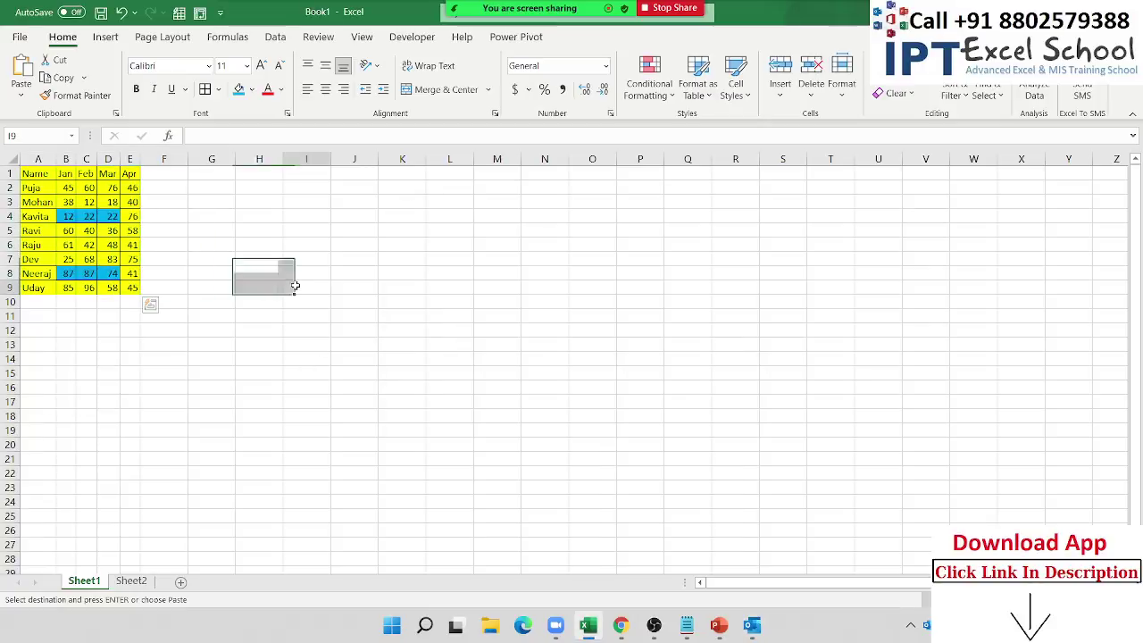
left_click(239, 89)
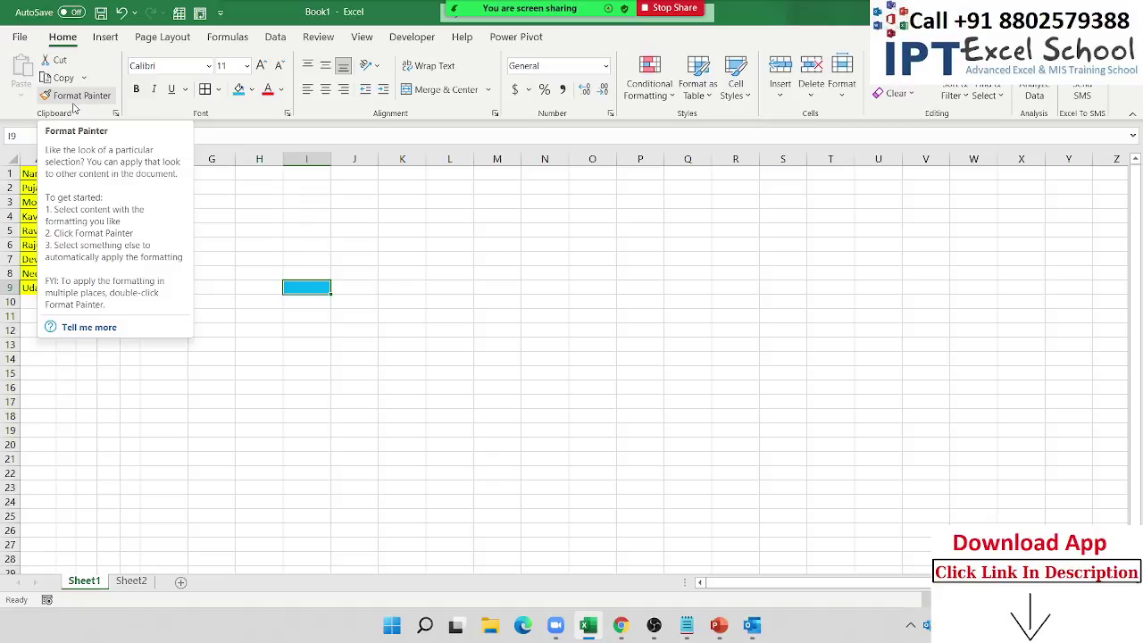
left_click(76, 100)
left_click(450, 230)
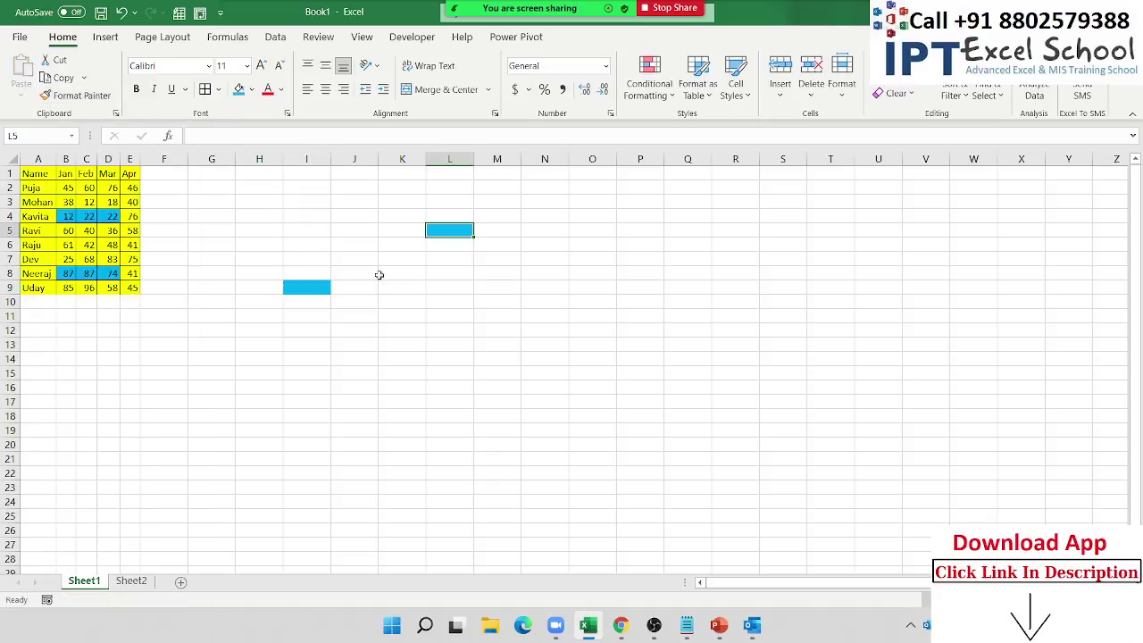
left_click(317, 287)
left_click(75, 96)
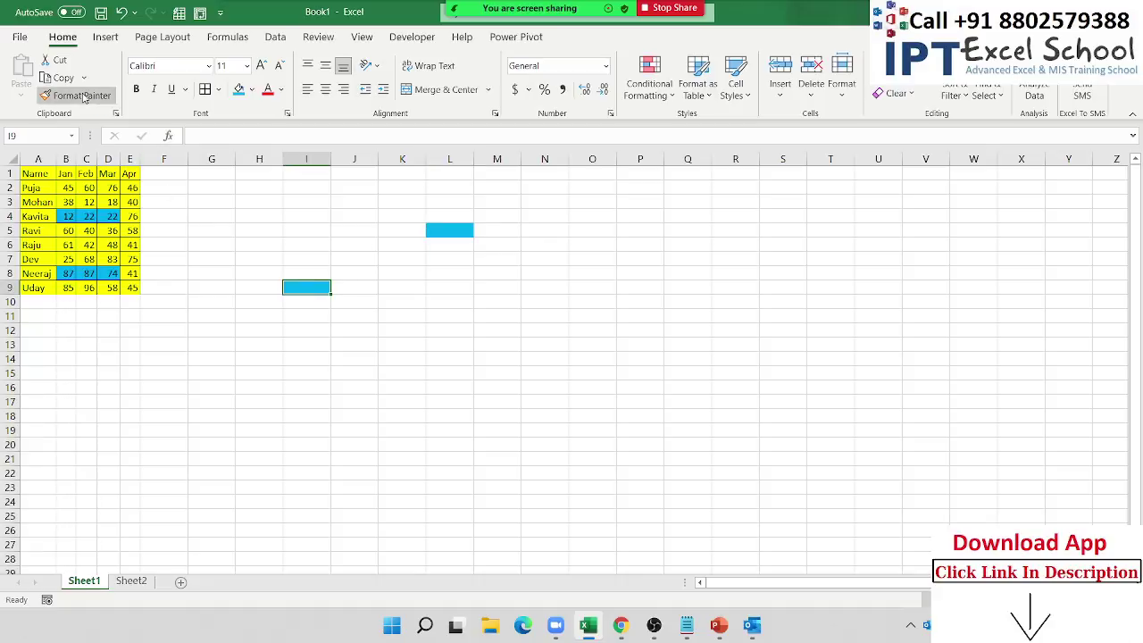
left_click(544, 358)
left_click(306, 287)
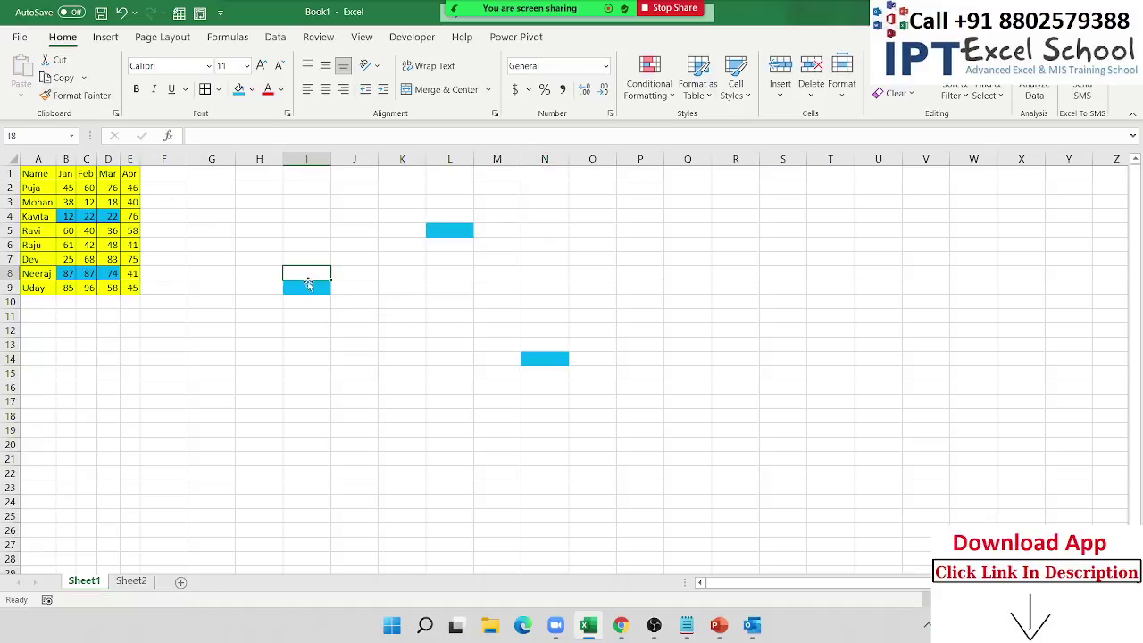
left_click(75, 96)
left_click(688, 258)
left_click(76, 95)
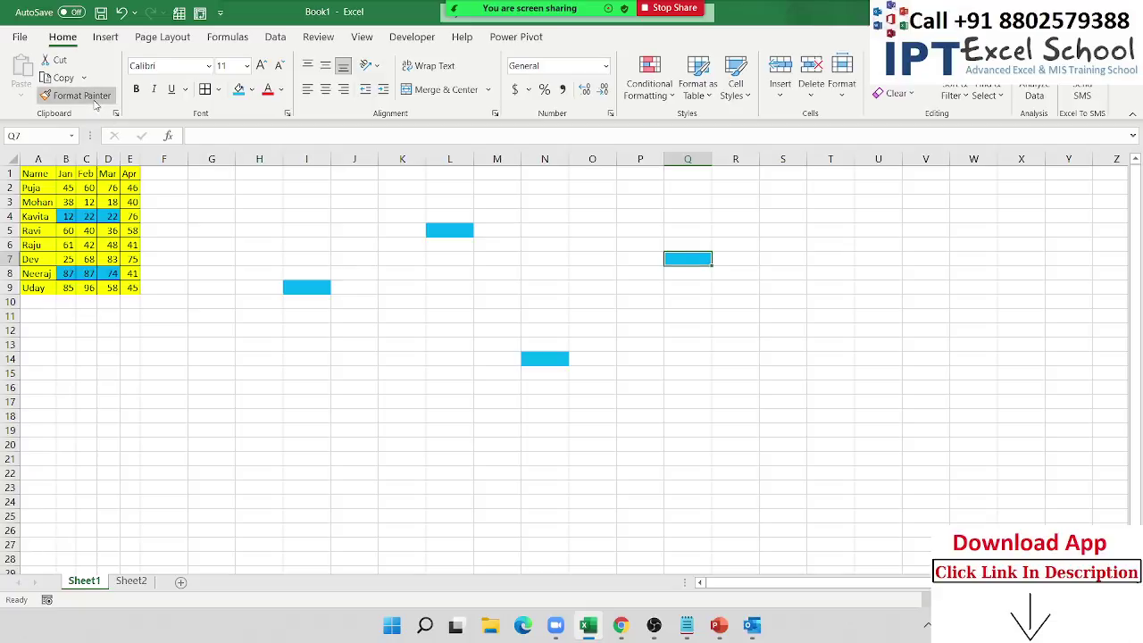
left_click(306, 359)
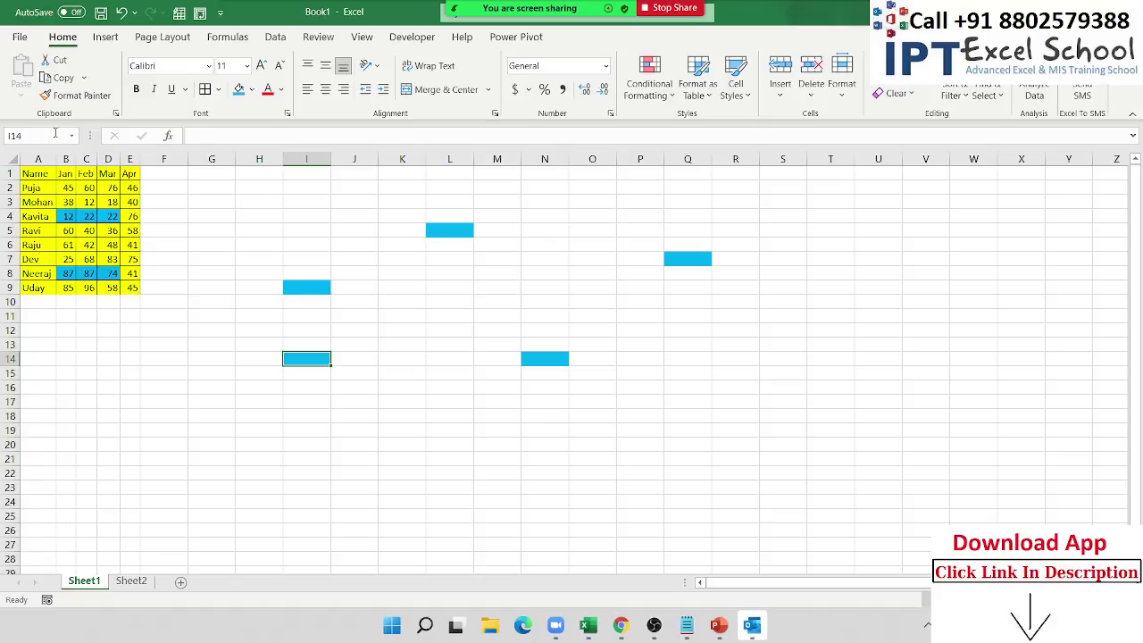
Paint the blue fill onto M20, R20, T16, U9 and S4
left_click(76, 95)
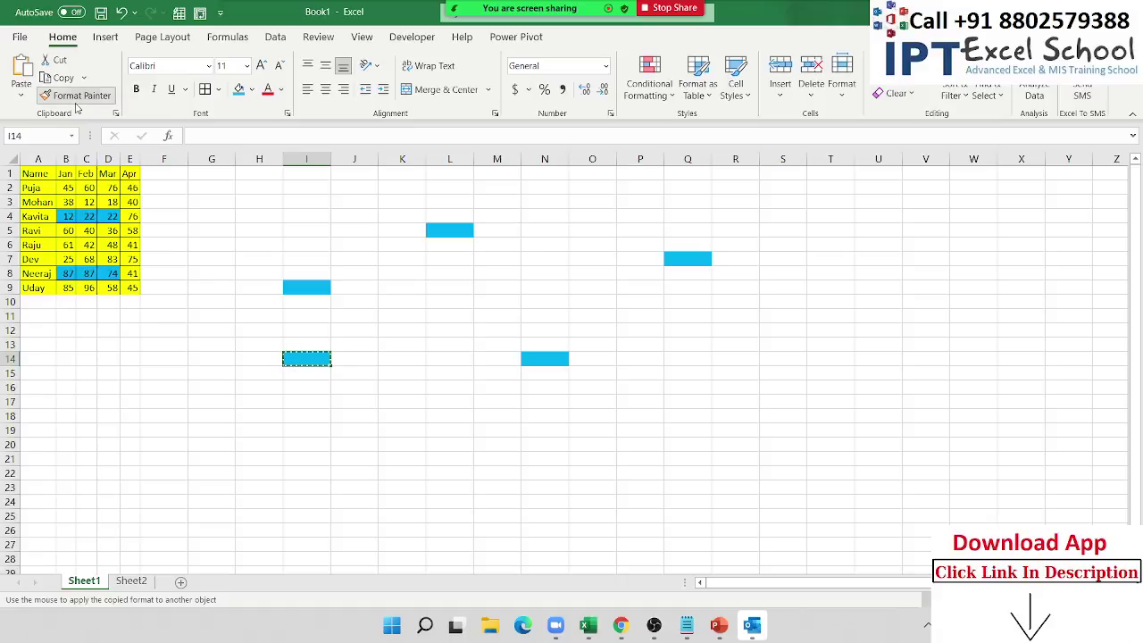
left_click(493, 441)
left_click(735, 443)
left_click(831, 387)
left_click(878, 287)
left_click(783, 217)
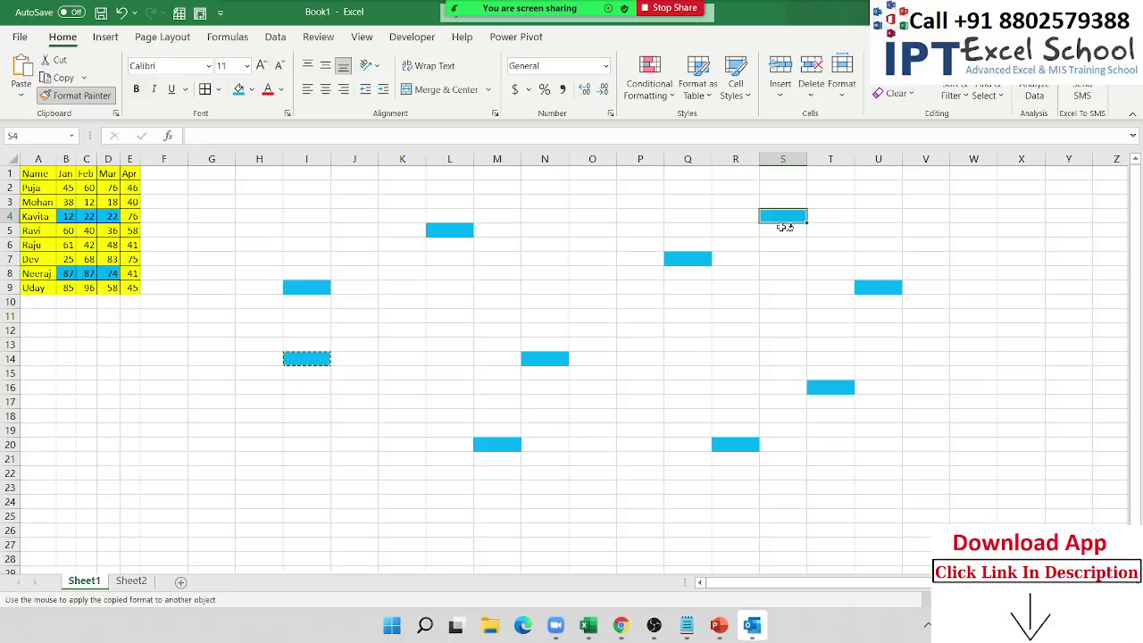
Paint the blue fill onto M10, L13, K18, I22:J22, H17, G12, G9, G7, G6, I4, K4:K7 and O9
left_click(489, 302)
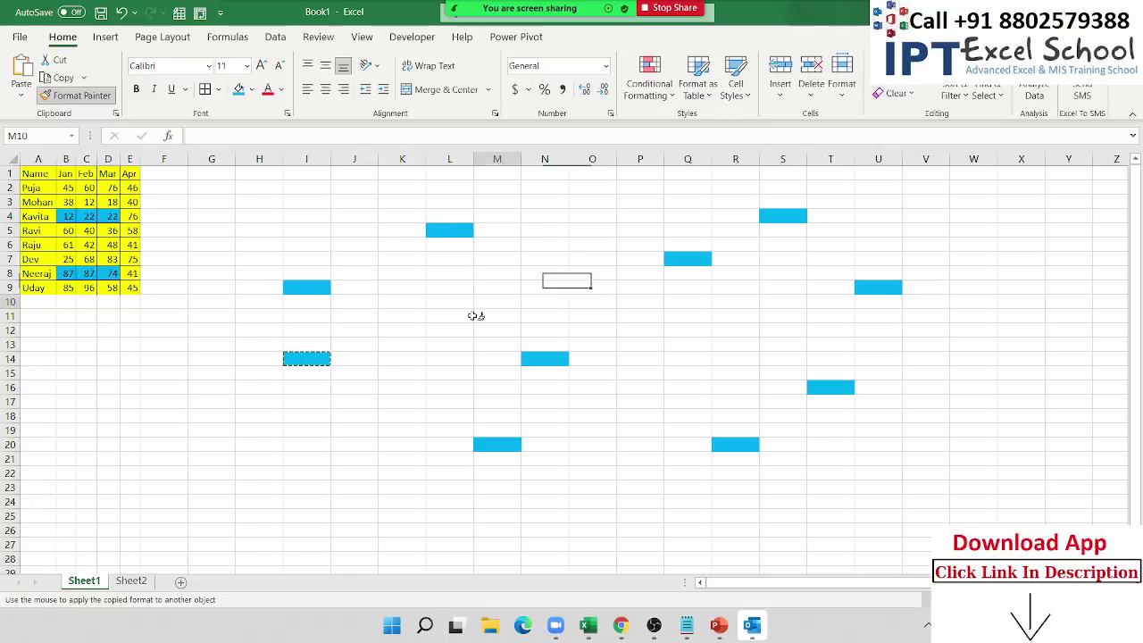
left_click(449, 344)
left_click(402, 416)
left_click(349, 473)
left_click_drag(349, 473, 325, 481)
left_click(259, 402)
left_click(212, 330)
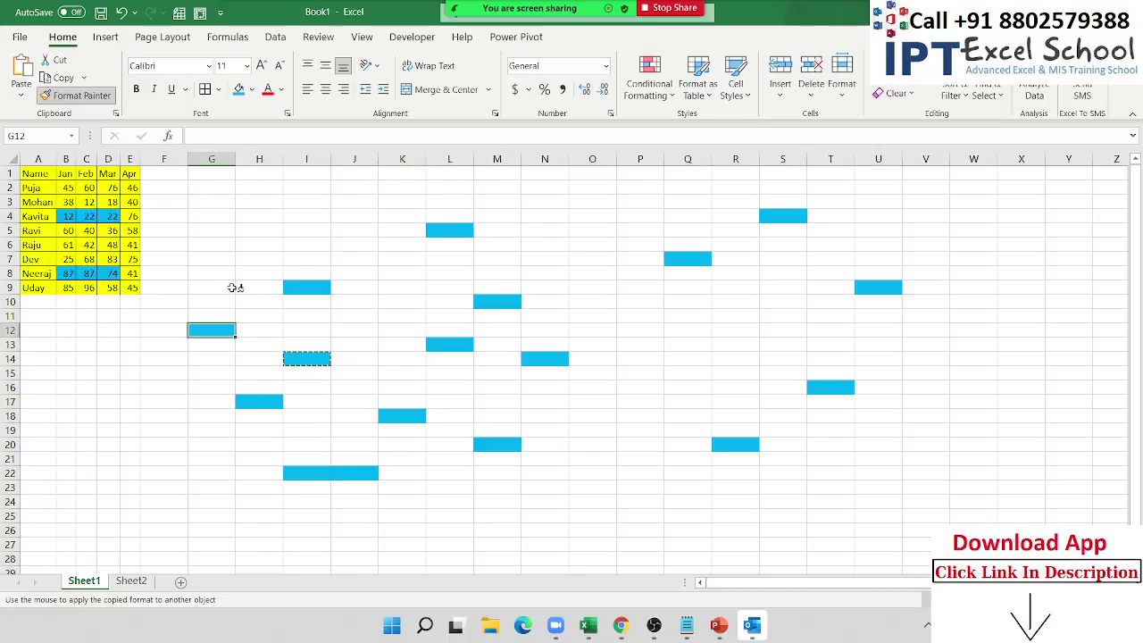
left_click(212, 287)
left_click(212, 258)
left_click(212, 244)
left_click(307, 215)
left_click_drag(402, 215, 402, 315)
left_click(589, 286)
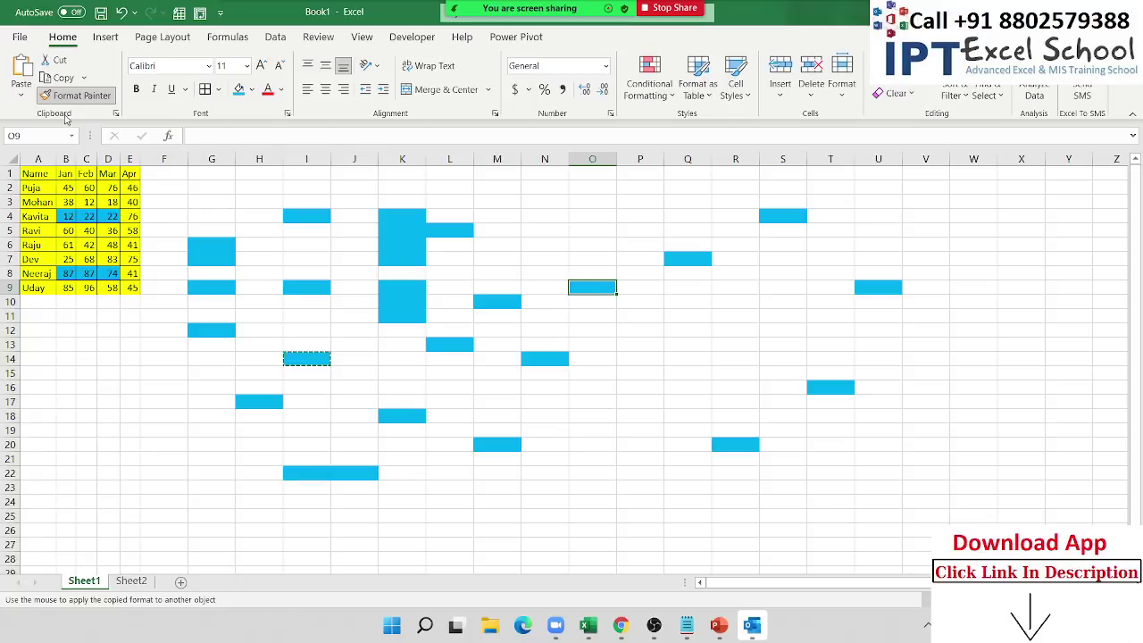
Turn off Format Painter, then copy the blue fill once more onto G12
left_click(69, 96)
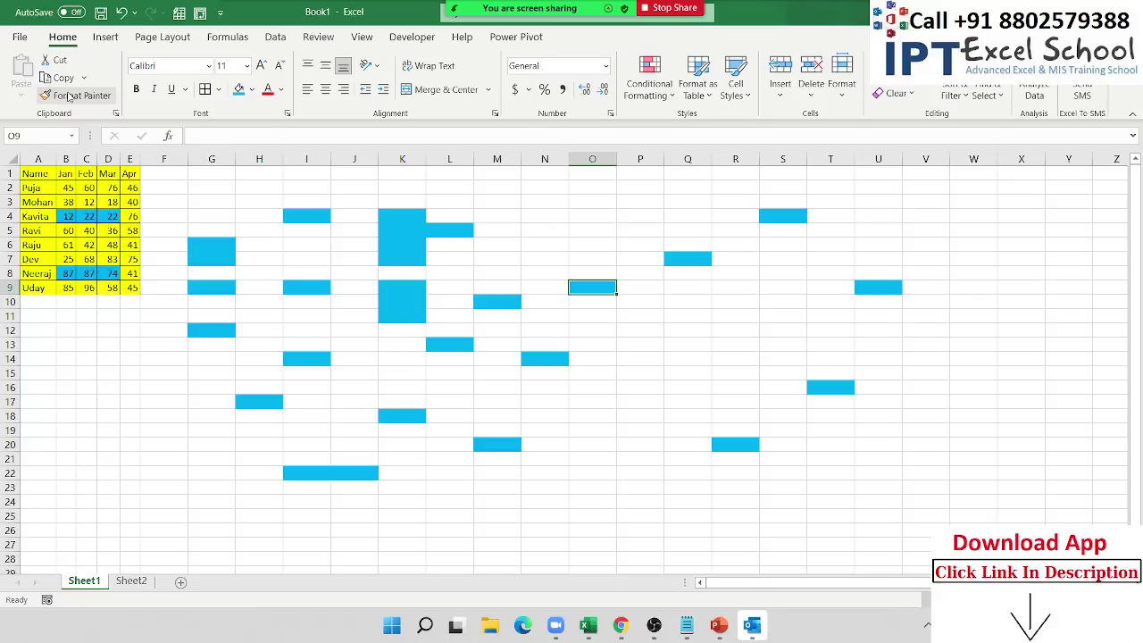
left_click(68, 96)
left_click(215, 327)
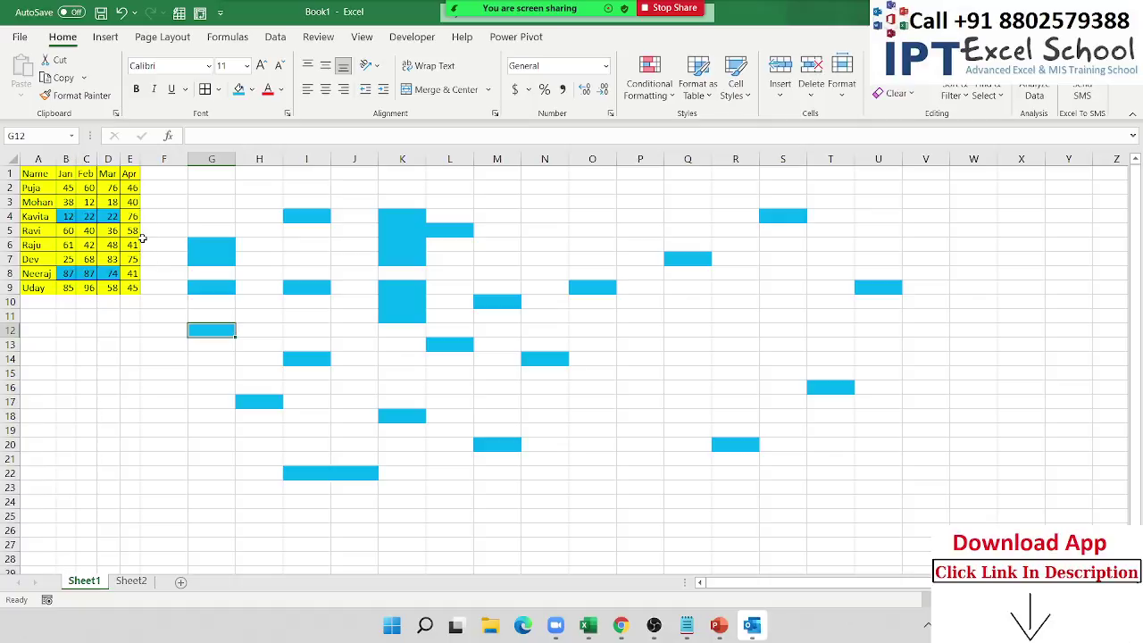
In a new workbook, enter the header Name and fill names down A2:A16 starting from Puja
key("ctrl+n")
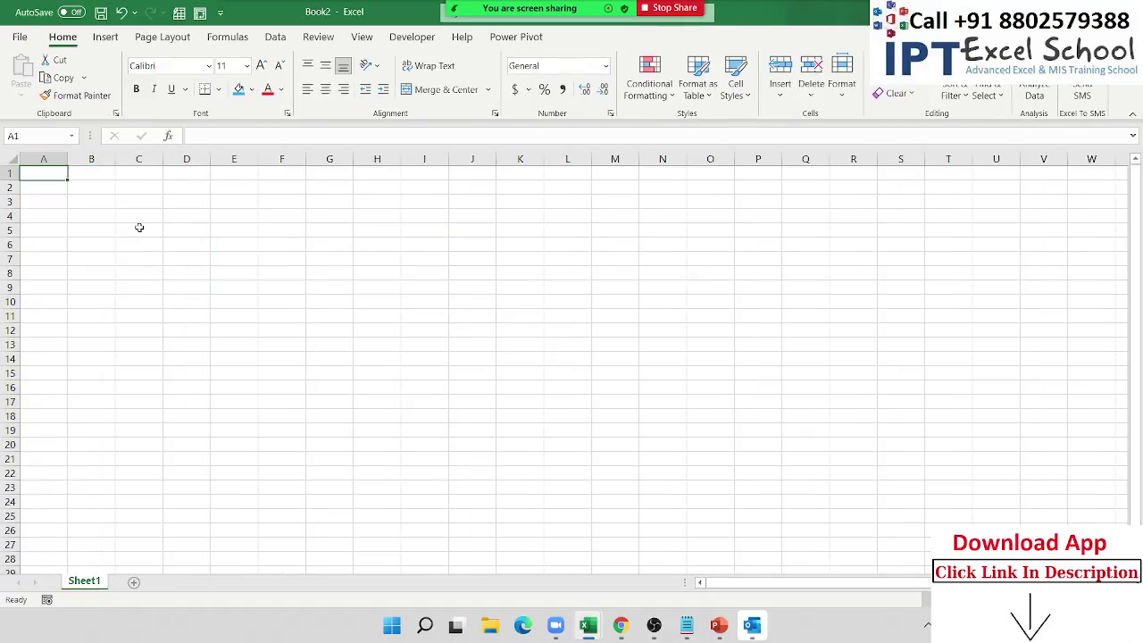
type("Name")
key("Return")
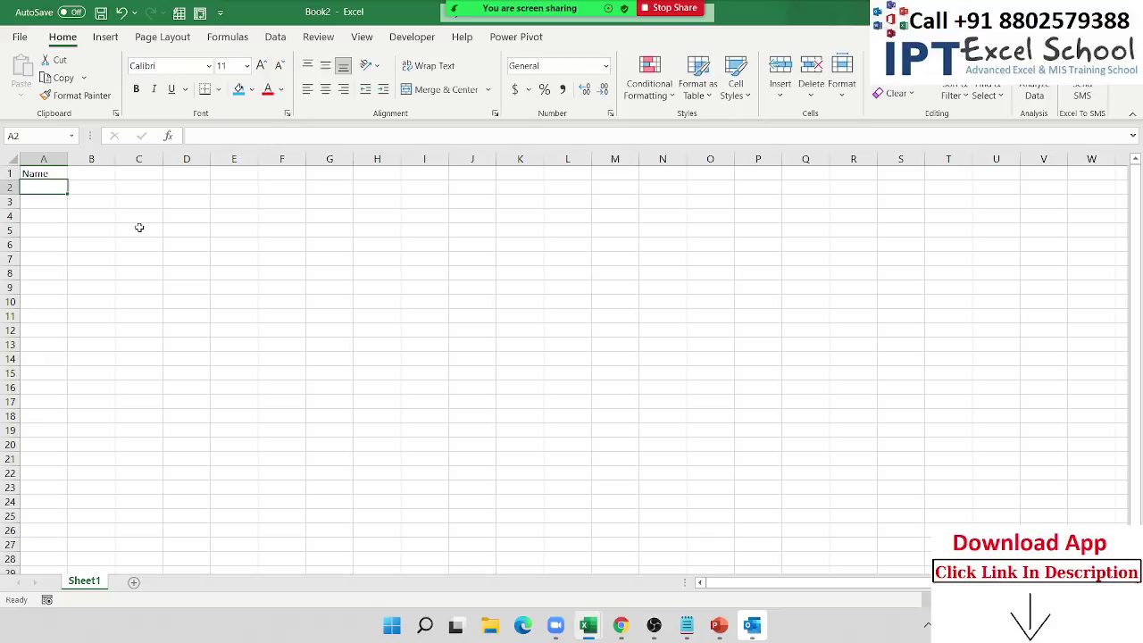
type("Puja")
key("Return")
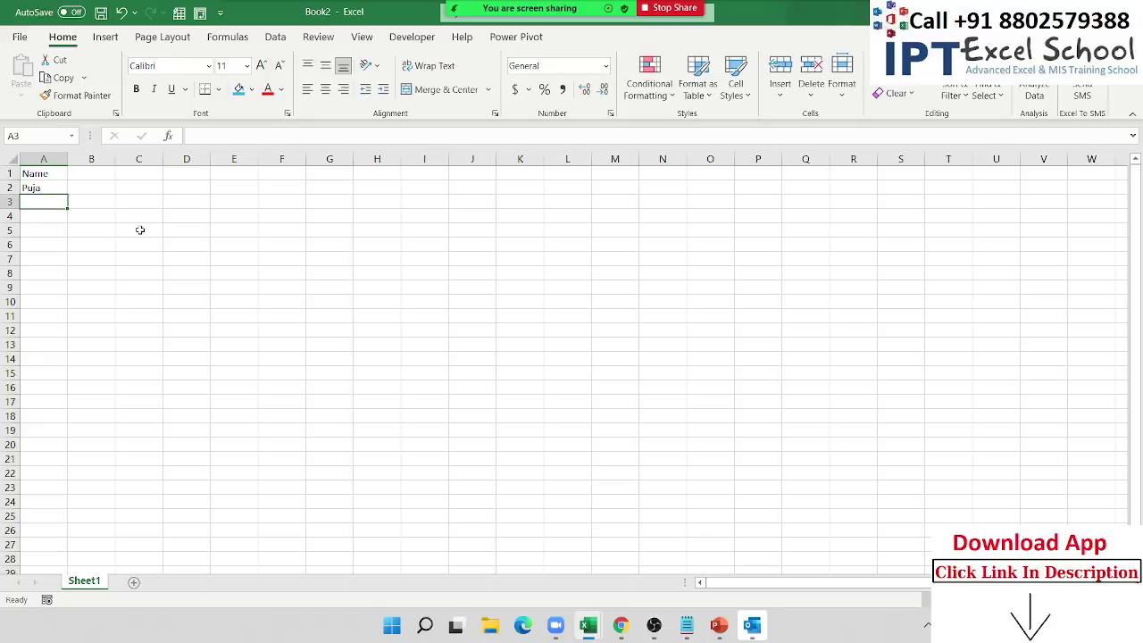
mouse_move(34, 202)
left_mouse_down()
mouse_move(35, 189)
mouse_move(70, 390)
left_mouse_up()
key("Escape")
left_click(53, 188)
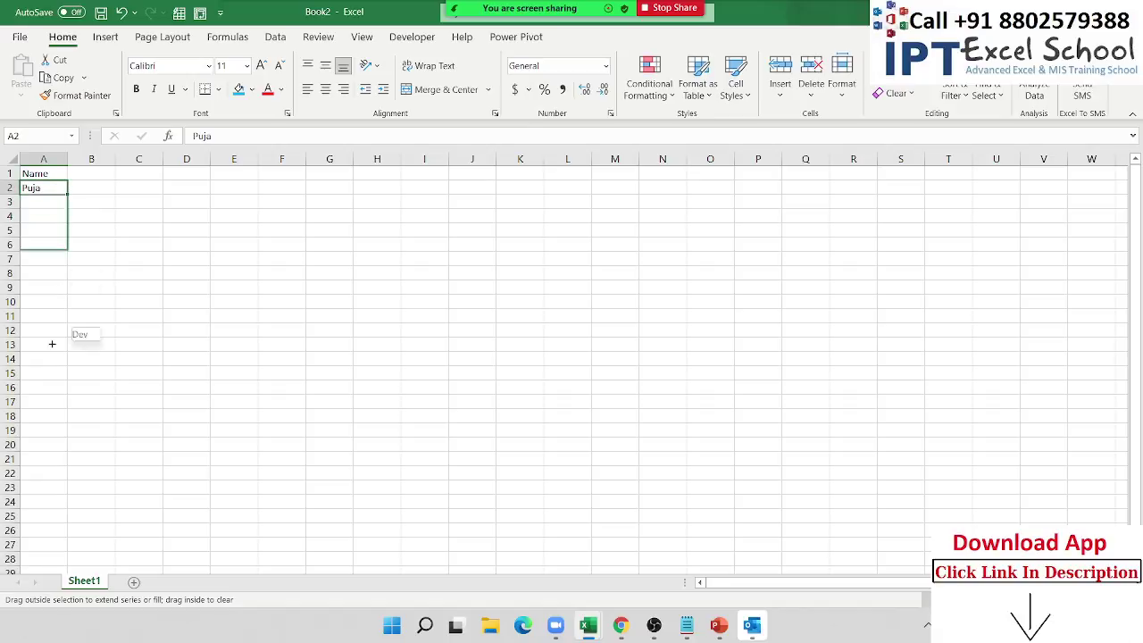
left_click(100, 174)
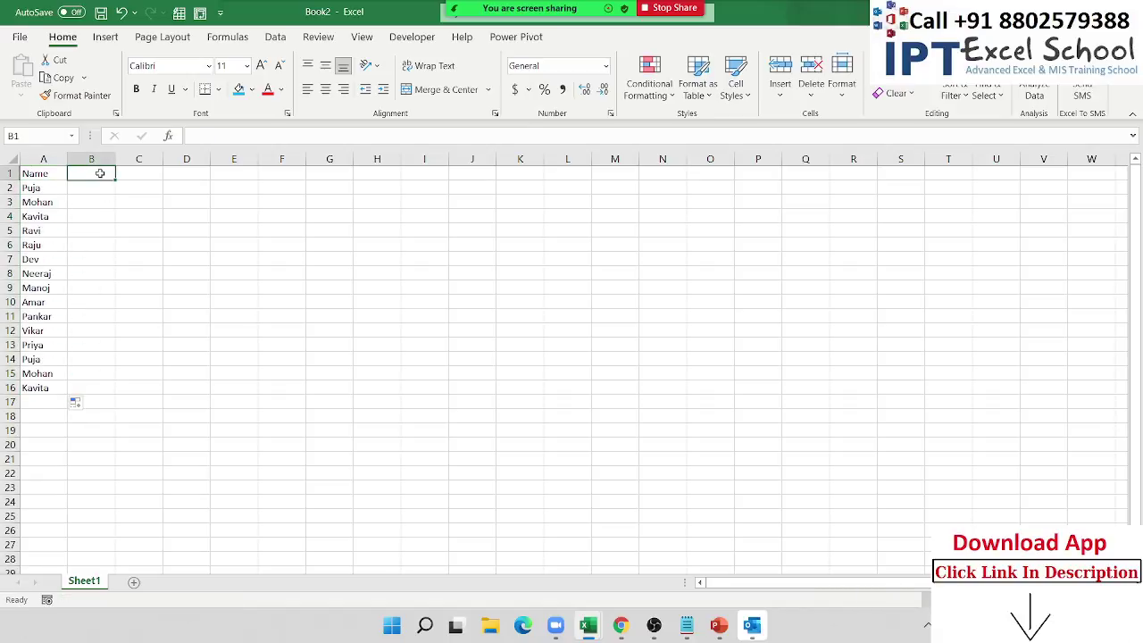
Enter Jan in B1, fill the months through May to F1, and select B2:F16
type("Jan")
left_click(190, 200)
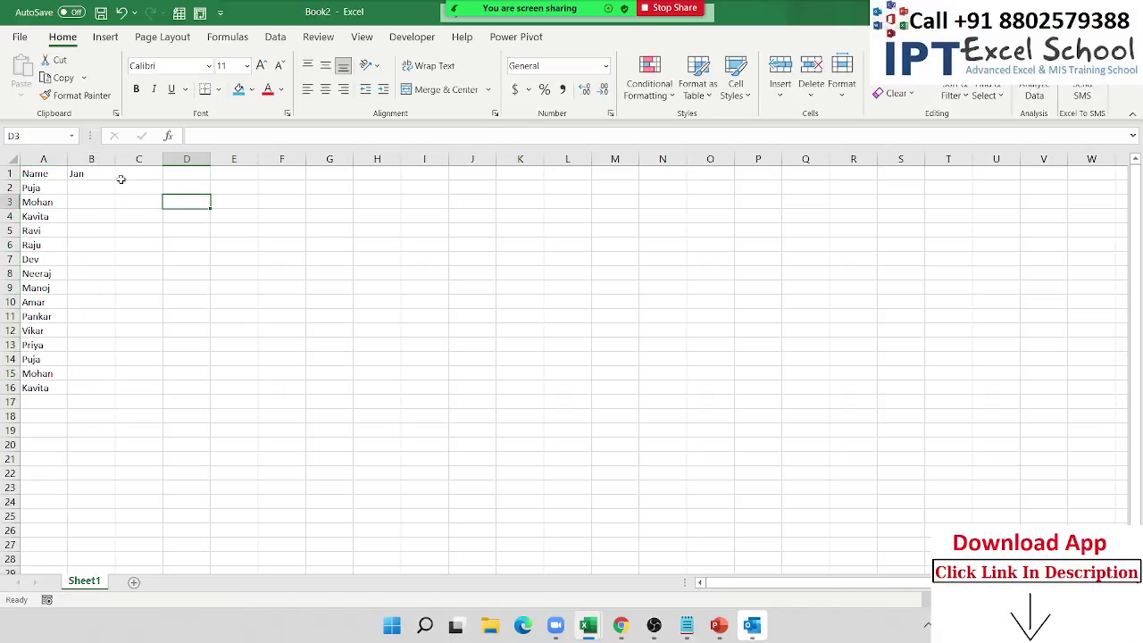
left_click(103, 174)
left_click_drag(115, 180, 308, 179)
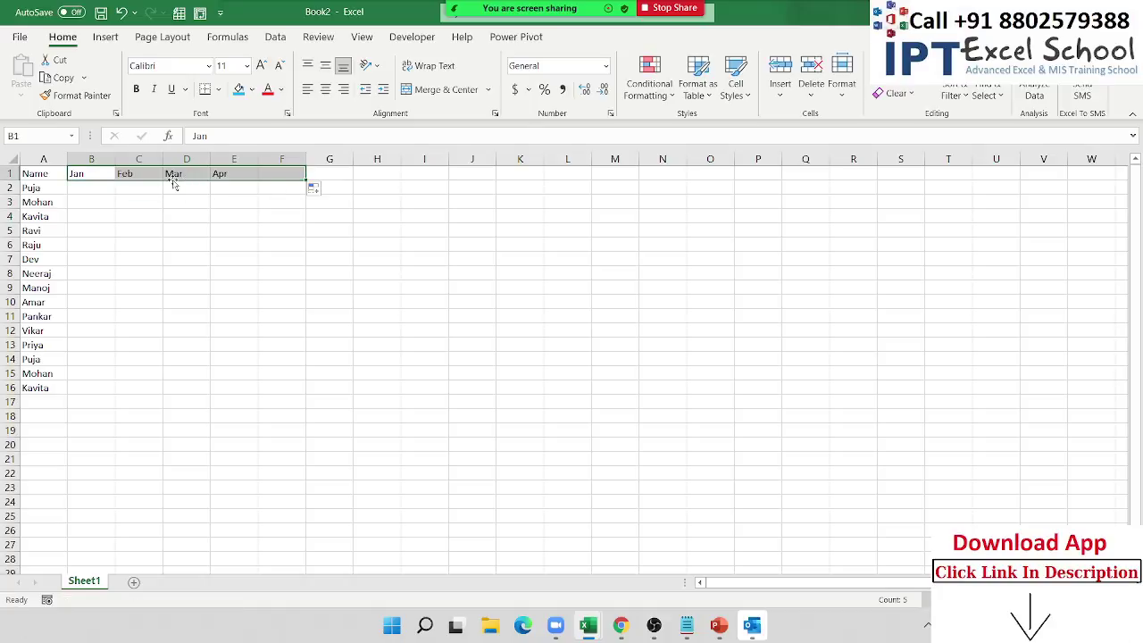
left_click(106, 188)
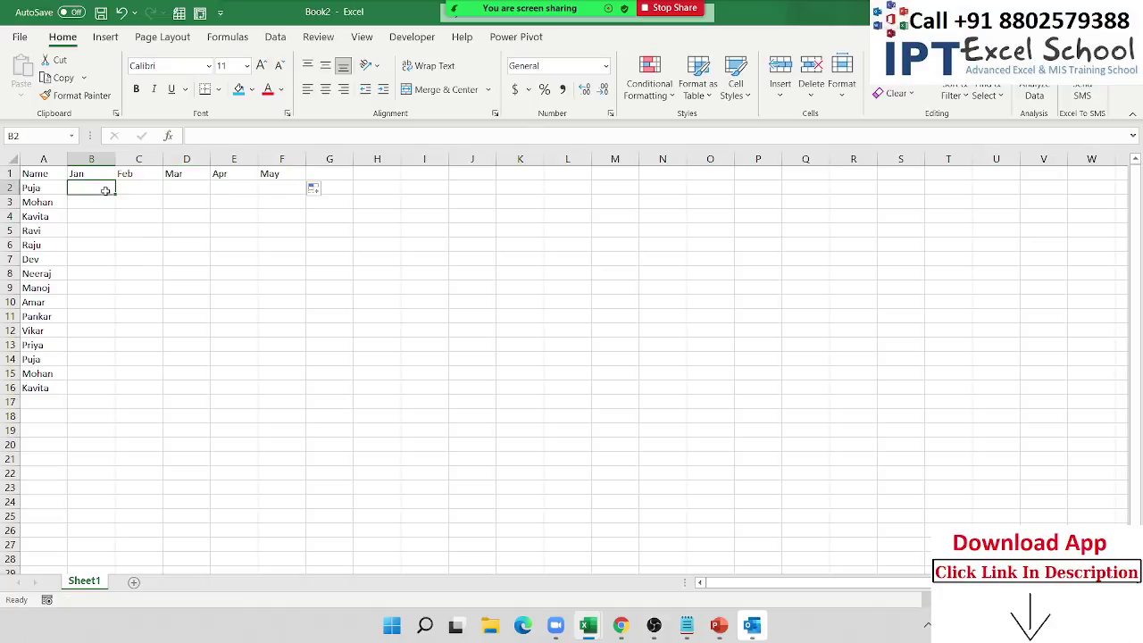
left_click_drag(324, 384, 303, 388, "shift")
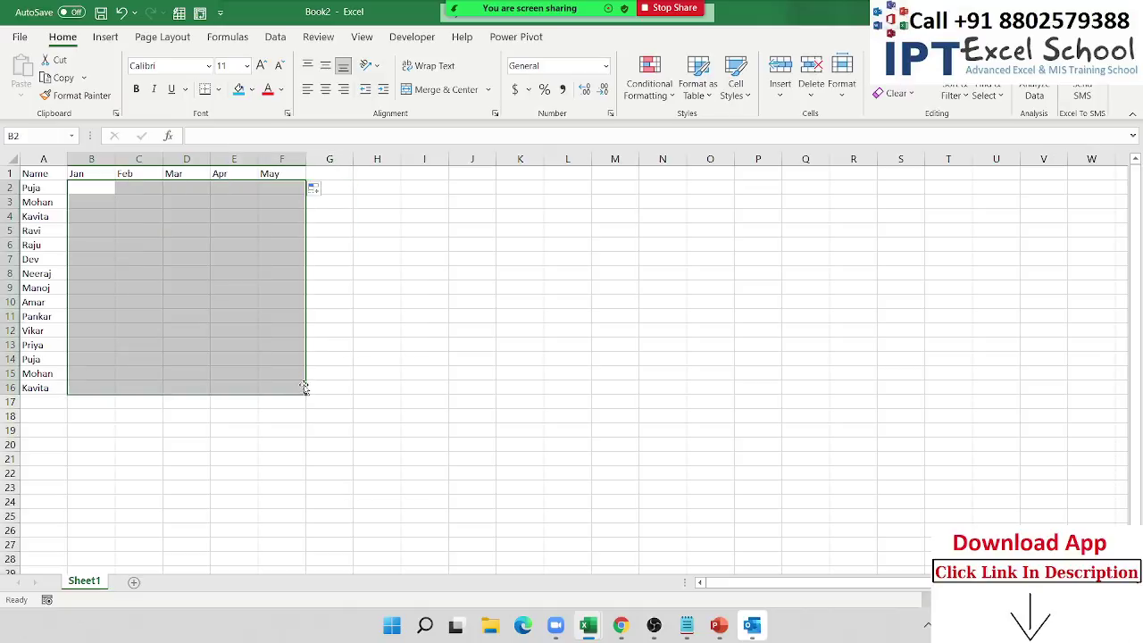
Fill B2:F16 with =RANDBETWEEN(10,90) scores and duplicate Sheet1 by Ctrl-dragging its tab
type("=ra")
key("Down")
key("Down")
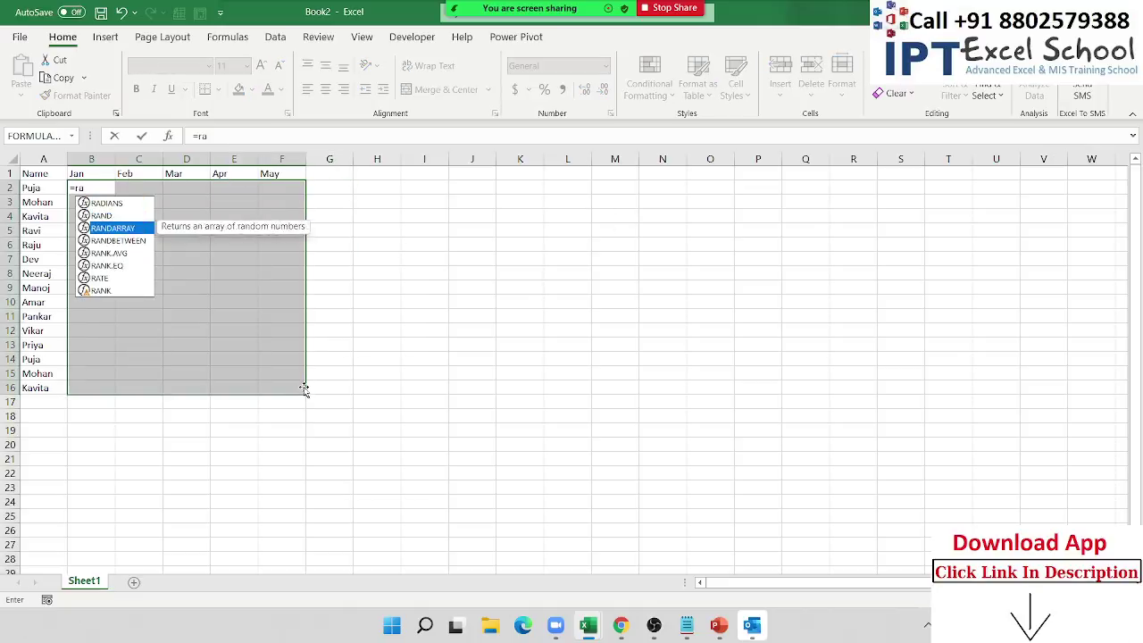
key("Down")
key("Tab")
type("10,")
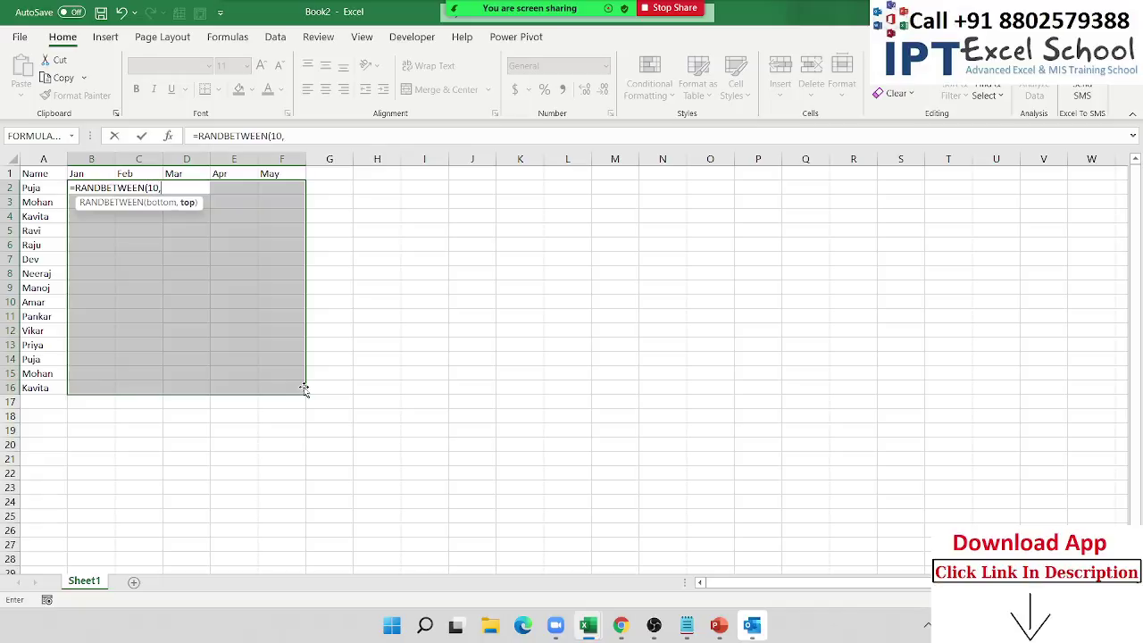
type("90")
type(")")
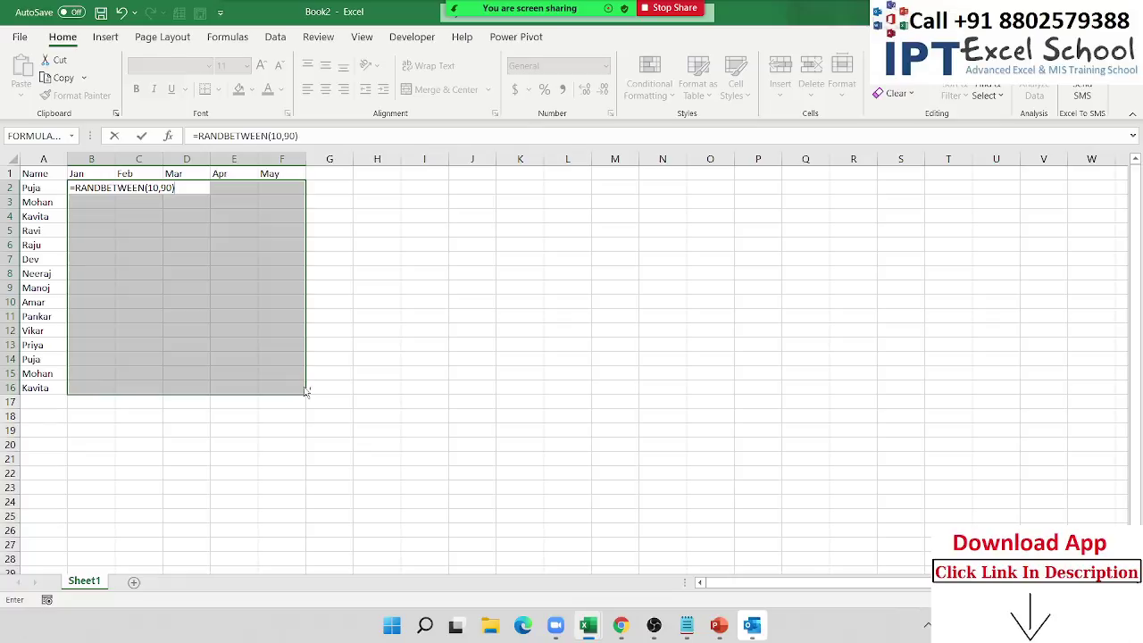
key("ctrl+shift+Return")
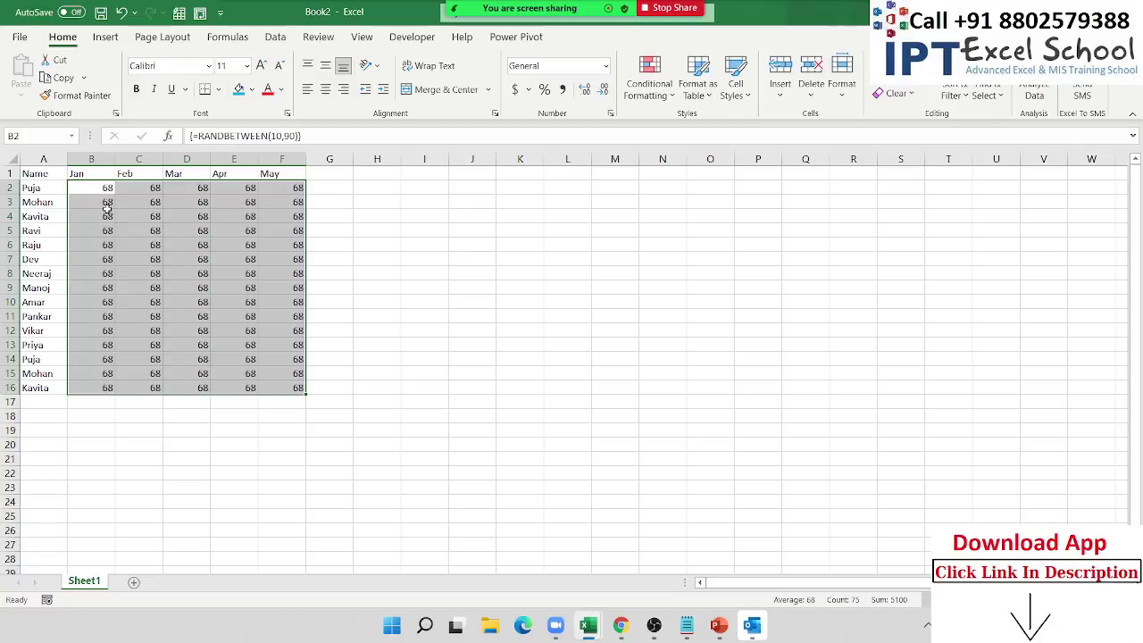
key("ctrl+z")
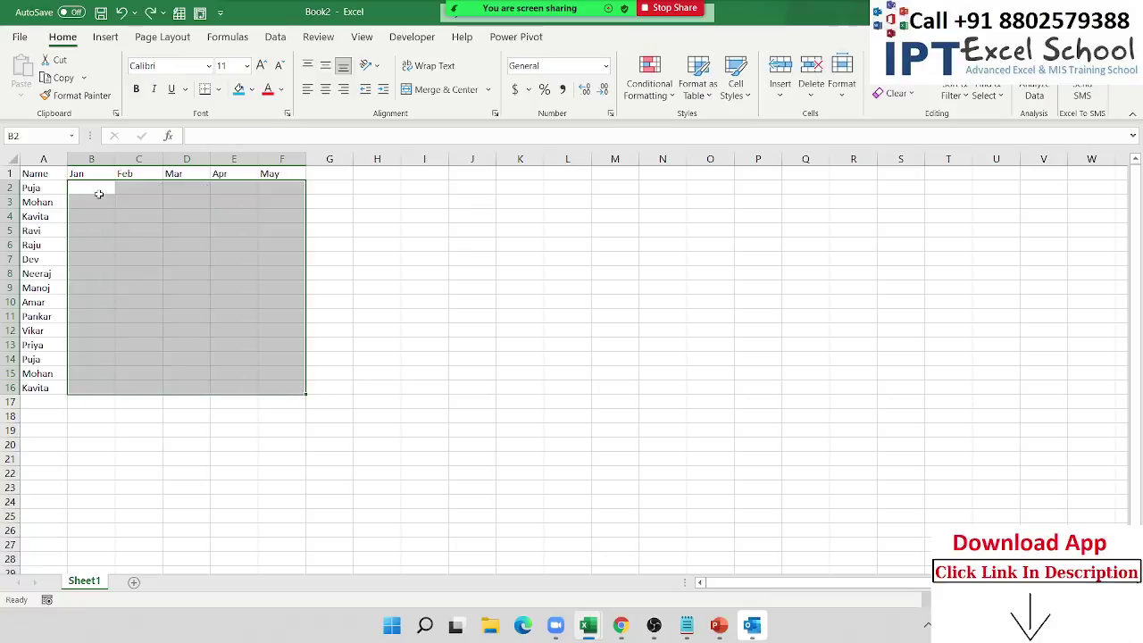
type("=")
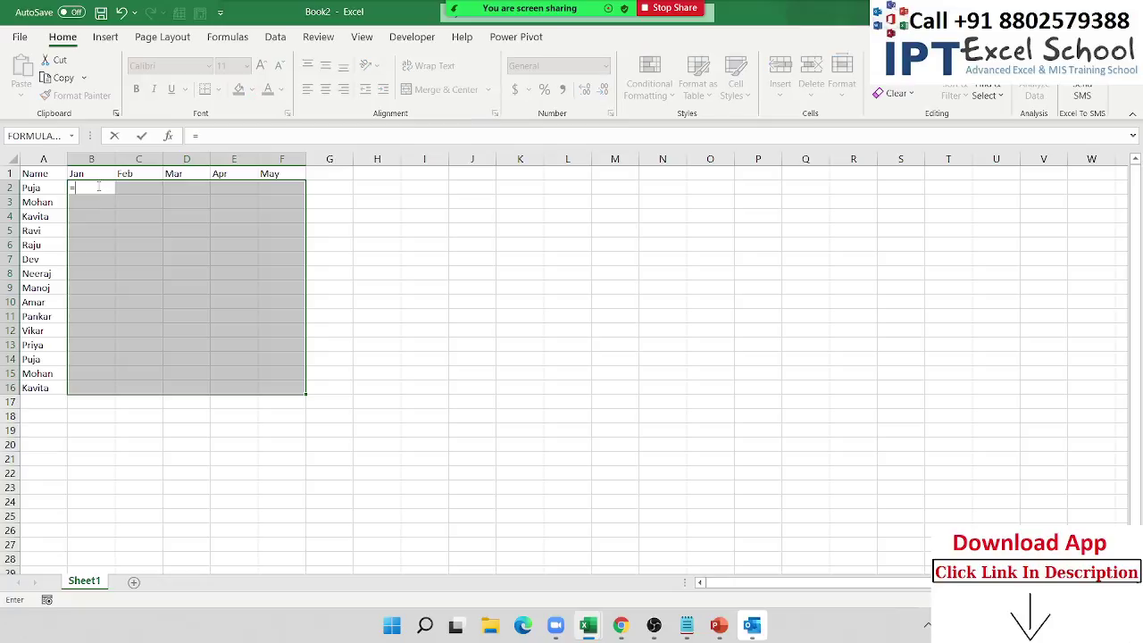
type("RANDBETWEEN(")
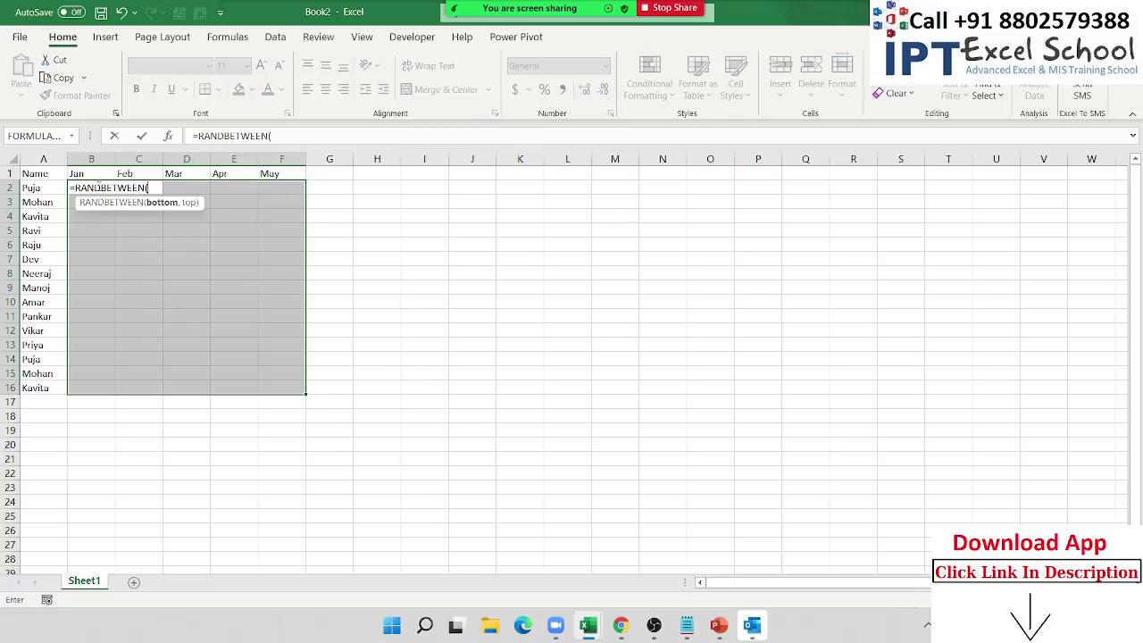
type("10,90")
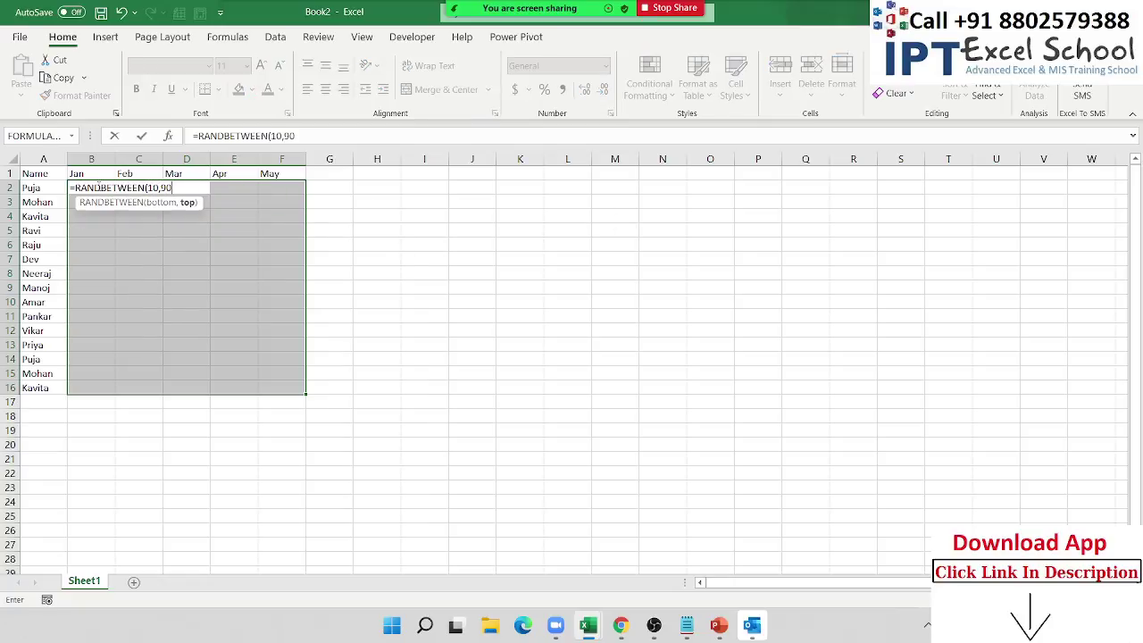
type(")")
key("ctrl+Return")
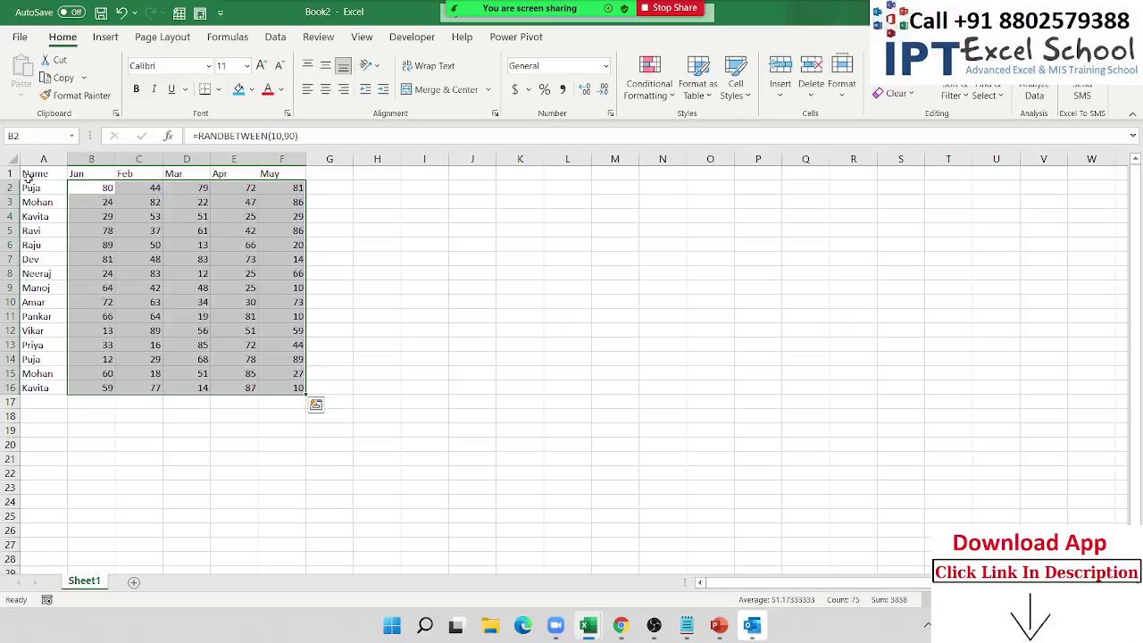
left_click_drag(85, 581, 423, 585, "ctrl")
Check the scores on each sheet from Sheet1 to Sheet1 (6), then group all six sheets
left_click(321, 439)
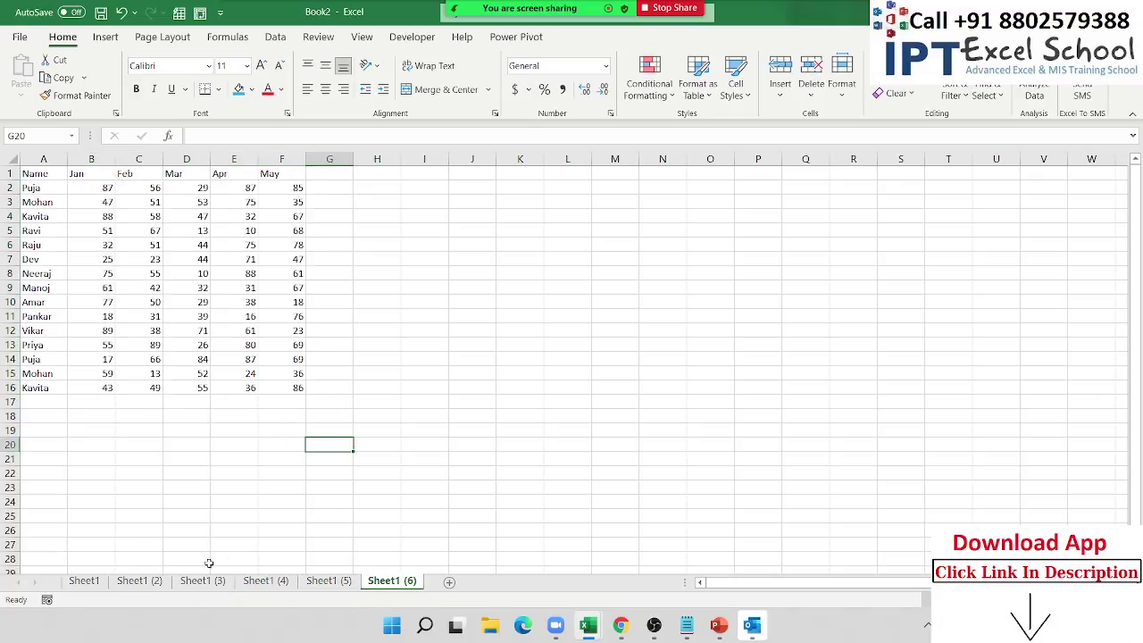
left_click(100, 579)
left_click(143, 582)
left_click(193, 590)
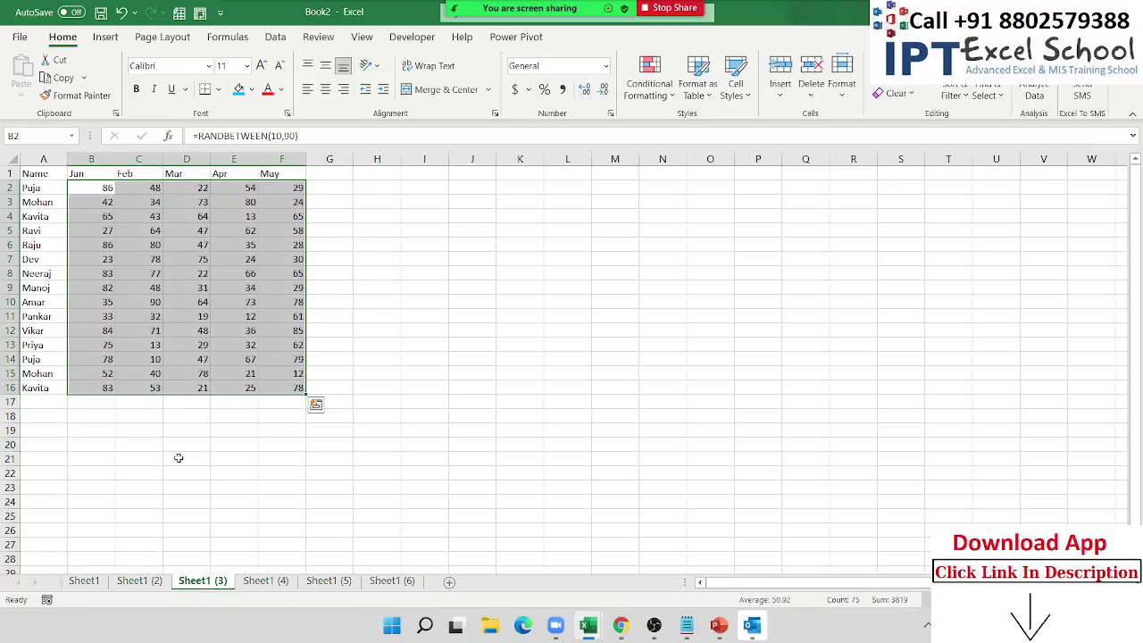
left_click(171, 316)
left_click(265, 580)
left_click(329, 581)
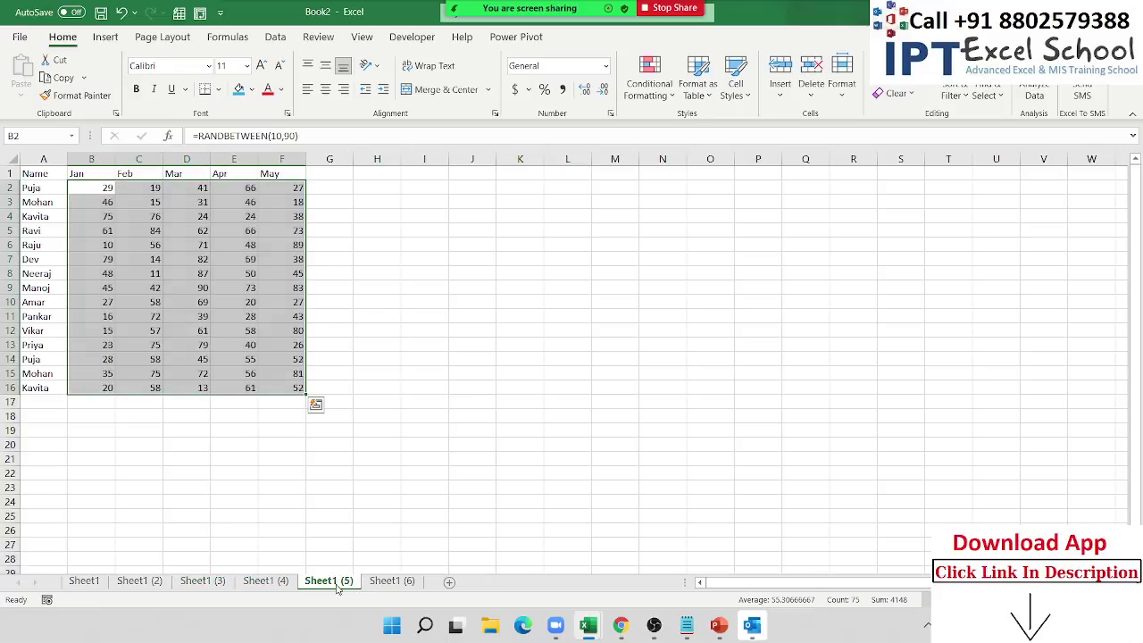
left_click(402, 583)
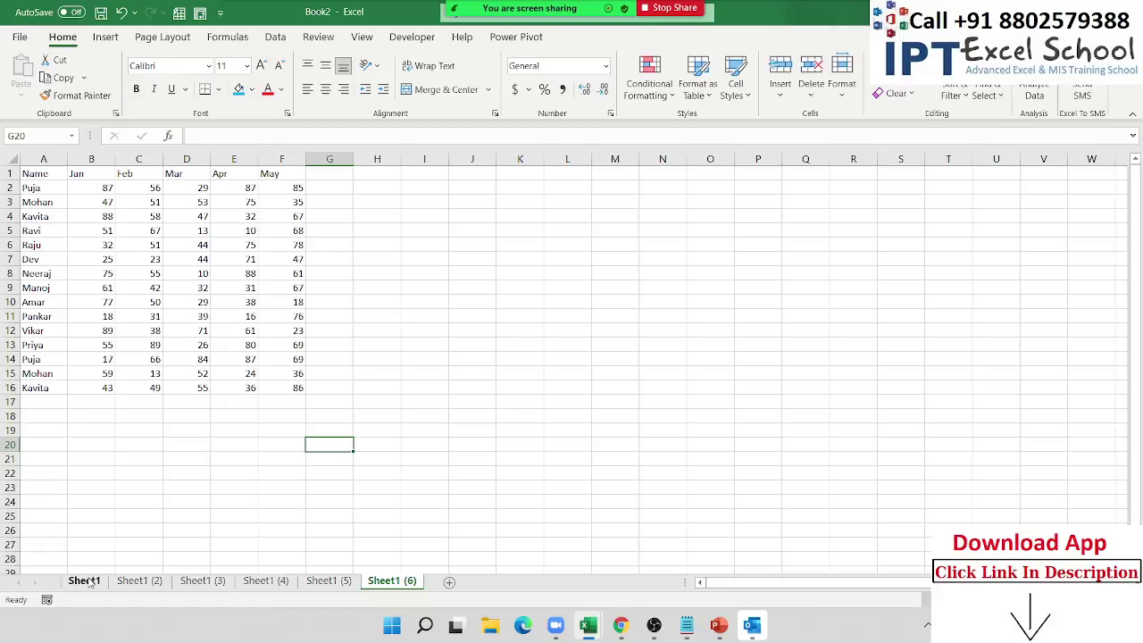
left_click(89, 582, "shift")
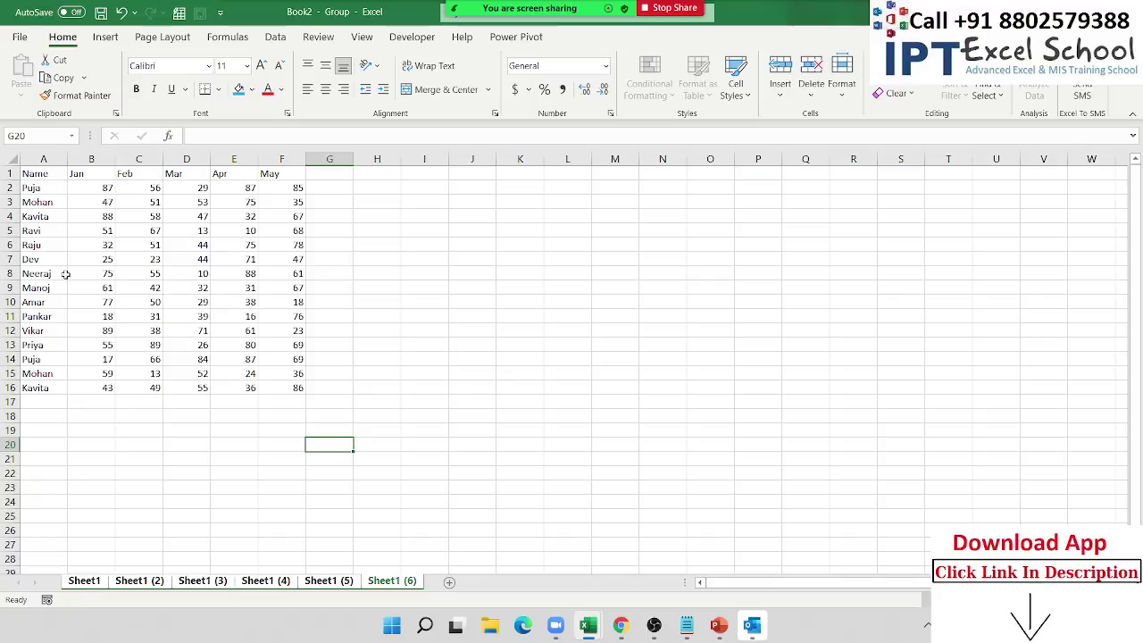
Copy the A1:F16 table and paste it back in place as values
left_click(43, 172)
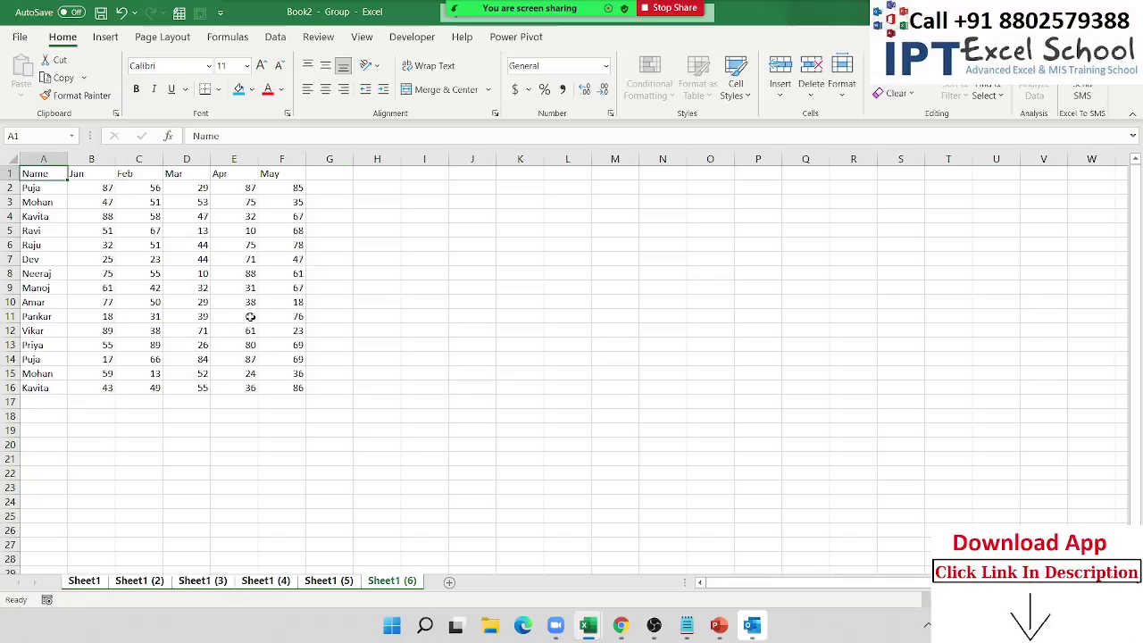
left_click(298, 391, "shift")
key("ctrl+c")
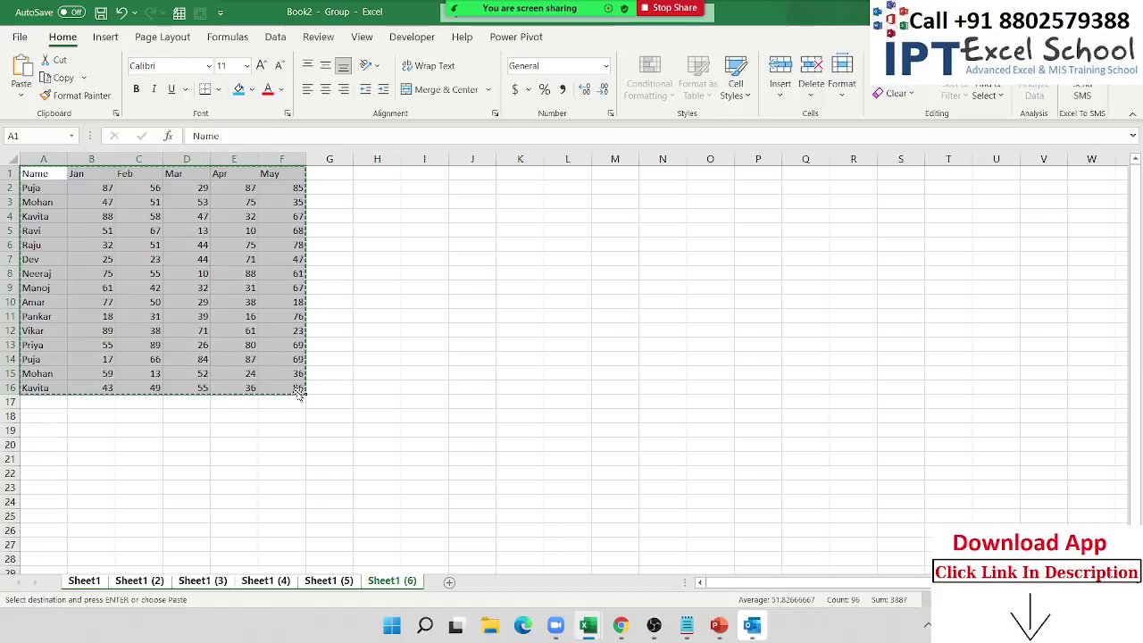
left_click(20, 93)
left_click(18, 208)
Ungroup the sheets and look through the tables on Sheet1 to Sheet1 (6)
left_click(292, 582)
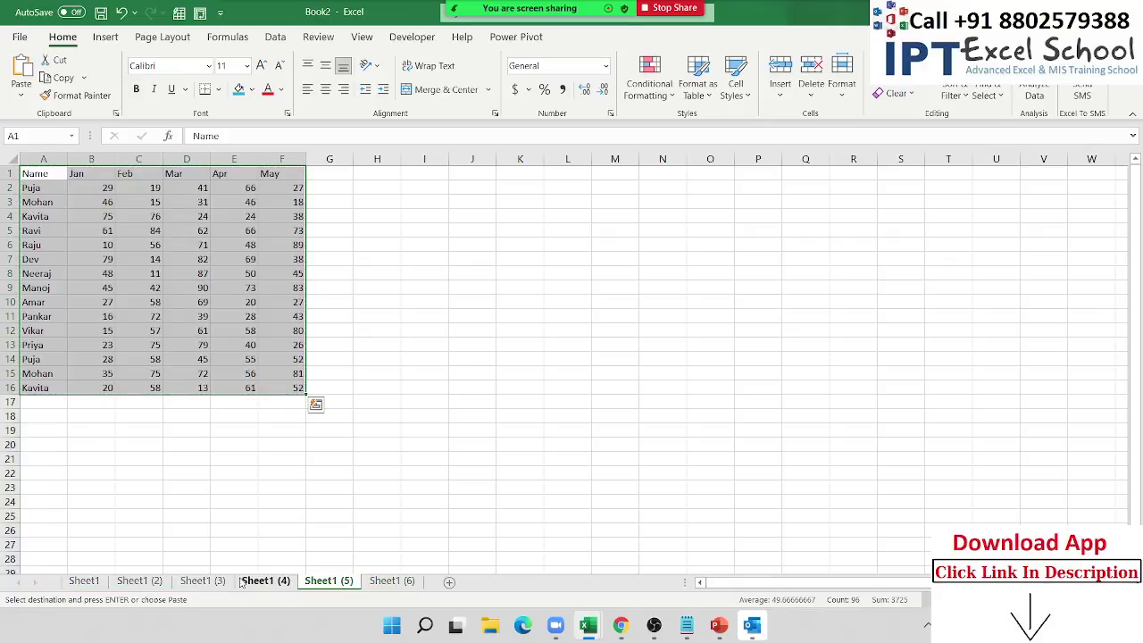
left_click(213, 582)
left_click(134, 582)
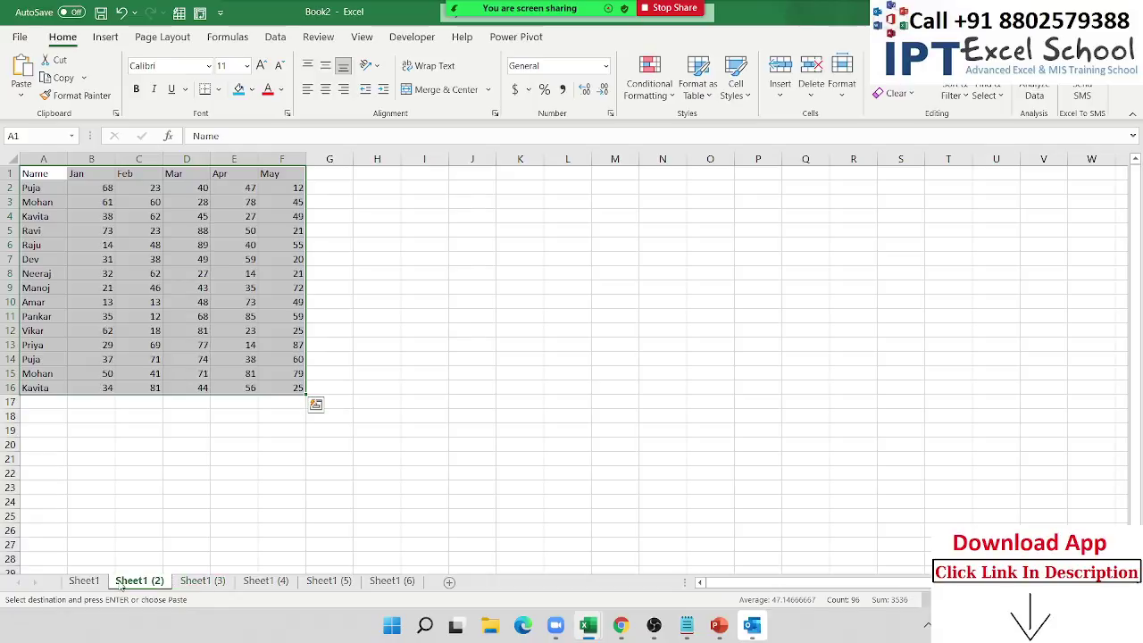
left_click(84, 582)
left_click(161, 581)
left_click(202, 581)
left_click(265, 582)
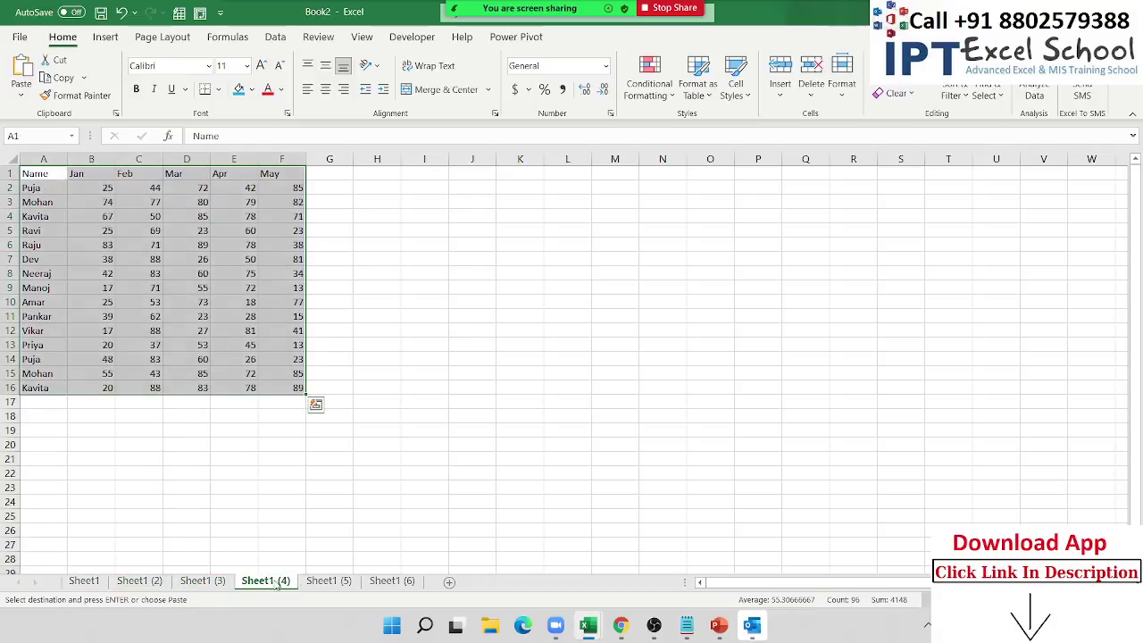
left_click(329, 582)
left_click(398, 581)
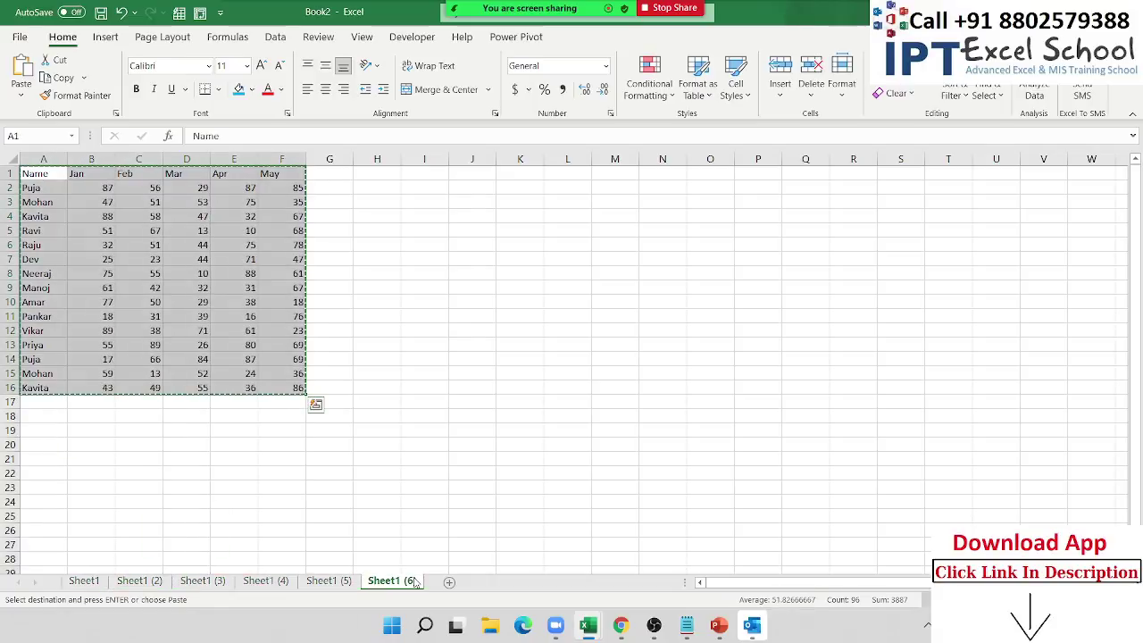
Step back to Sheet1 (3), select cell C14, then return to Sheet1 (2)
left_click(329, 582)
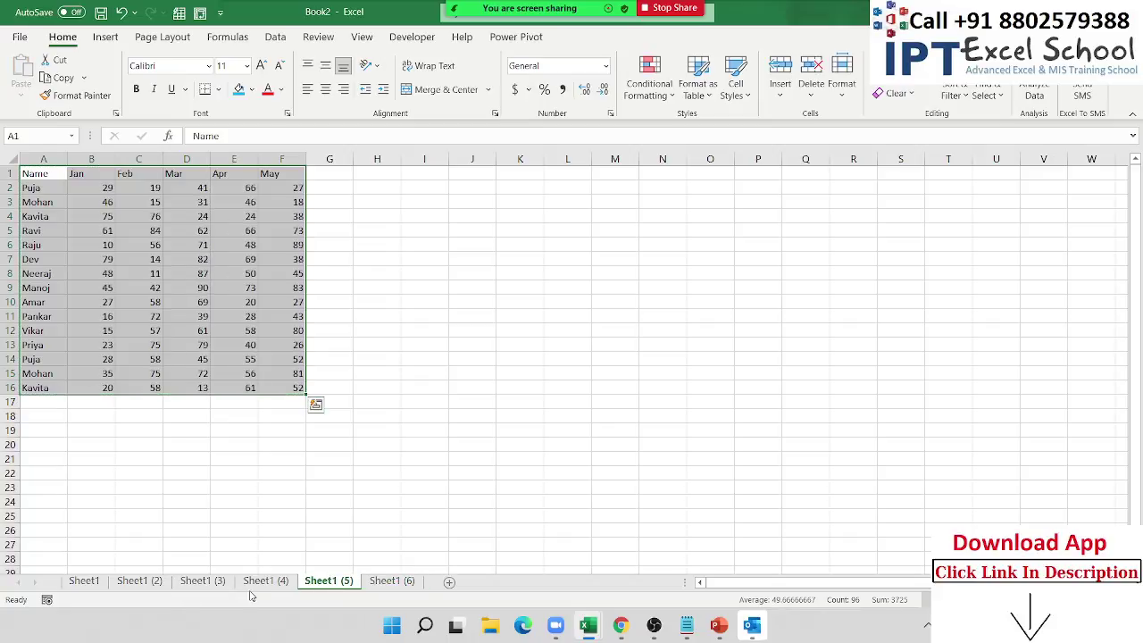
left_click(250, 582)
left_click(203, 581)
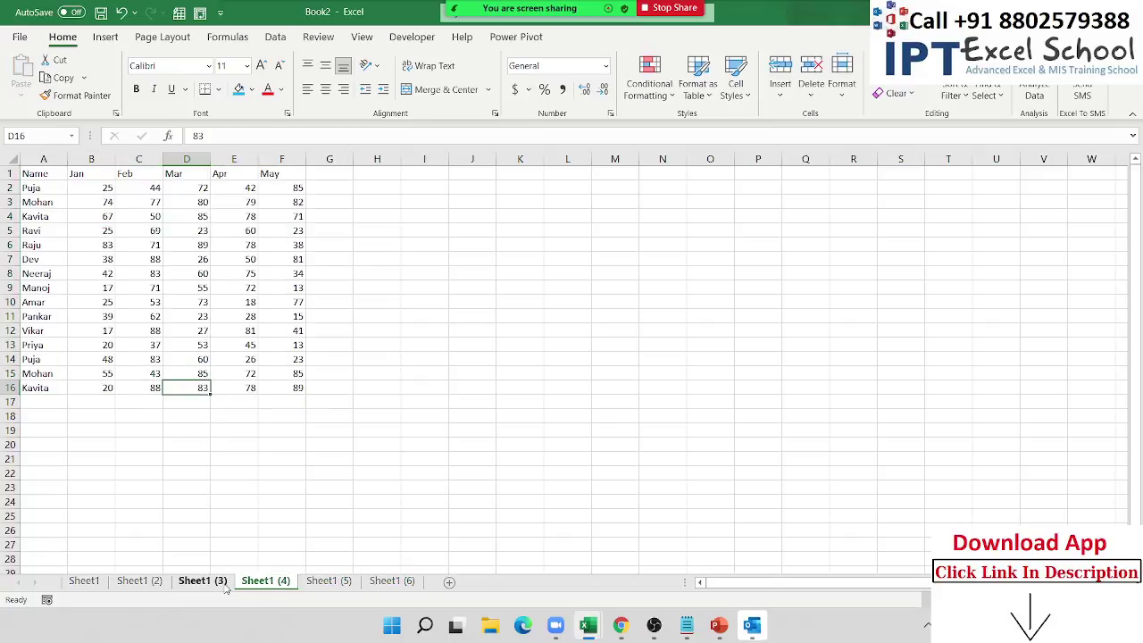
left_click(125, 360)
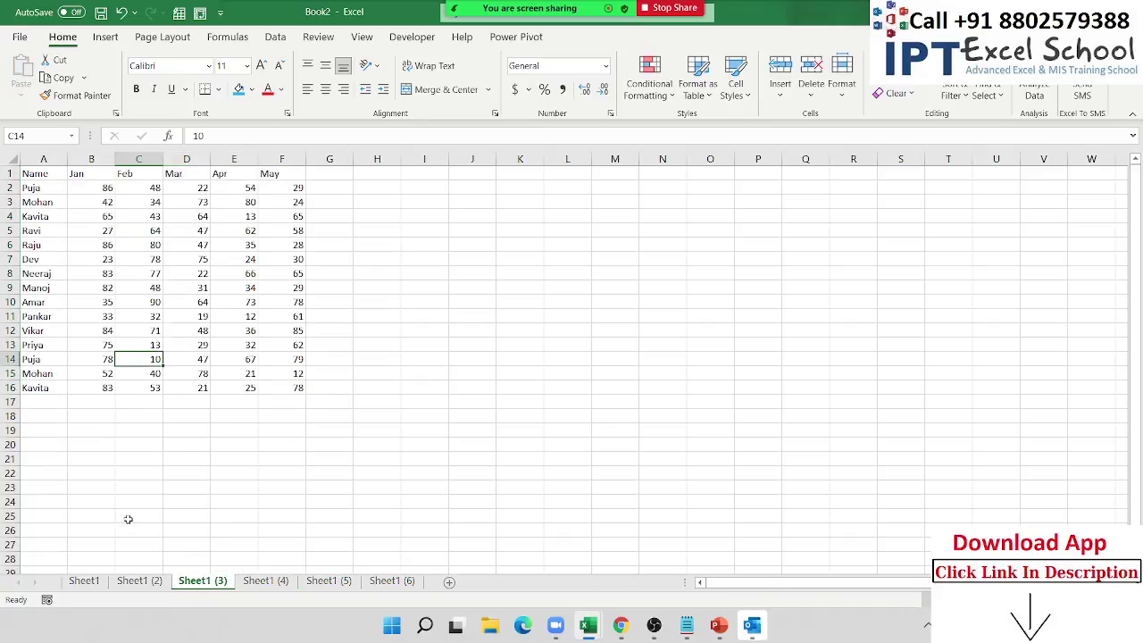
left_click(139, 580)
left_click(143, 359)
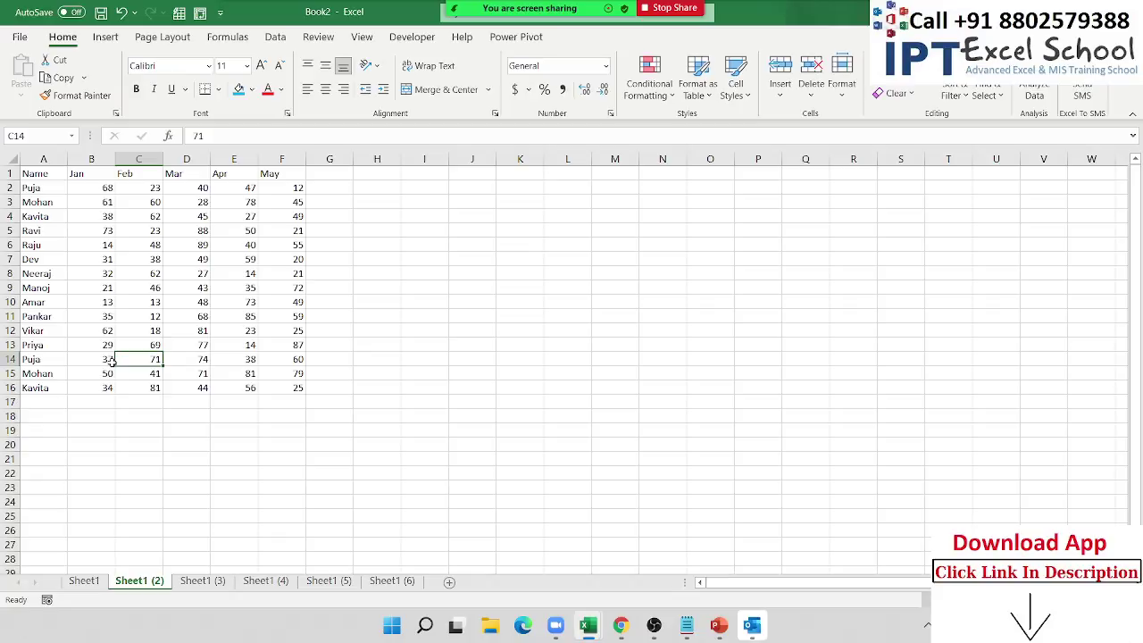
Switch to Sheet1 to view its 15-name Jan–May table
mouse_move(541, 5)
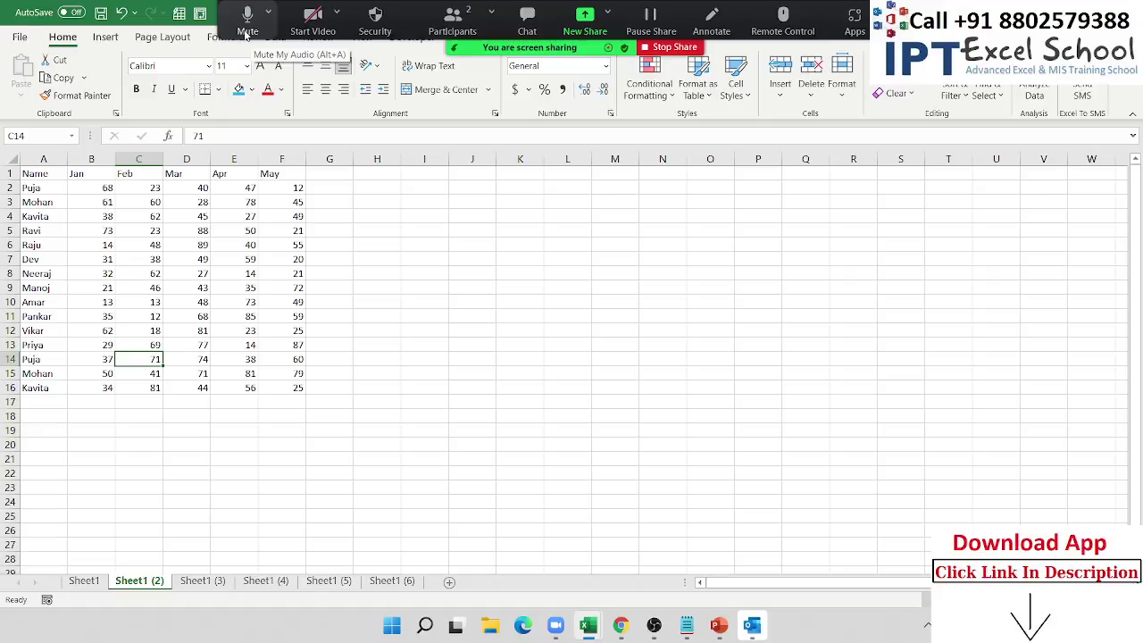
left_click(98, 581)
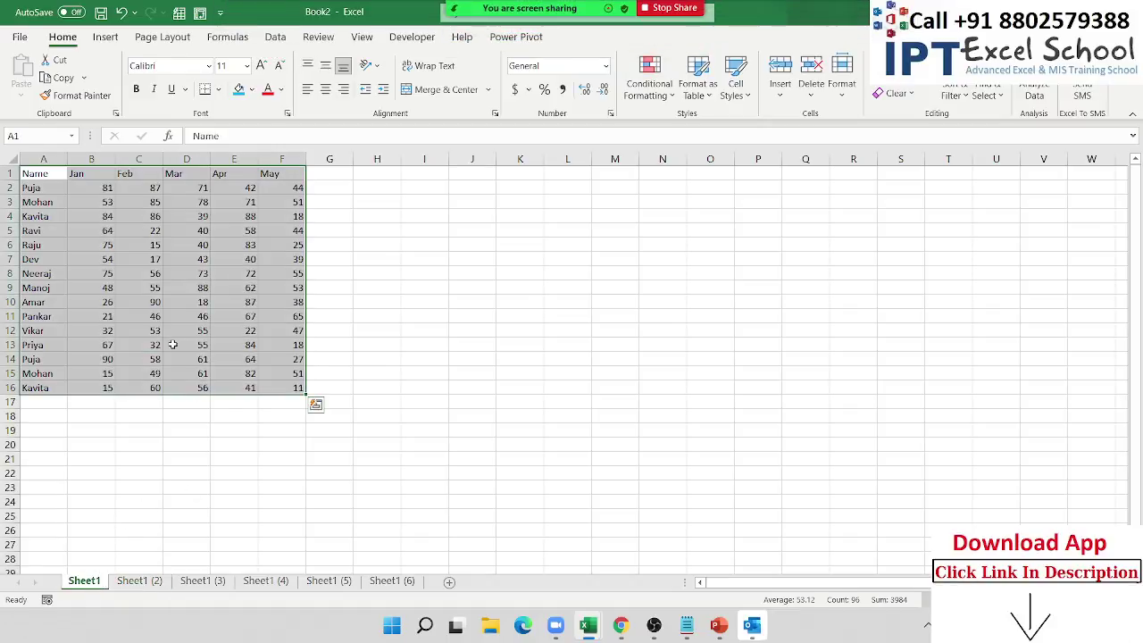
Compare Sheet1 with Sheet1 (2), then group all six monthly sheets and select E15
left_click(173, 345)
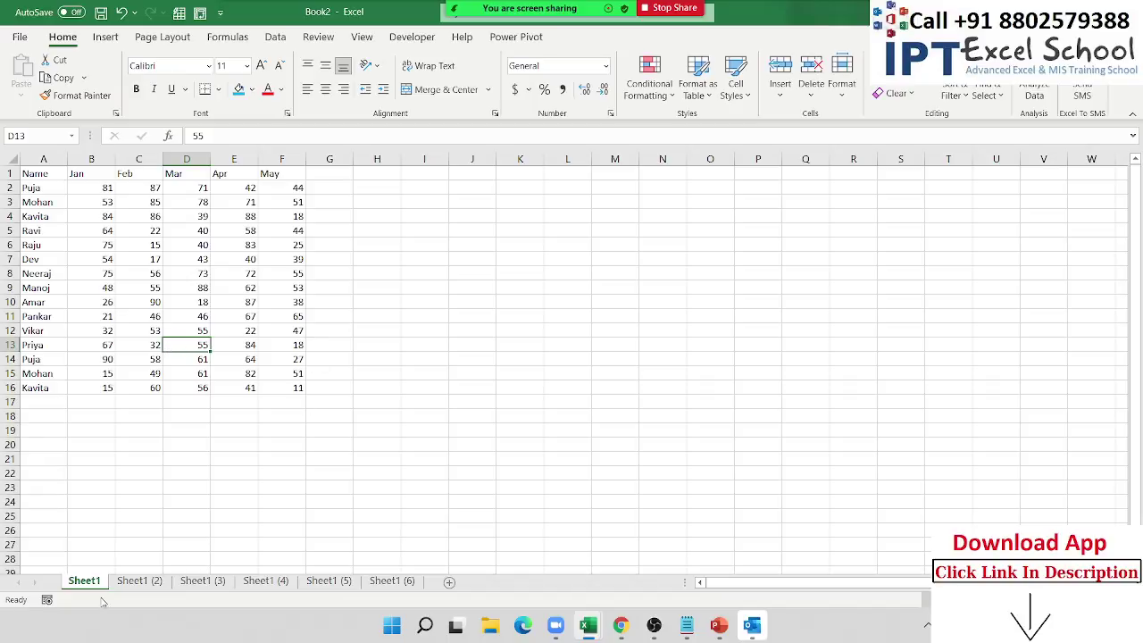
left_click(134, 582)
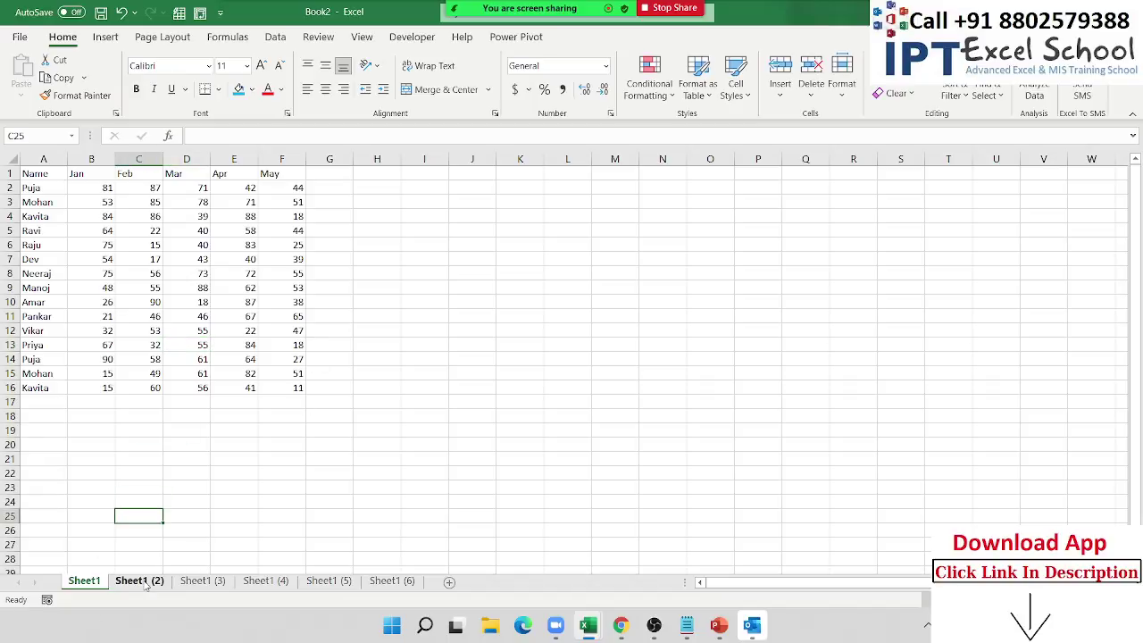
left_click(94, 582)
left_click(130, 582)
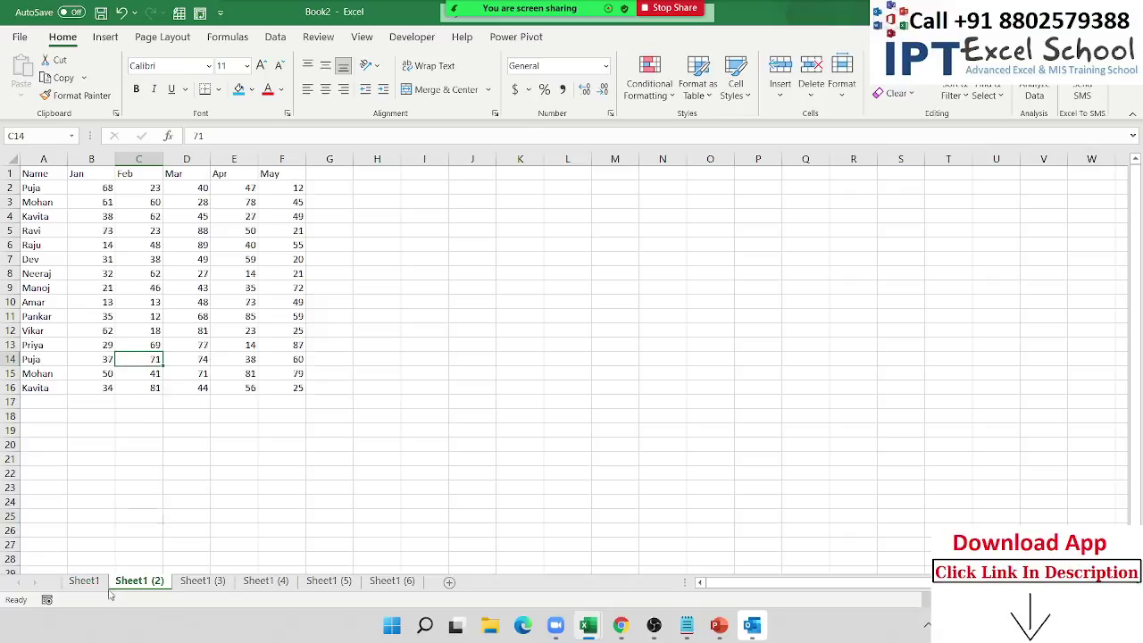
left_click(100, 586)
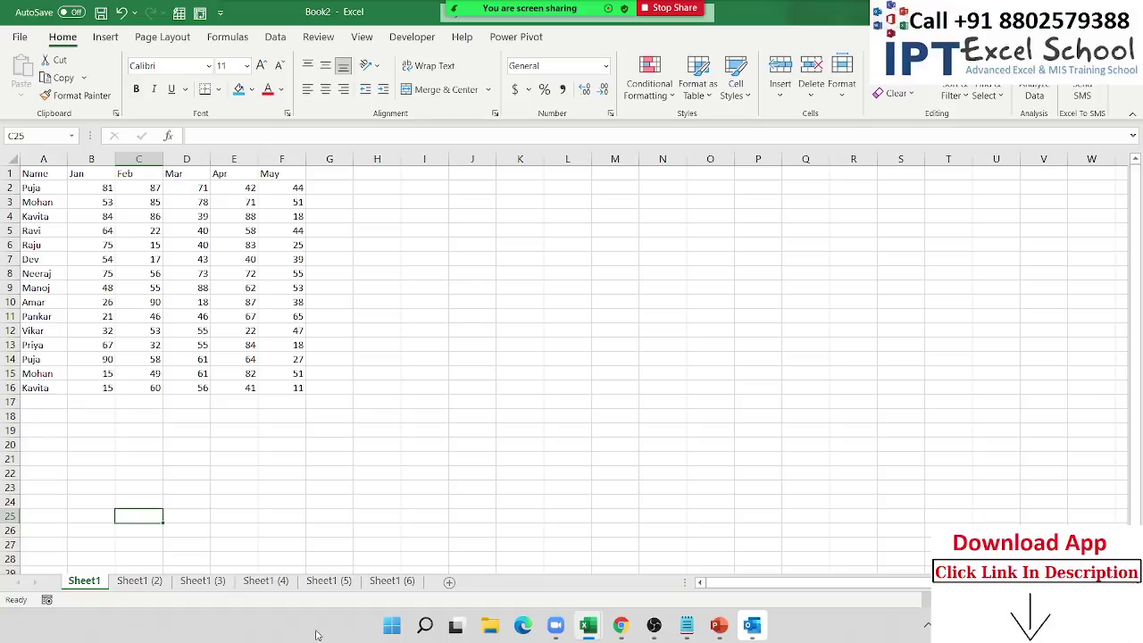
left_click(391, 589, "shift")
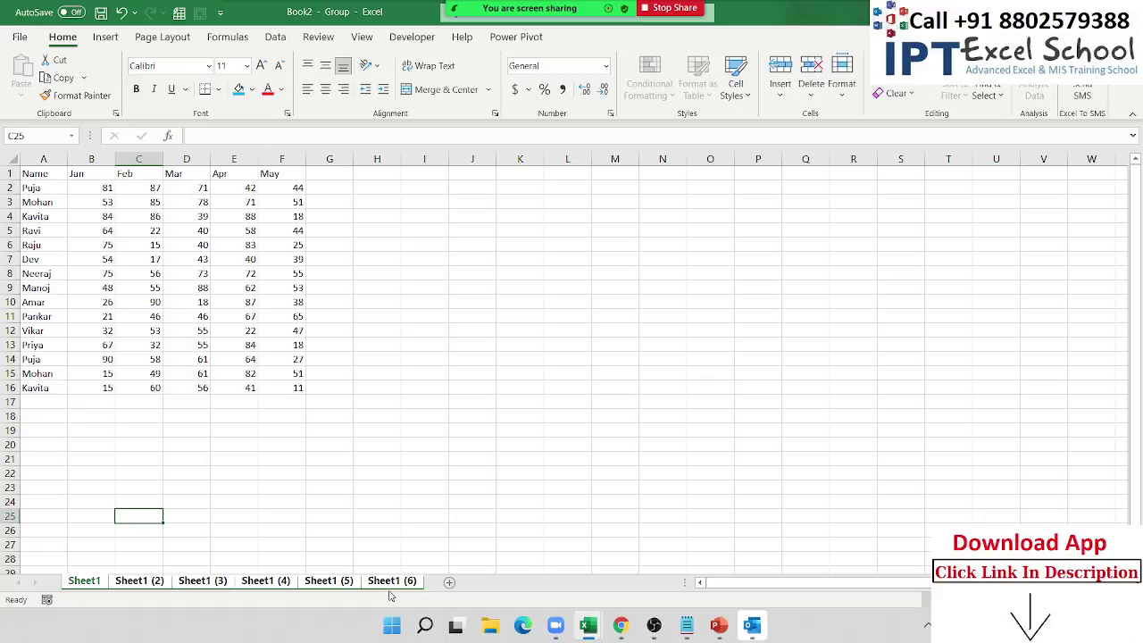
left_click(215, 374)
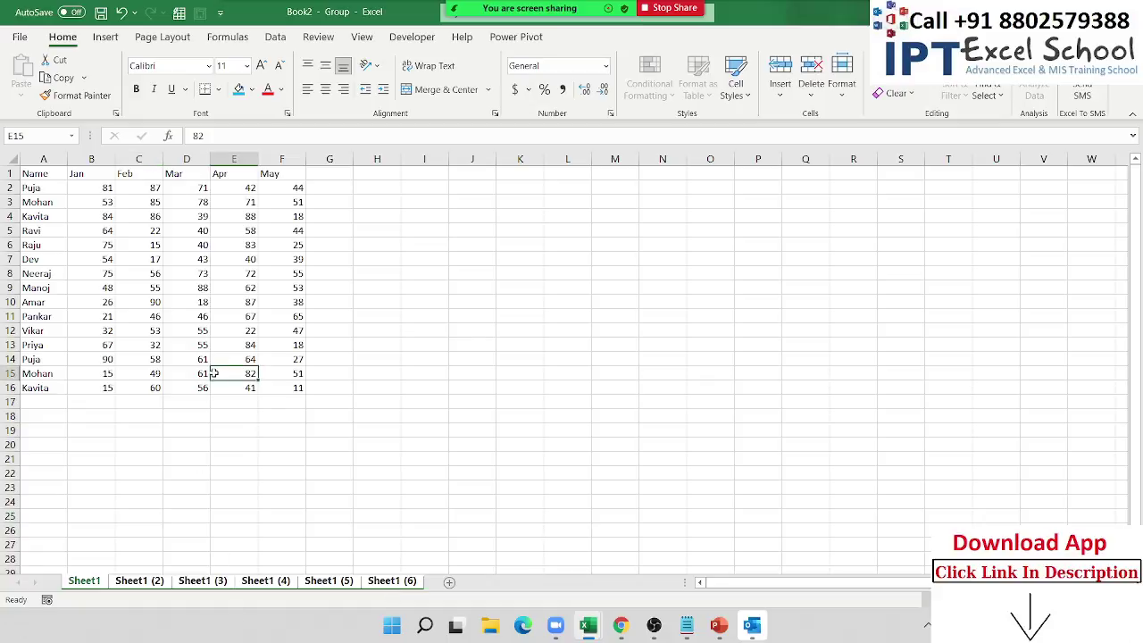
Ungroup, step back through the sheets to Sheet1, and add blank Sheet7 at the end
left_click(393, 584)
left_click(327, 580)
left_click(266, 580)
left_click(203, 581)
left_click(139, 581)
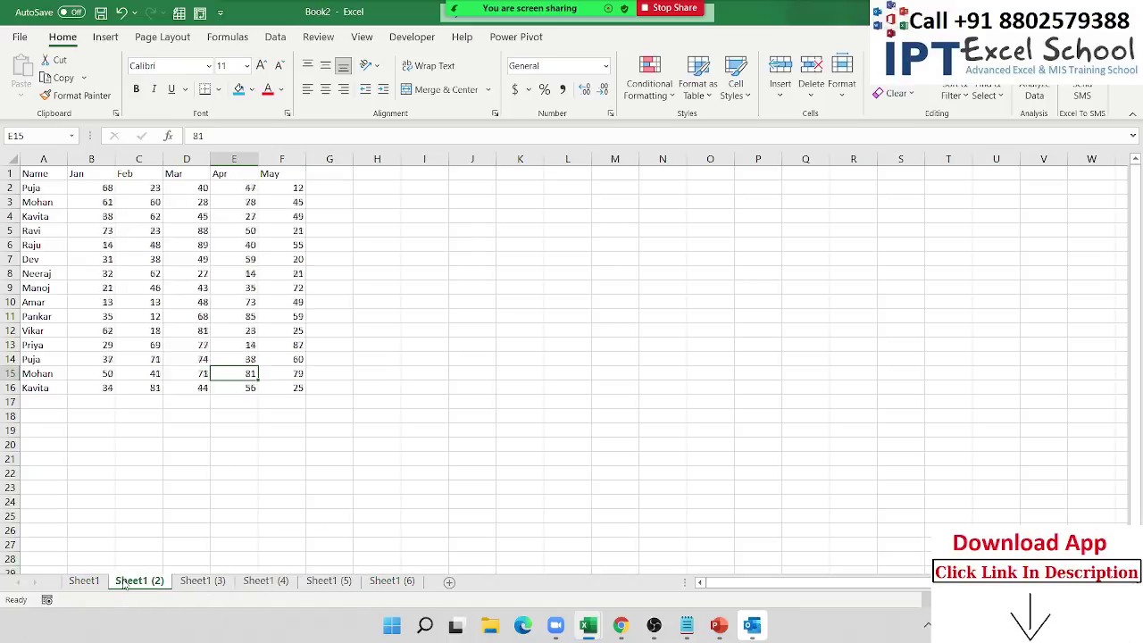
left_click(84, 580)
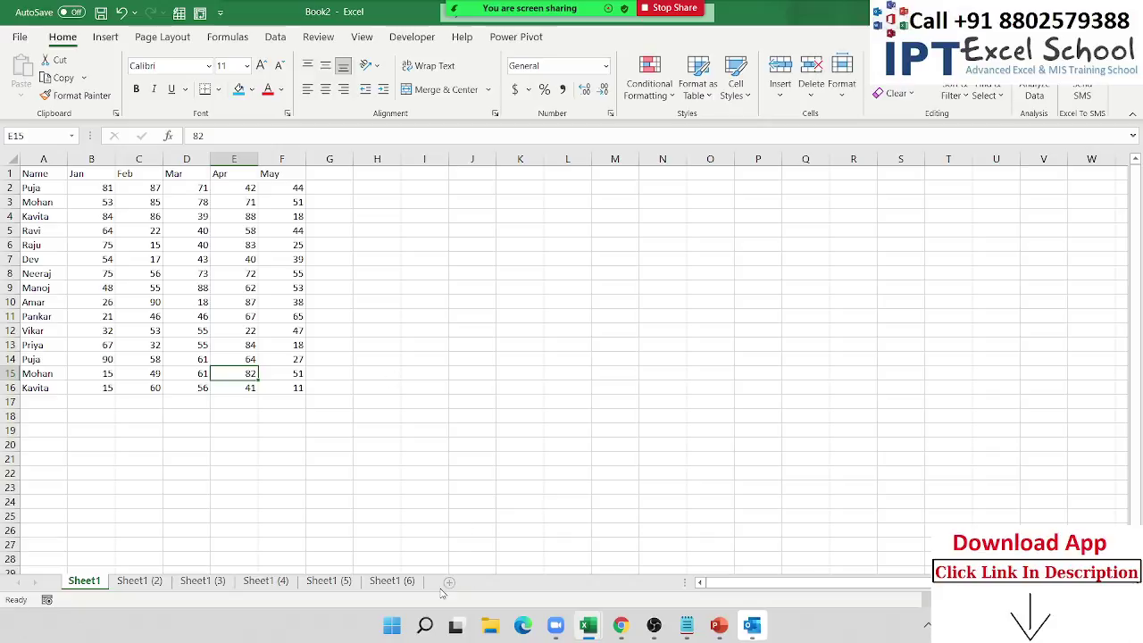
left_click(411, 582, "ctrl")
left_click(449, 581)
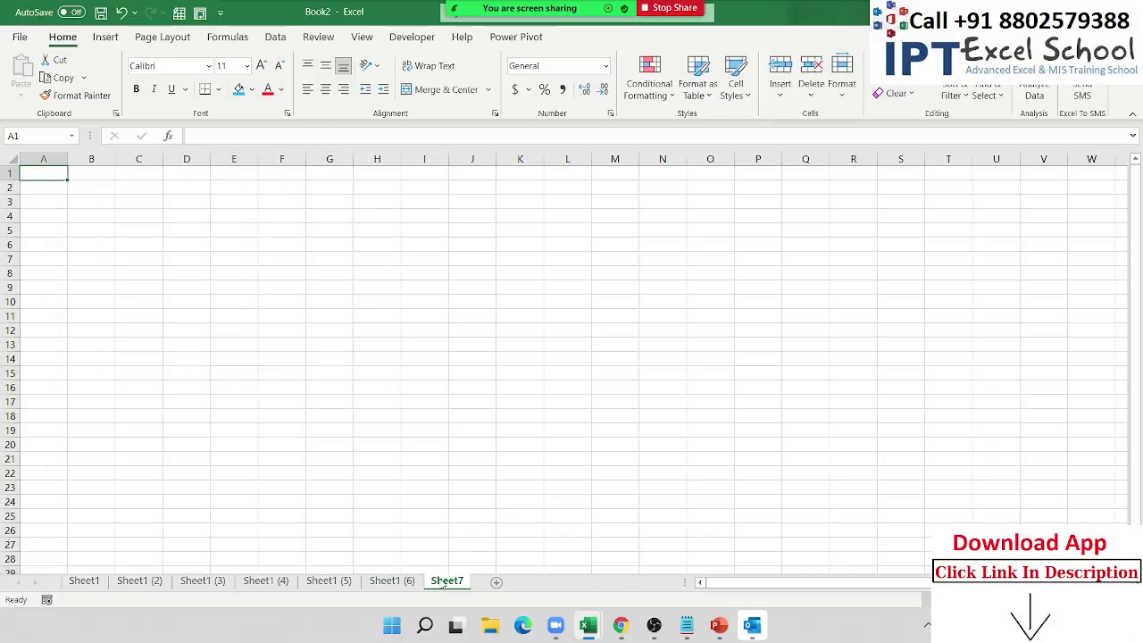
Rename the new sheet to 'Data'
double_click(440, 581)
type("Data")
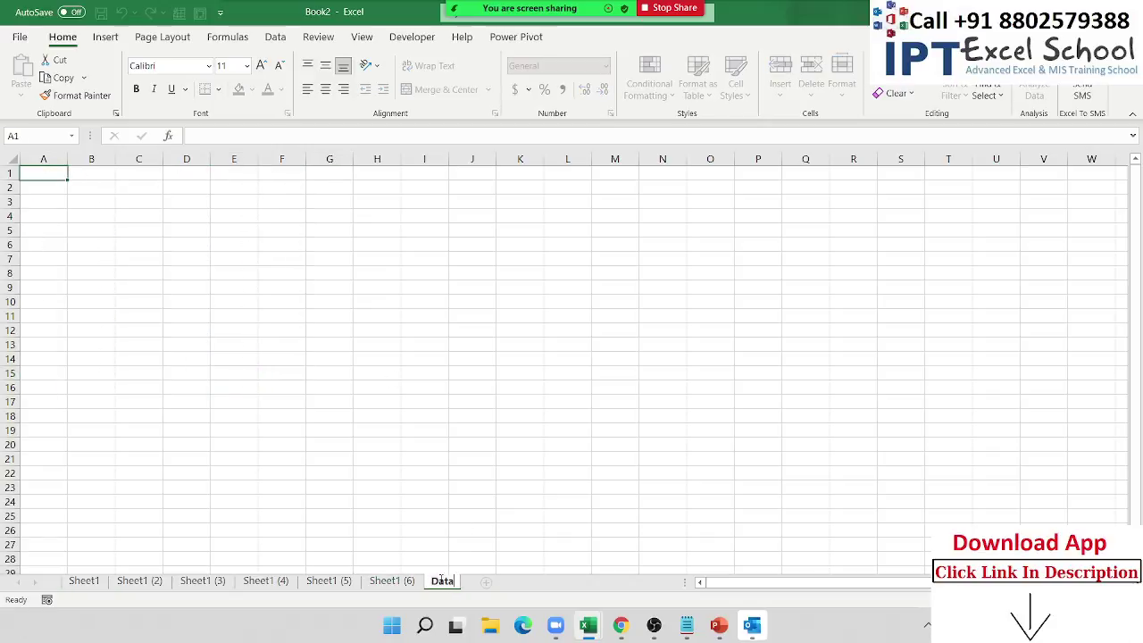
left_click(572, 490)
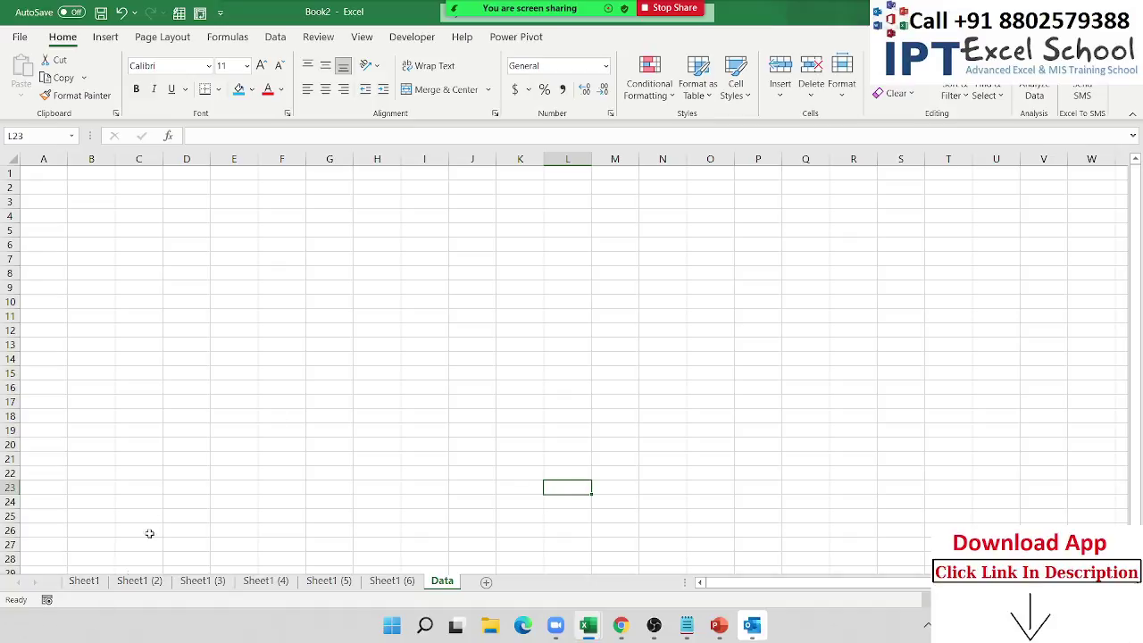
left_click_drag(214, 301, 186, 301)
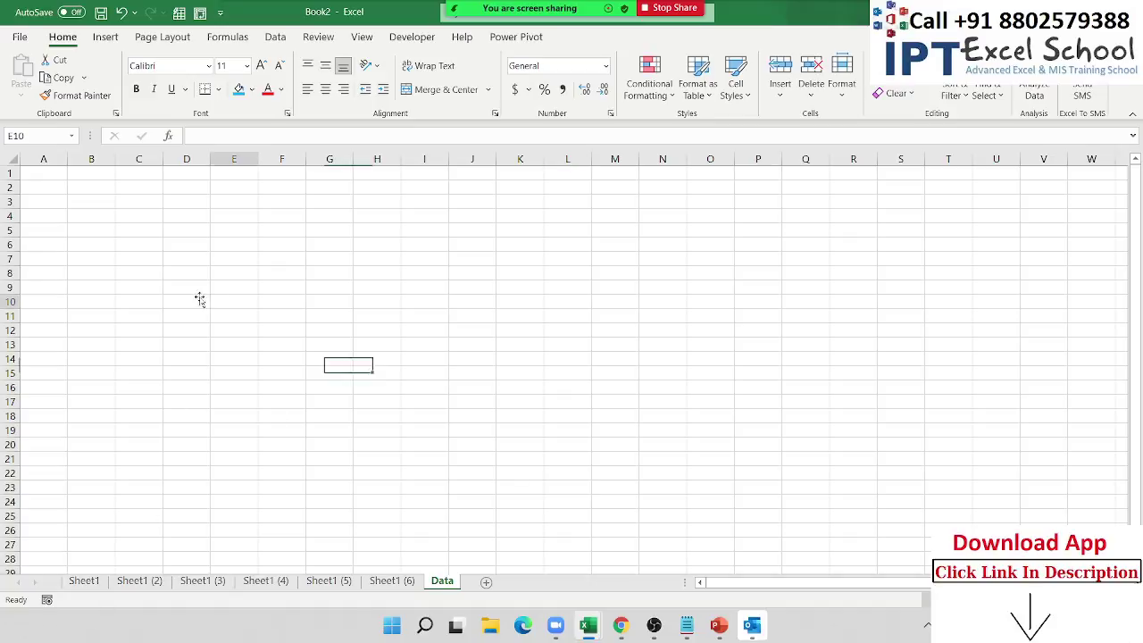
Show the Office Clipboard pane and copy the Sheet1 and Sheet1 (2) tables into it
left_click(115, 113)
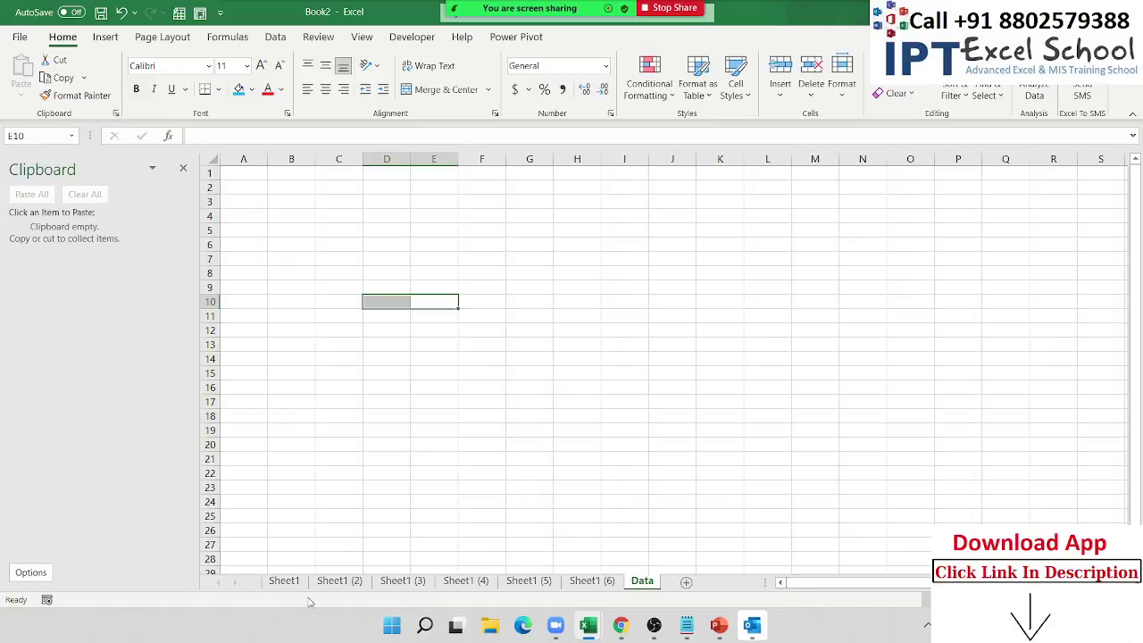
left_click(284, 580)
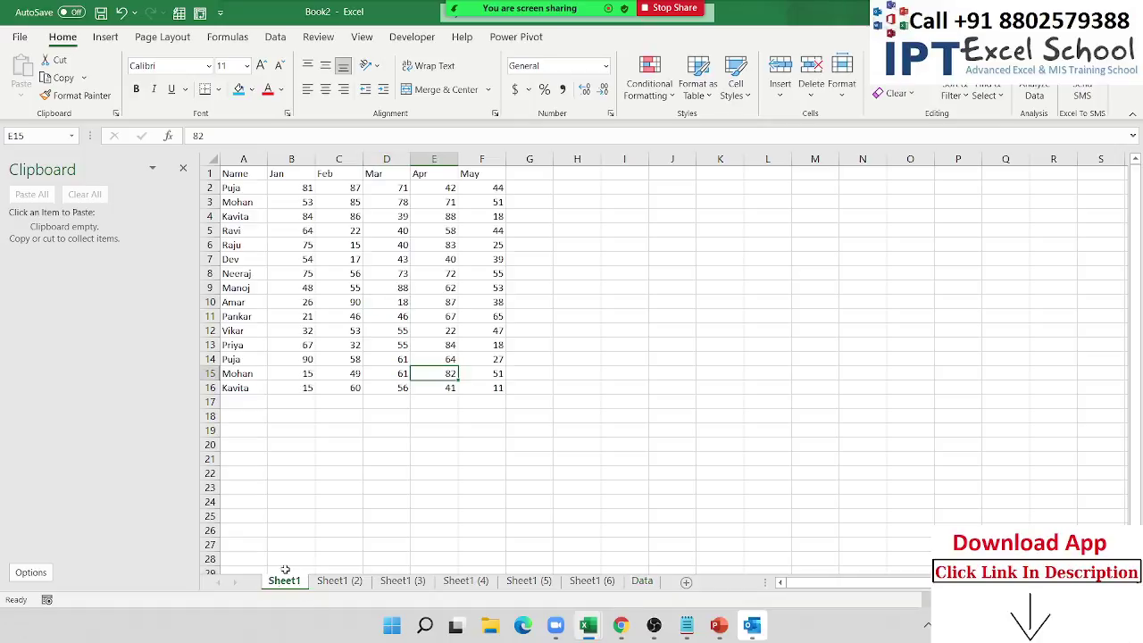
left_click(257, 191)
key("ctrl+a")
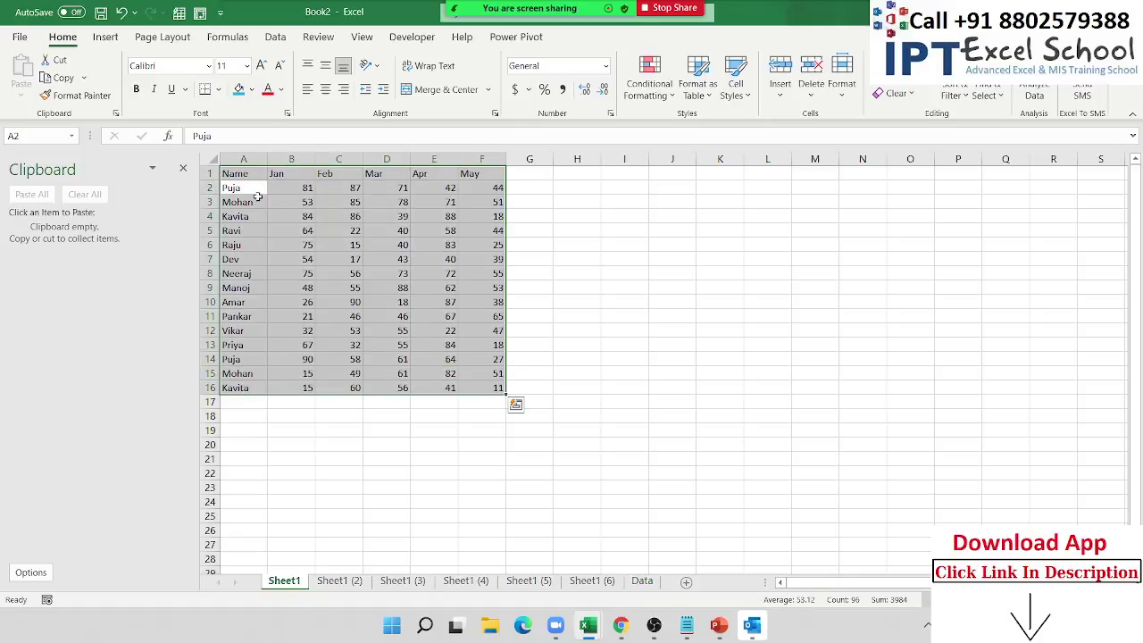
key("ctrl+c")
left_click(356, 582)
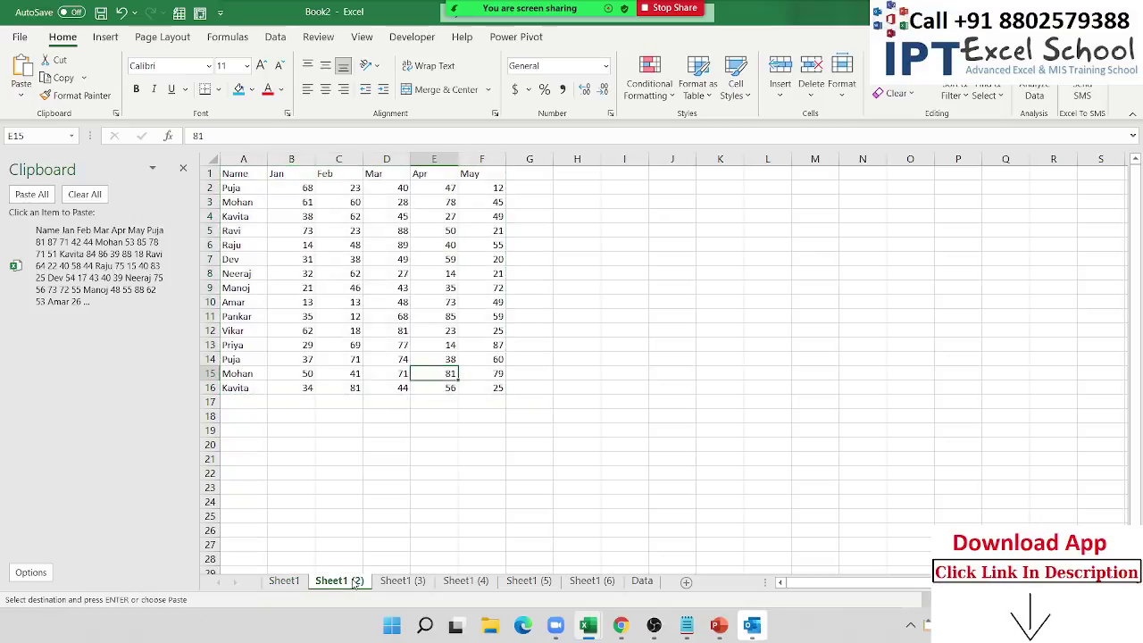
left_click(246, 176)
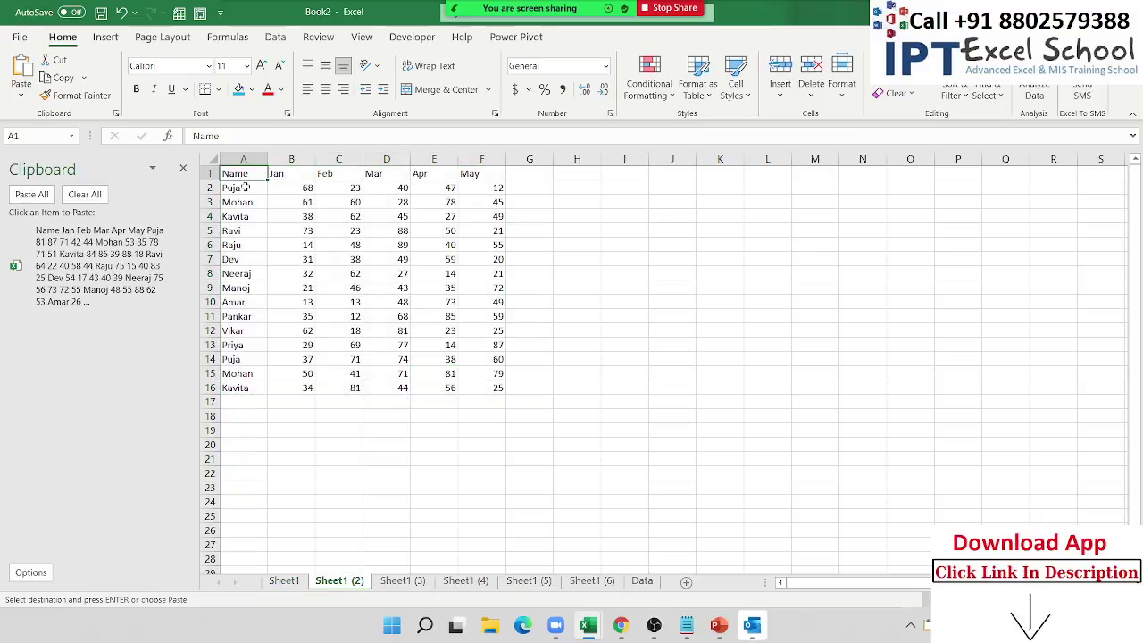
key("ctrl+v")
key("ctrl+c")
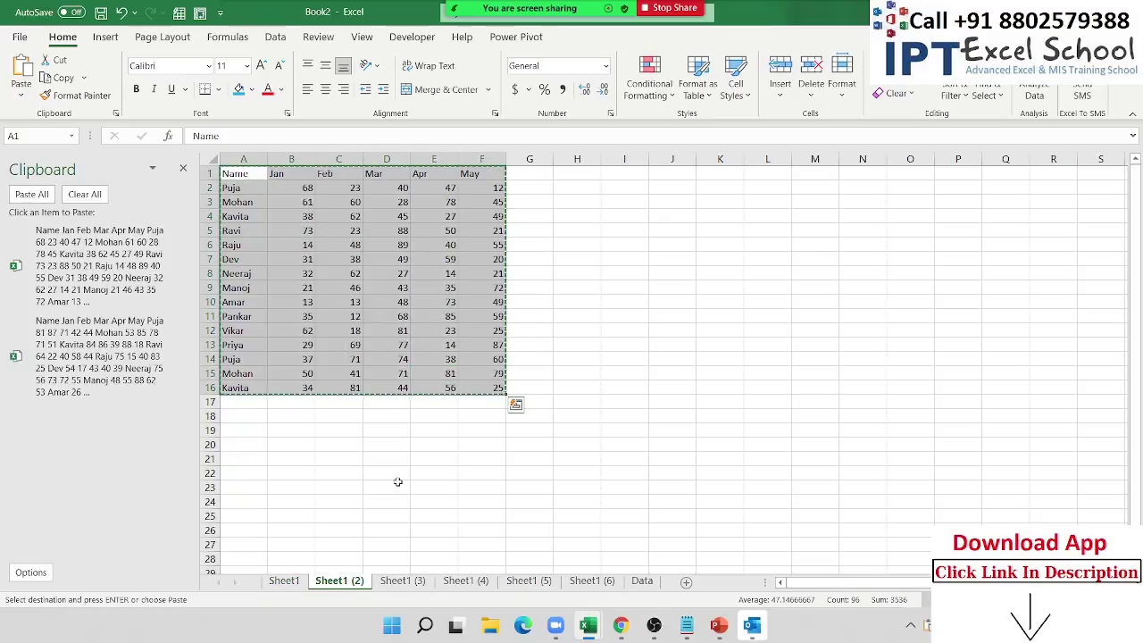
Copy the whole Sheet1 (3) and Sheet1 (4) tables to the clipboard
left_click(422, 582)
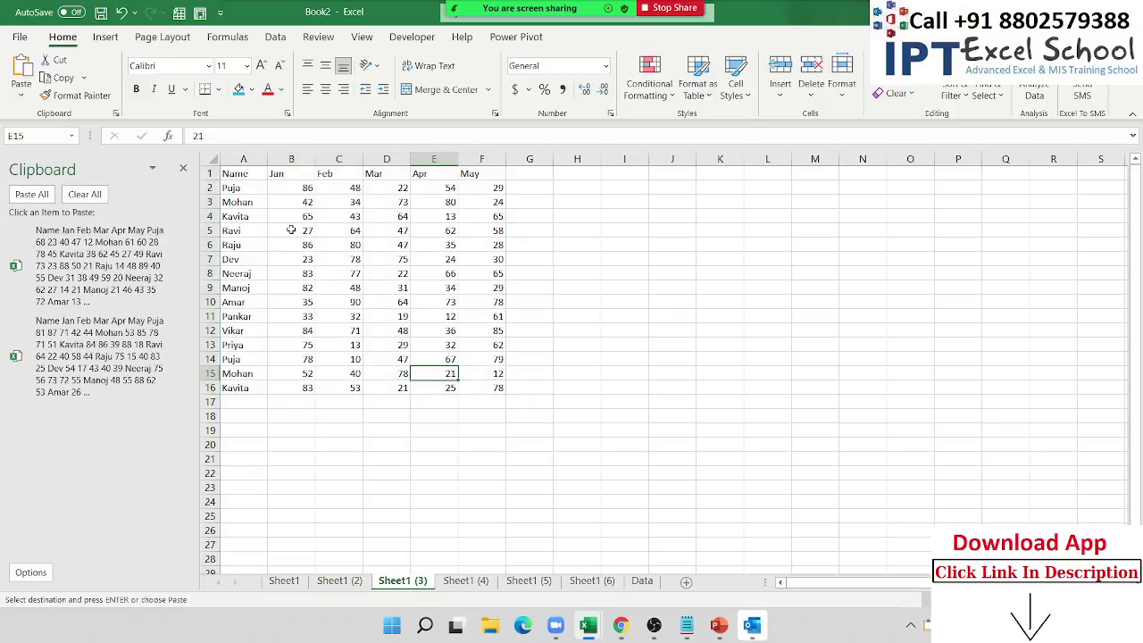
key("ctrl+a")
key("ctrl+c")
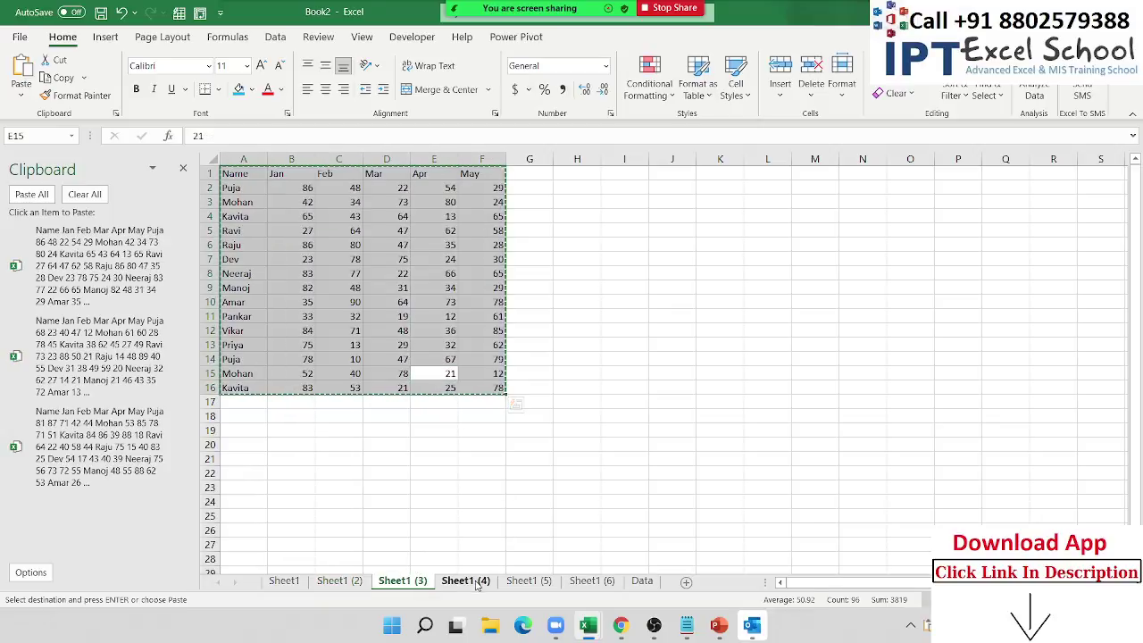
left_click(466, 582)
left_click(336, 248)
key("ctrl+a")
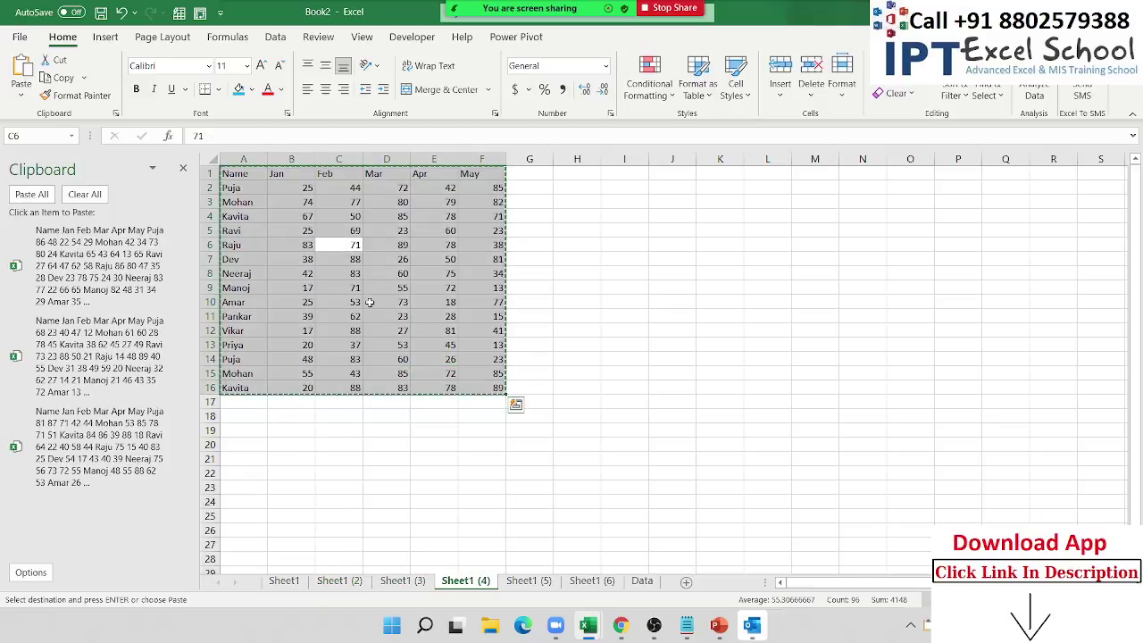
key("ctrl+c")
Copy the Sheet1 (5) and Sheet1 (6) tables, then return to the Data sheet
left_click(527, 582)
left_click(387, 316)
key("ctrl+a")
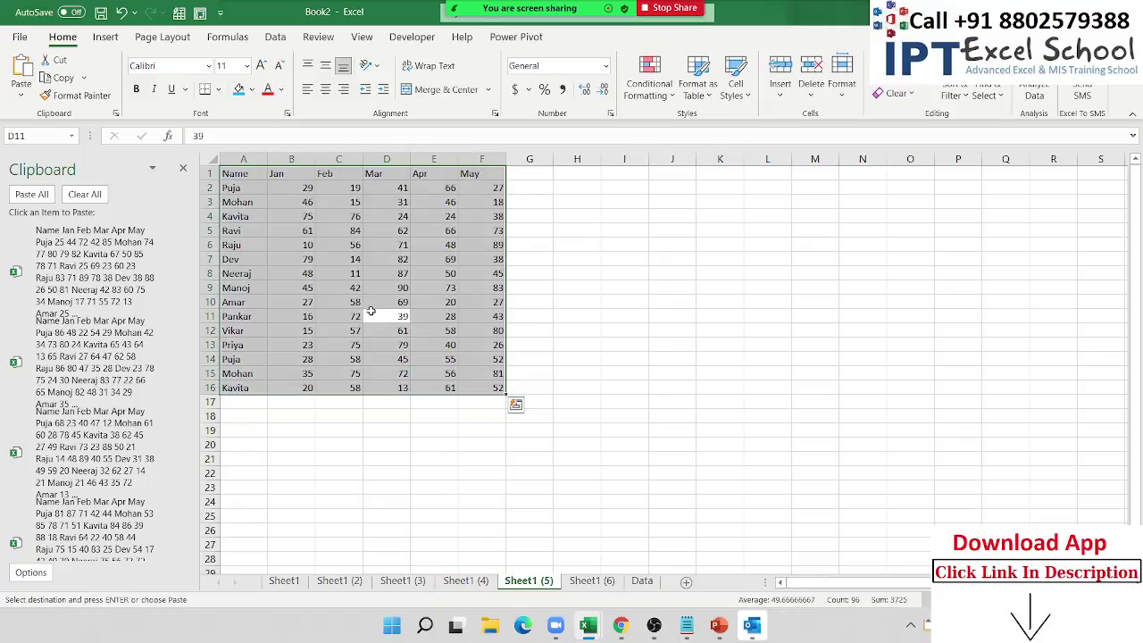
key("ctrl+c")
left_click(589, 581)
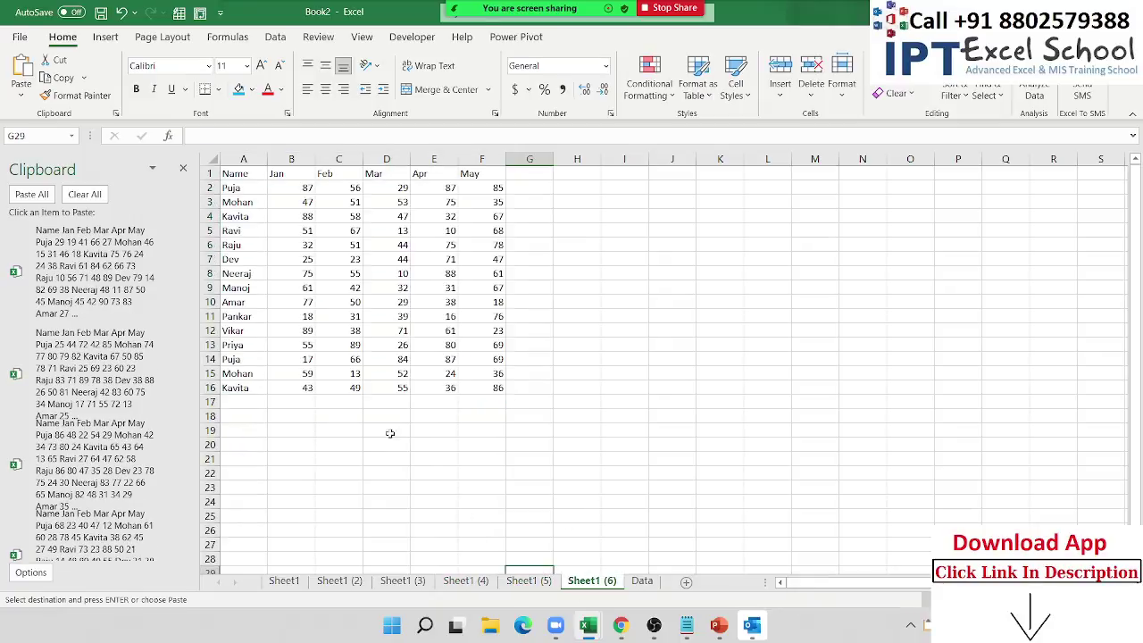
left_click(372, 330)
key("ctrl+a")
key("ctrl+c")
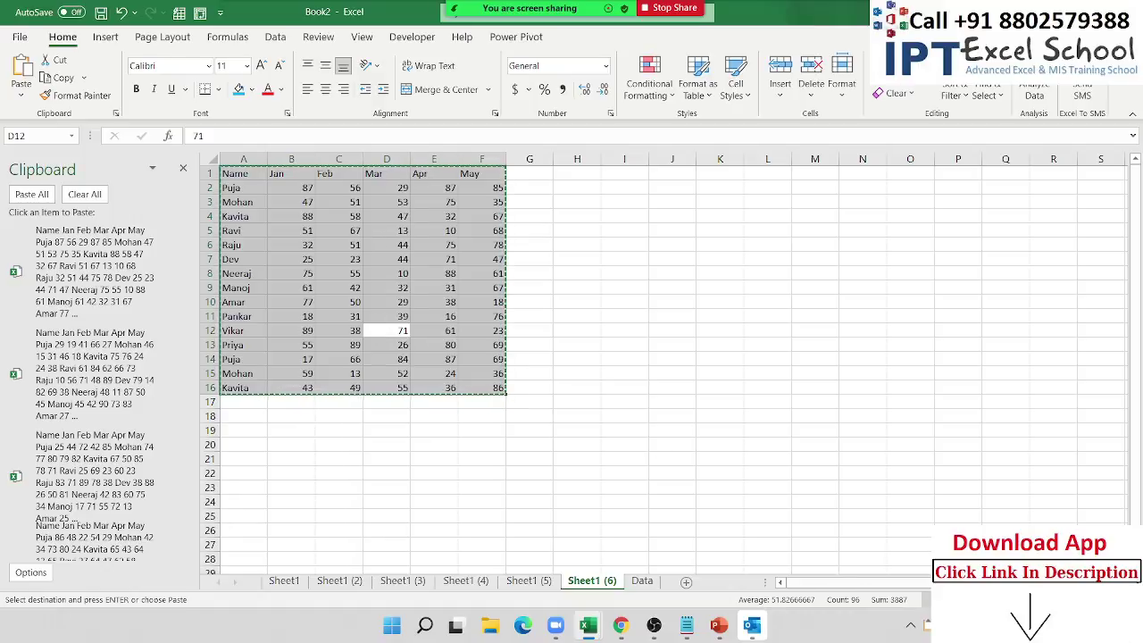
left_click(641, 582)
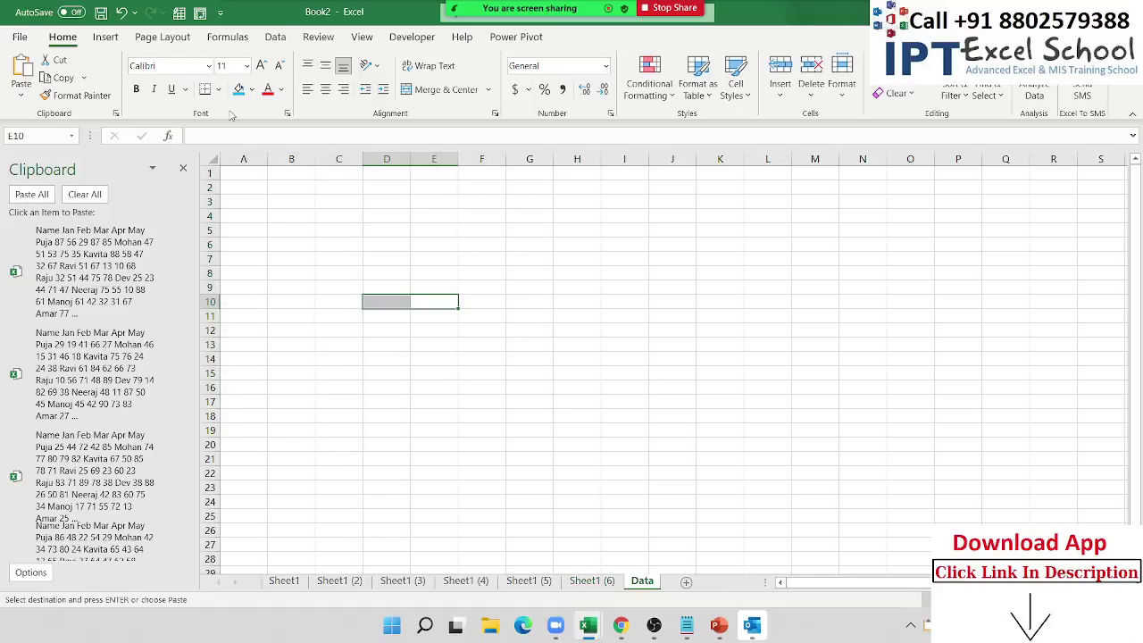
Paste all six collected tables at A1 on Data, stacked in columns A–F, and review them
left_click(243, 173)
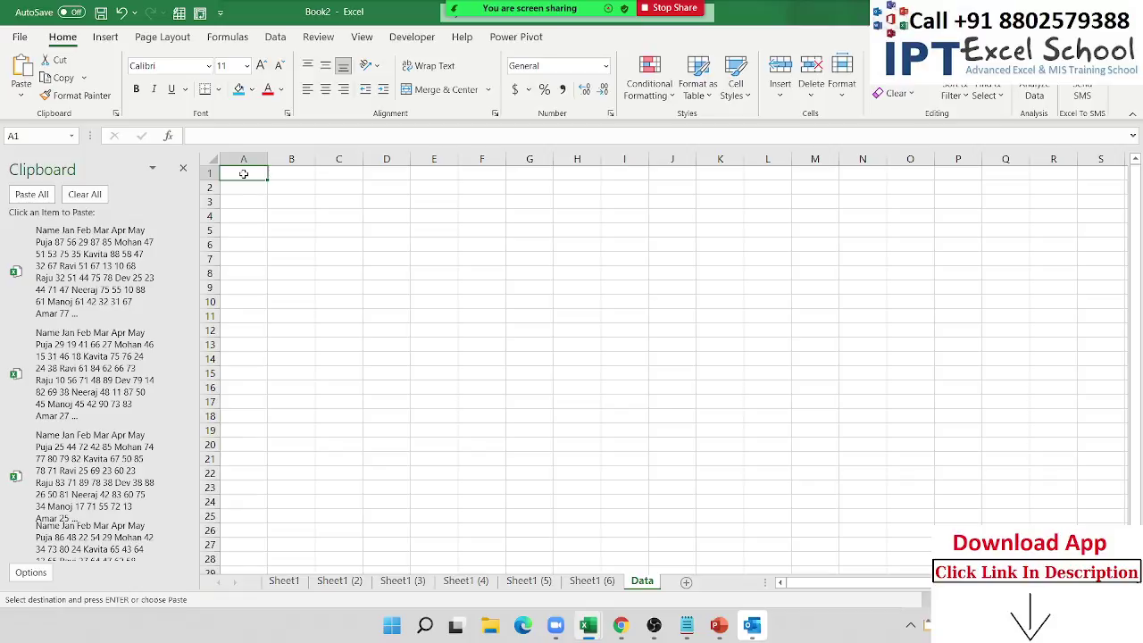
left_click(26, 195)
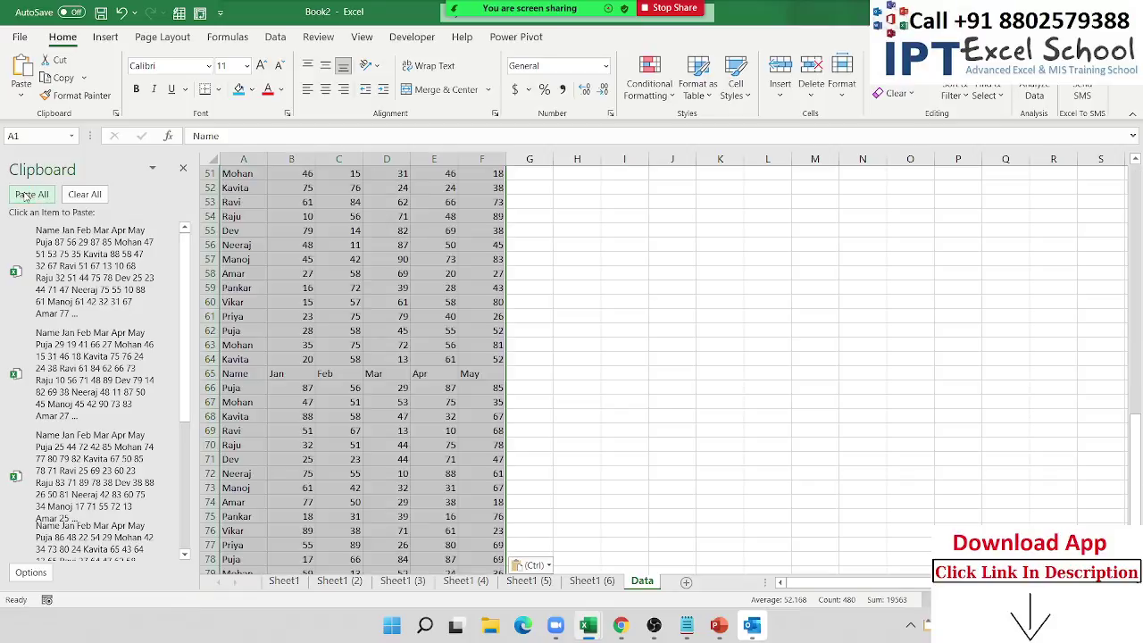
scroll(333, 385, "down", 6)
scroll(332, 385, "up", 5)
scroll(335, 387, "up", 3)
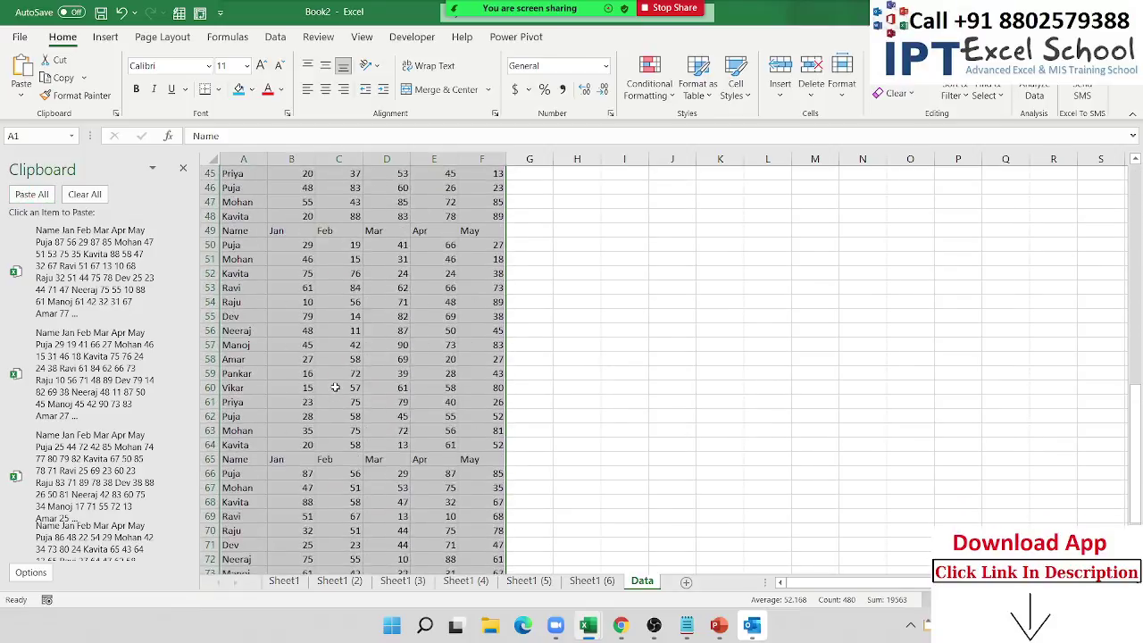
scroll(335, 387, "up", 5)
scroll(334, 387, "up", 5)
scroll(335, 386, "up", 5)
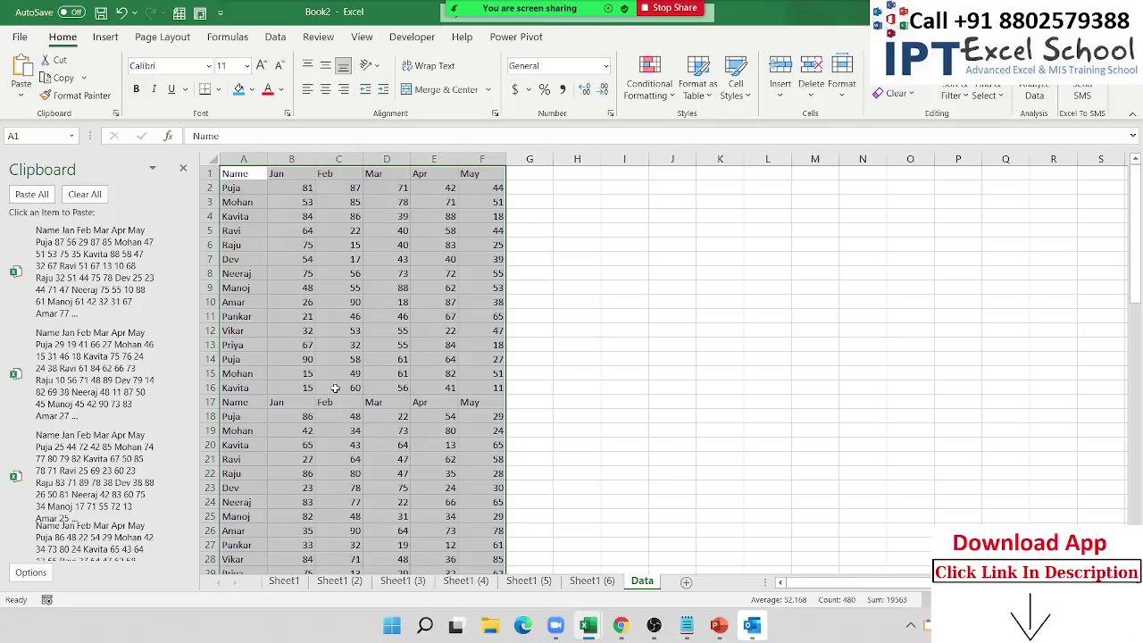
mouse_move(23, 359)
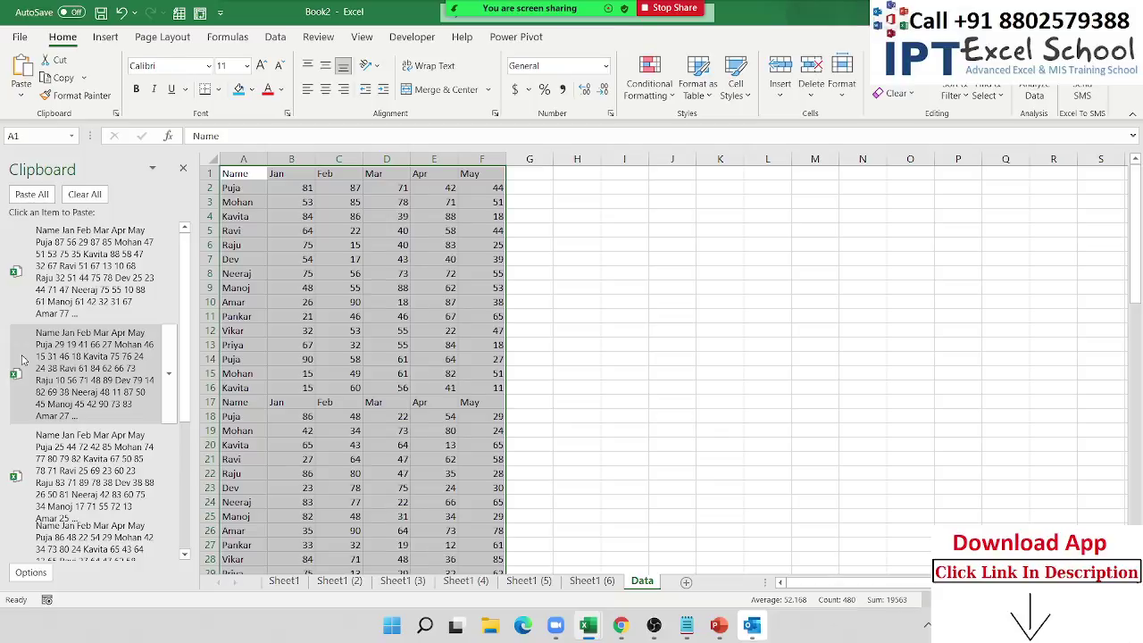
mouse_move(742, 6)
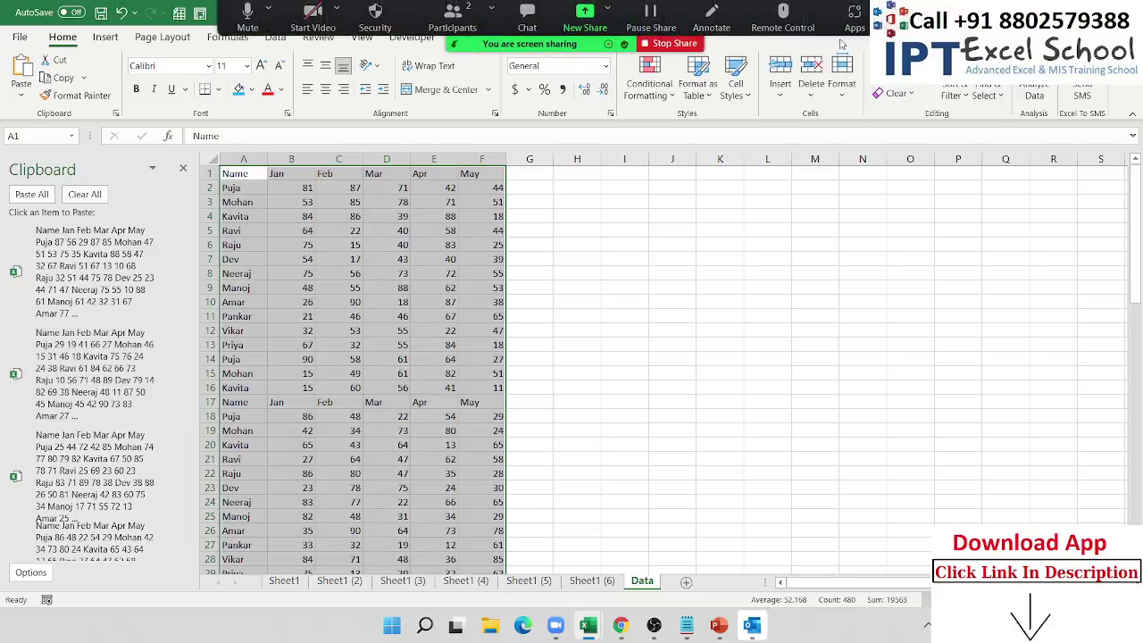